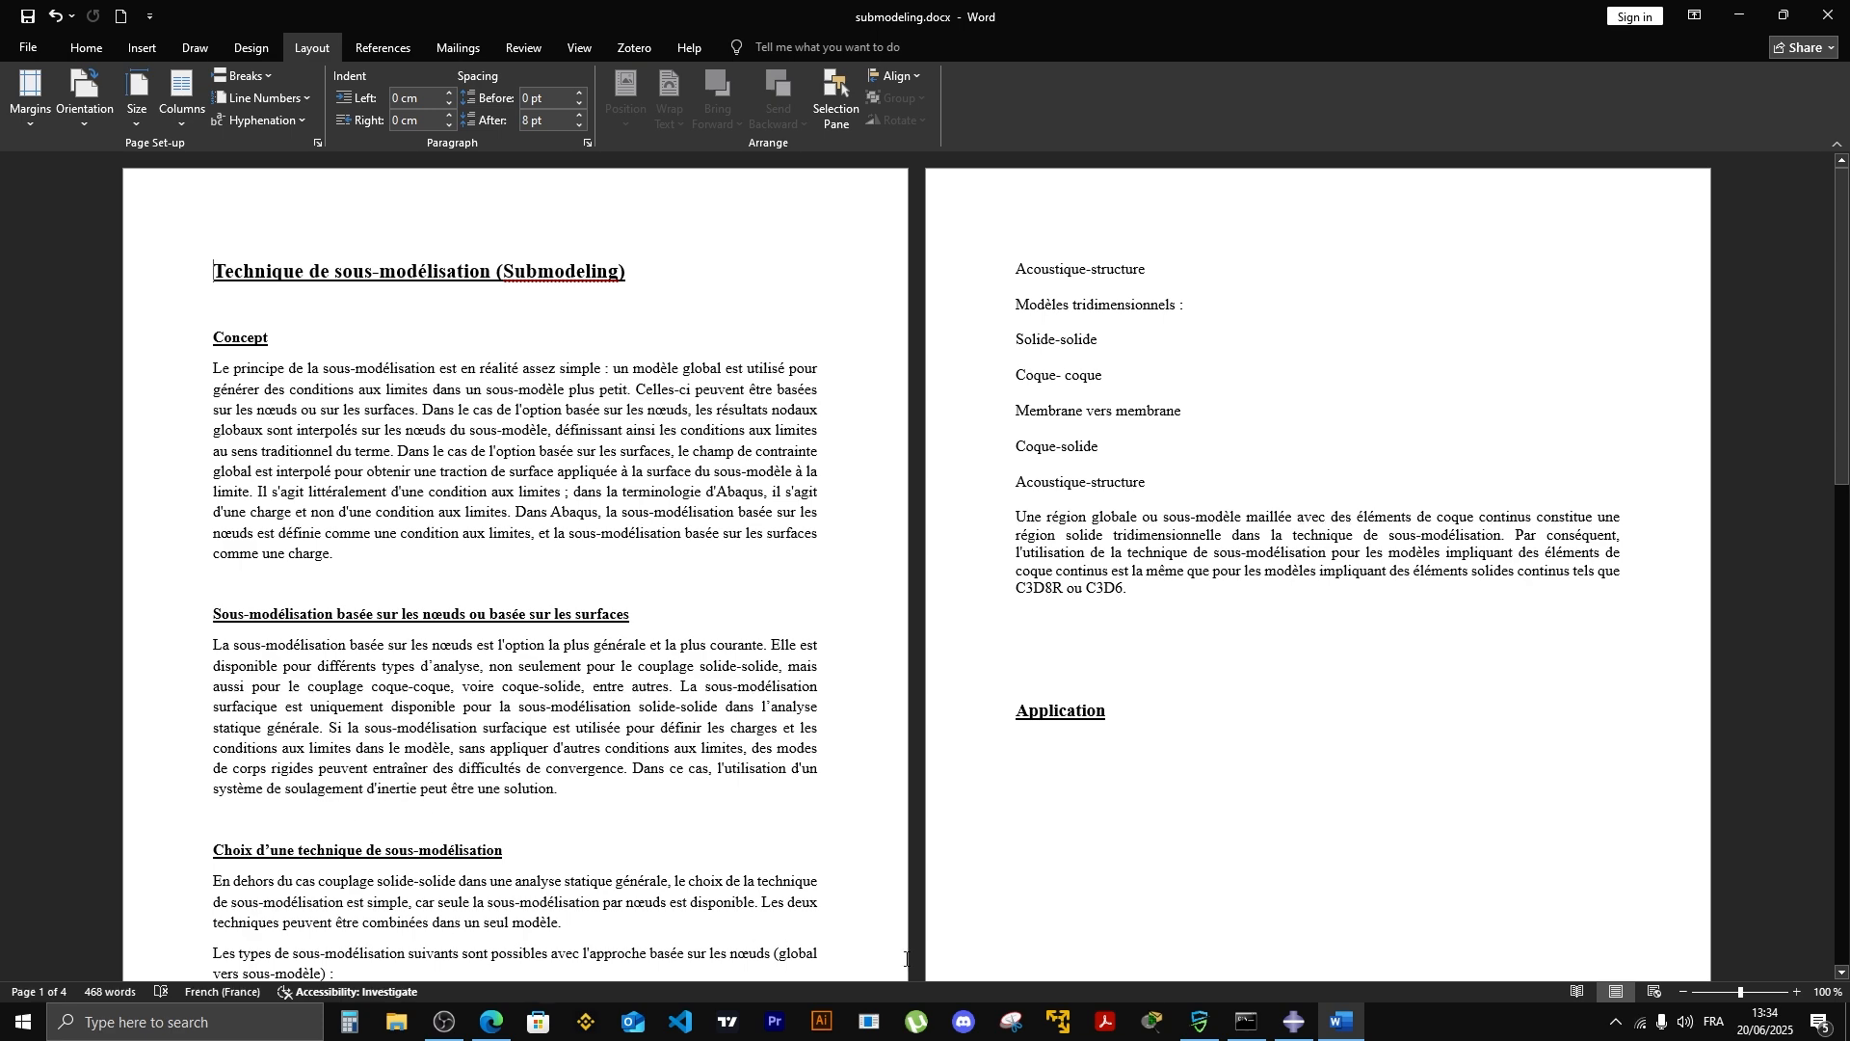
Step: Read the submodeling notes, from the concept sections to the perforated plate's dimensions, load, material data and symmetry conditions
{"action": "left_click", "coordinate": [1843, 973]}
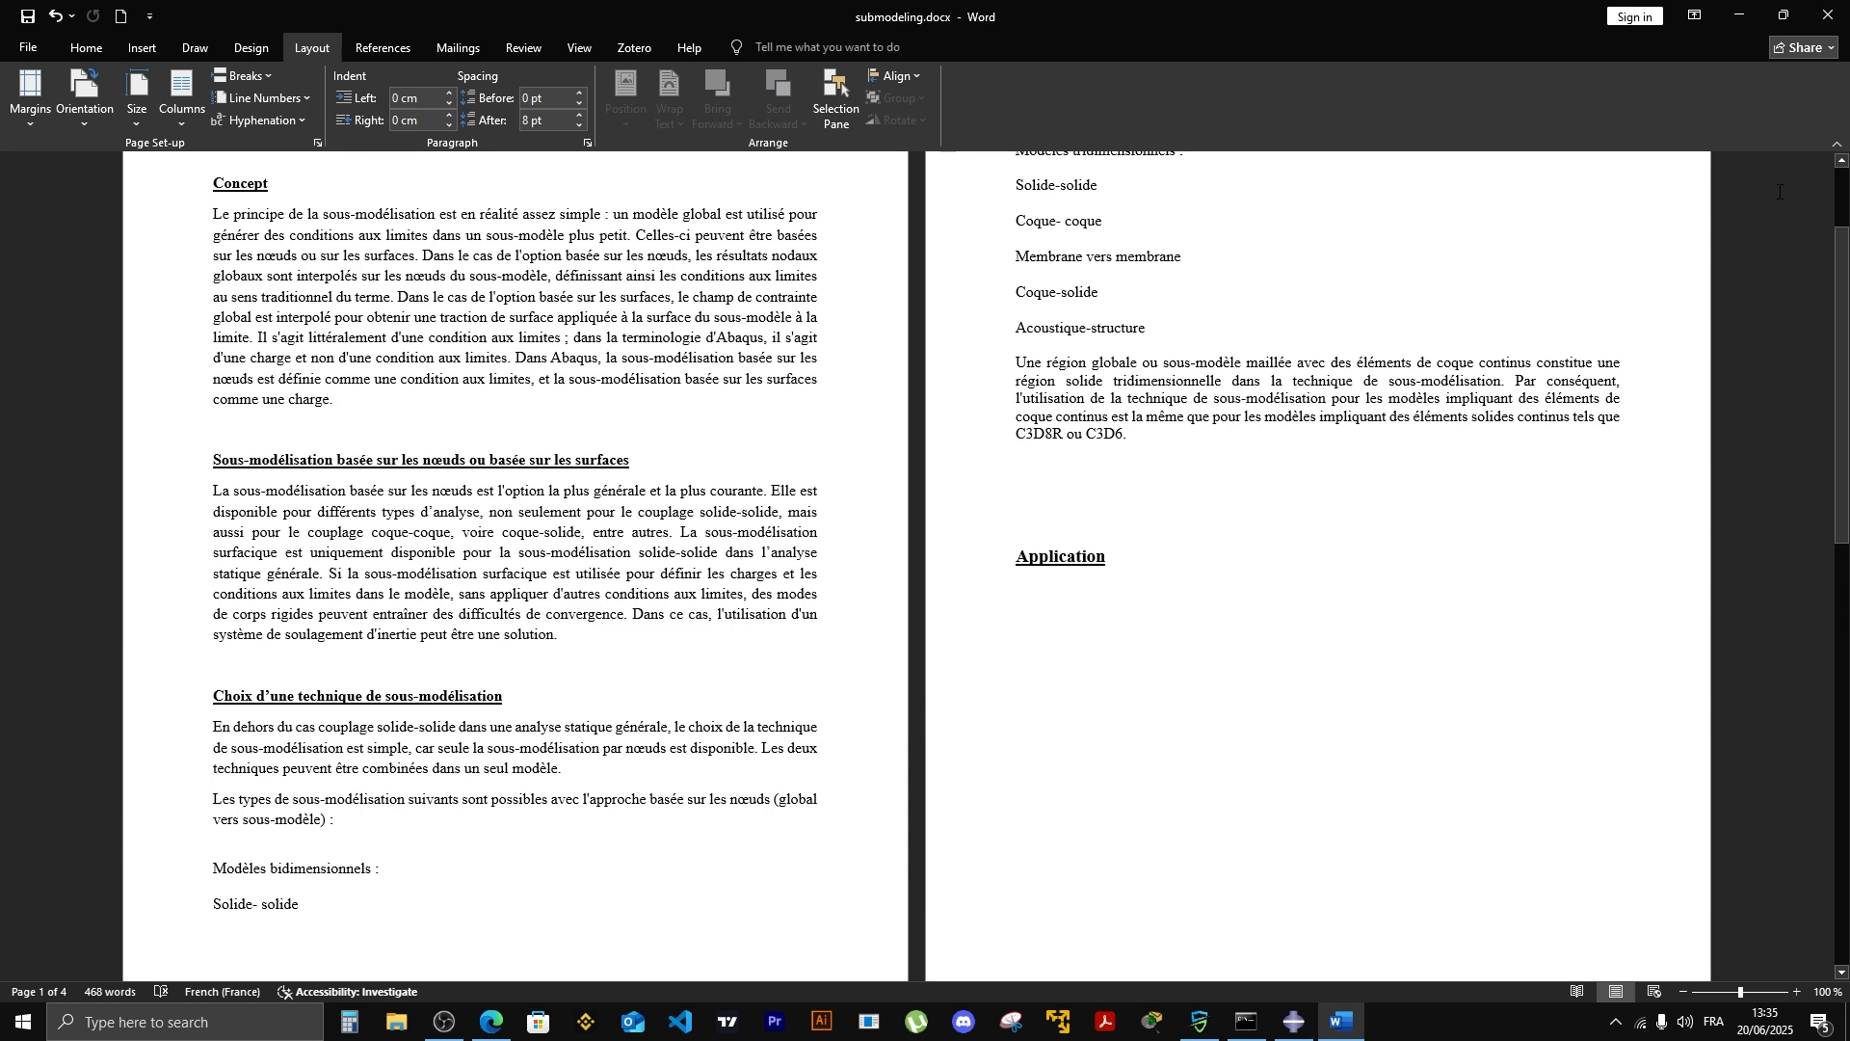
{"action": "left_click", "coordinate": [1843, 161]}
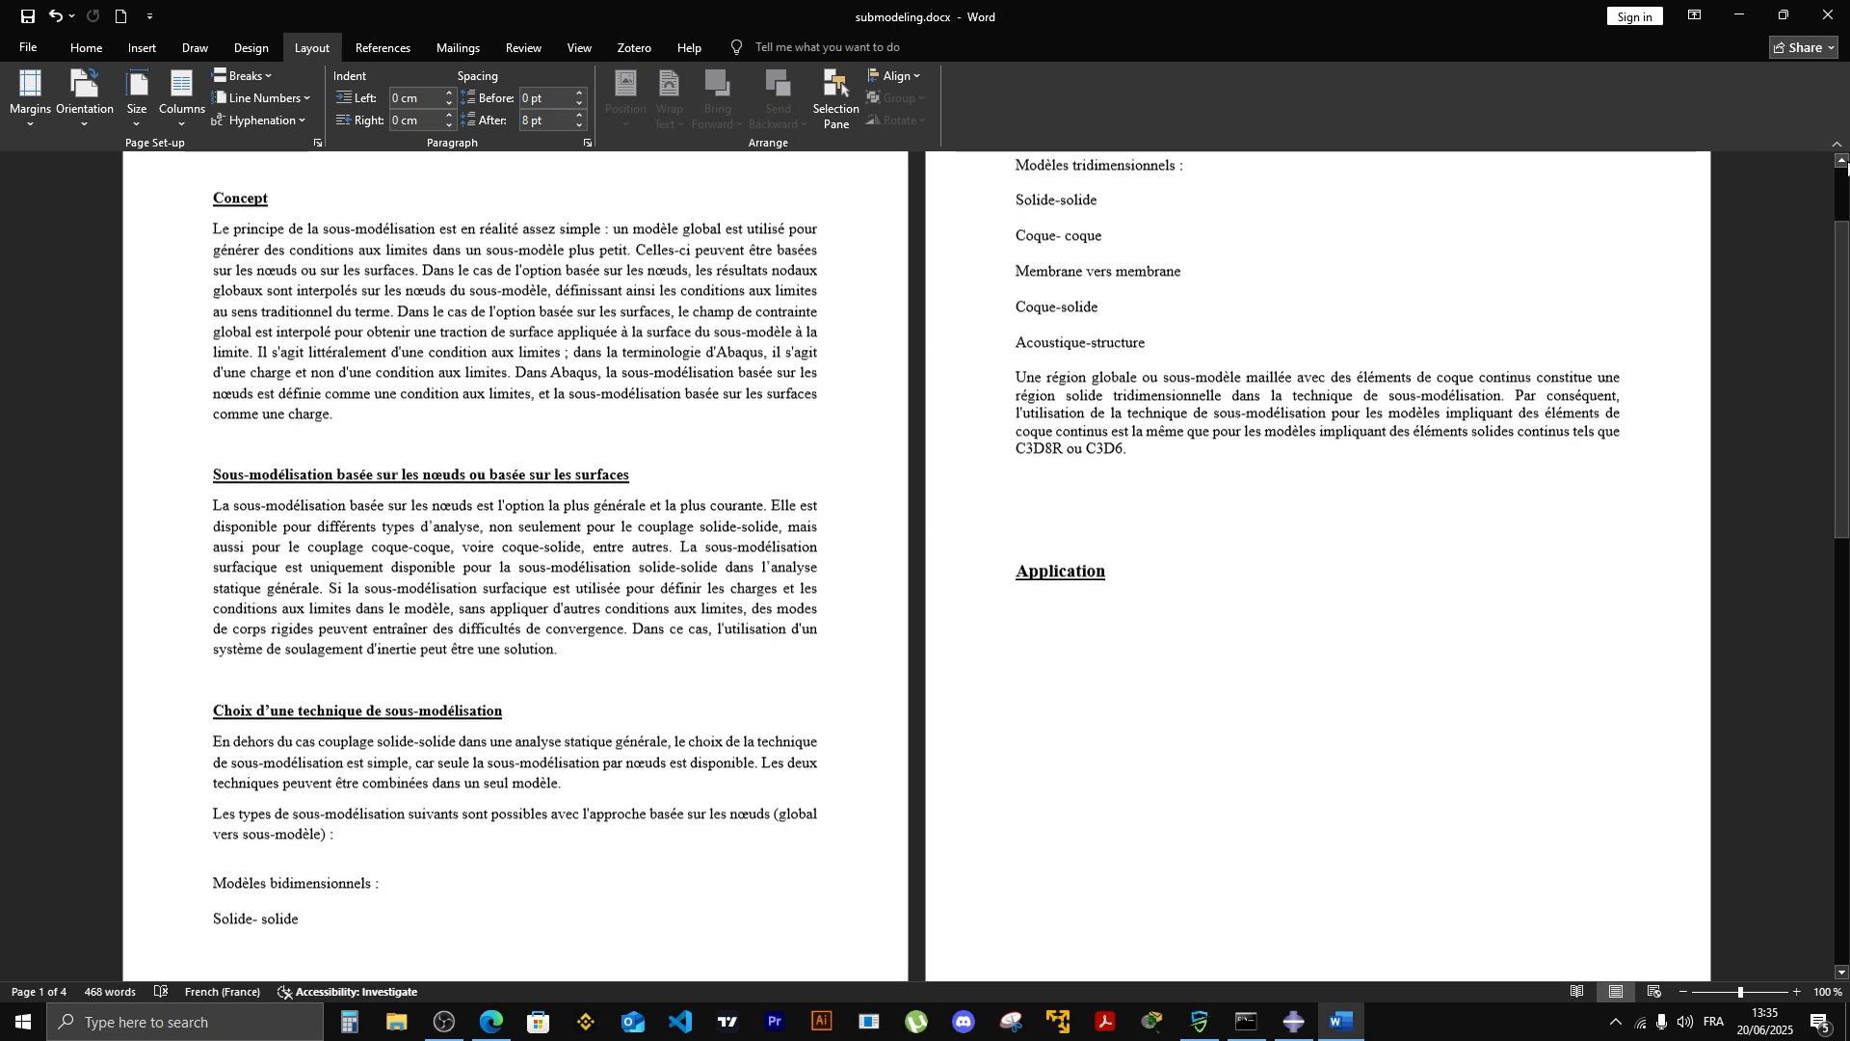
{"action": "scroll", "coordinate": [1843, 164], "scroll_direction": "up", "scroll_amount": 3}
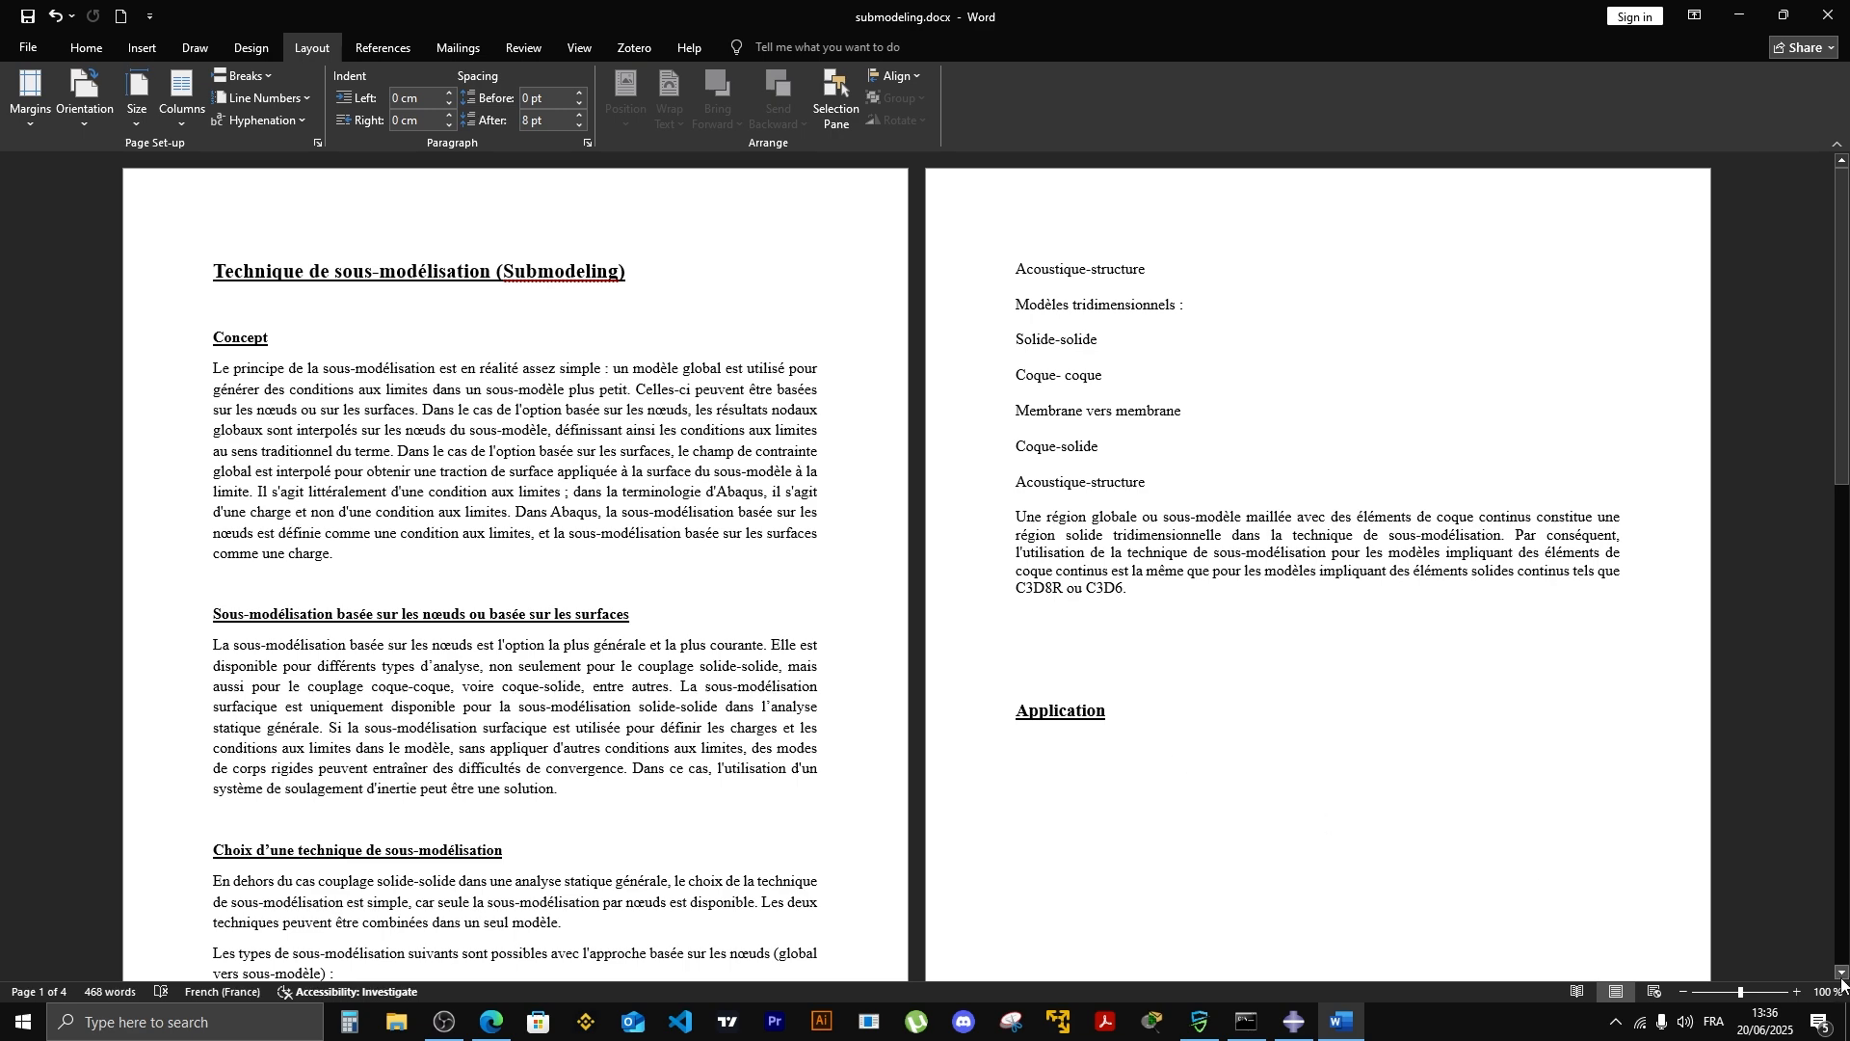
{"action": "left_click_drag", "start_coordinate": [1842, 973], "coordinate": [1843, 973]}
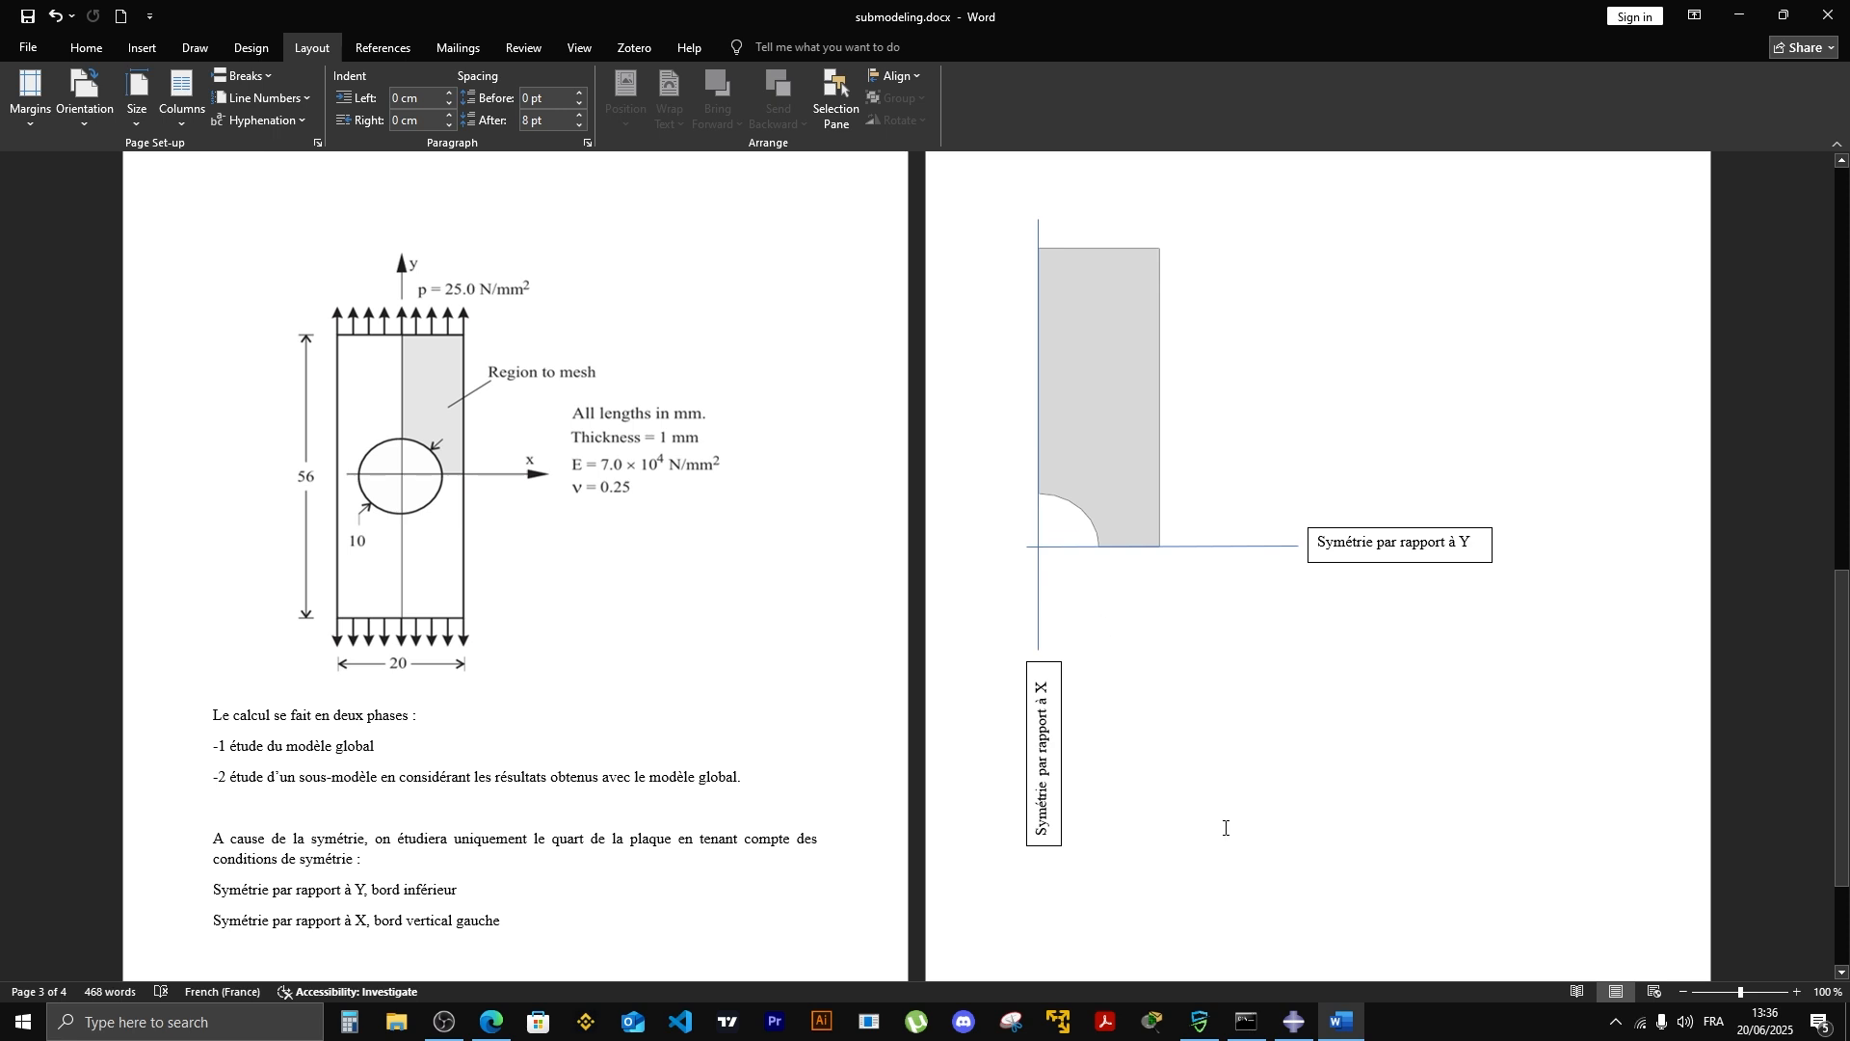
Step: Switch to Abaqus/CAE and start a new 2D planar deformable part with a shell base feature
{"action": "mouse_move", "coordinate": [1294, 1024]}
{"action": "left_click", "coordinate": [1309, 923]}
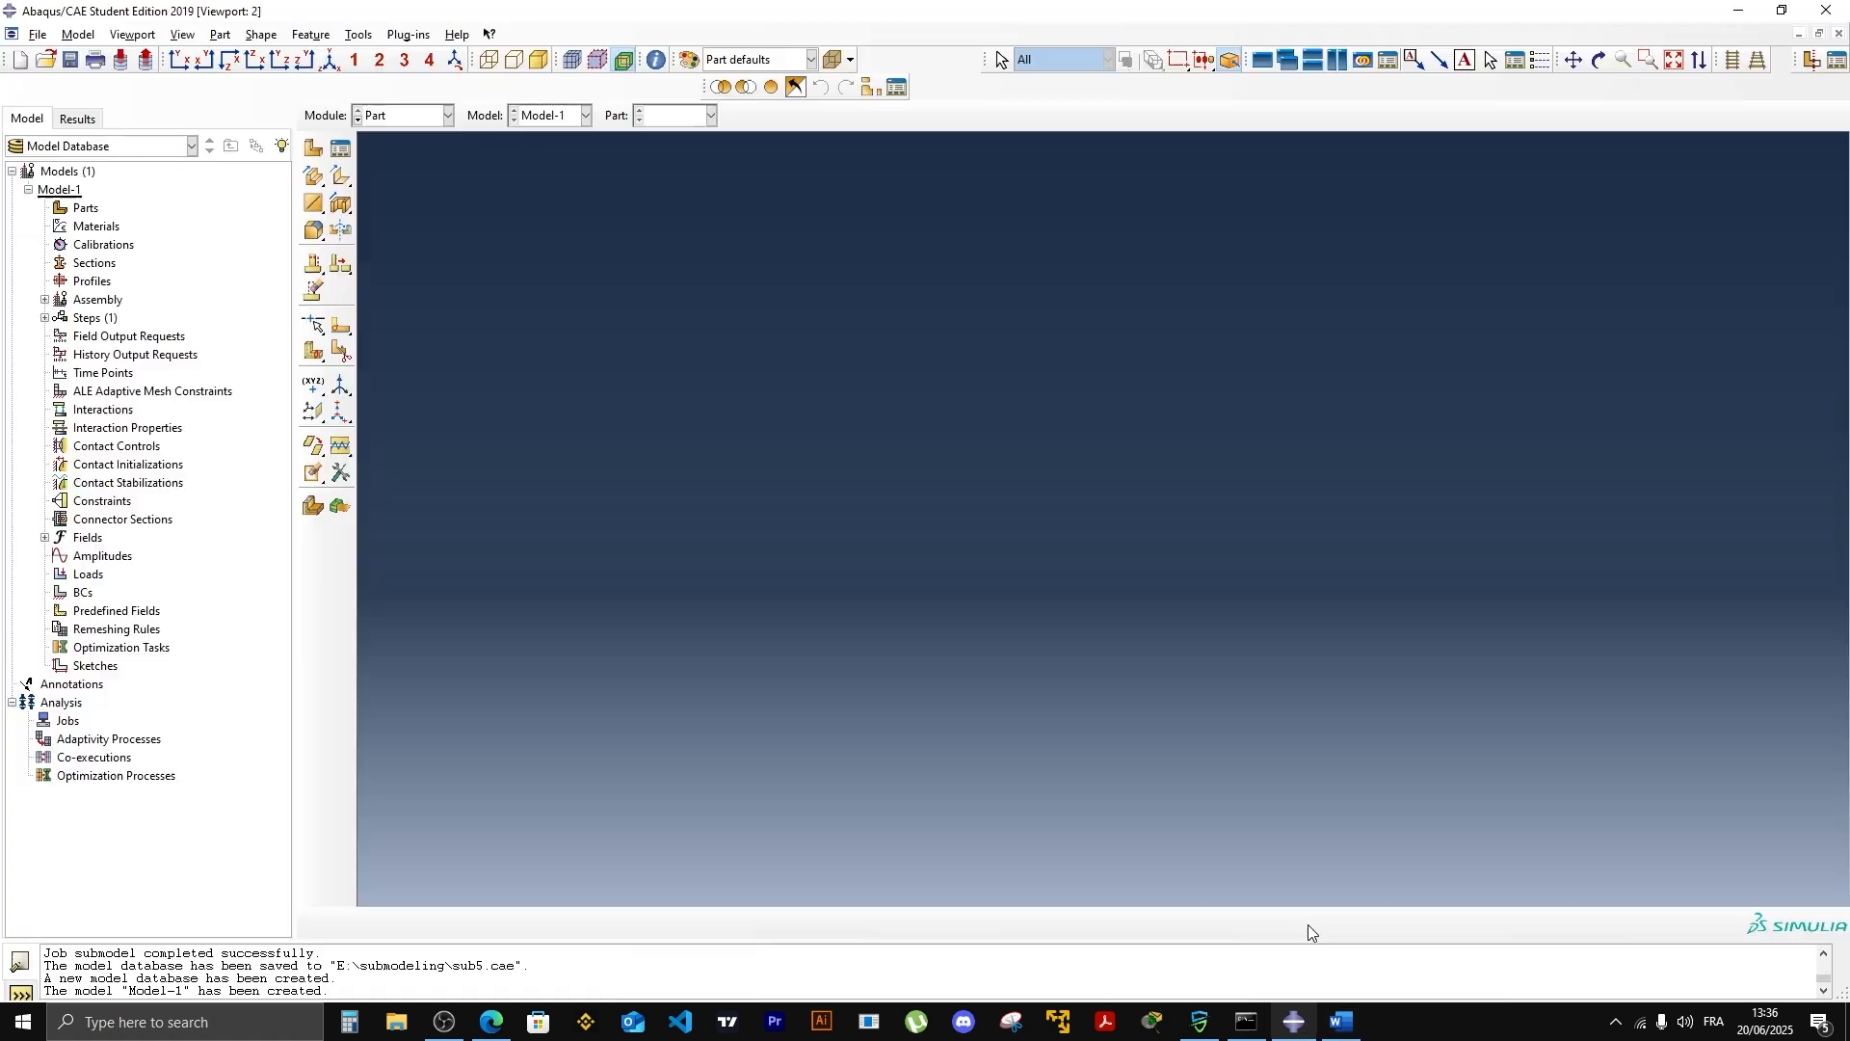
{"action": "left_click", "coordinate": [313, 147]}
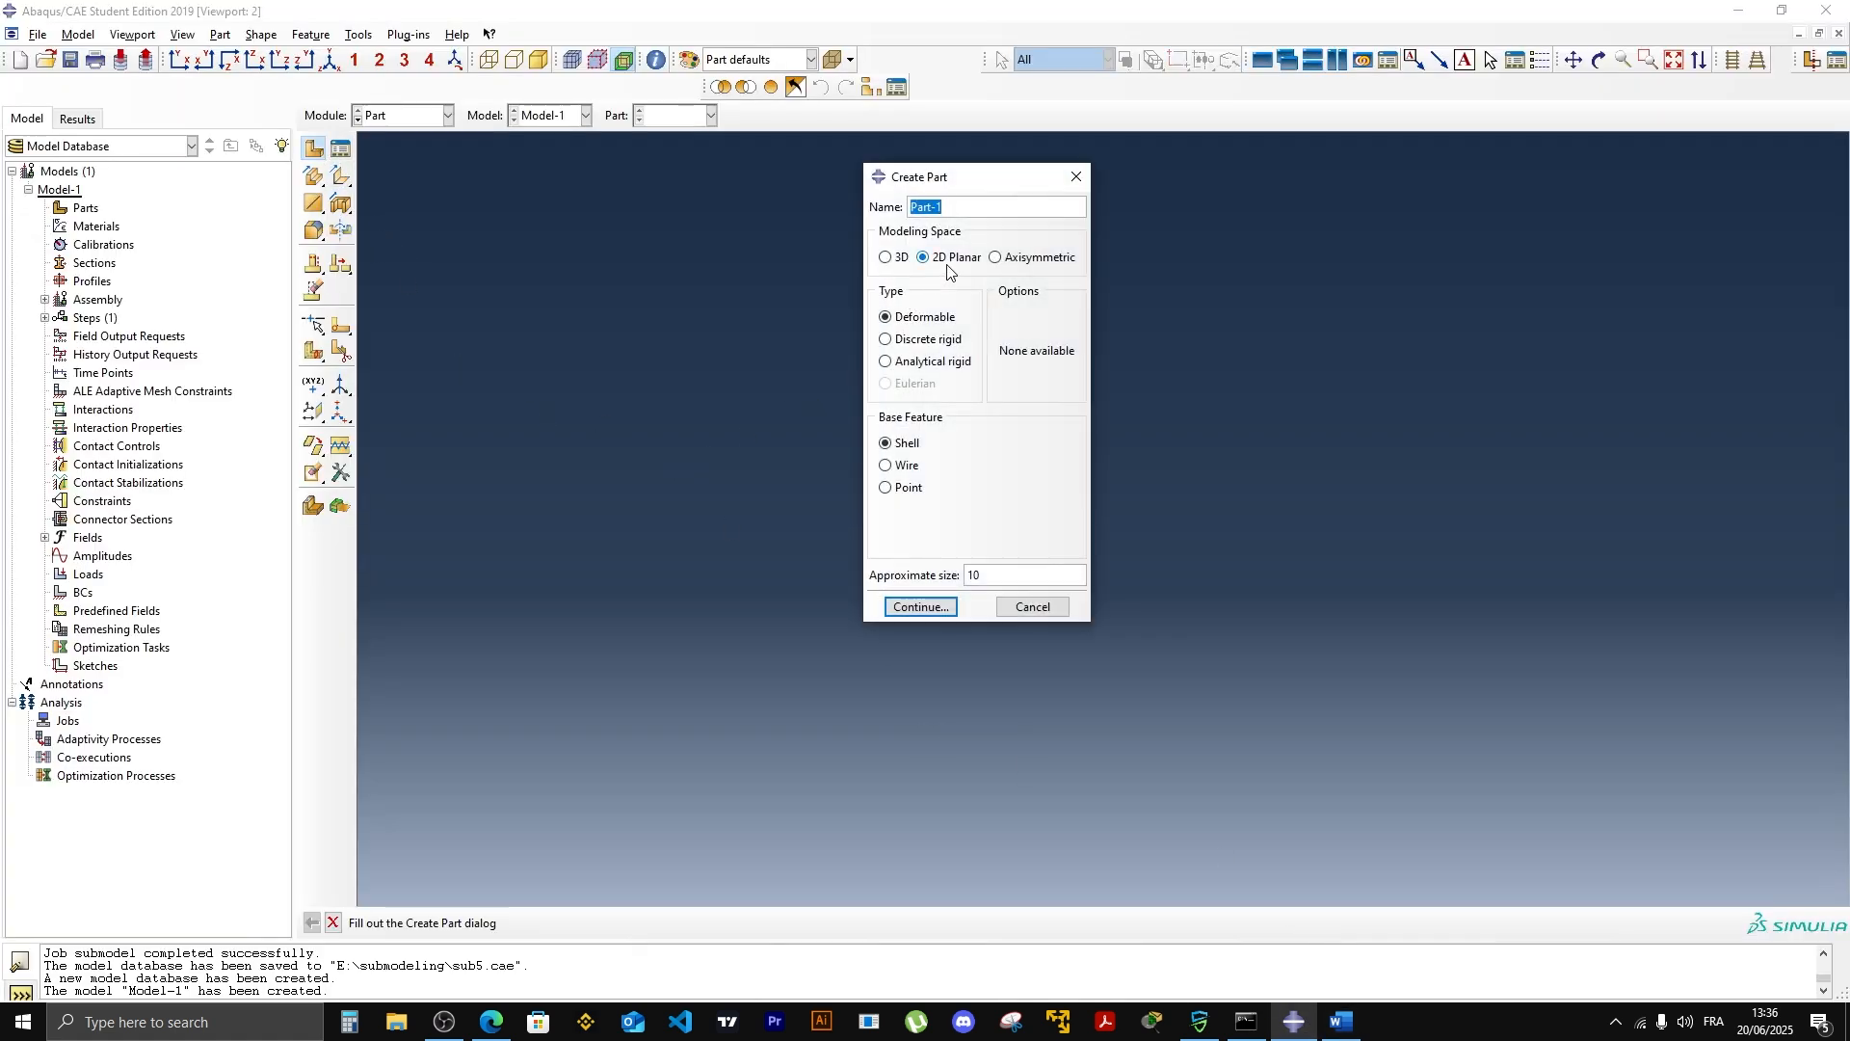
{"action": "double_click", "coordinate": [1008, 576]}
{"action": "left_click", "coordinate": [918, 607]}
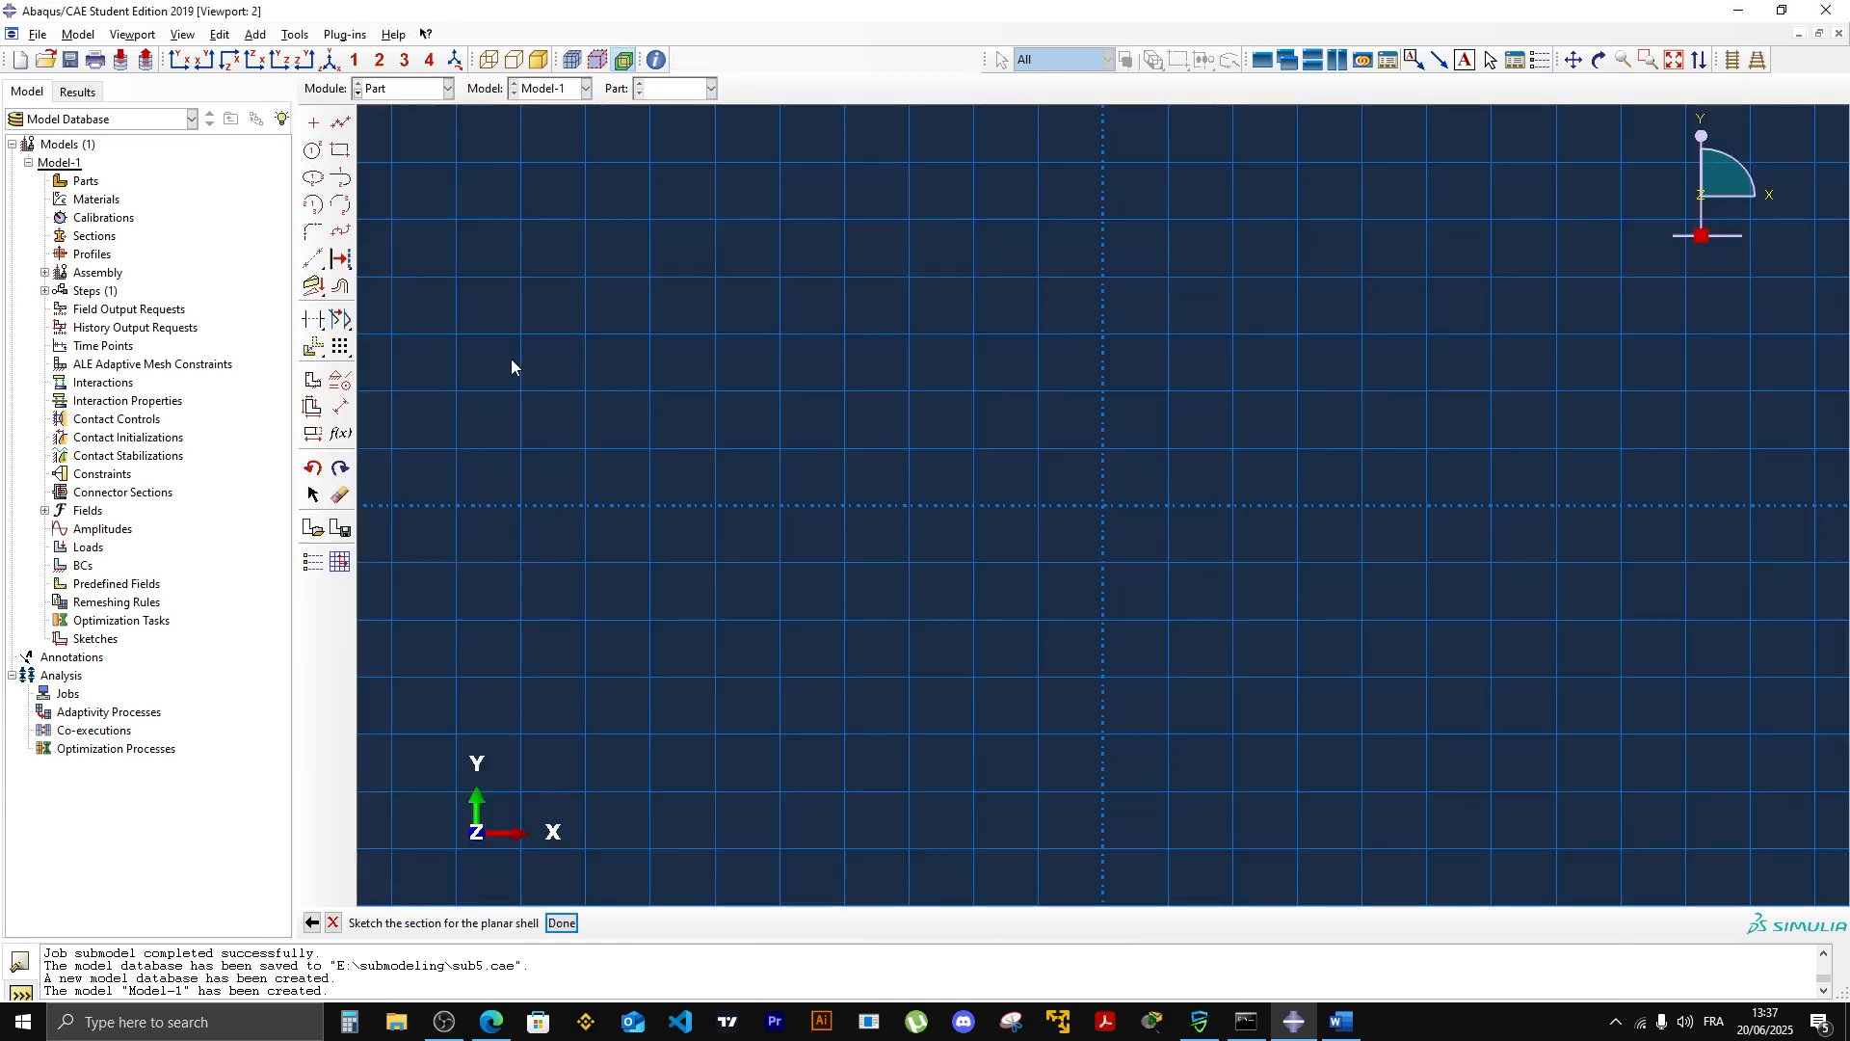
Step: Sketch a rectangle about 1.5 wide and 2.75 high around the sketch origin
{"action": "left_click", "coordinate": [340, 149]}
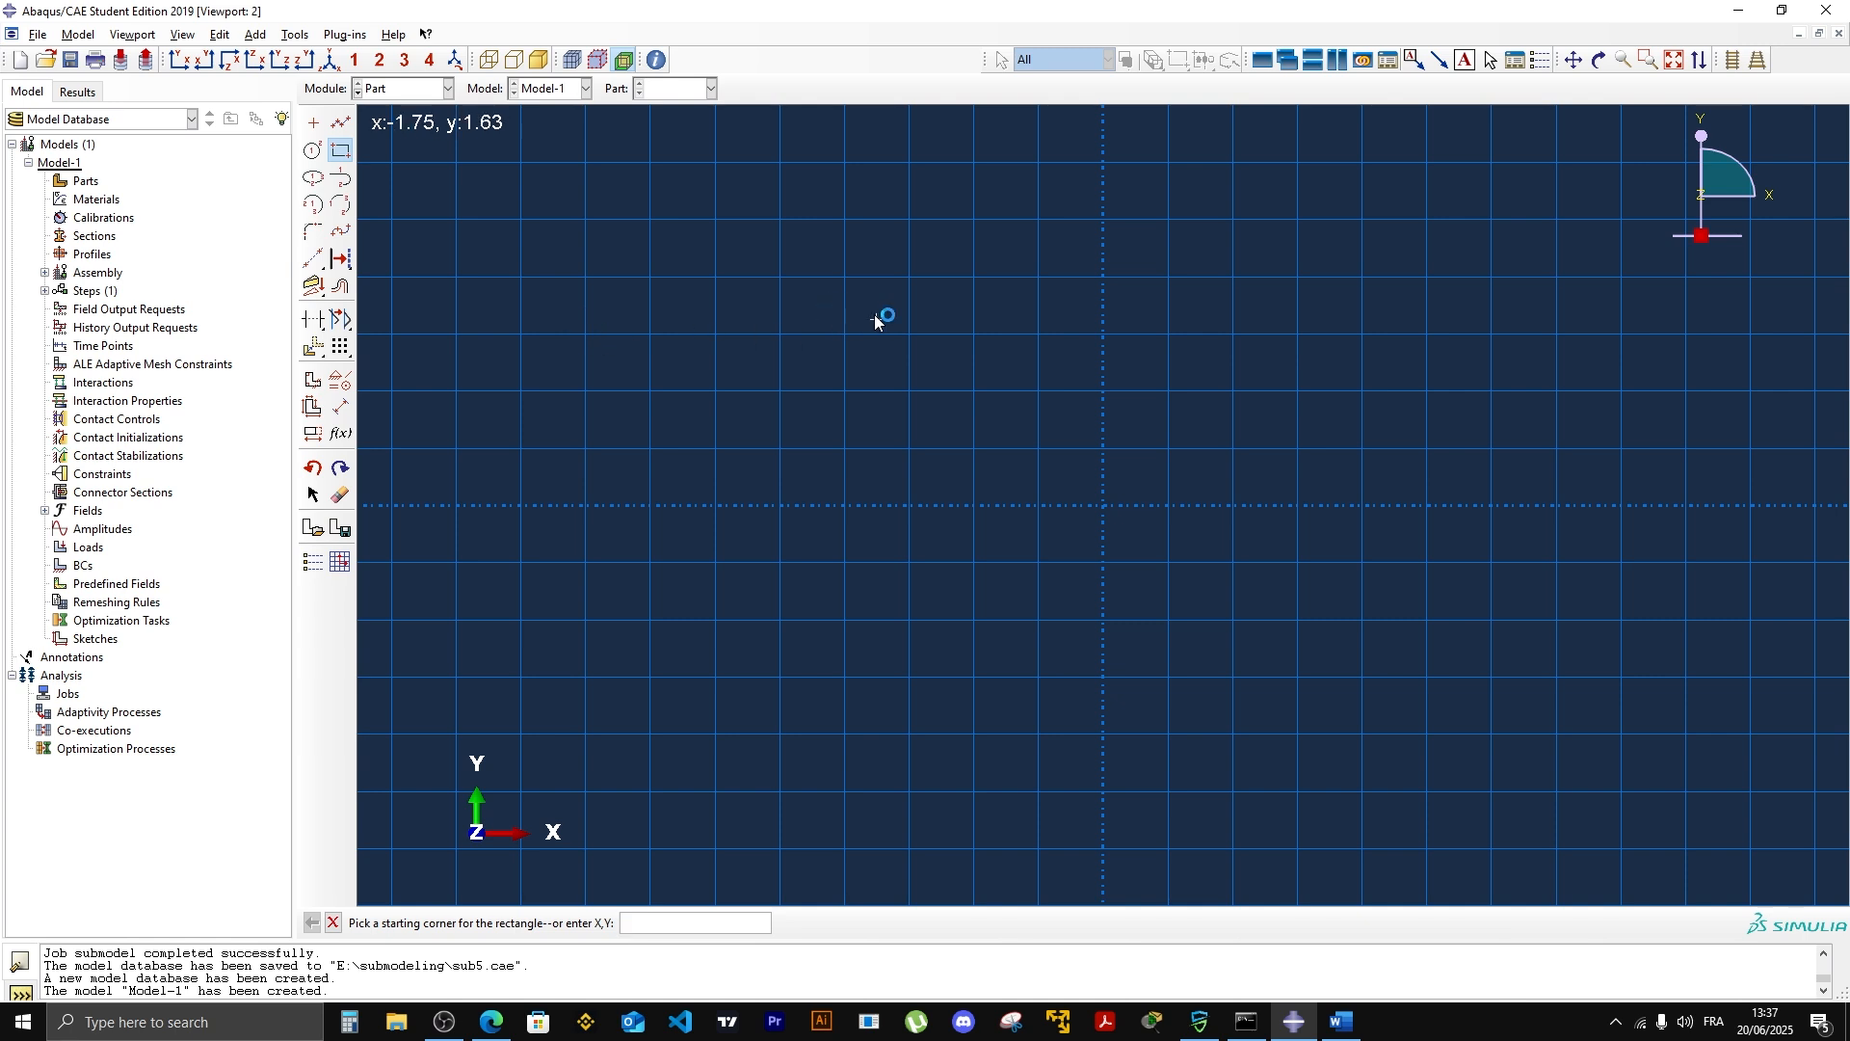
{"action": "left_click", "coordinate": [943, 320]}
{"action": "left_click", "coordinate": [1136, 634]}
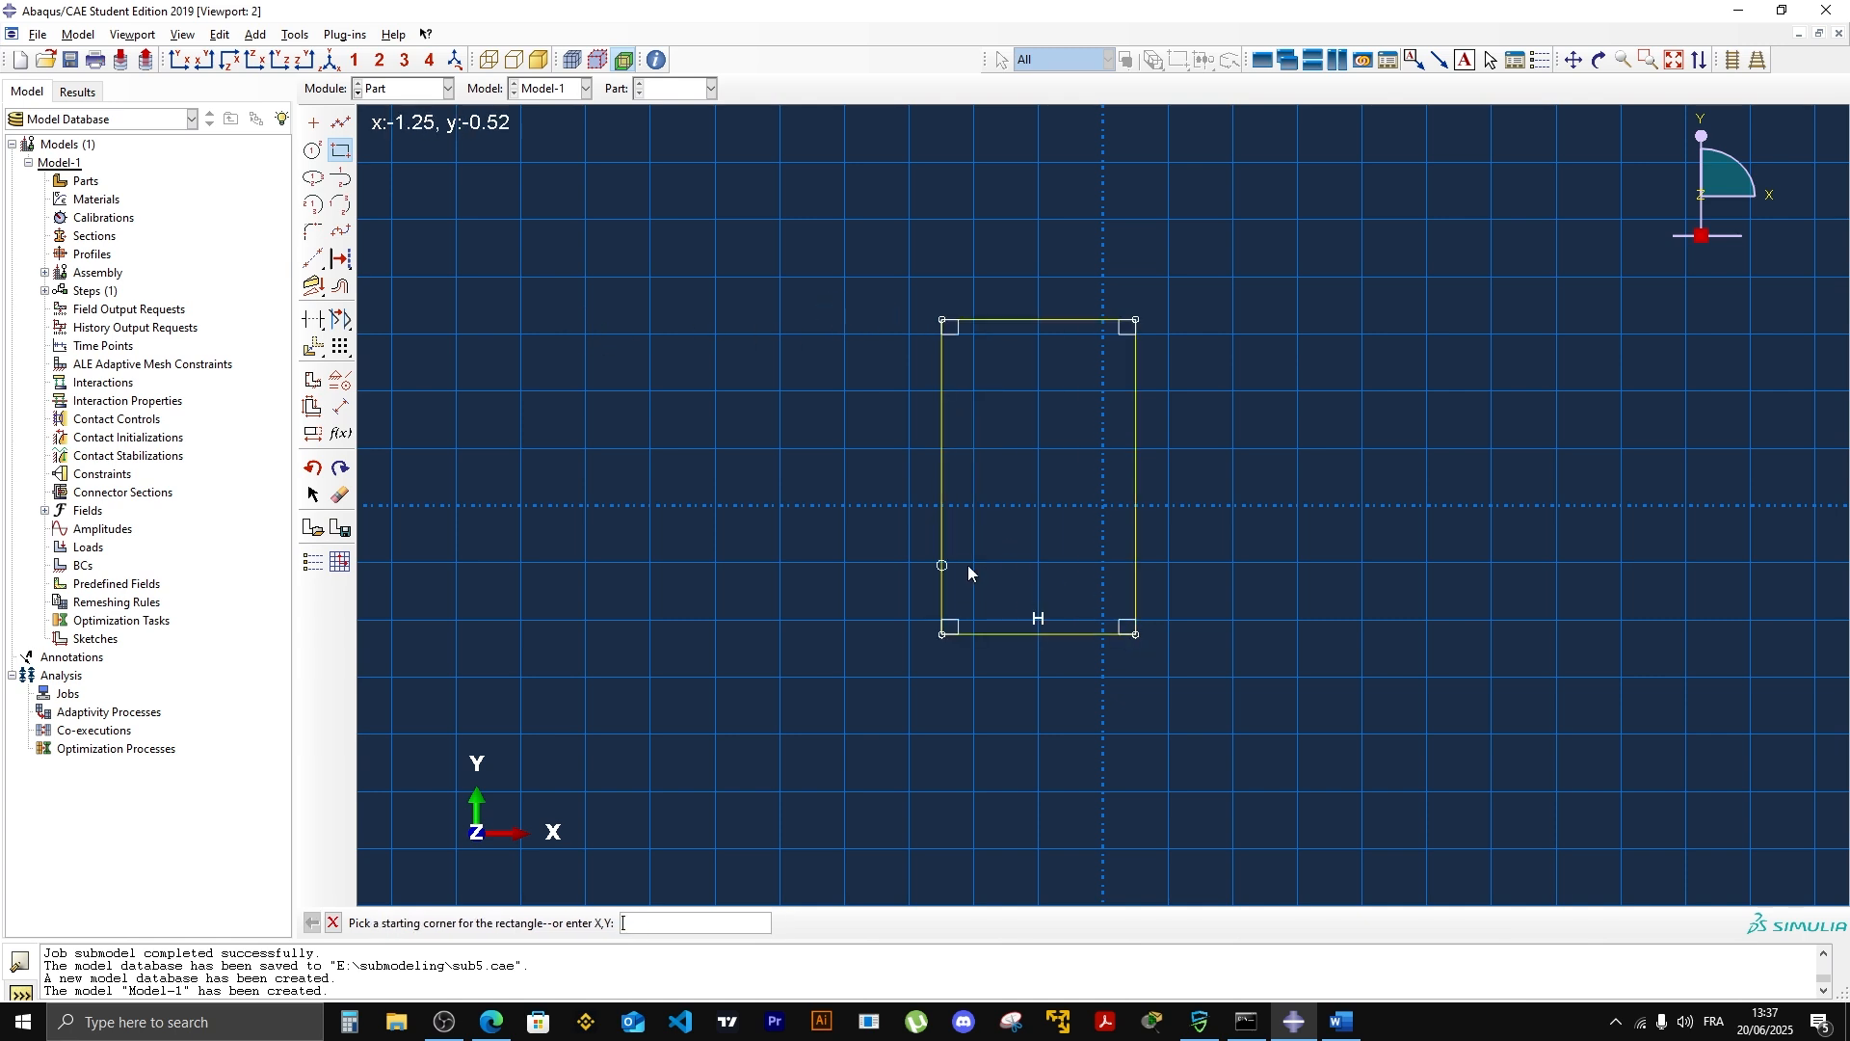
Step: Dimension the rectangle's bottom edge to 10 and its vertical side to 28
{"action": "left_click", "coordinate": [340, 406]}
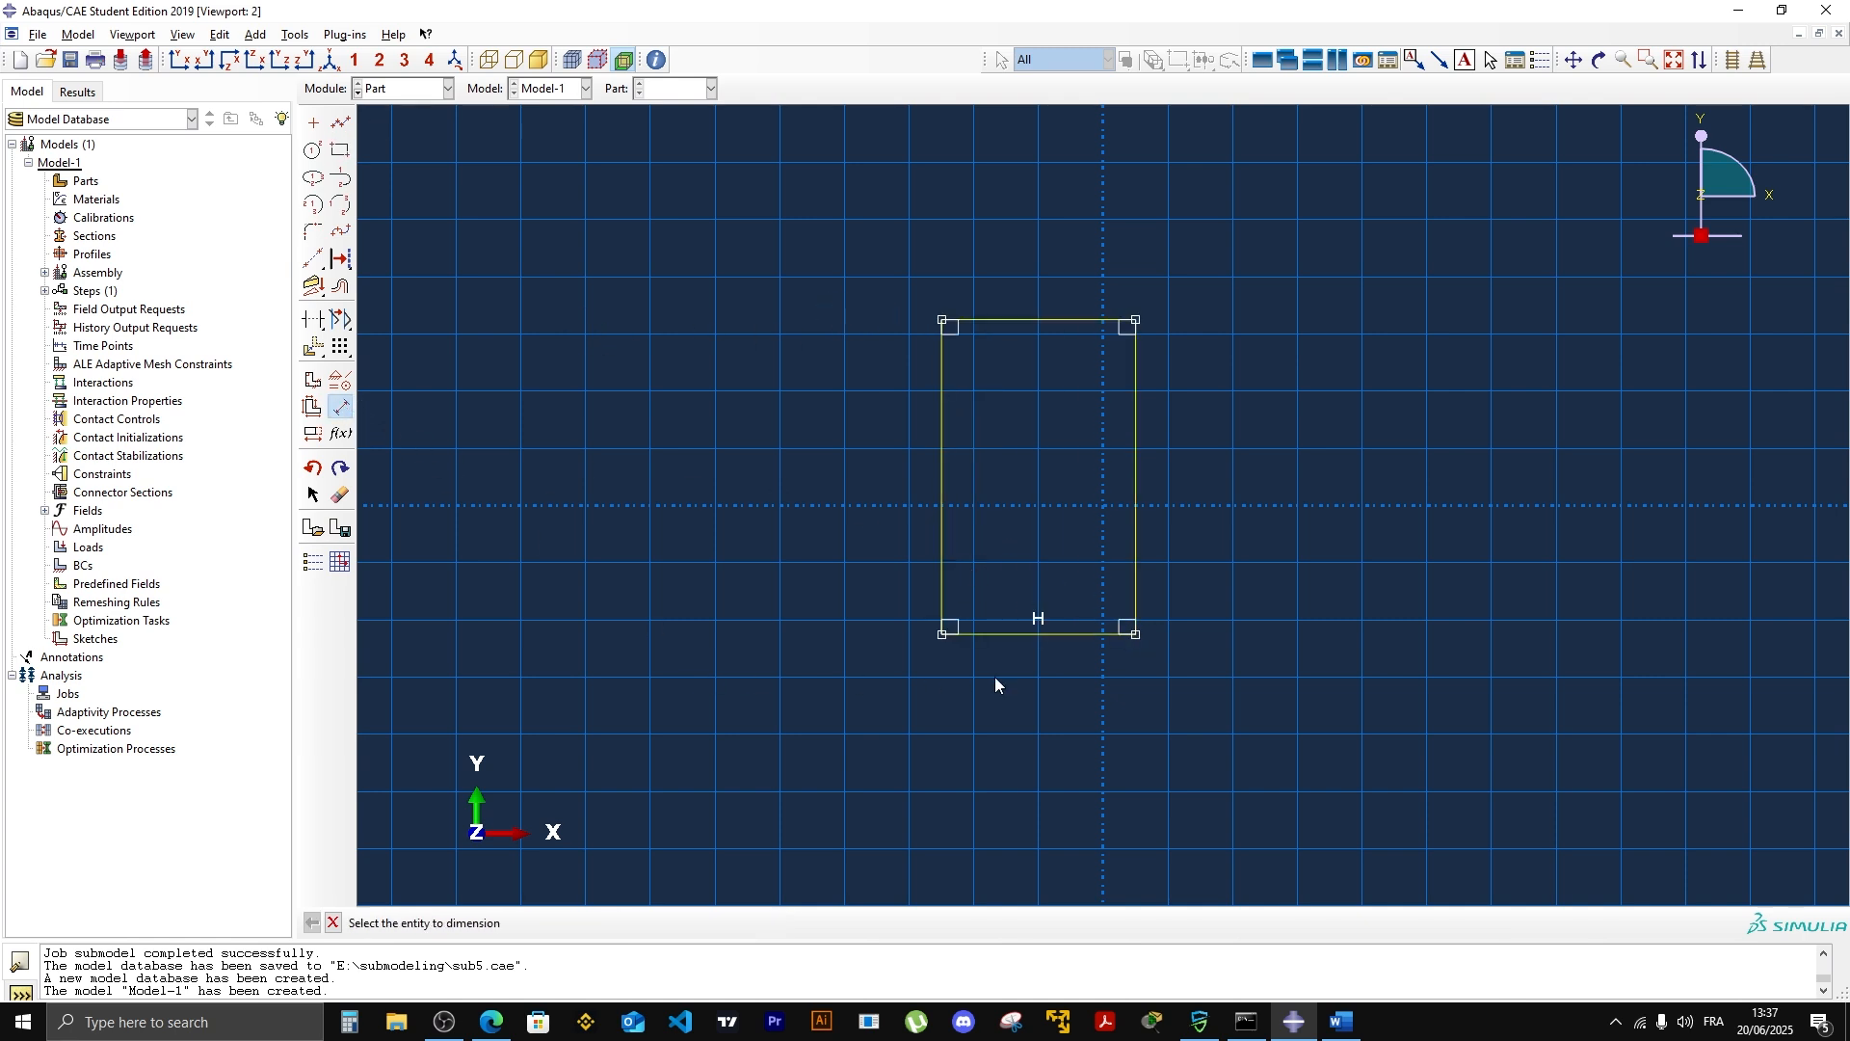
{"action": "left_click", "coordinate": [998, 638]}
{"action": "left_click", "coordinate": [1004, 742]}
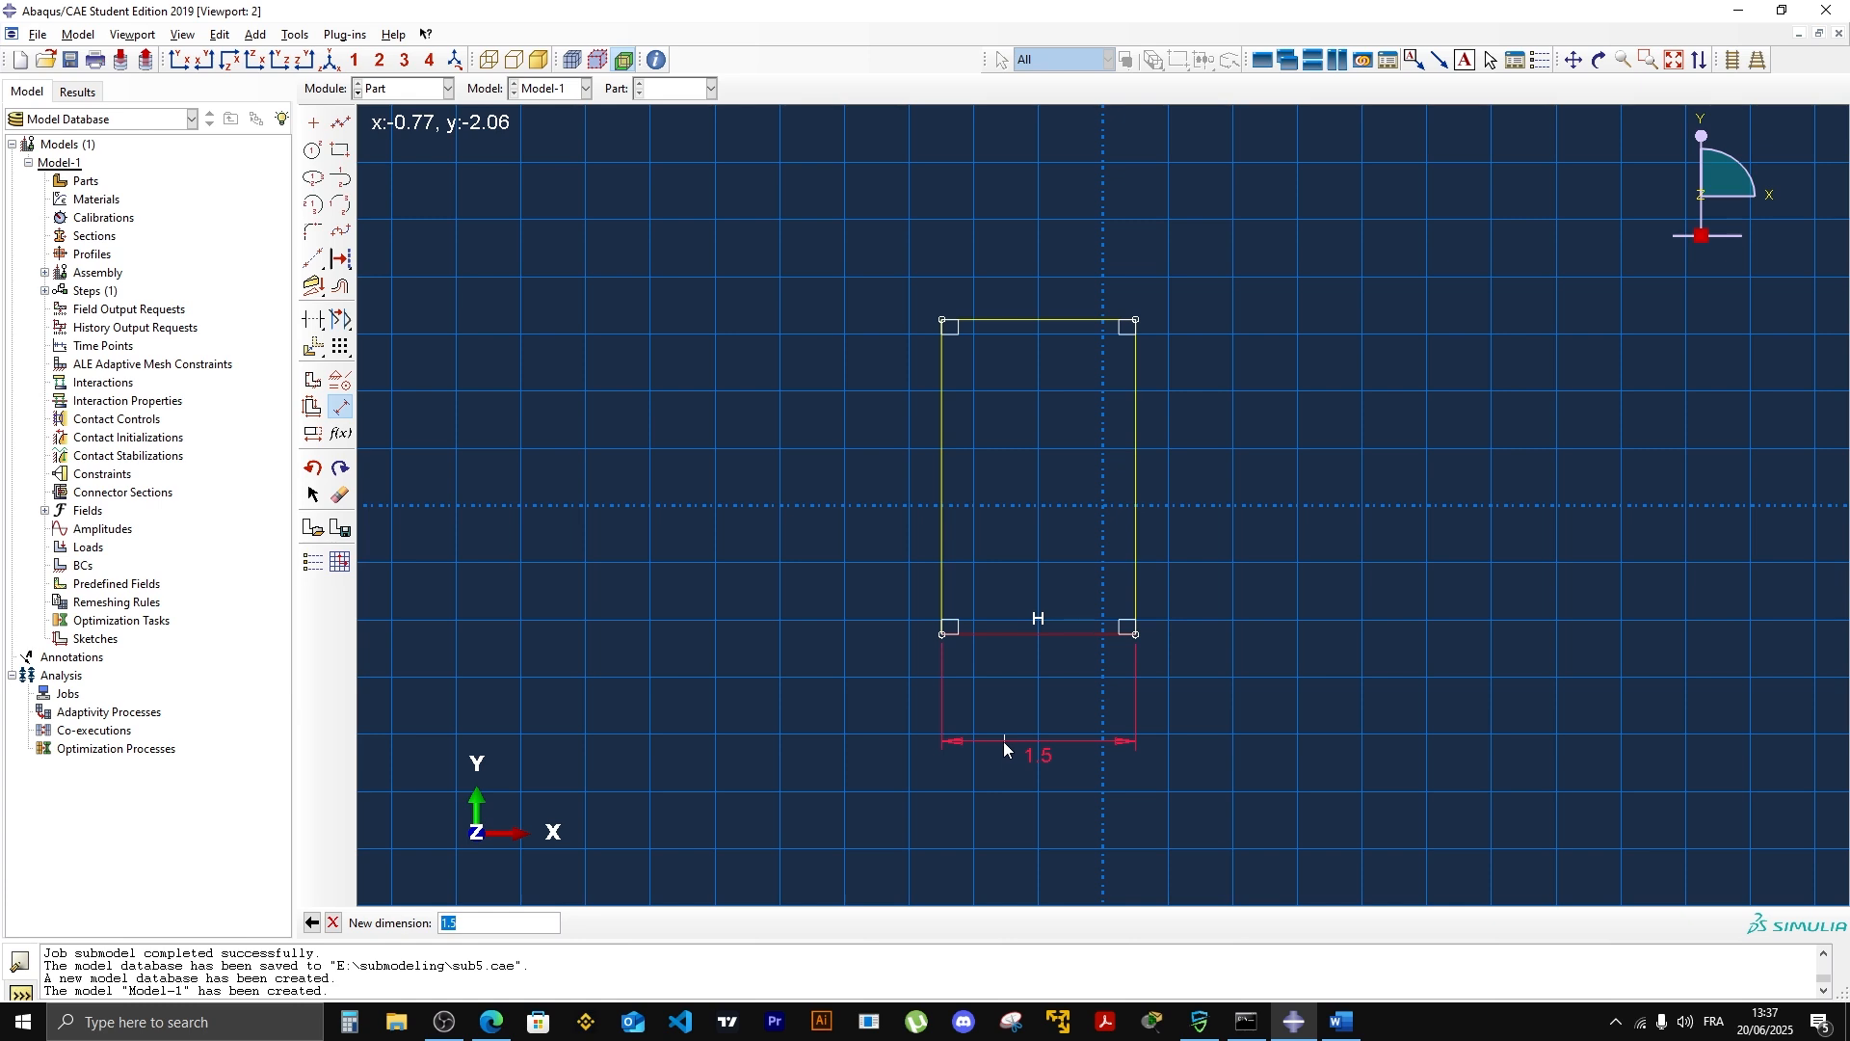
{"action": "type", "text": "10"}
{"action": "key", "text": "Return"}
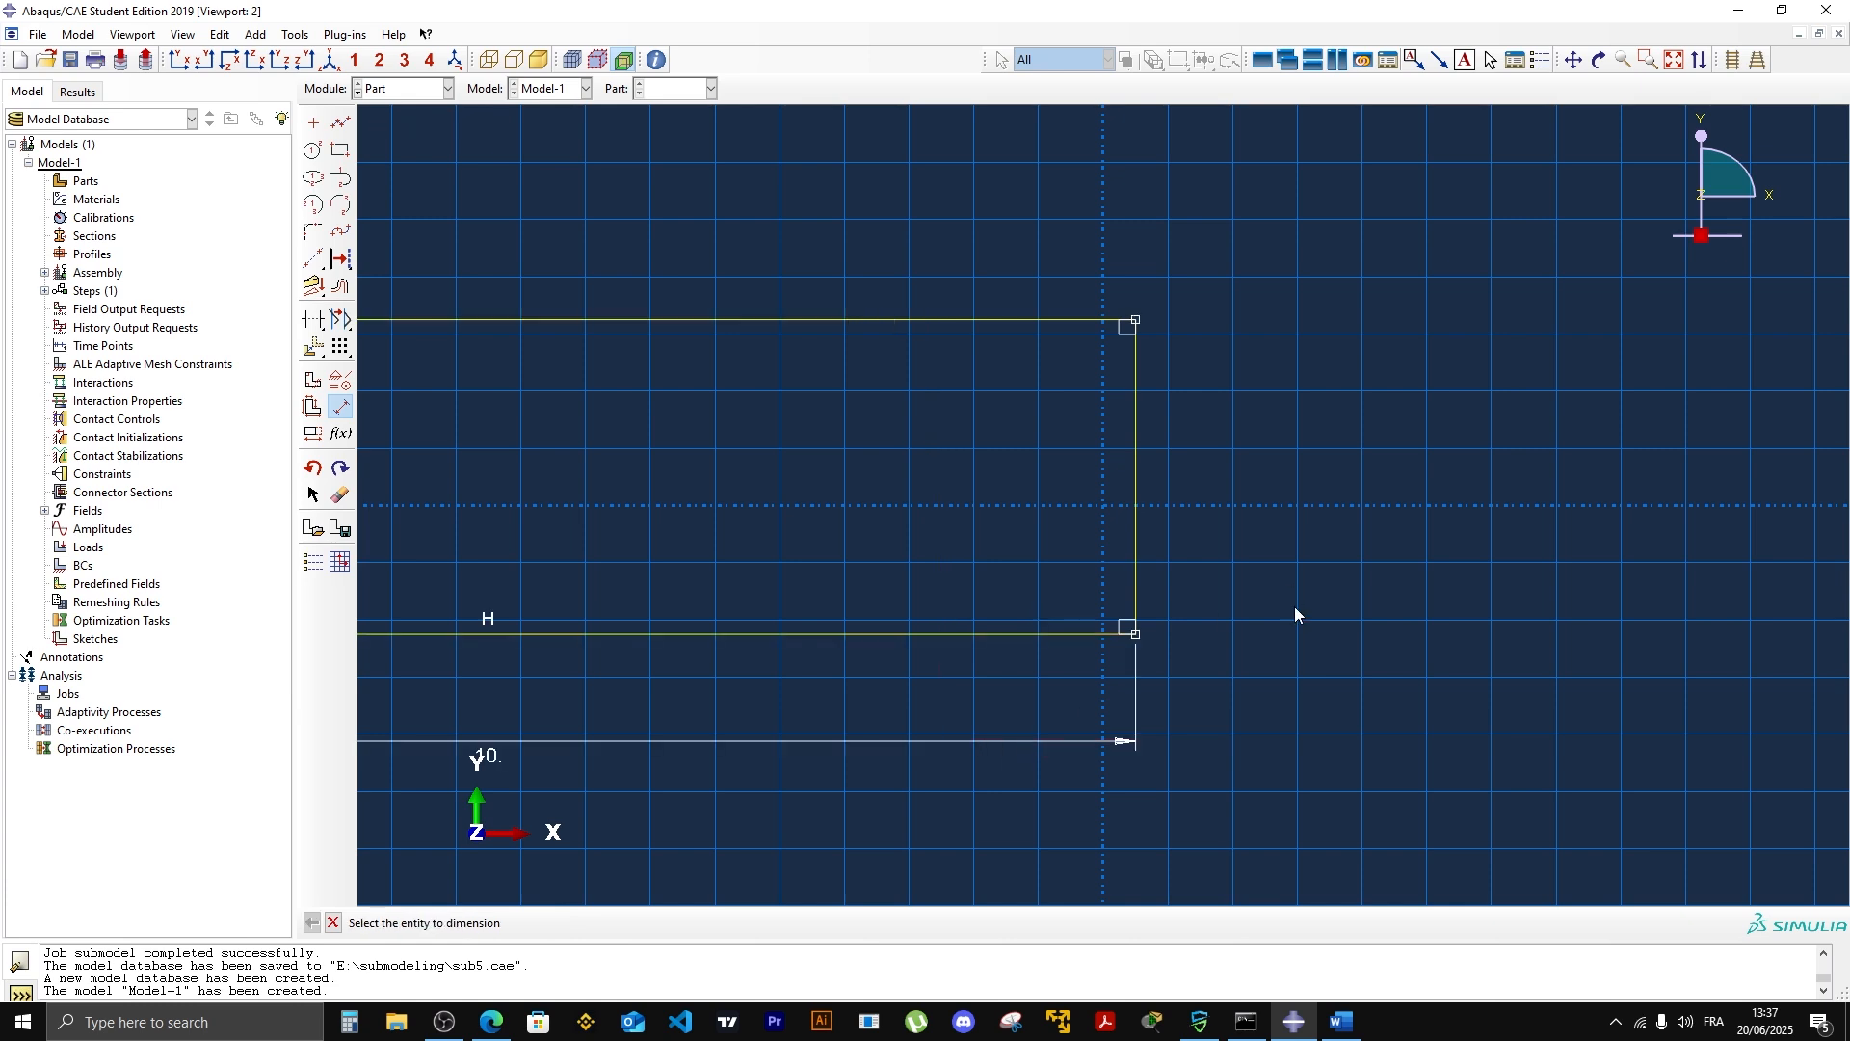
{"action": "left_click", "coordinate": [1135, 466]}
{"action": "left_click", "coordinate": [1292, 510]}
{"action": "type", "text": "2"}
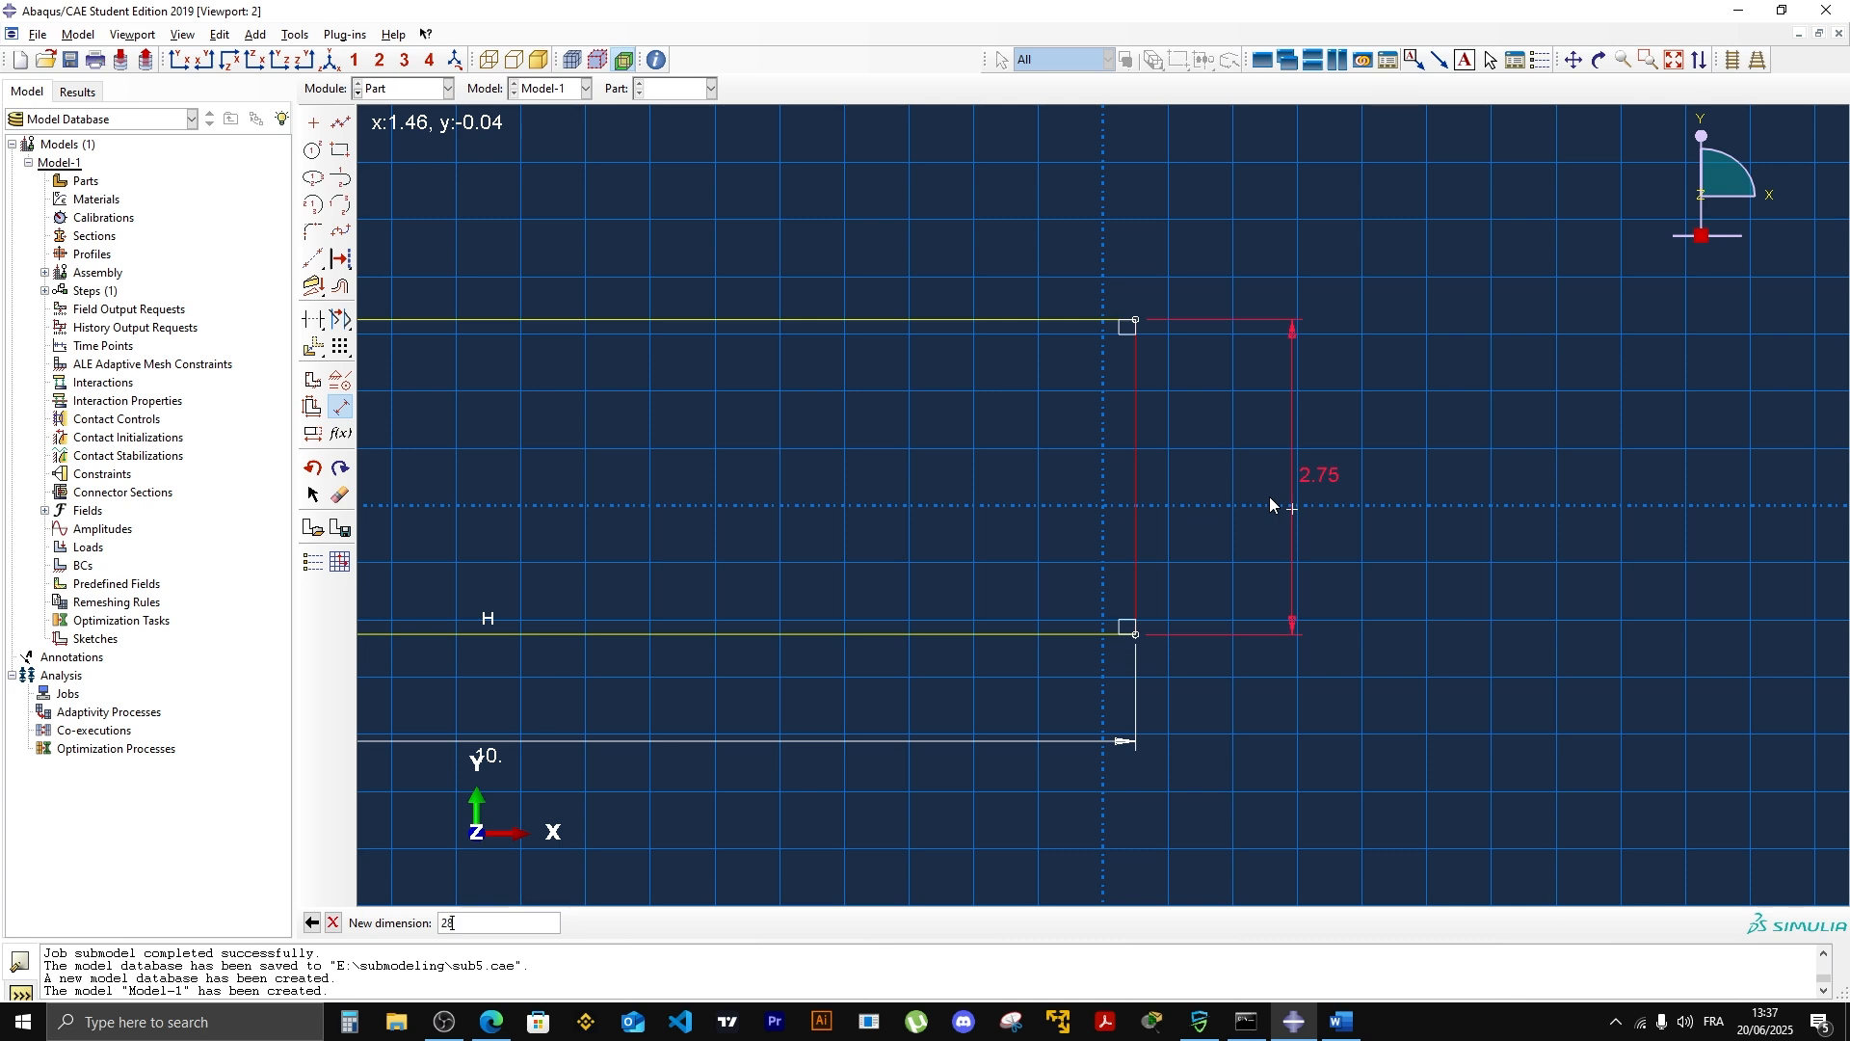
{"action": "type", "text": "8"}
{"action": "key", "text": "Return"}
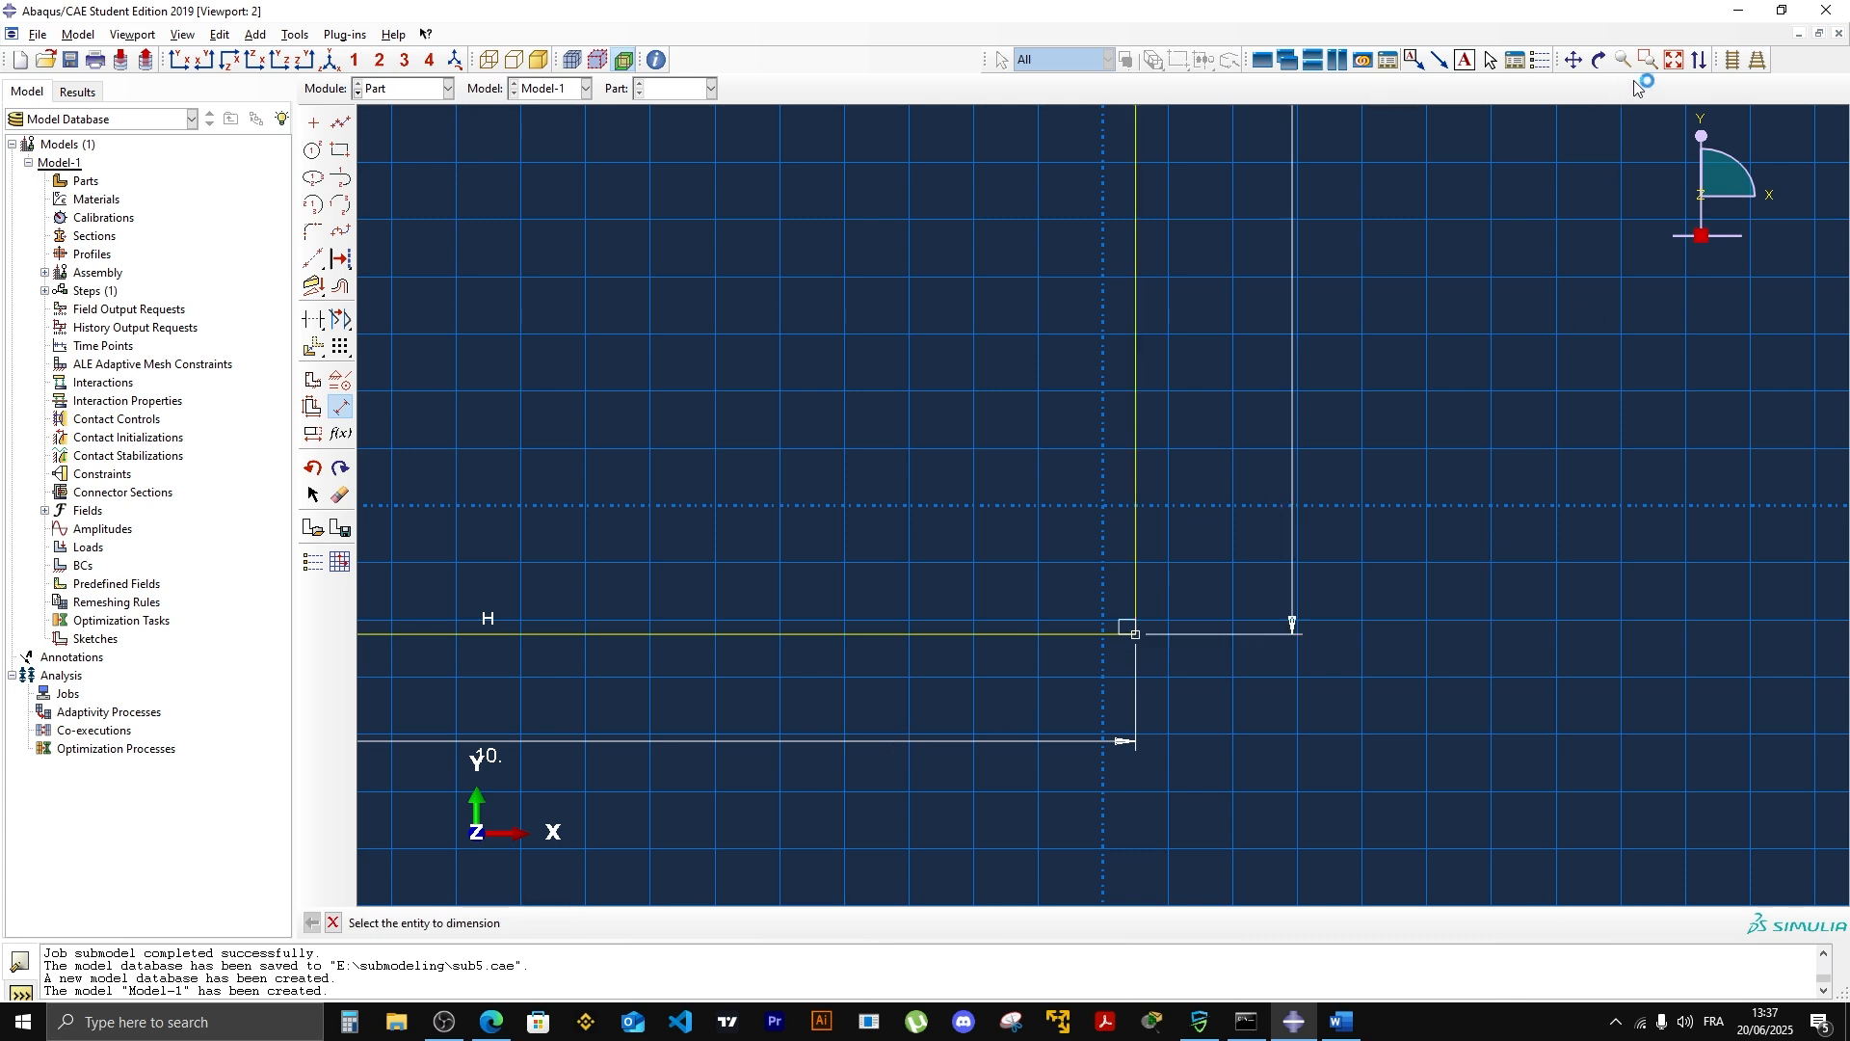
{"action": "left_click", "coordinate": [1674, 60]}
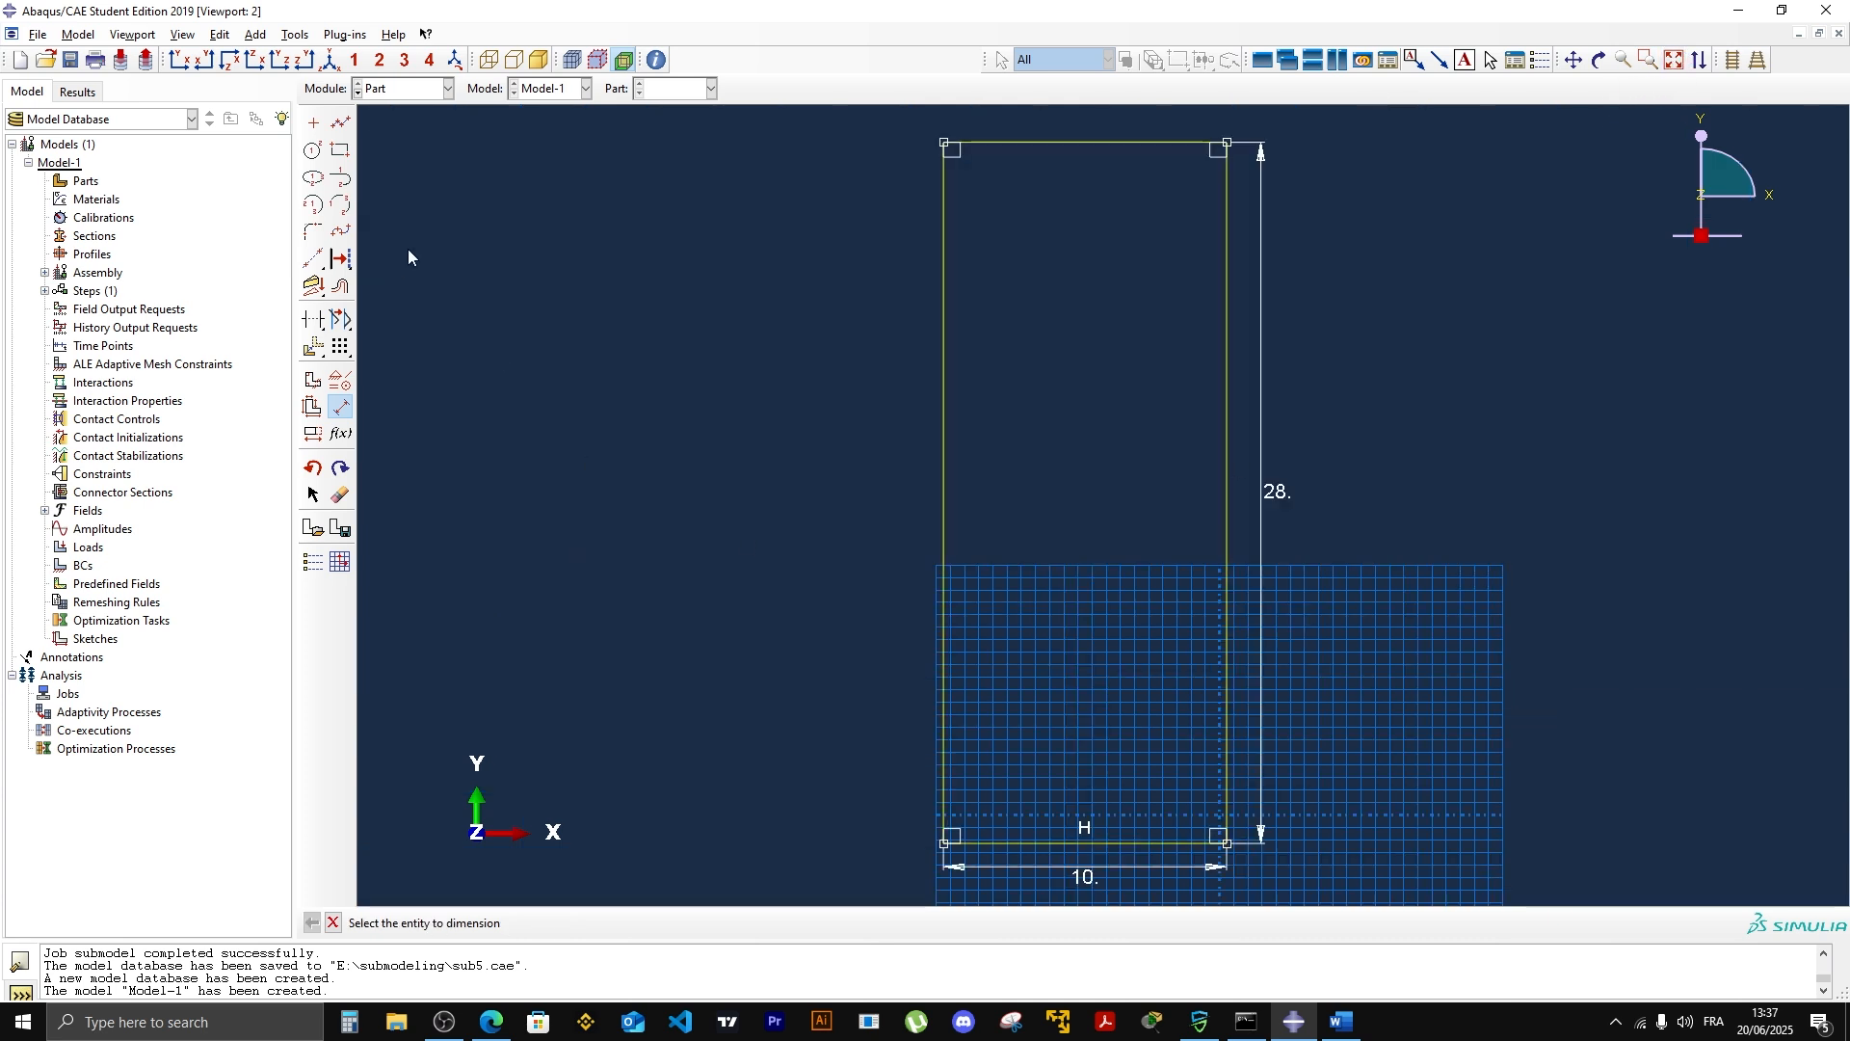
Step: Sketch a circle with a radius of about 2.64 centred on the rectangle's lower-left corner
{"action": "left_click", "coordinate": [313, 150]}
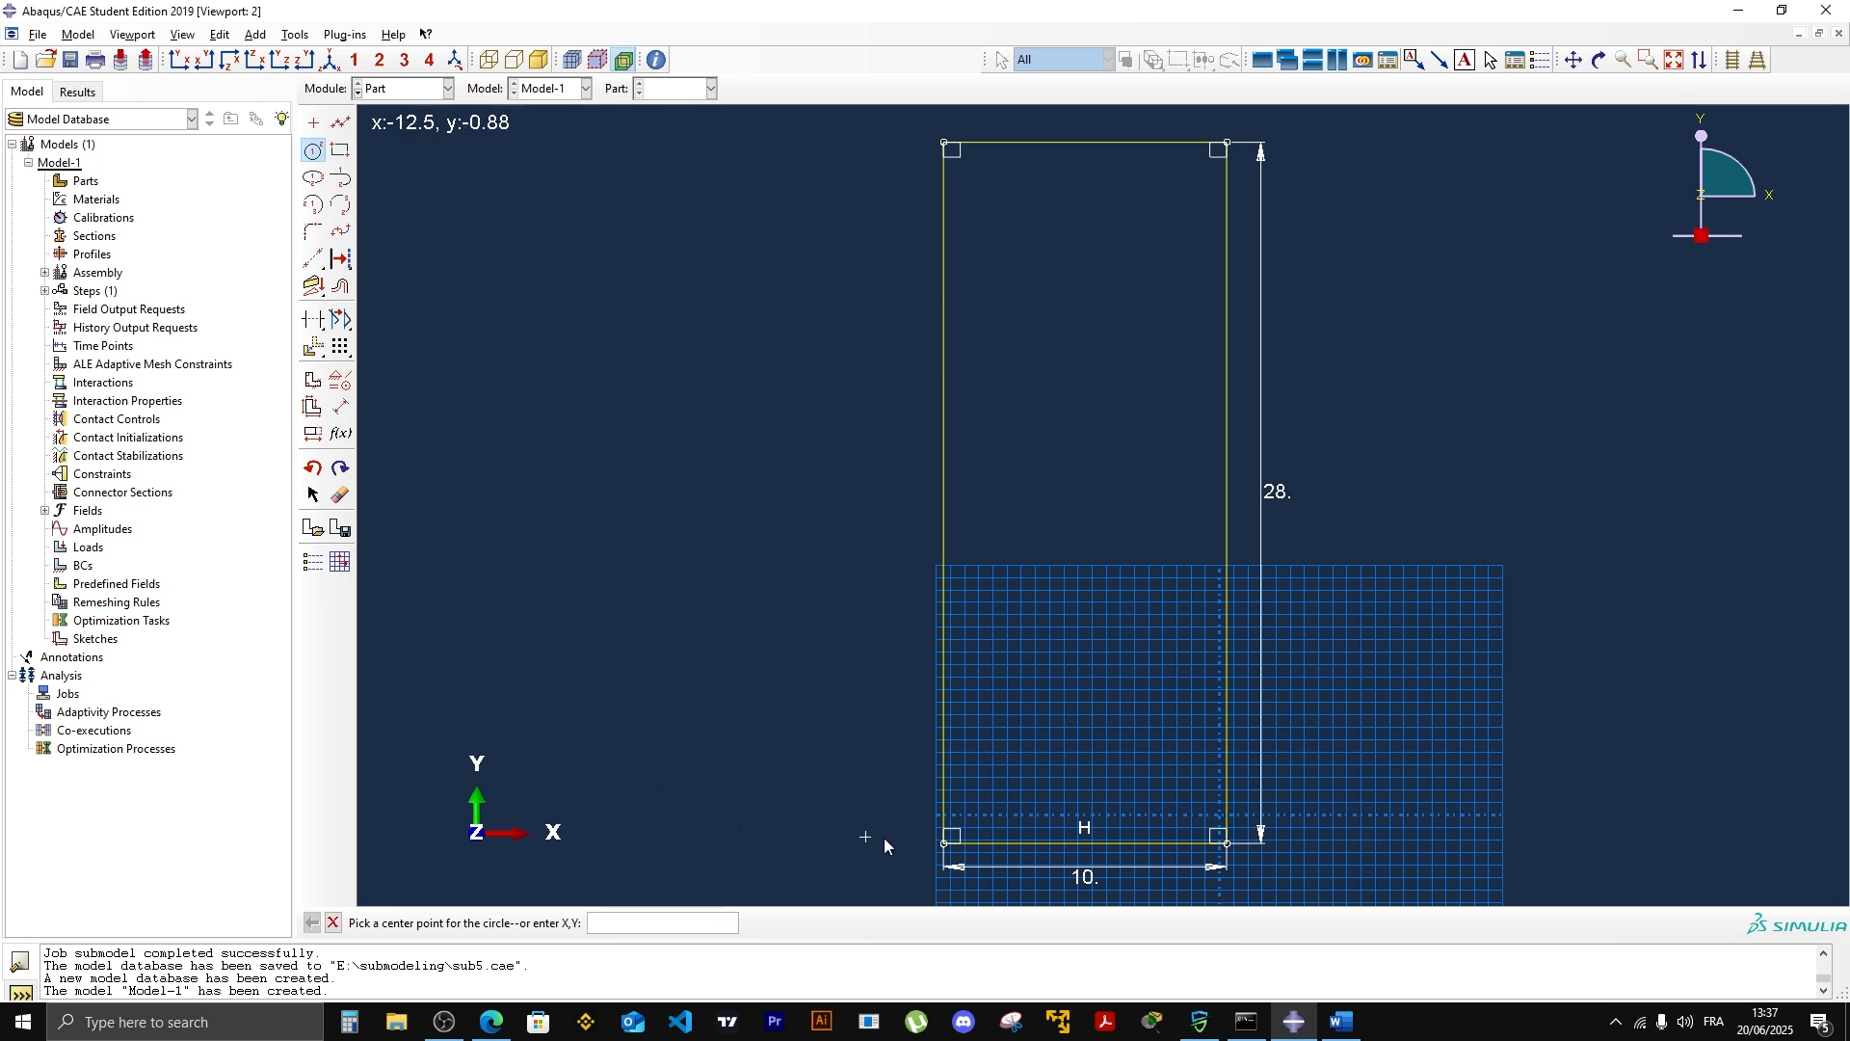
{"action": "left_click", "coordinate": [943, 844]}
{"action": "left_click", "coordinate": [983, 788]}
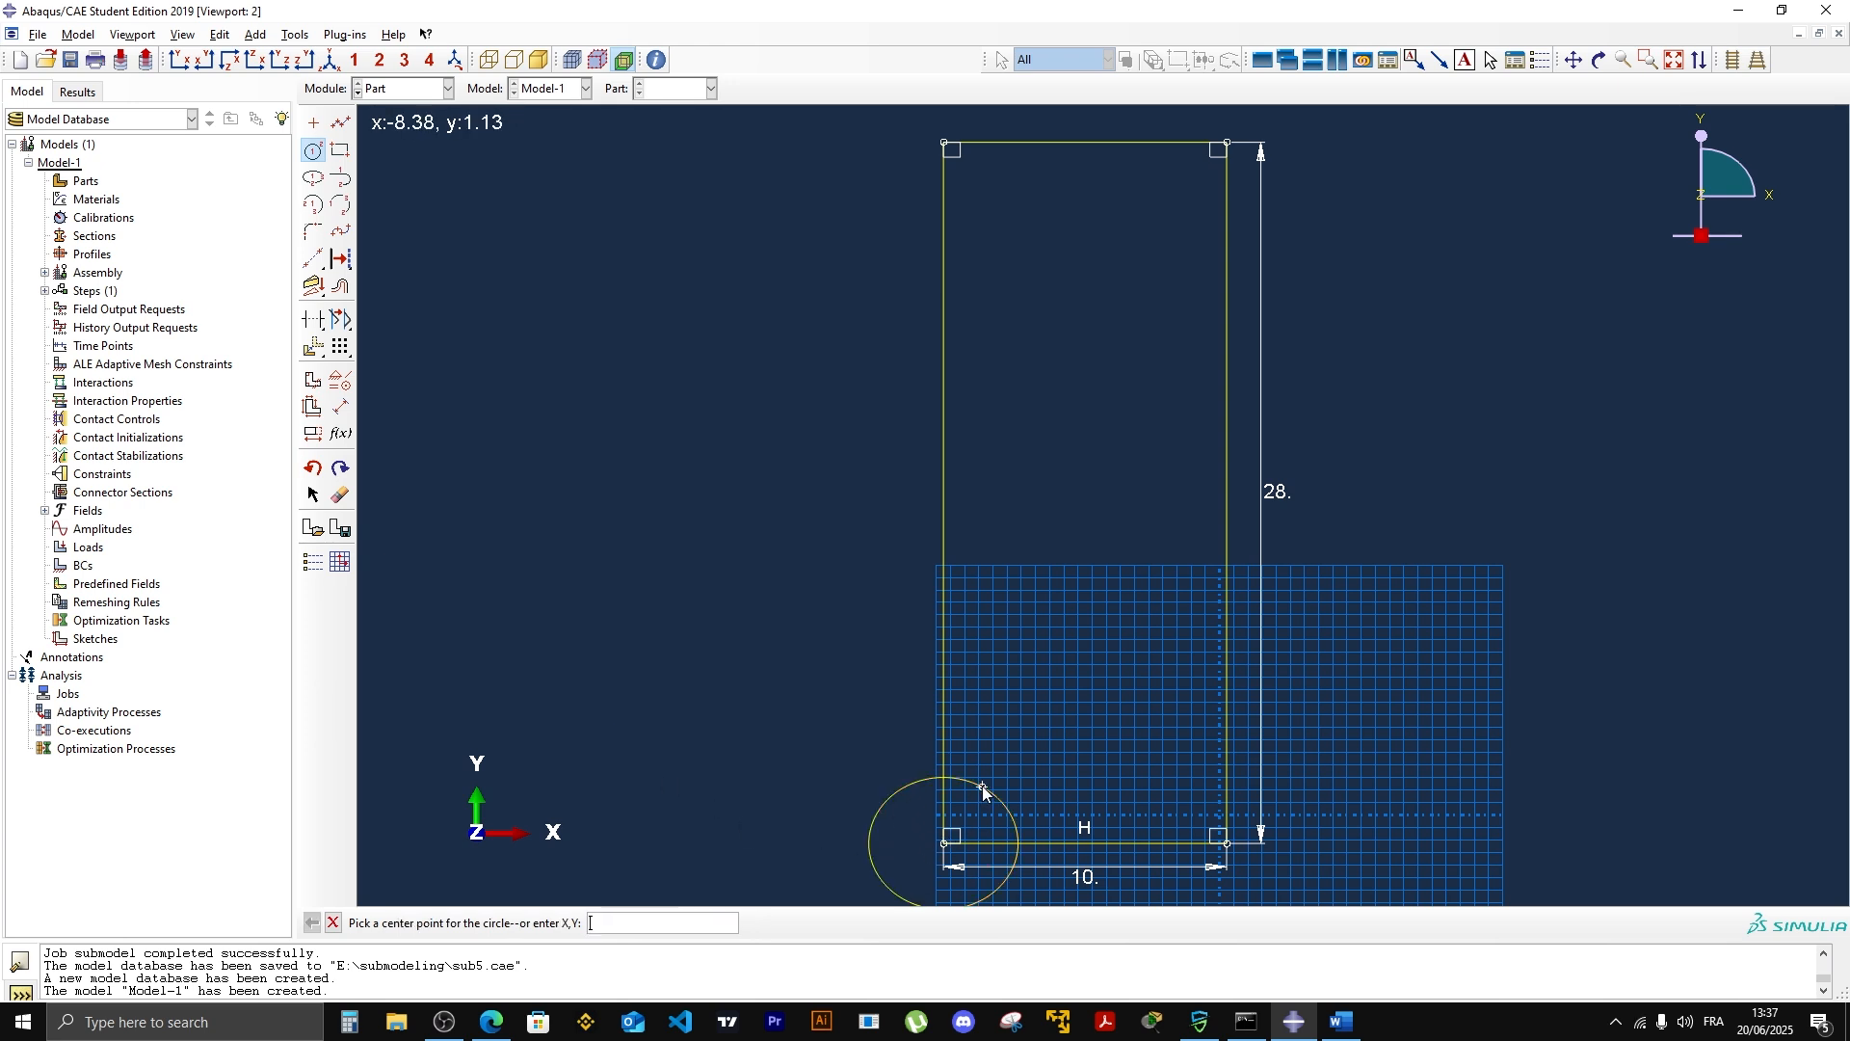
{"action": "right_click", "coordinate": [983, 788]}
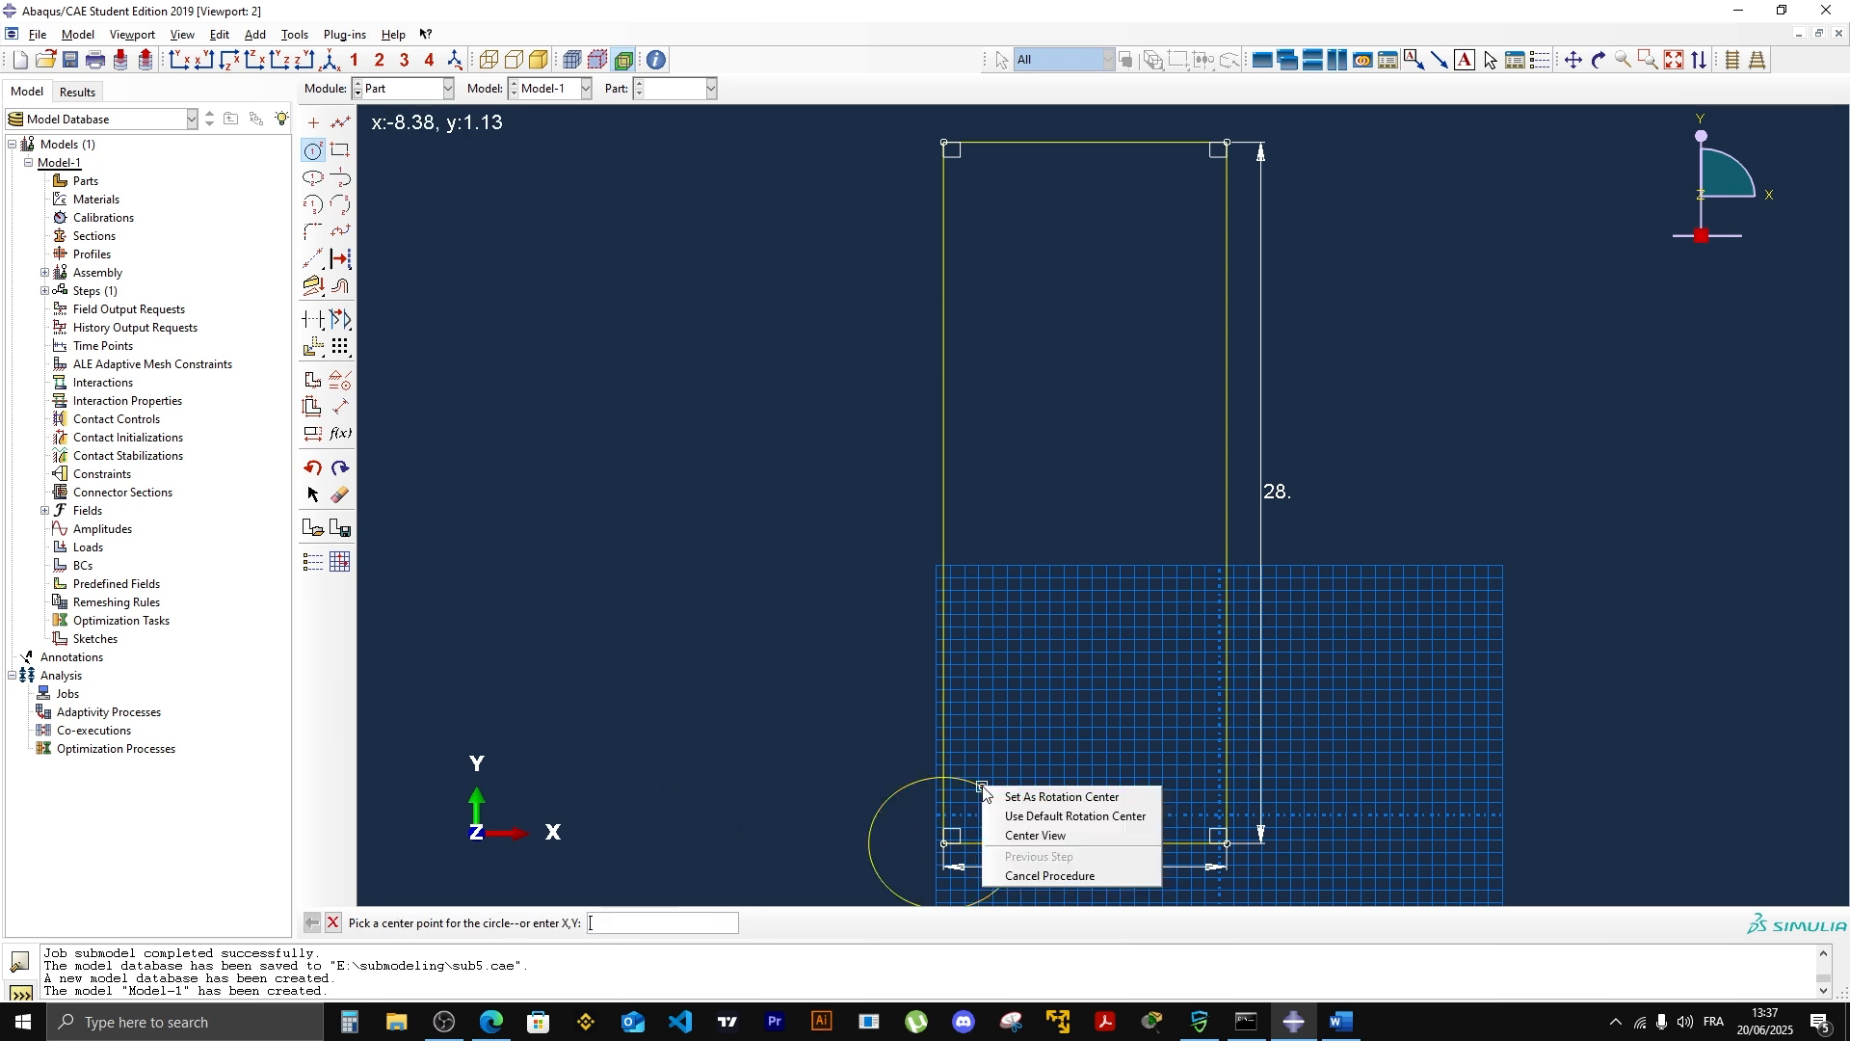
{"action": "left_click", "coordinate": [1021, 874]}
Step: Dimension the corner circle with a radius of 5
{"action": "left_click", "coordinate": [340, 407]}
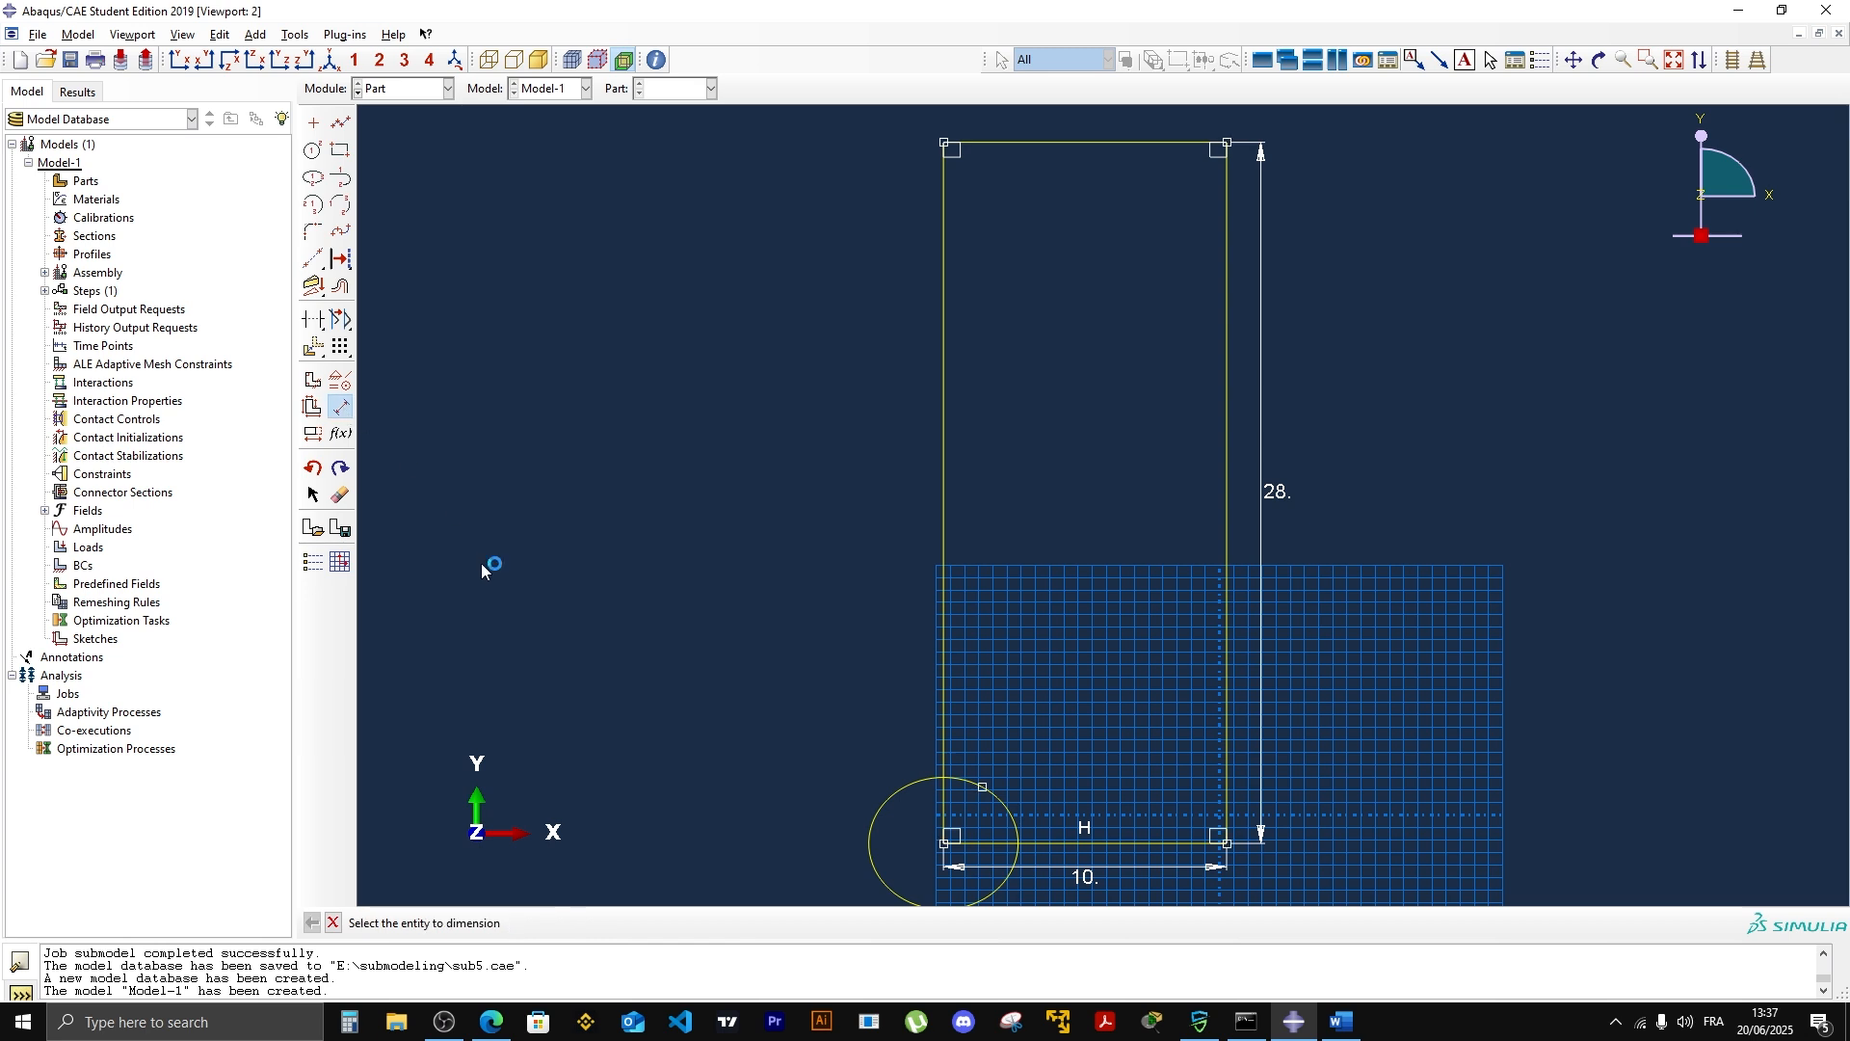
{"action": "left_click", "coordinate": [957, 783]}
{"action": "left_click", "coordinate": [988, 733]}
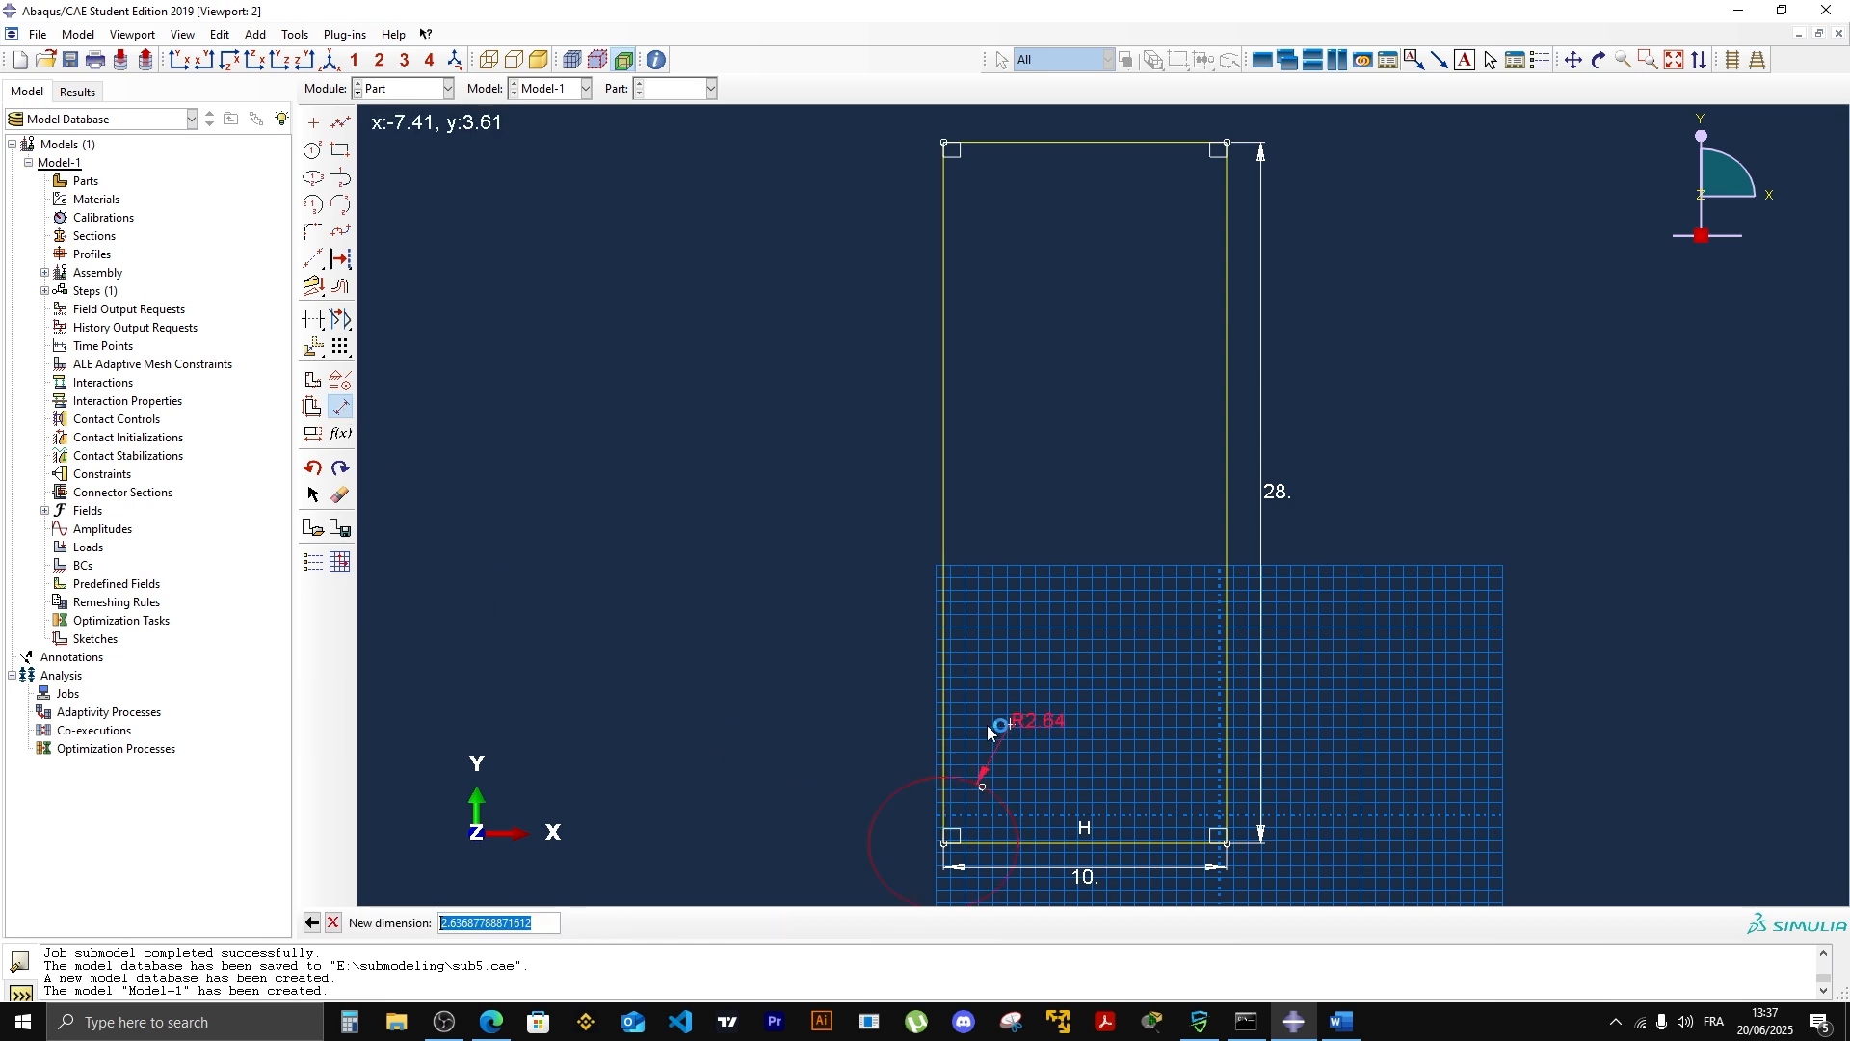
{"action": "type", "text": "5"}
{"action": "key", "text": "Return"}
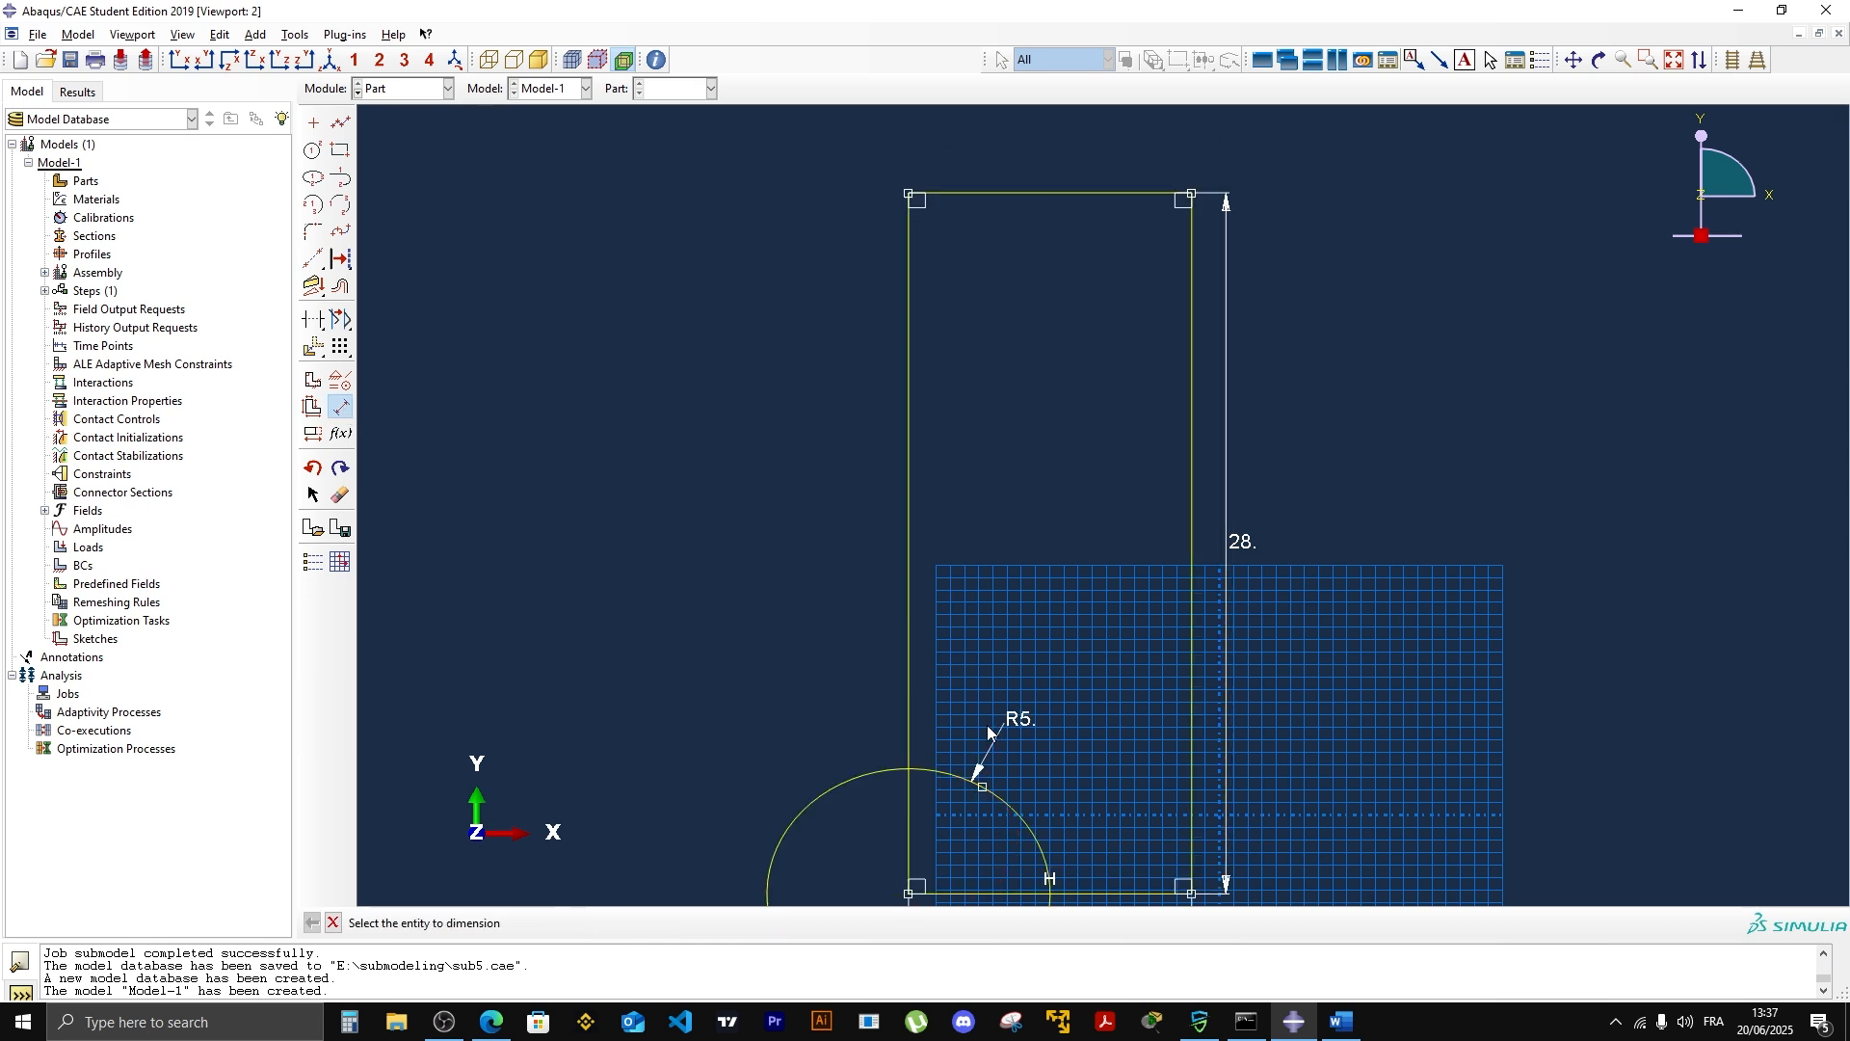
{"action": "left_click", "coordinate": [1674, 59]}
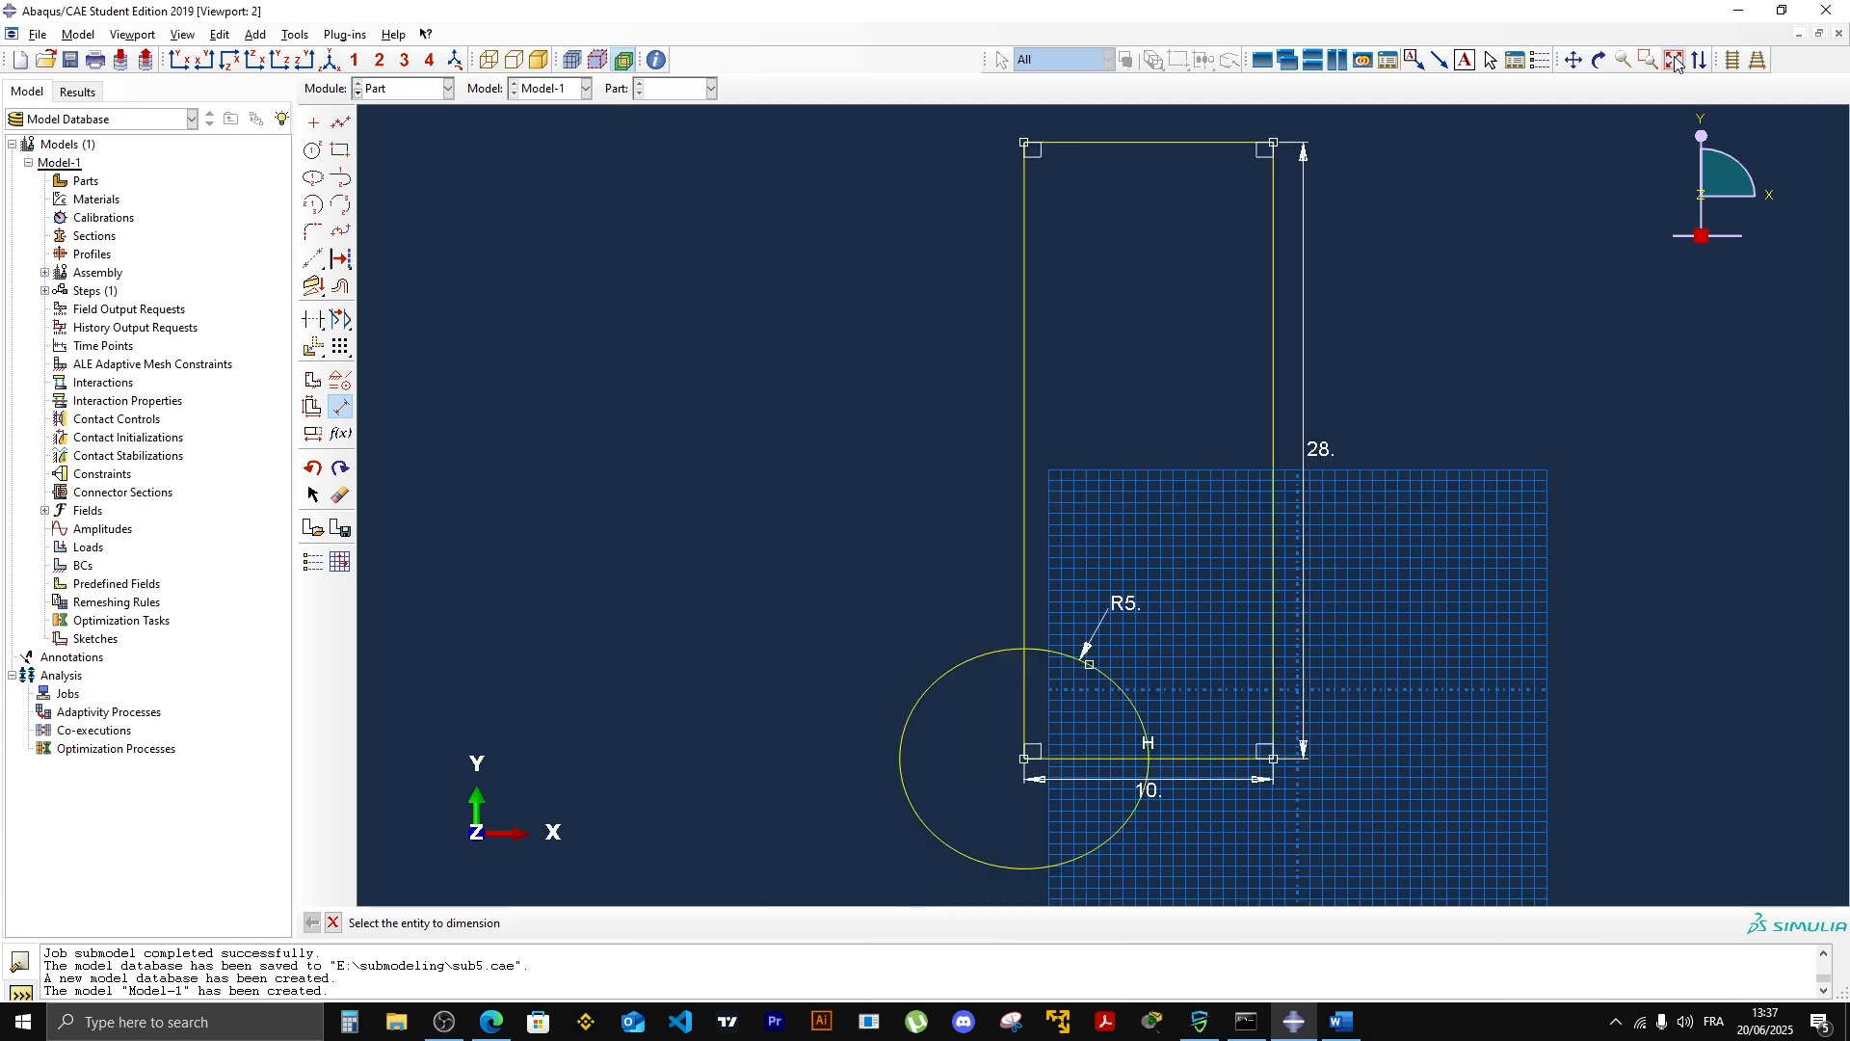
Step: Trim the circle outside the rectangle and the two edge segments inside it, and finish the quarter-plate sketch
{"action": "left_click", "coordinate": [314, 320]}
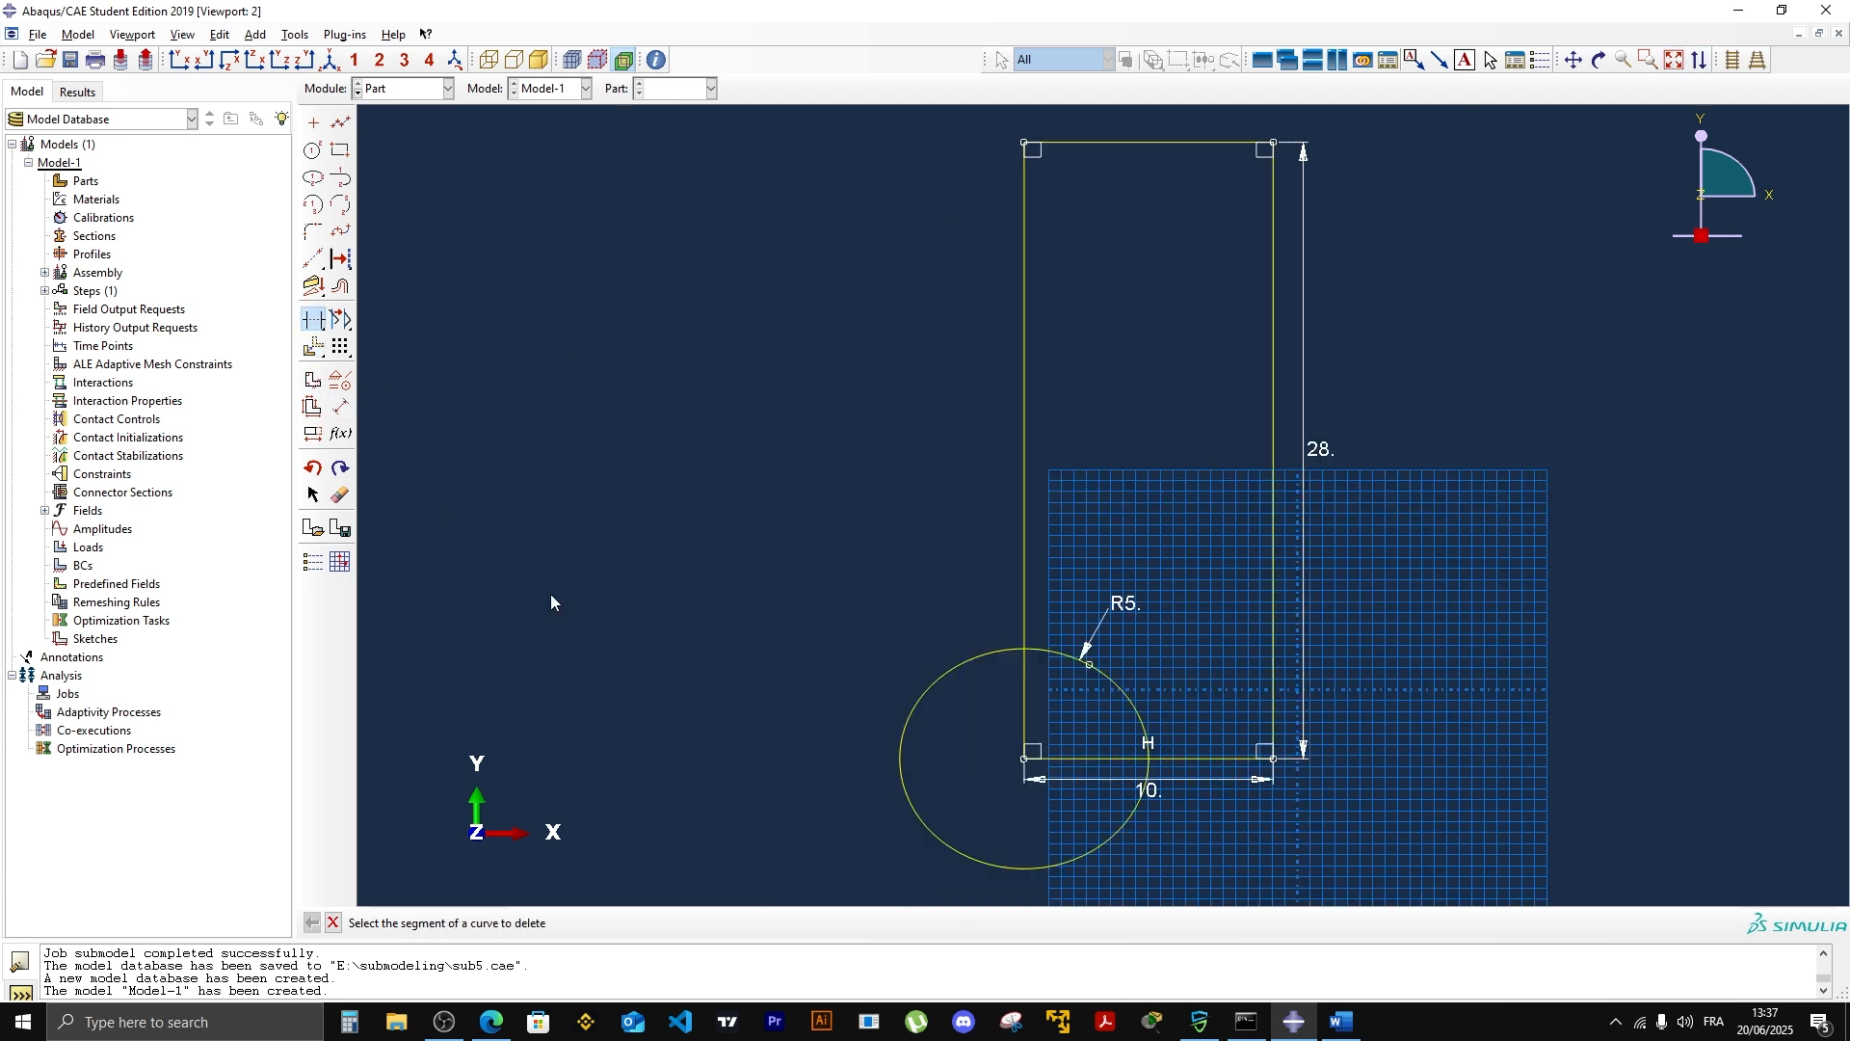
{"action": "left_click", "coordinate": [911, 708]}
{"action": "left_click", "coordinate": [1108, 761]}
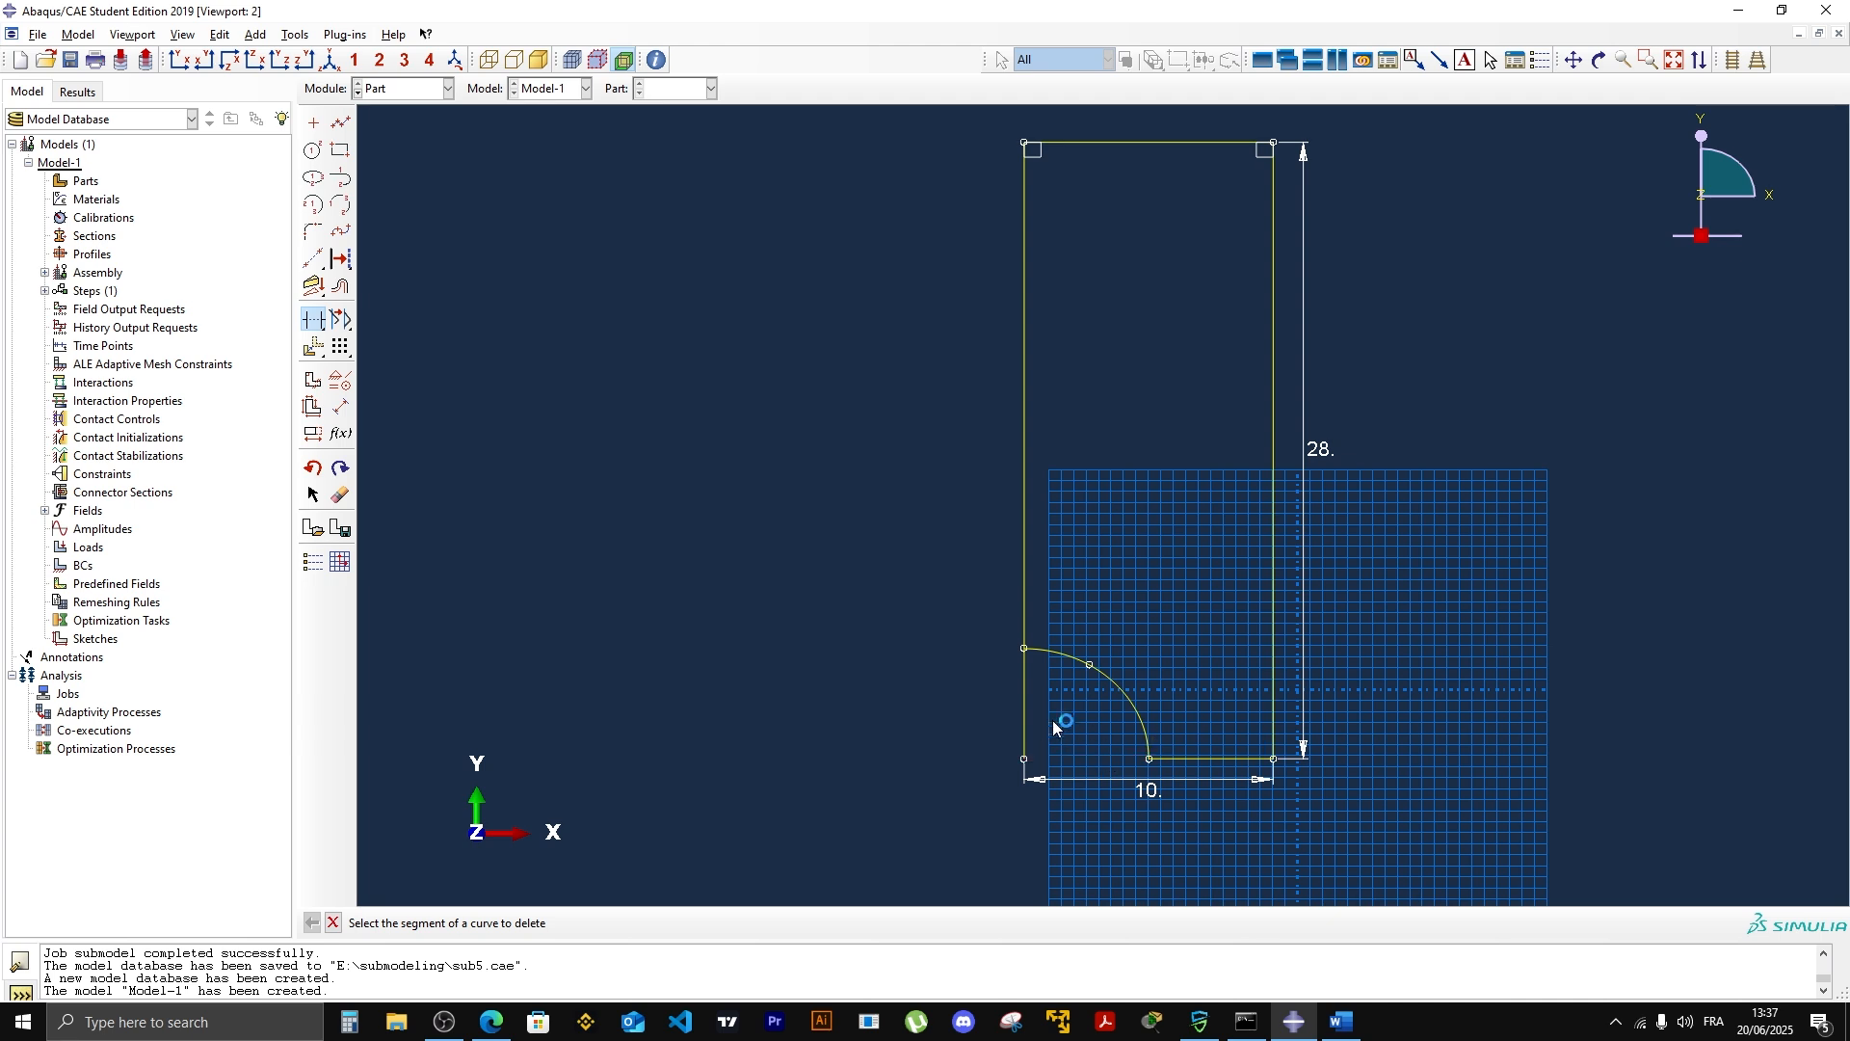
{"action": "left_click", "coordinate": [1027, 715]}
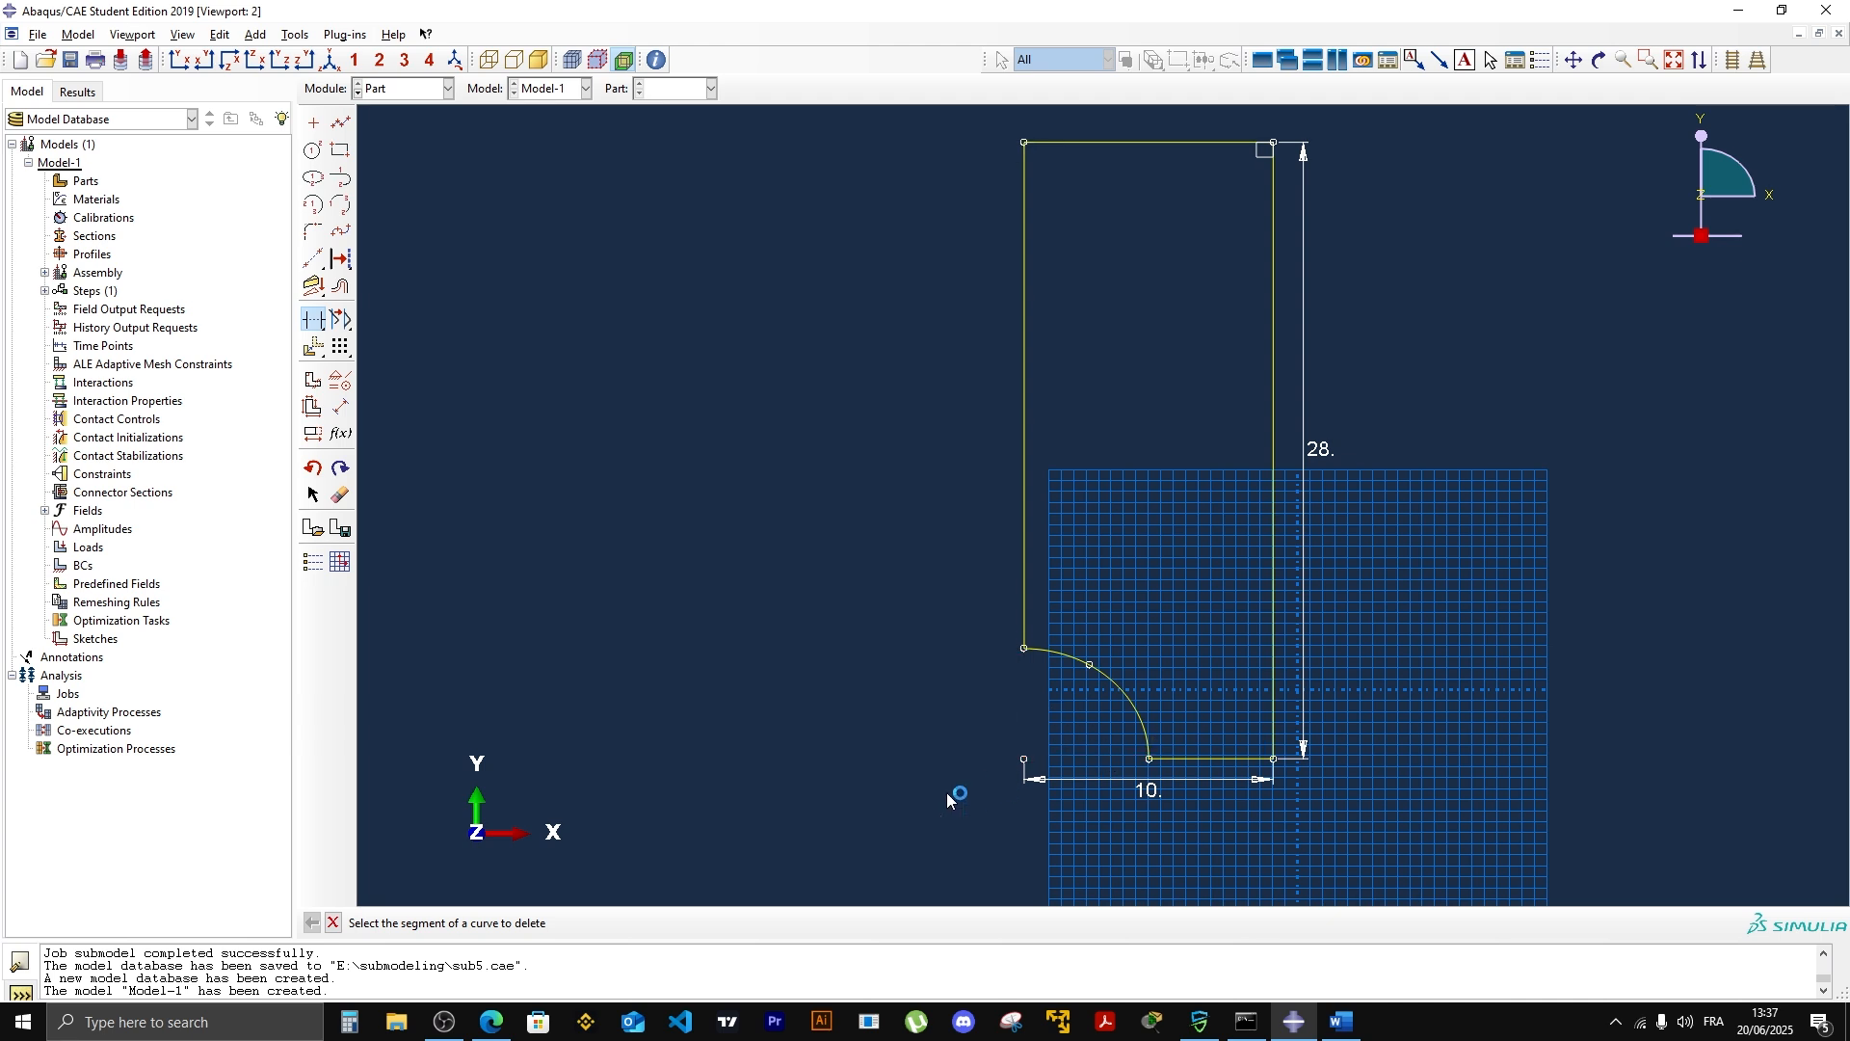
{"action": "left_click", "coordinate": [333, 922]}
{"action": "left_click", "coordinate": [562, 924]}
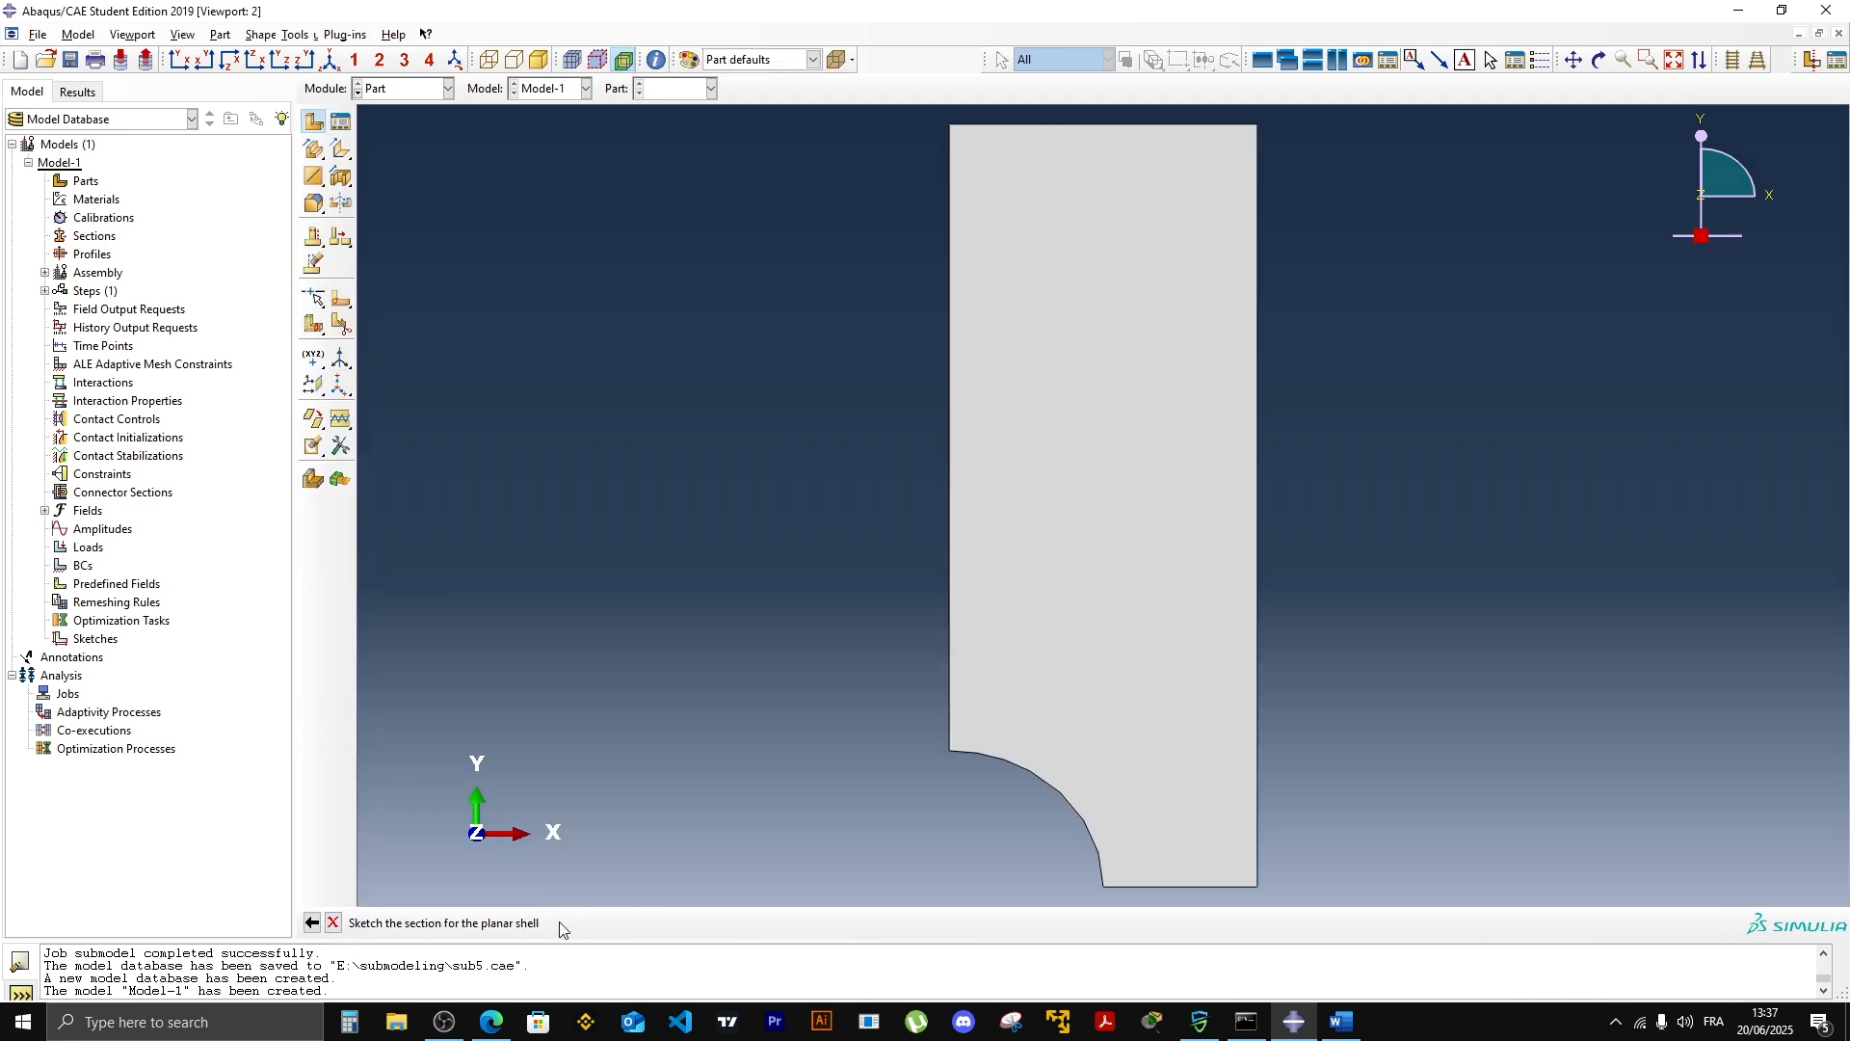
Step: Create a material in the Property module and add isotropic elastic behavior to it
{"action": "left_click", "coordinate": [446, 116]}
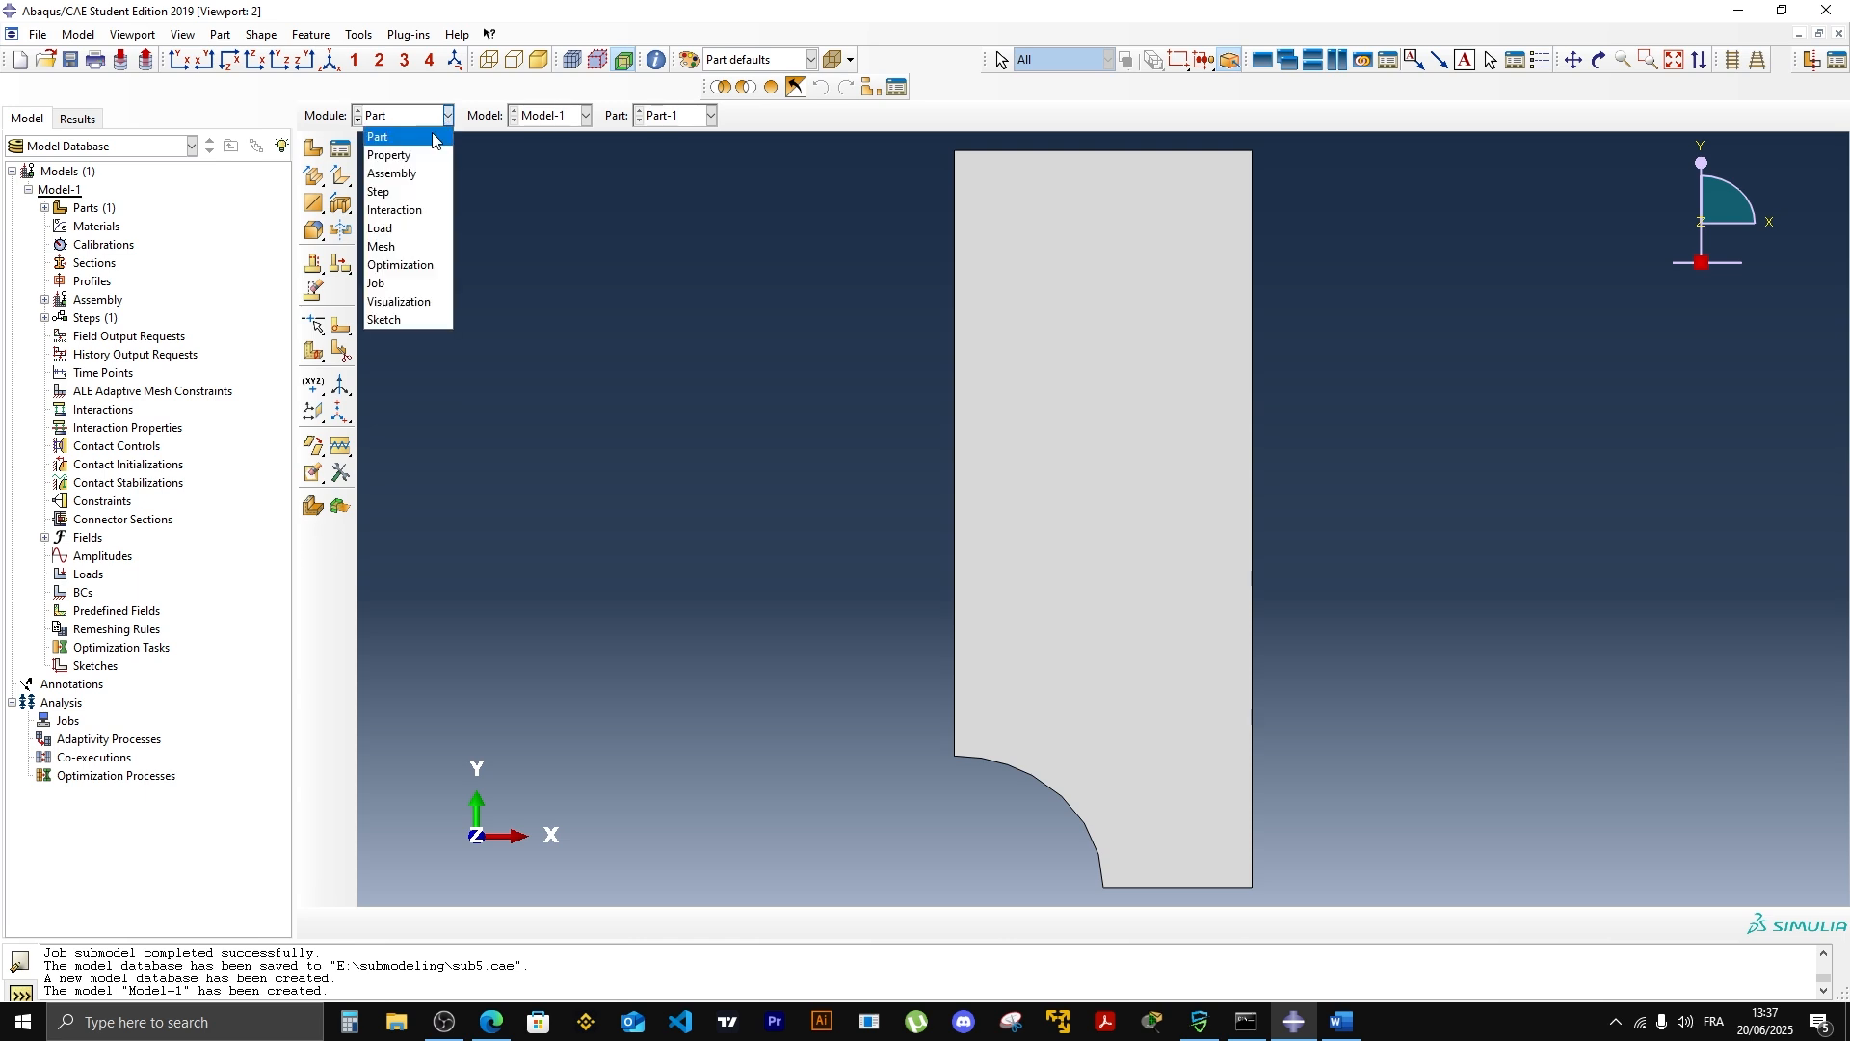
{"action": "left_click", "coordinate": [409, 154]}
{"action": "left_click", "coordinate": [316, 149]}
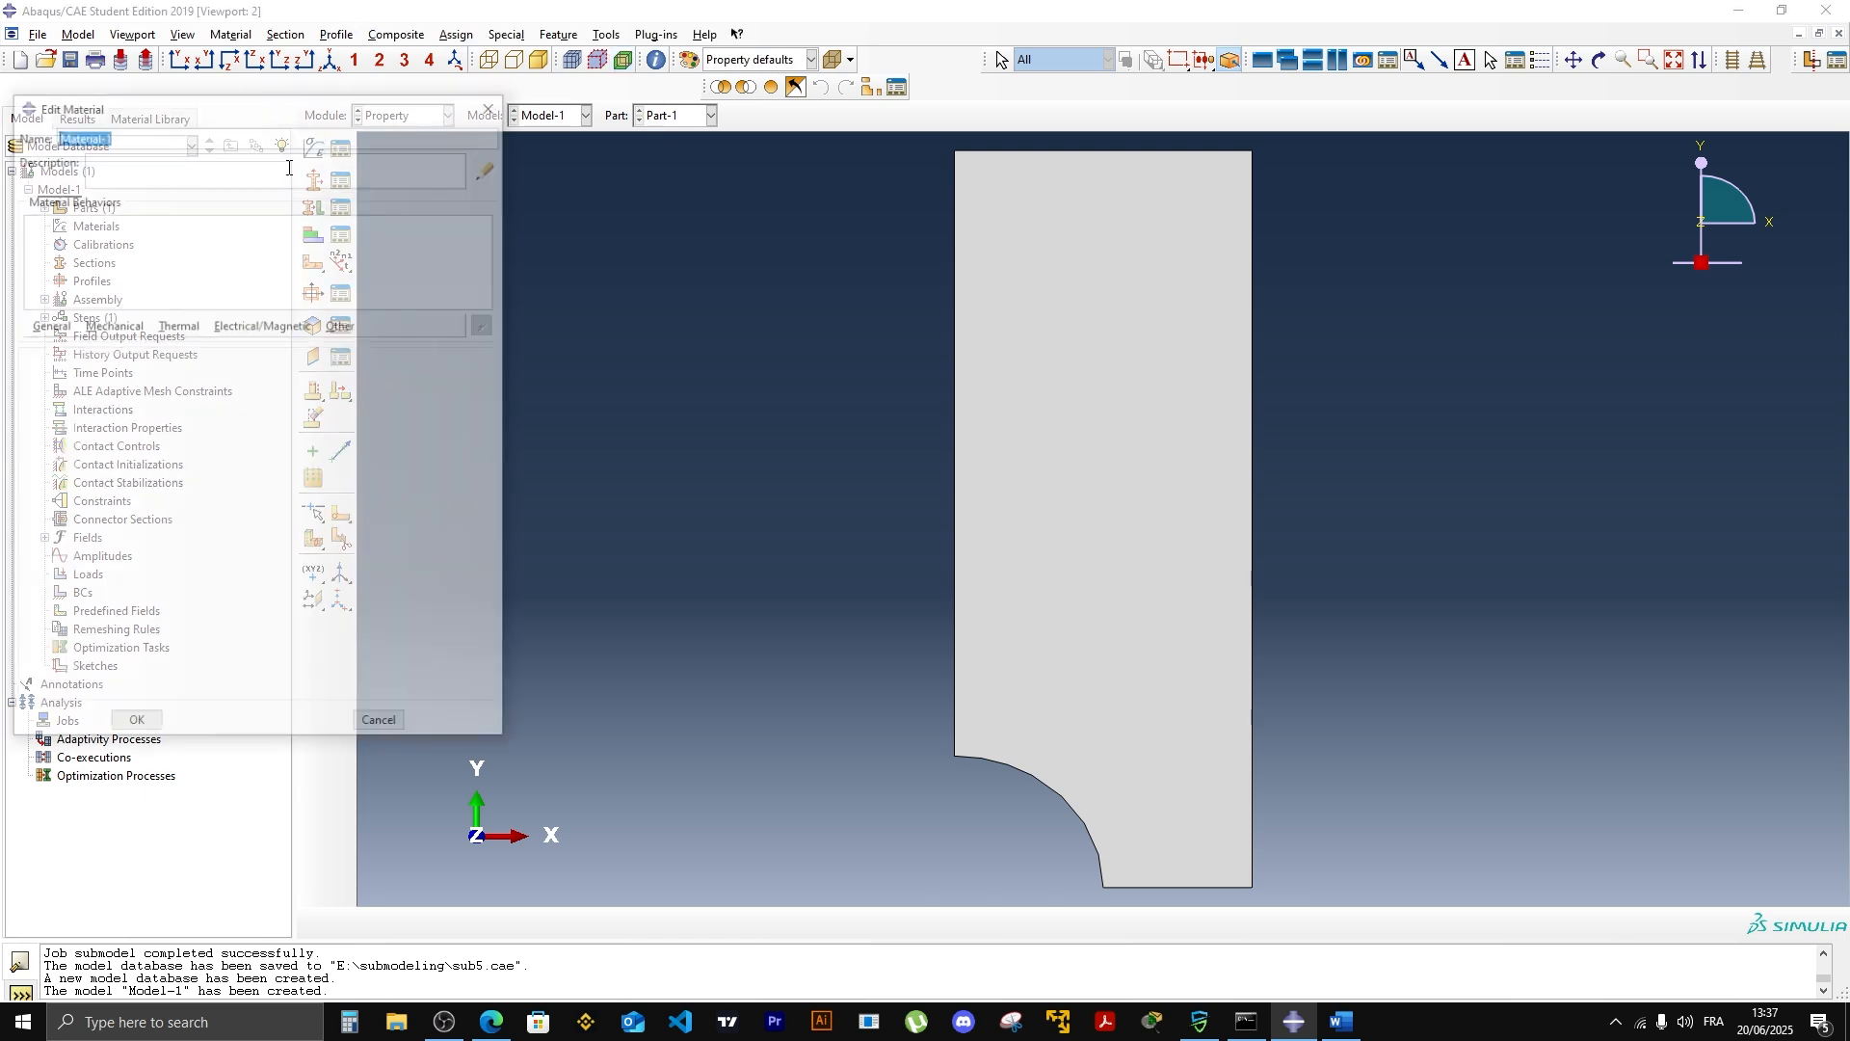
{"action": "left_click", "coordinate": [97, 327]}
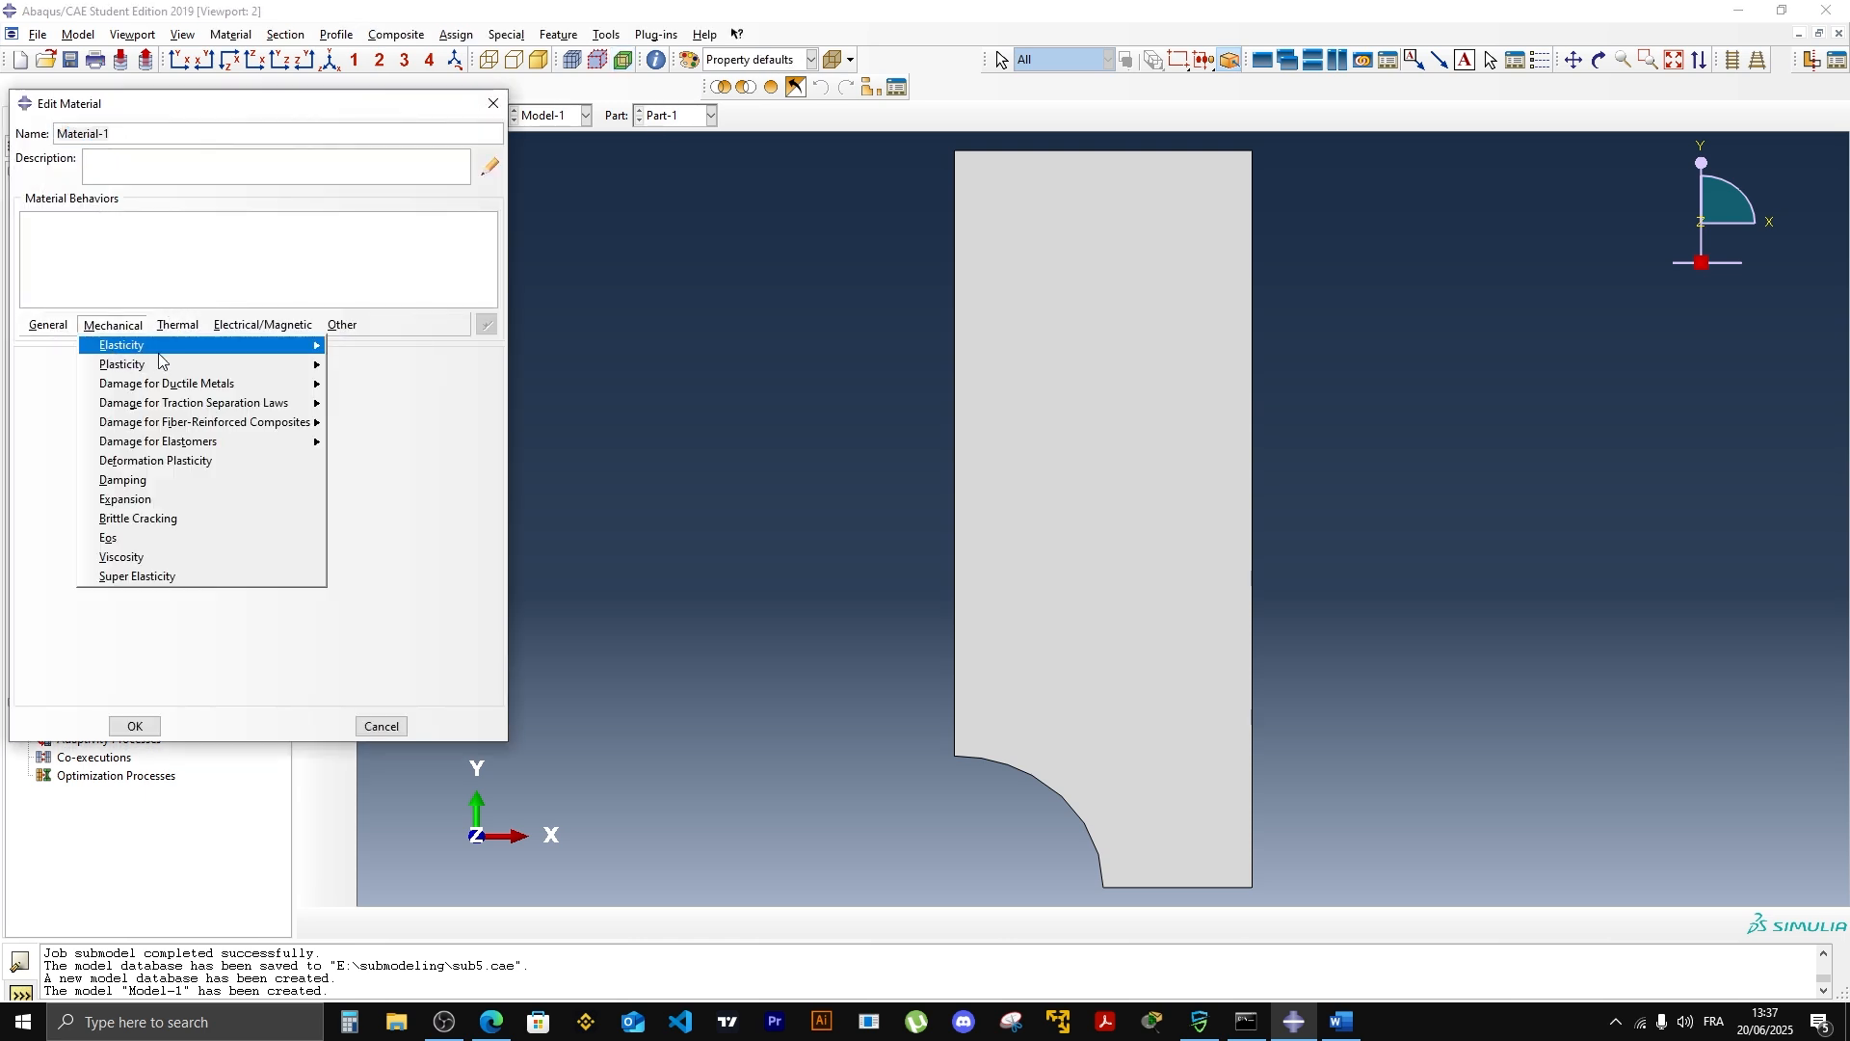
{"action": "left_click", "coordinate": [361, 349]}
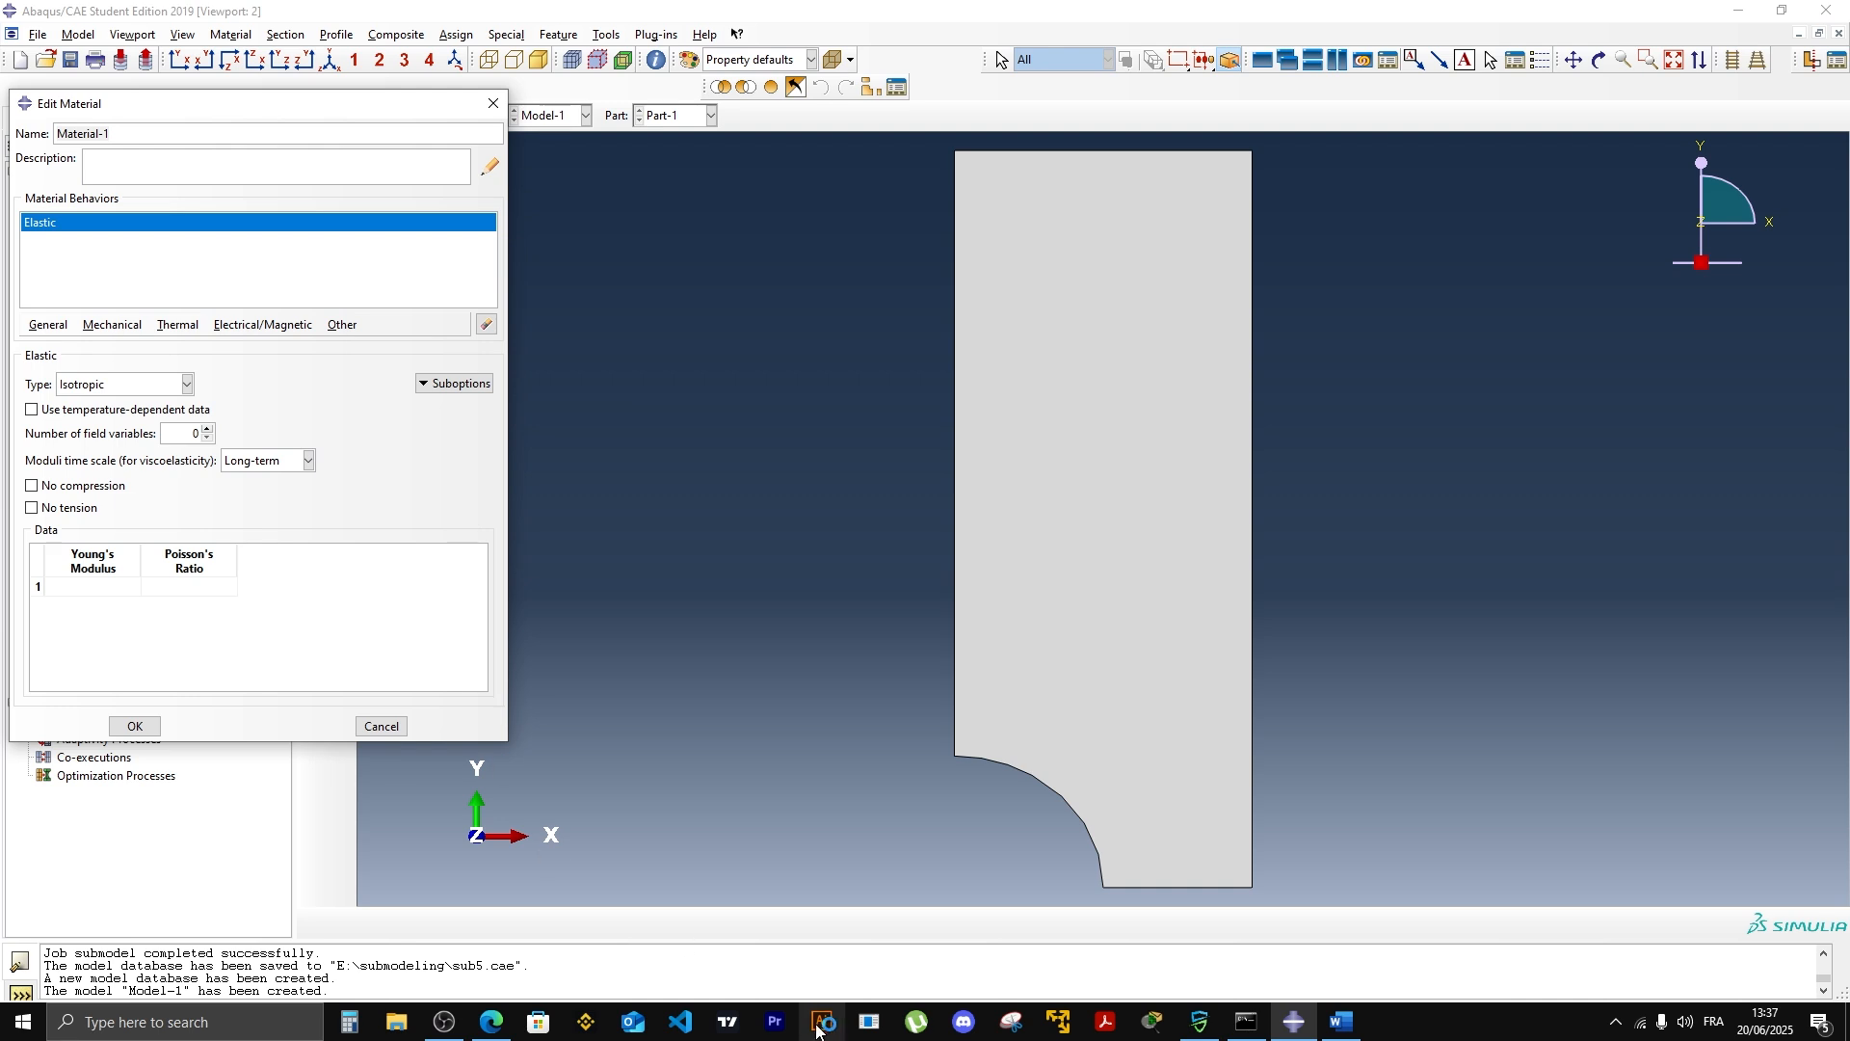
Step: Check the material data in the Word document, and save the Abaqus material with Young's modulus 7e4 and Poisson's ratio 0.25
{"action": "left_click", "coordinate": [1338, 1009]}
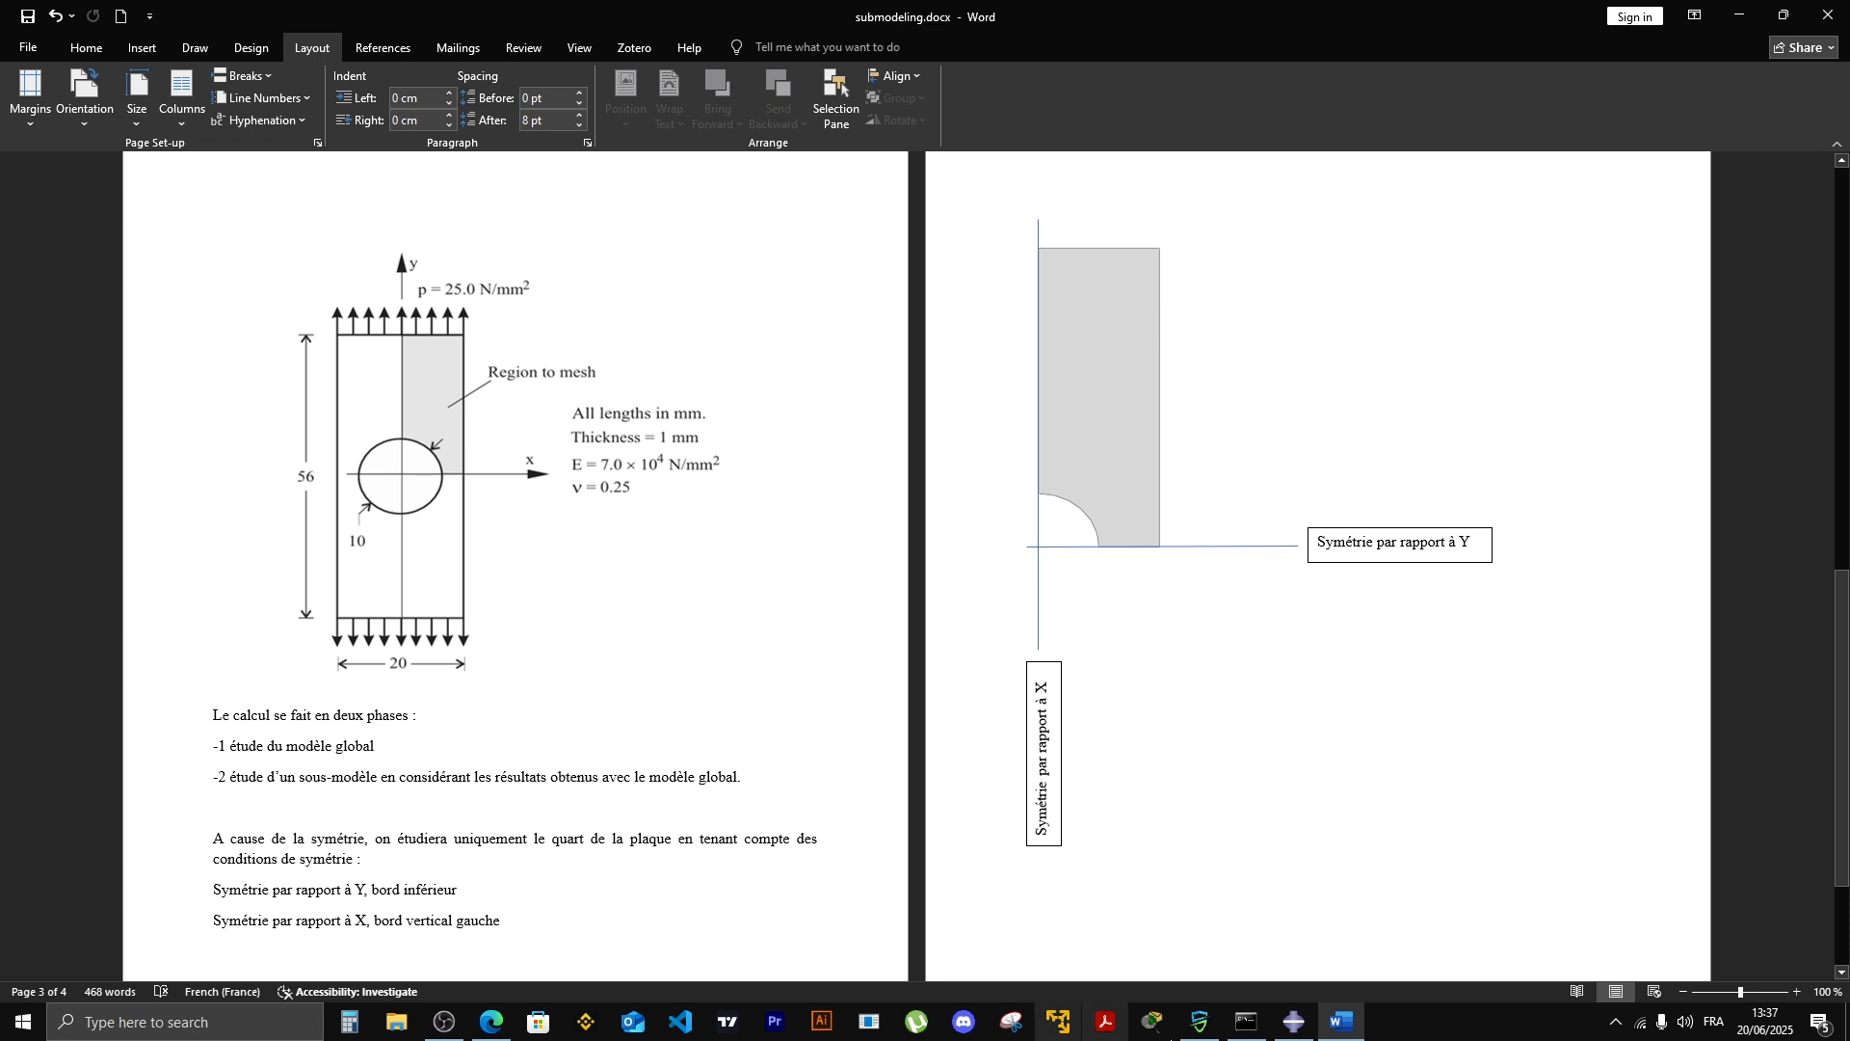
{"action": "mouse_move", "coordinate": [1299, 1024]}
{"action": "left_click", "coordinate": [1293, 975]}
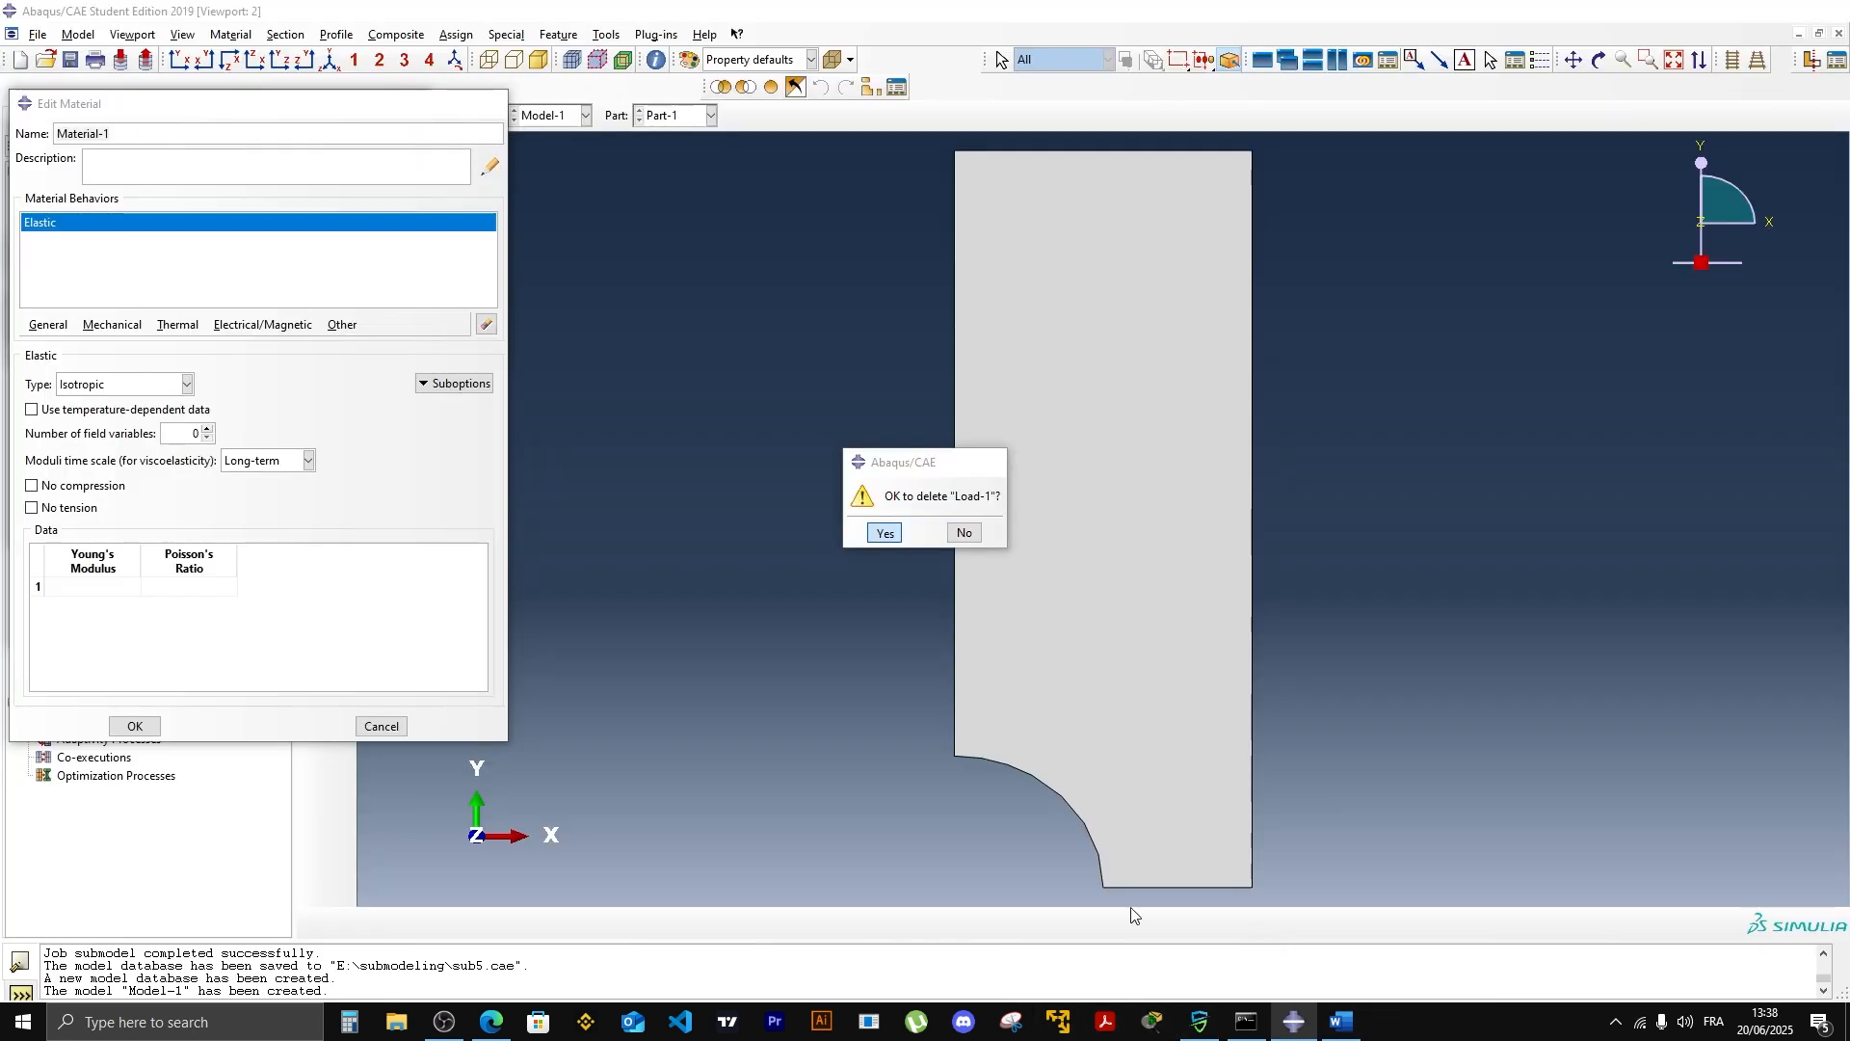
{"action": "left_click", "coordinate": [109, 587]}
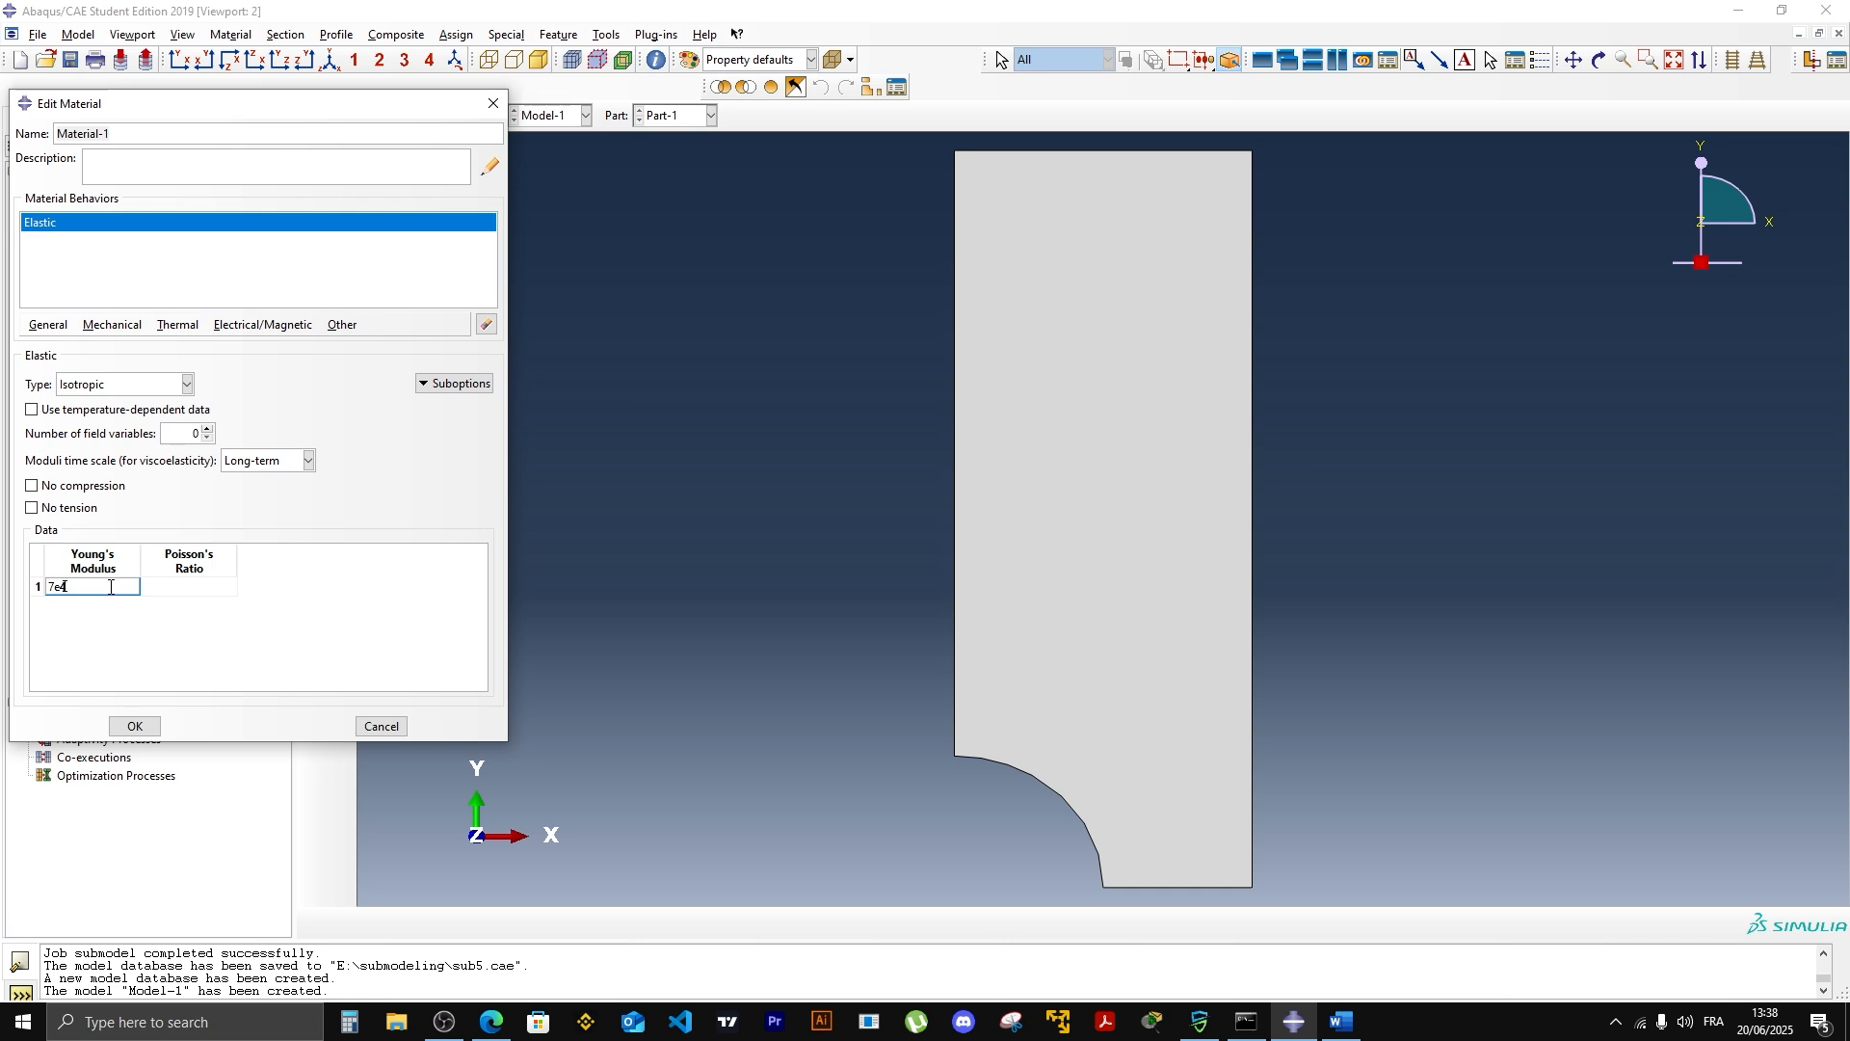
{"action": "left_click", "coordinate": [183, 586]}
{"action": "type", "text": "0.25"}
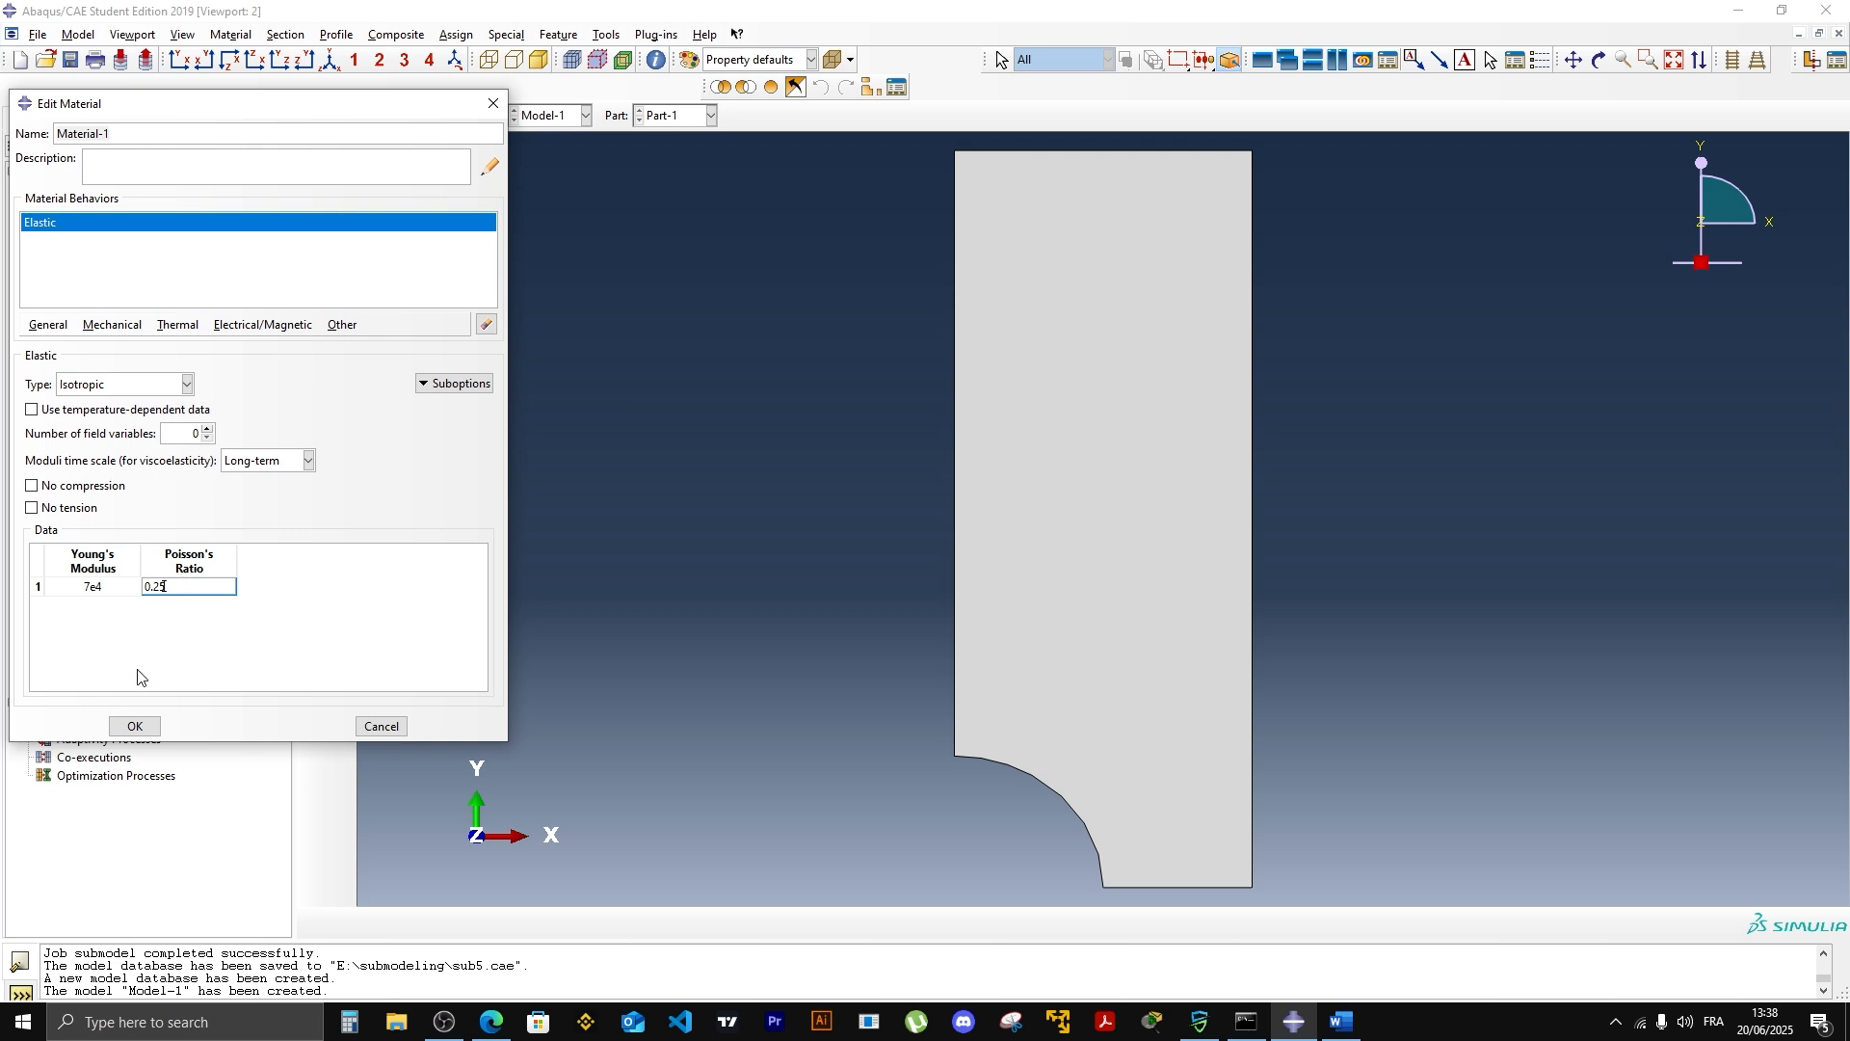
{"action": "left_click", "coordinate": [135, 725]}
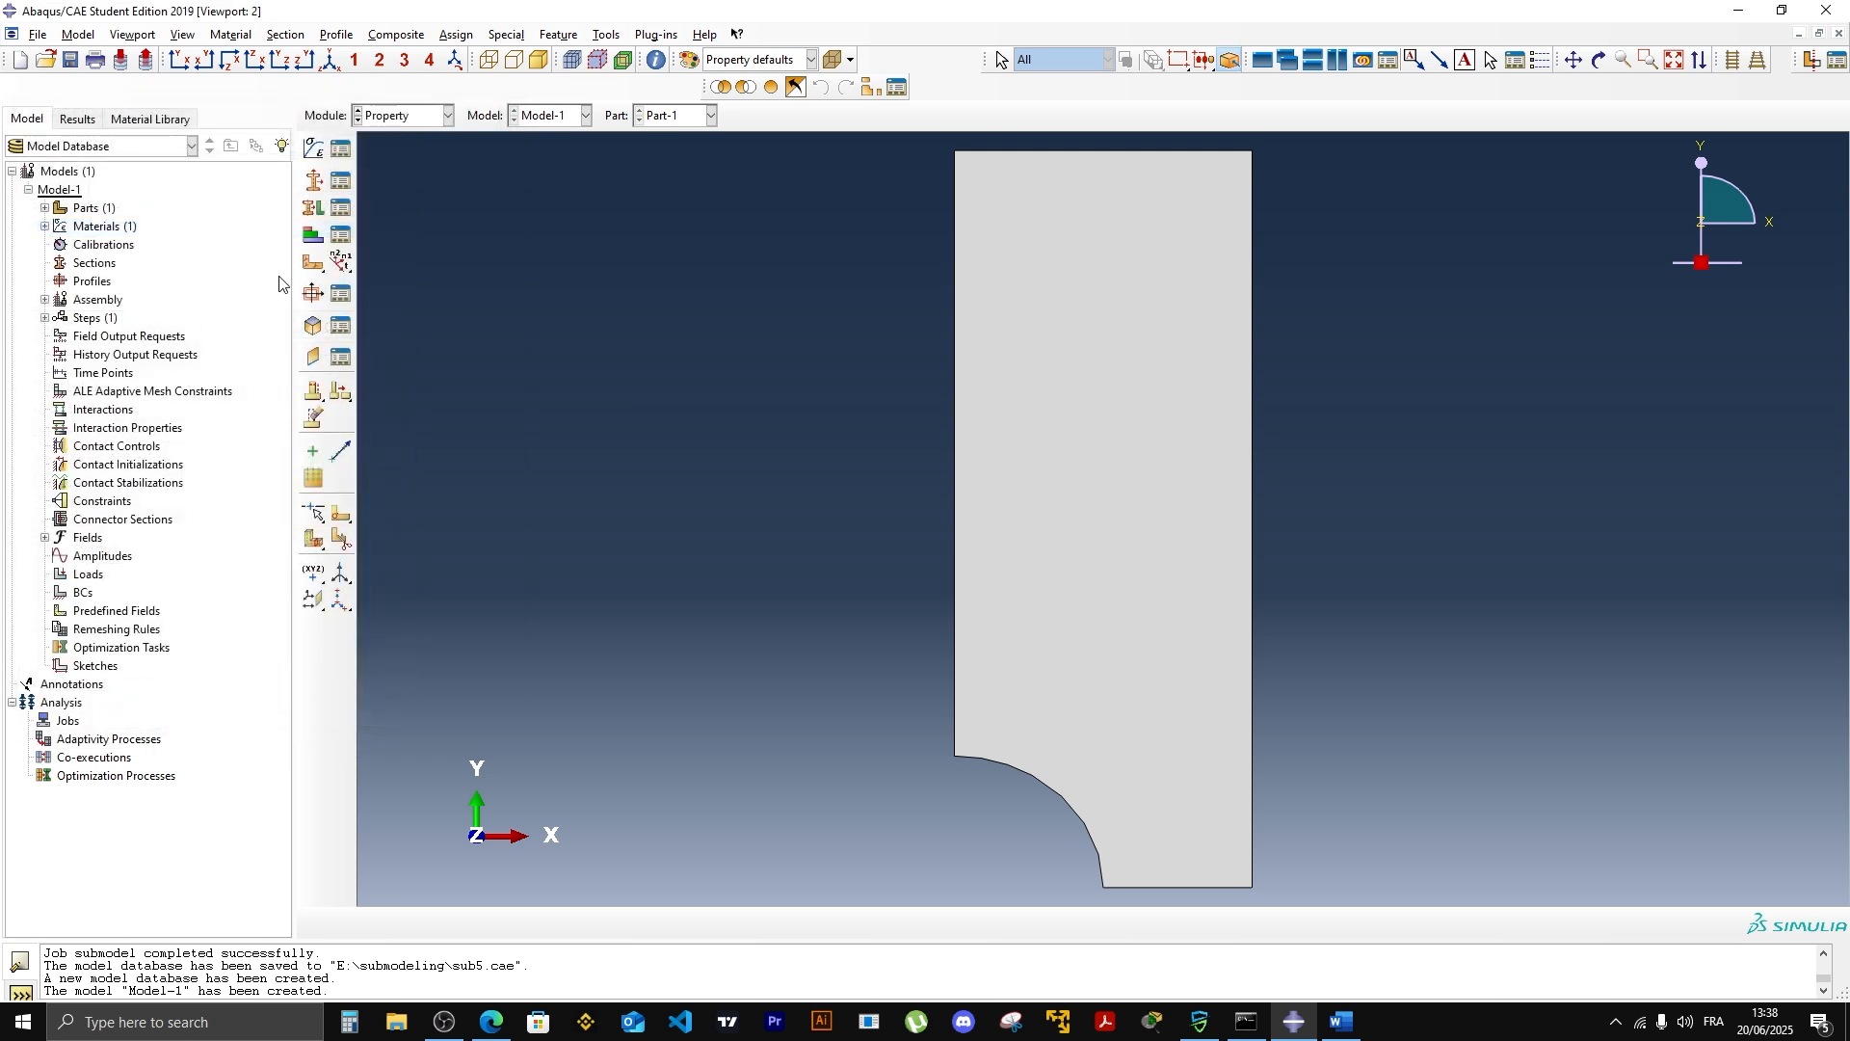
Step: Create a solid homogeneous section using Material-1 with a plane stress/strain thickness of 1
{"action": "left_click", "coordinate": [313, 180]}
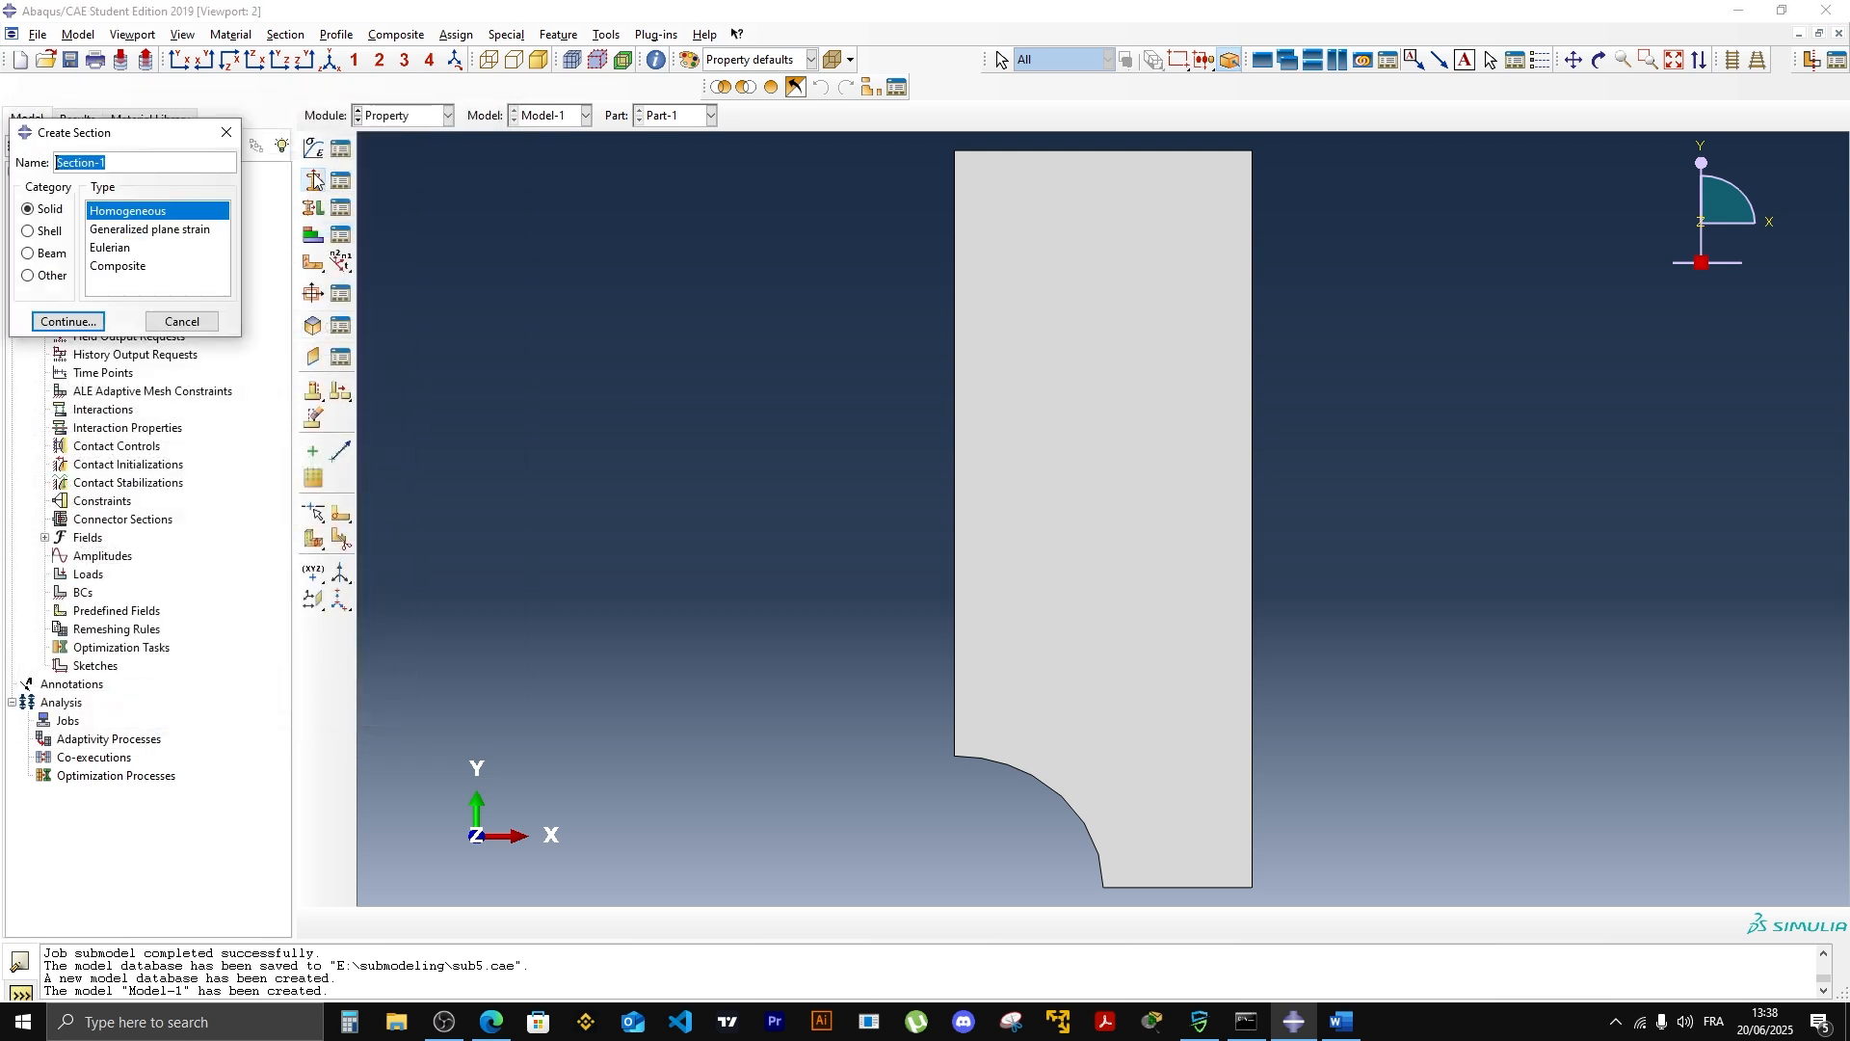
{"action": "left_click", "coordinate": [81, 318]}
{"action": "left_click", "coordinate": [32, 272]}
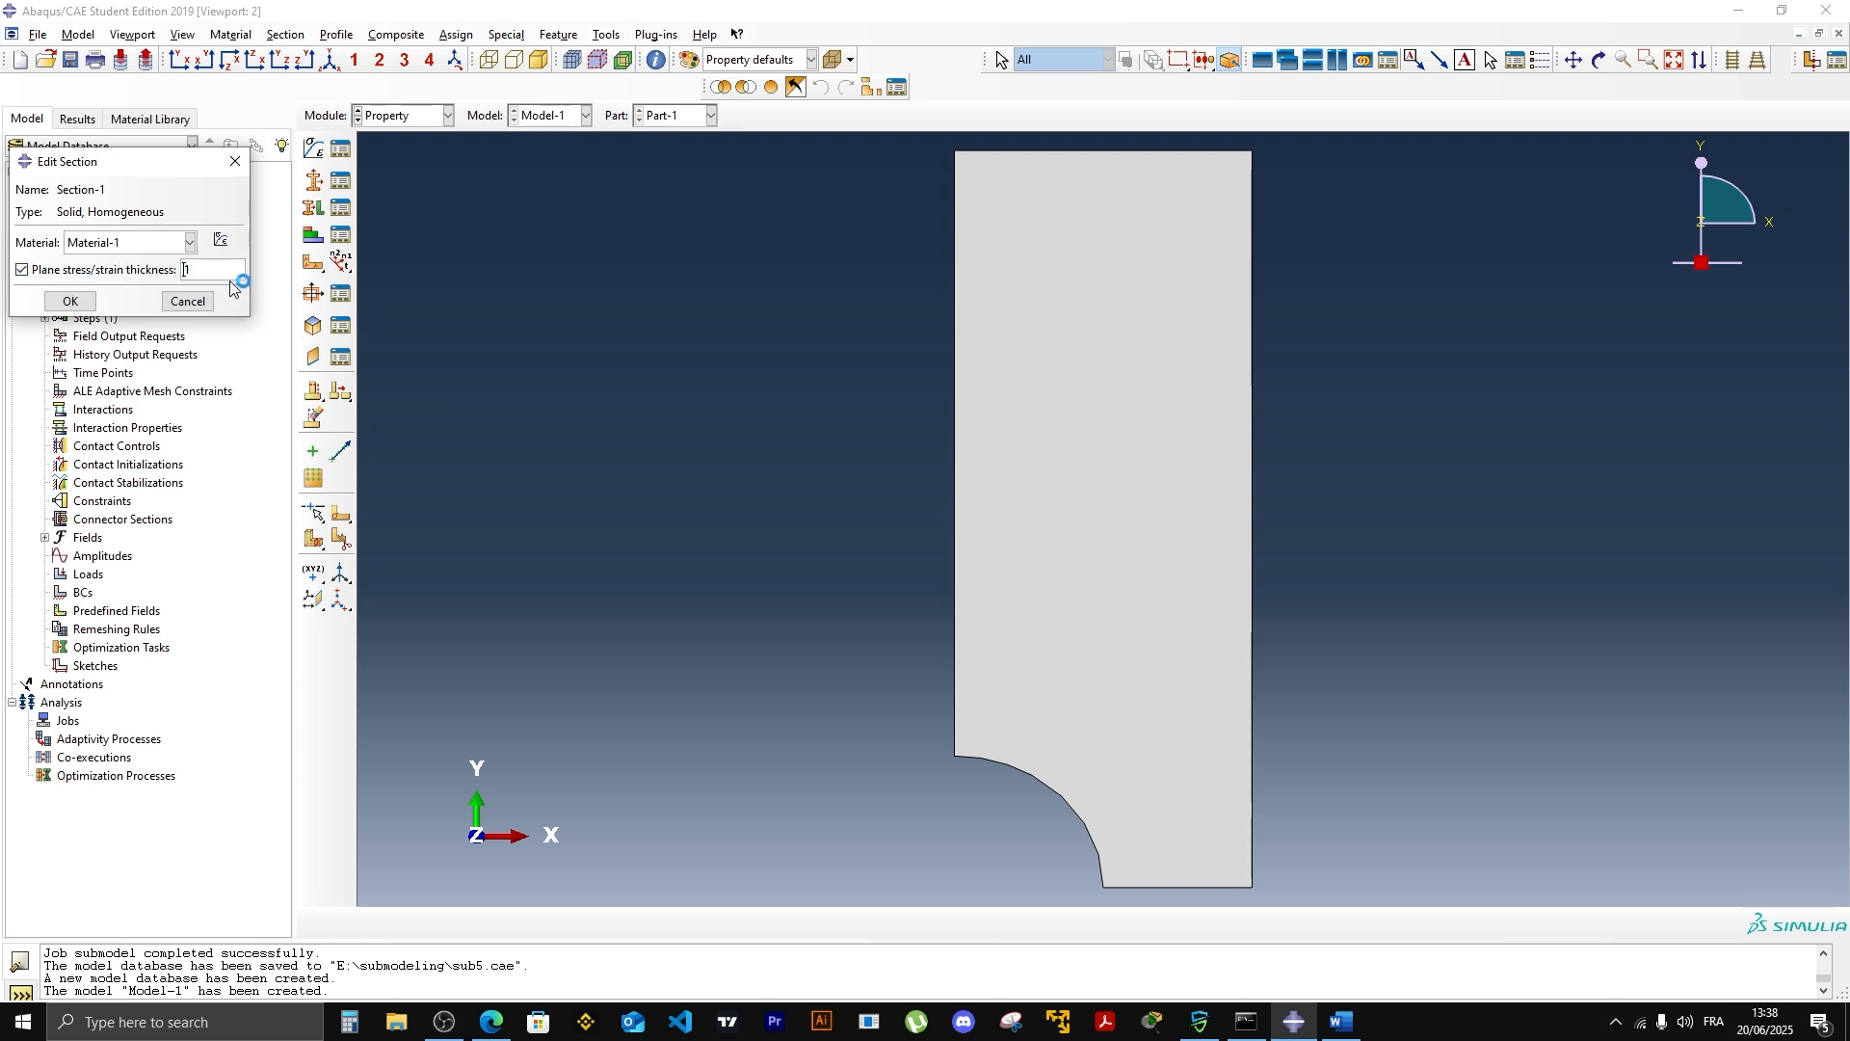
{"action": "left_click", "coordinate": [69, 301]}
Step: Assign Section-1 to the whole quarter plate, taking the thickness from the section
{"action": "left_click", "coordinate": [312, 207]}
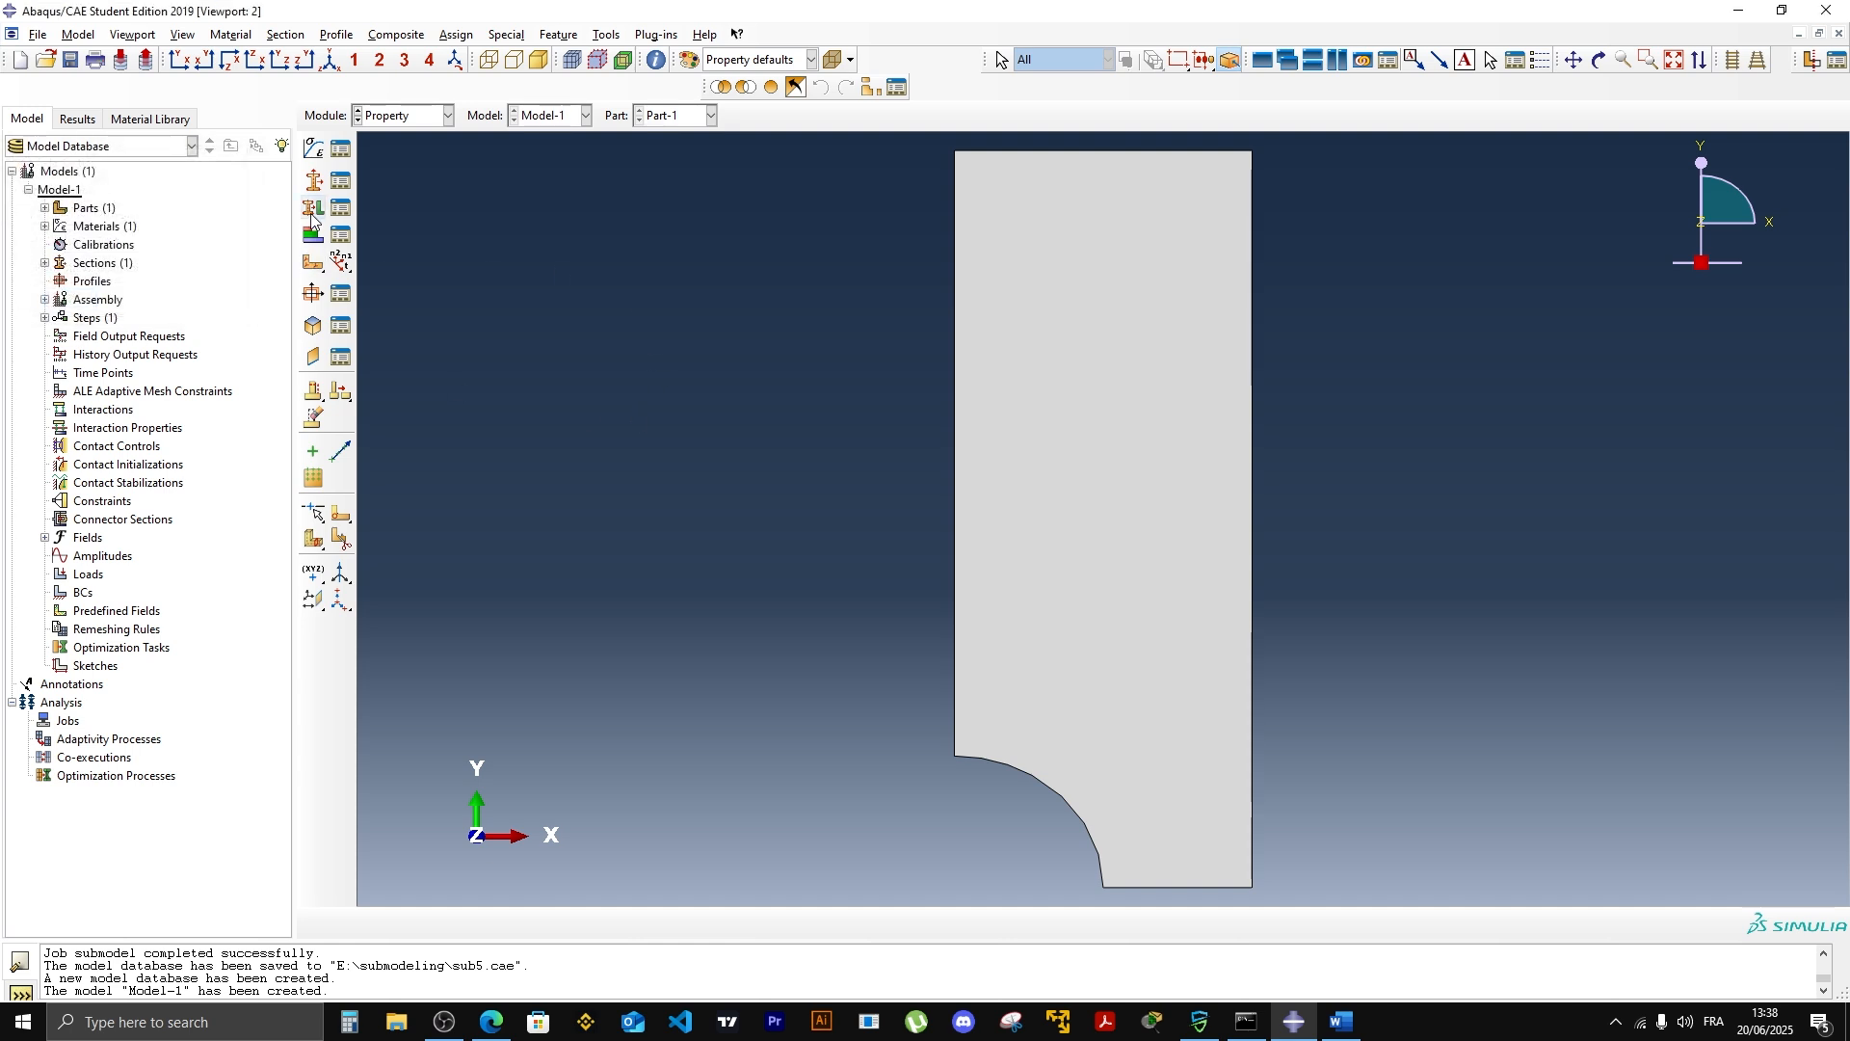
{"action": "left_click", "coordinate": [1131, 511]}
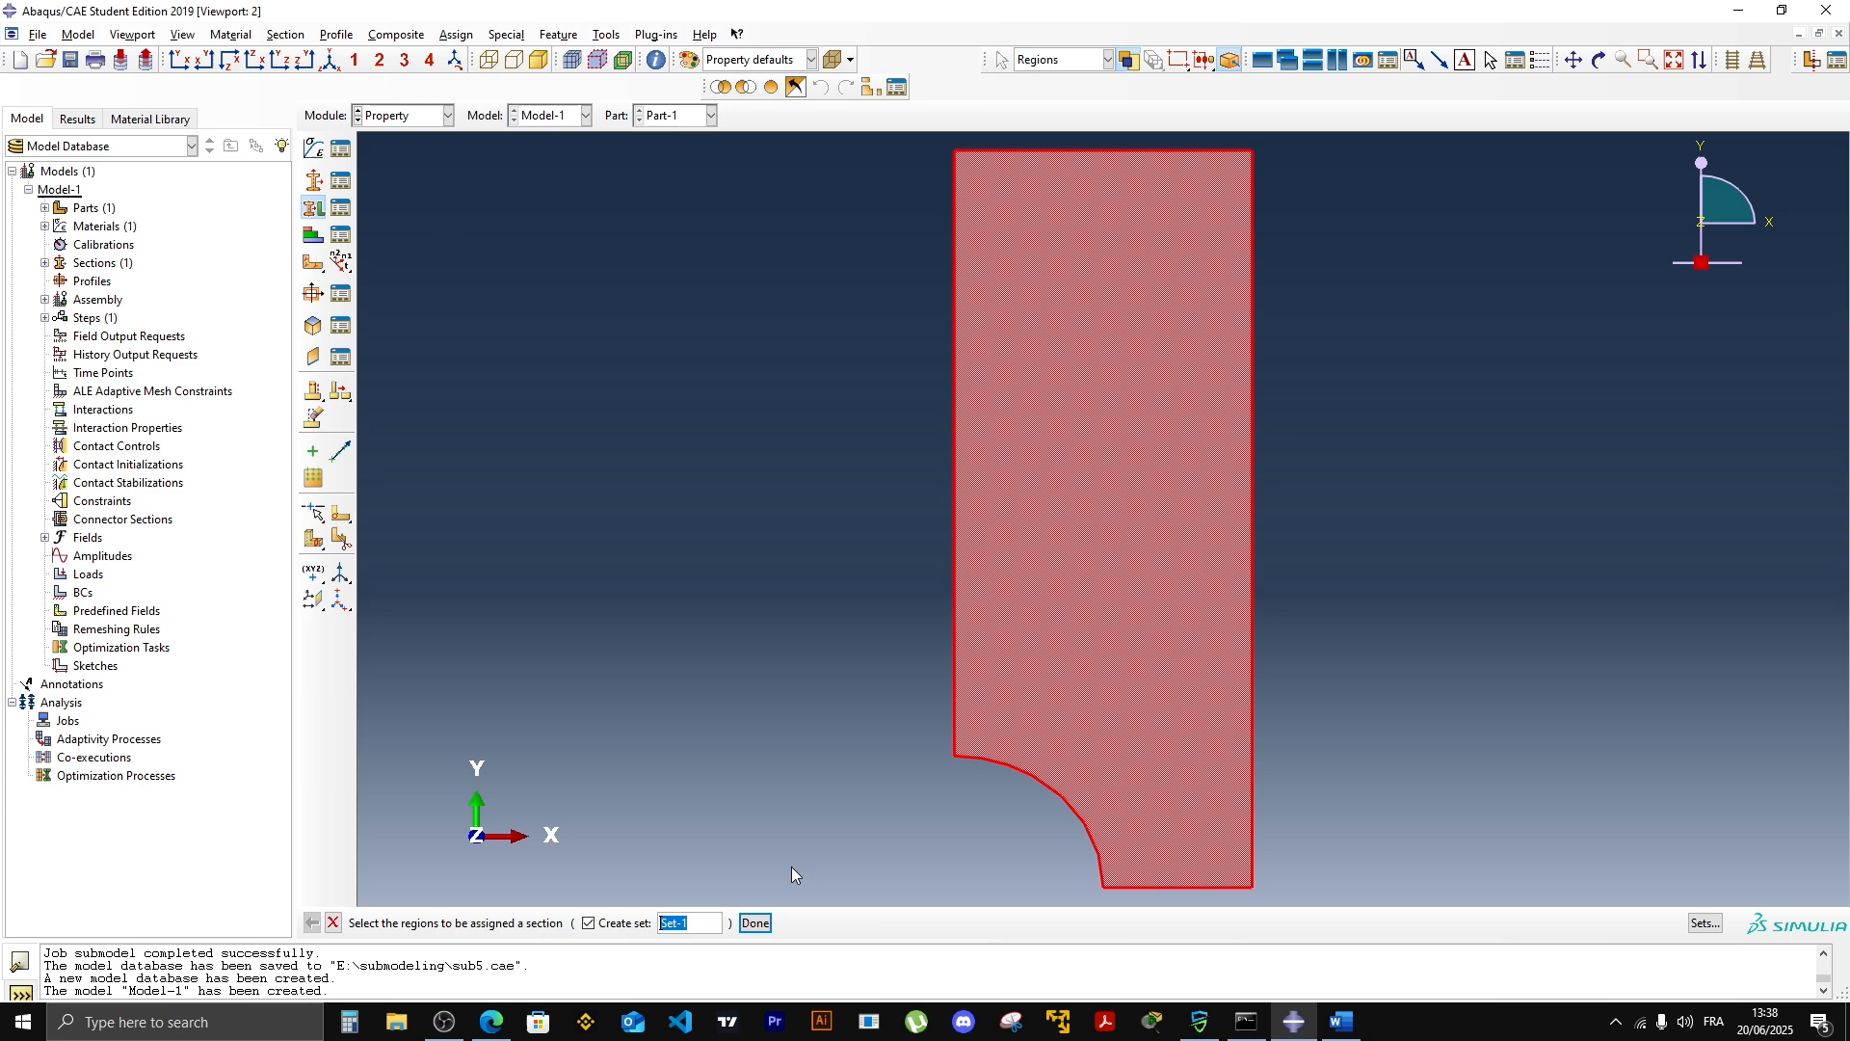
{"action": "left_click", "coordinate": [754, 923]}
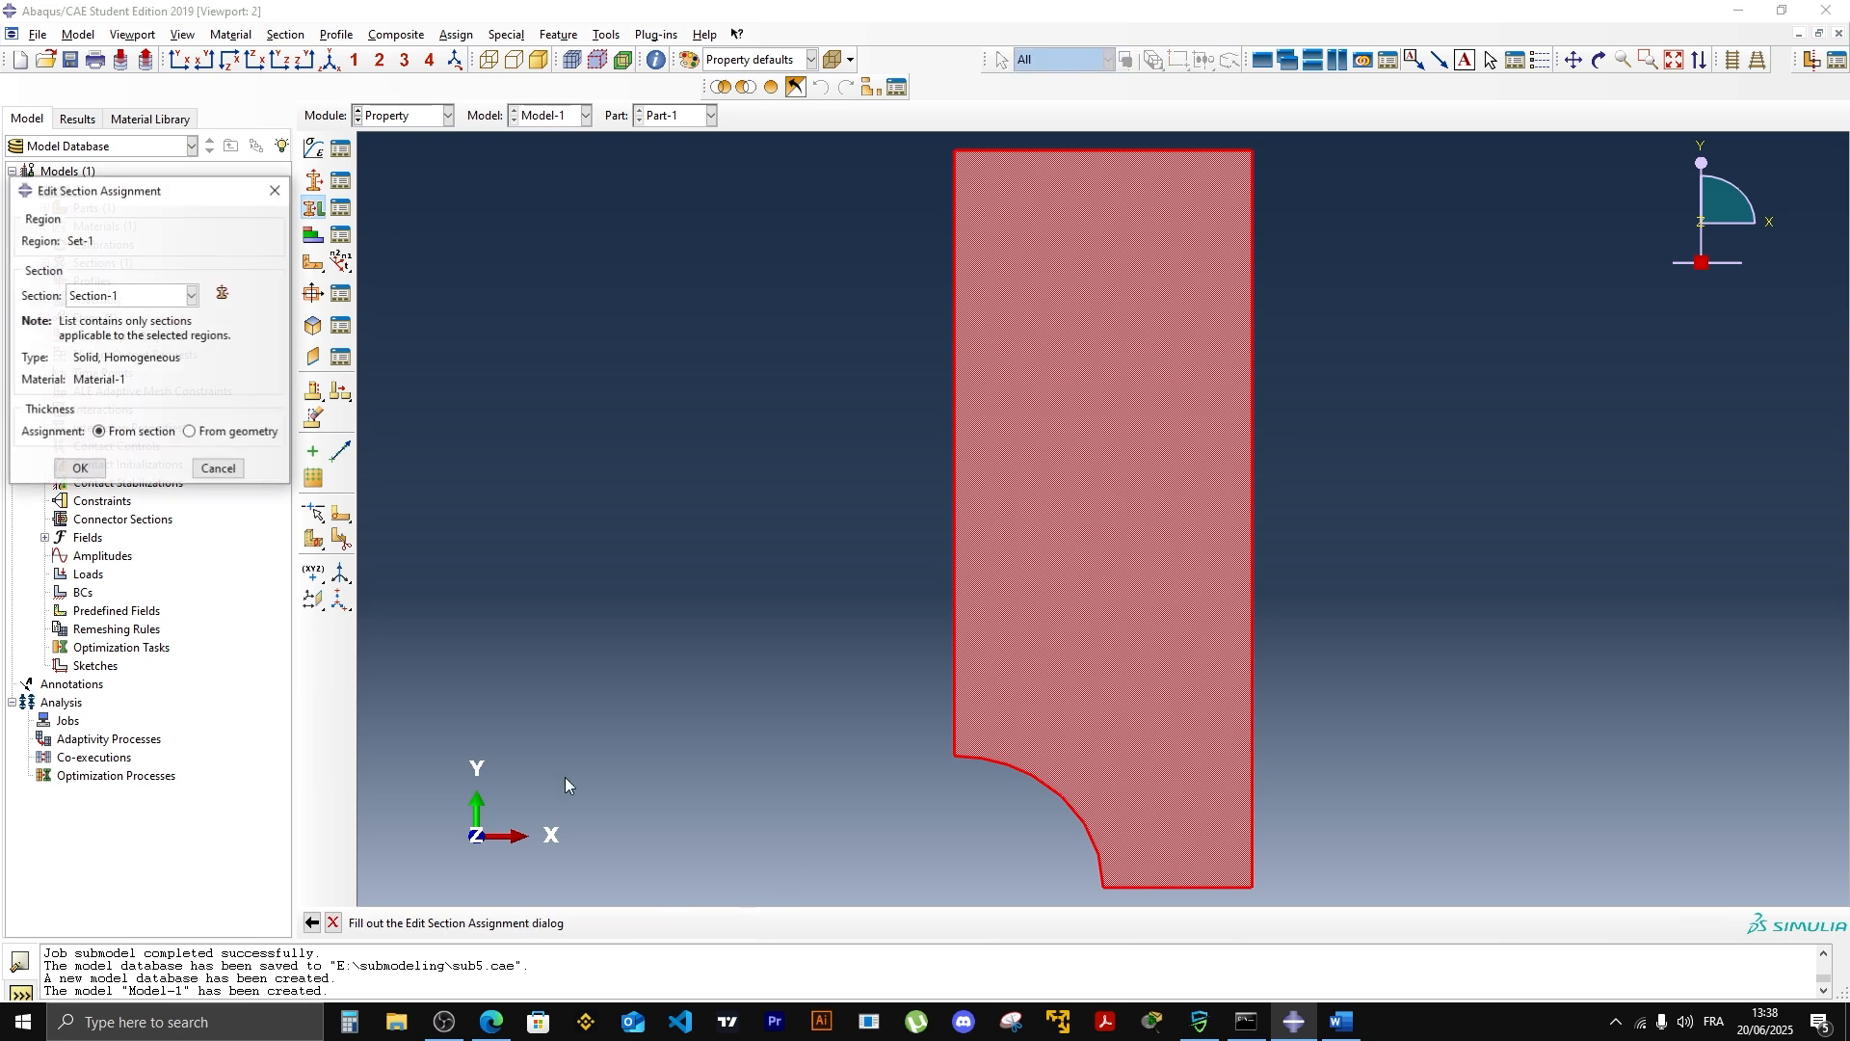
{"action": "left_click", "coordinate": [83, 470]}
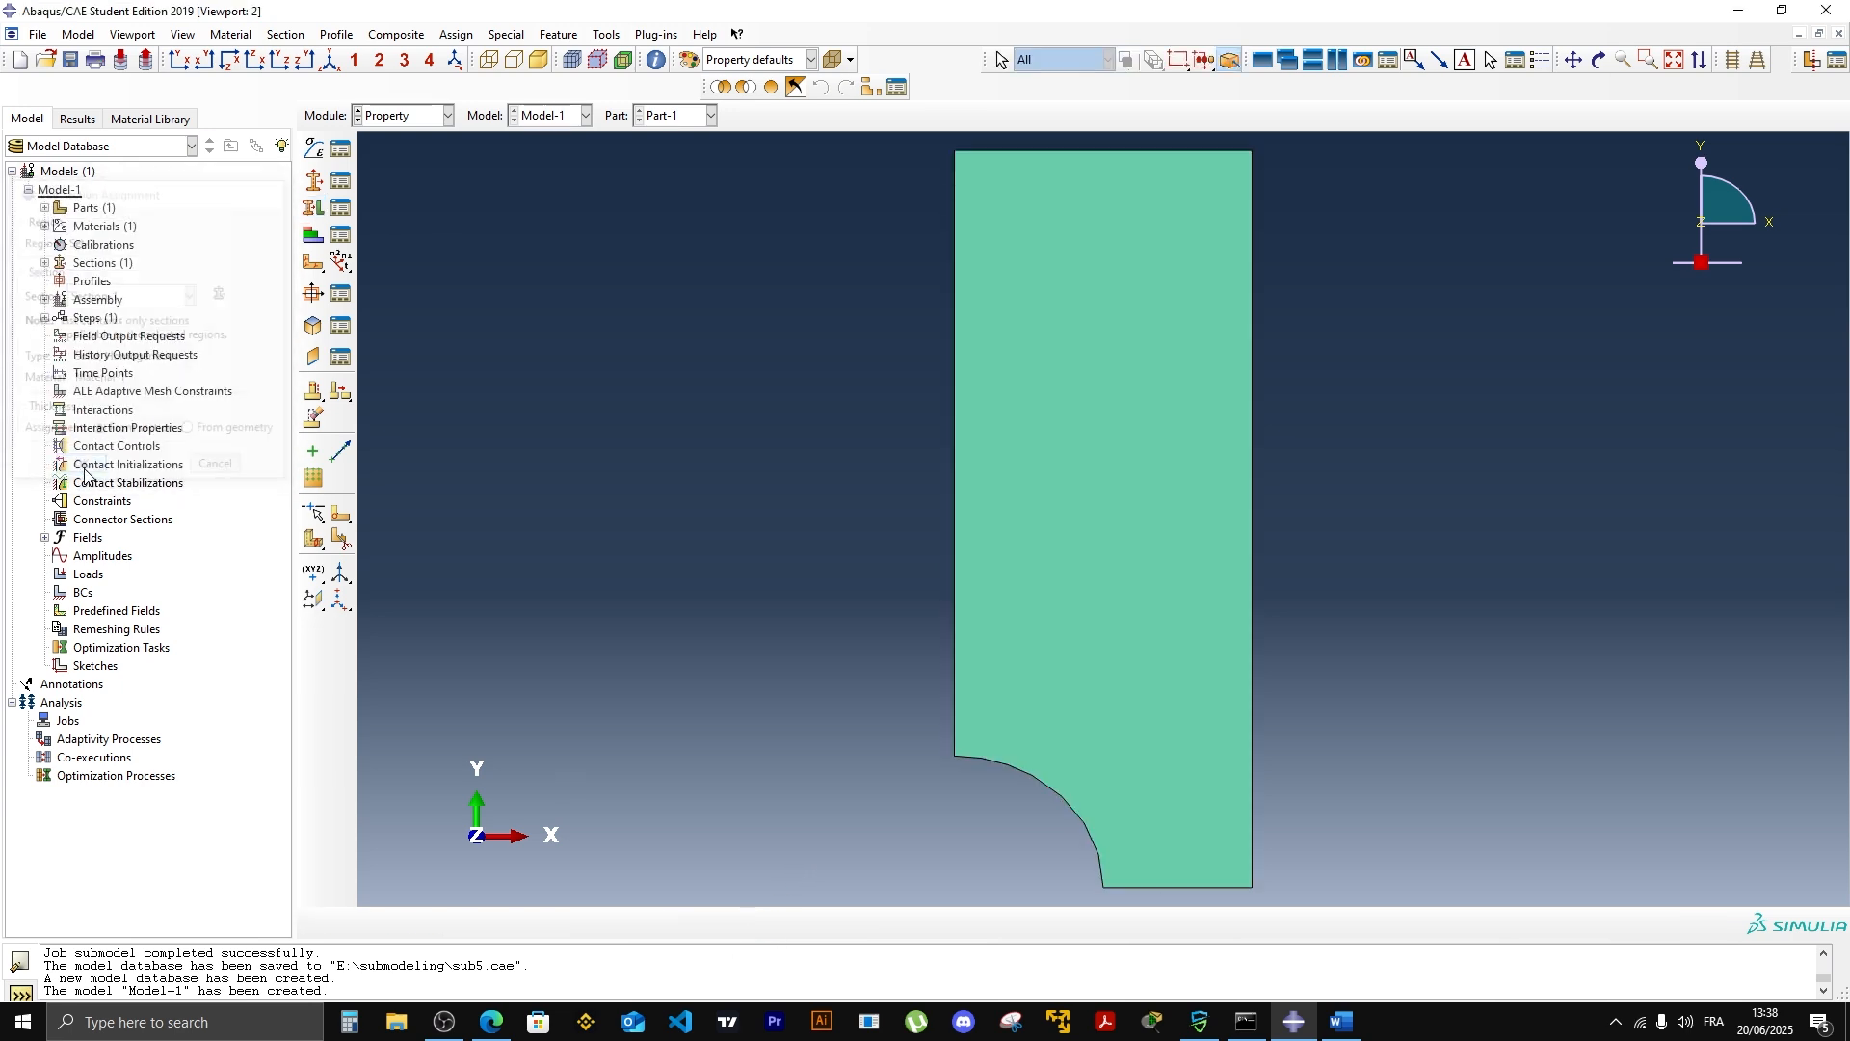
Step: Create a dependent instance of Part-1 in the Assembly module
{"action": "left_click", "coordinate": [447, 116]}
{"action": "left_click", "coordinate": [400, 174]}
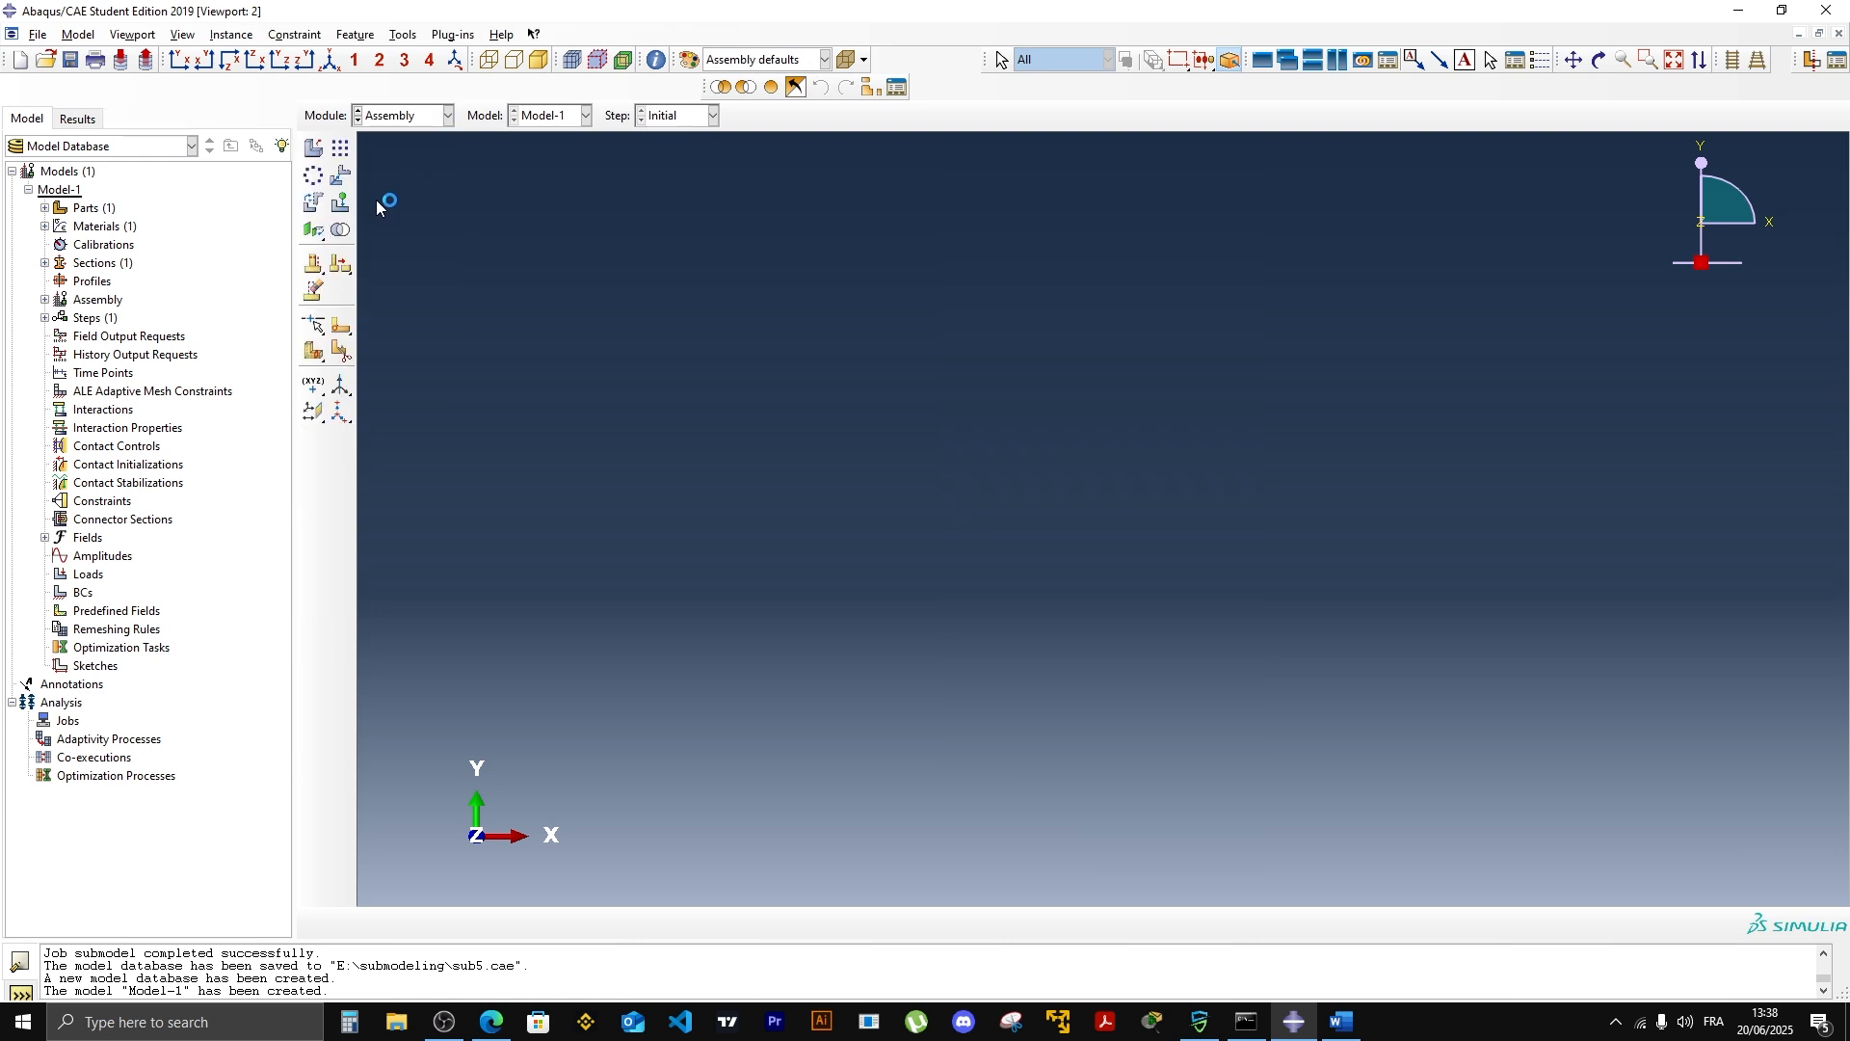
{"action": "left_click", "coordinate": [313, 147]}
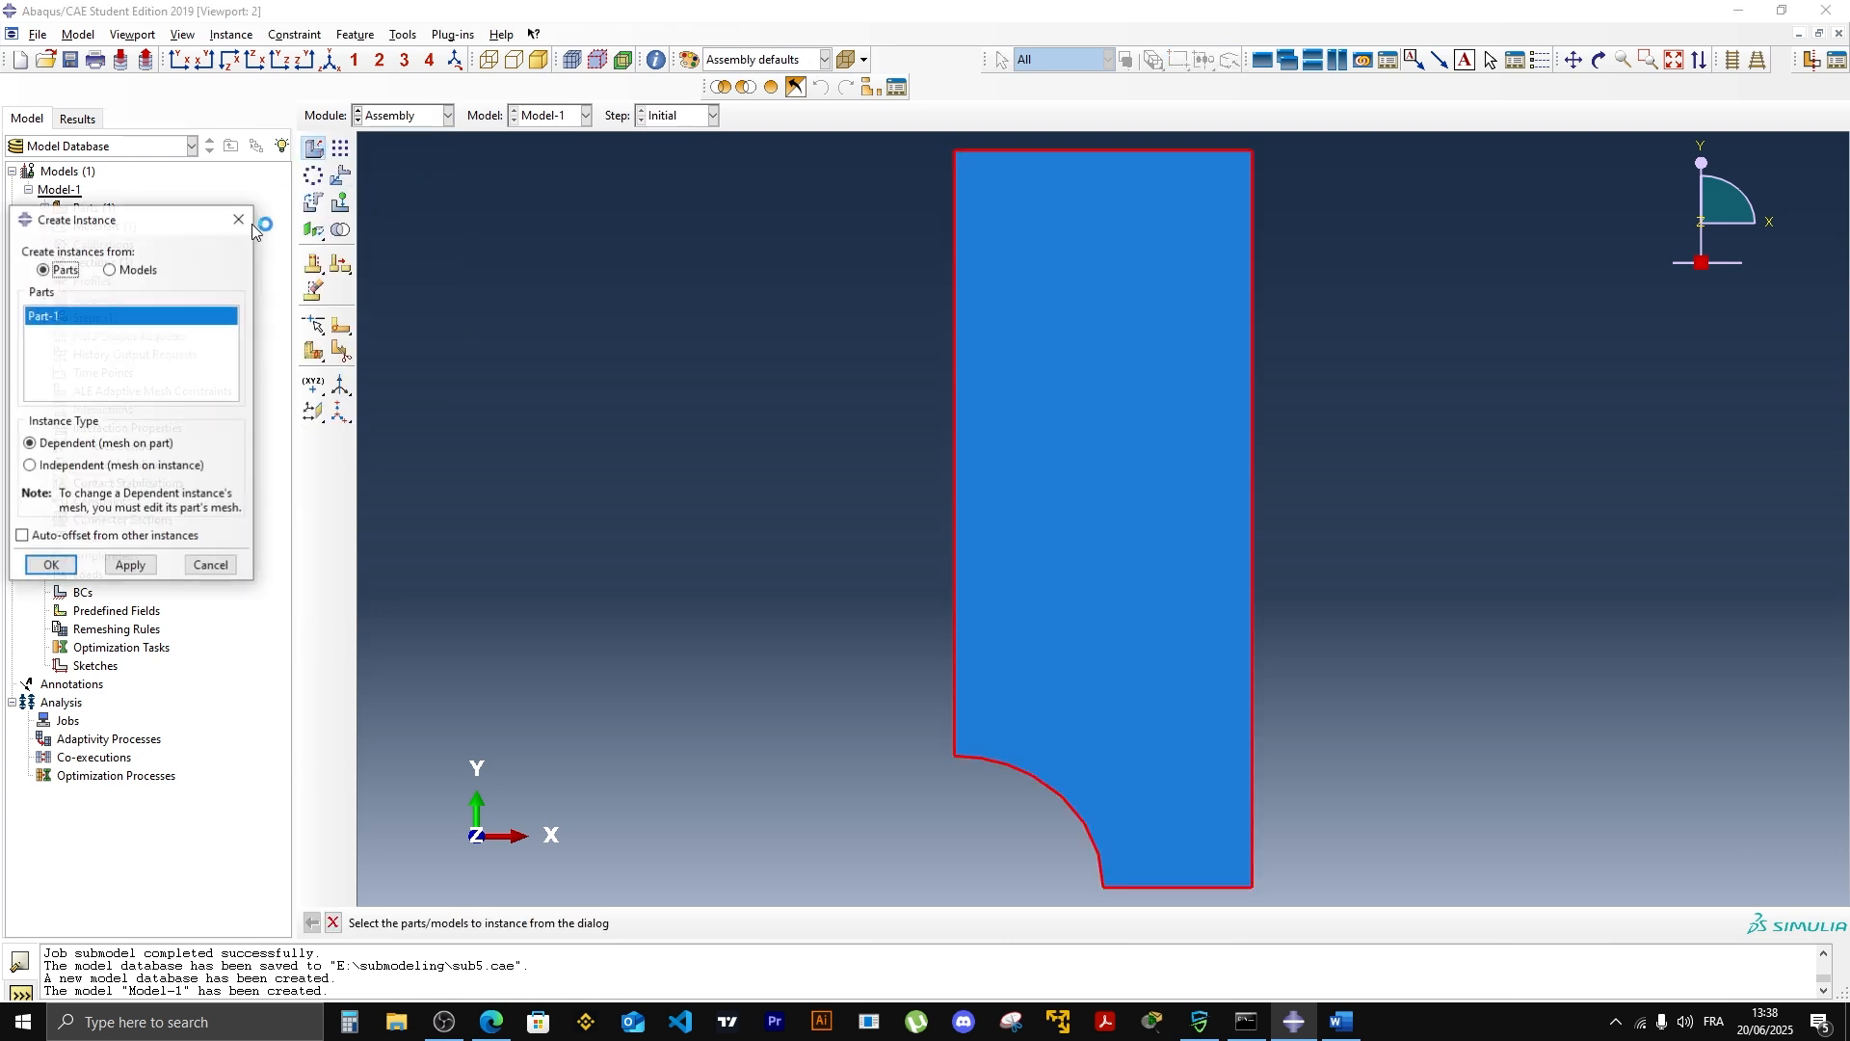
{"action": "left_click", "coordinate": [143, 566]}
{"action": "left_click", "coordinate": [212, 566]}
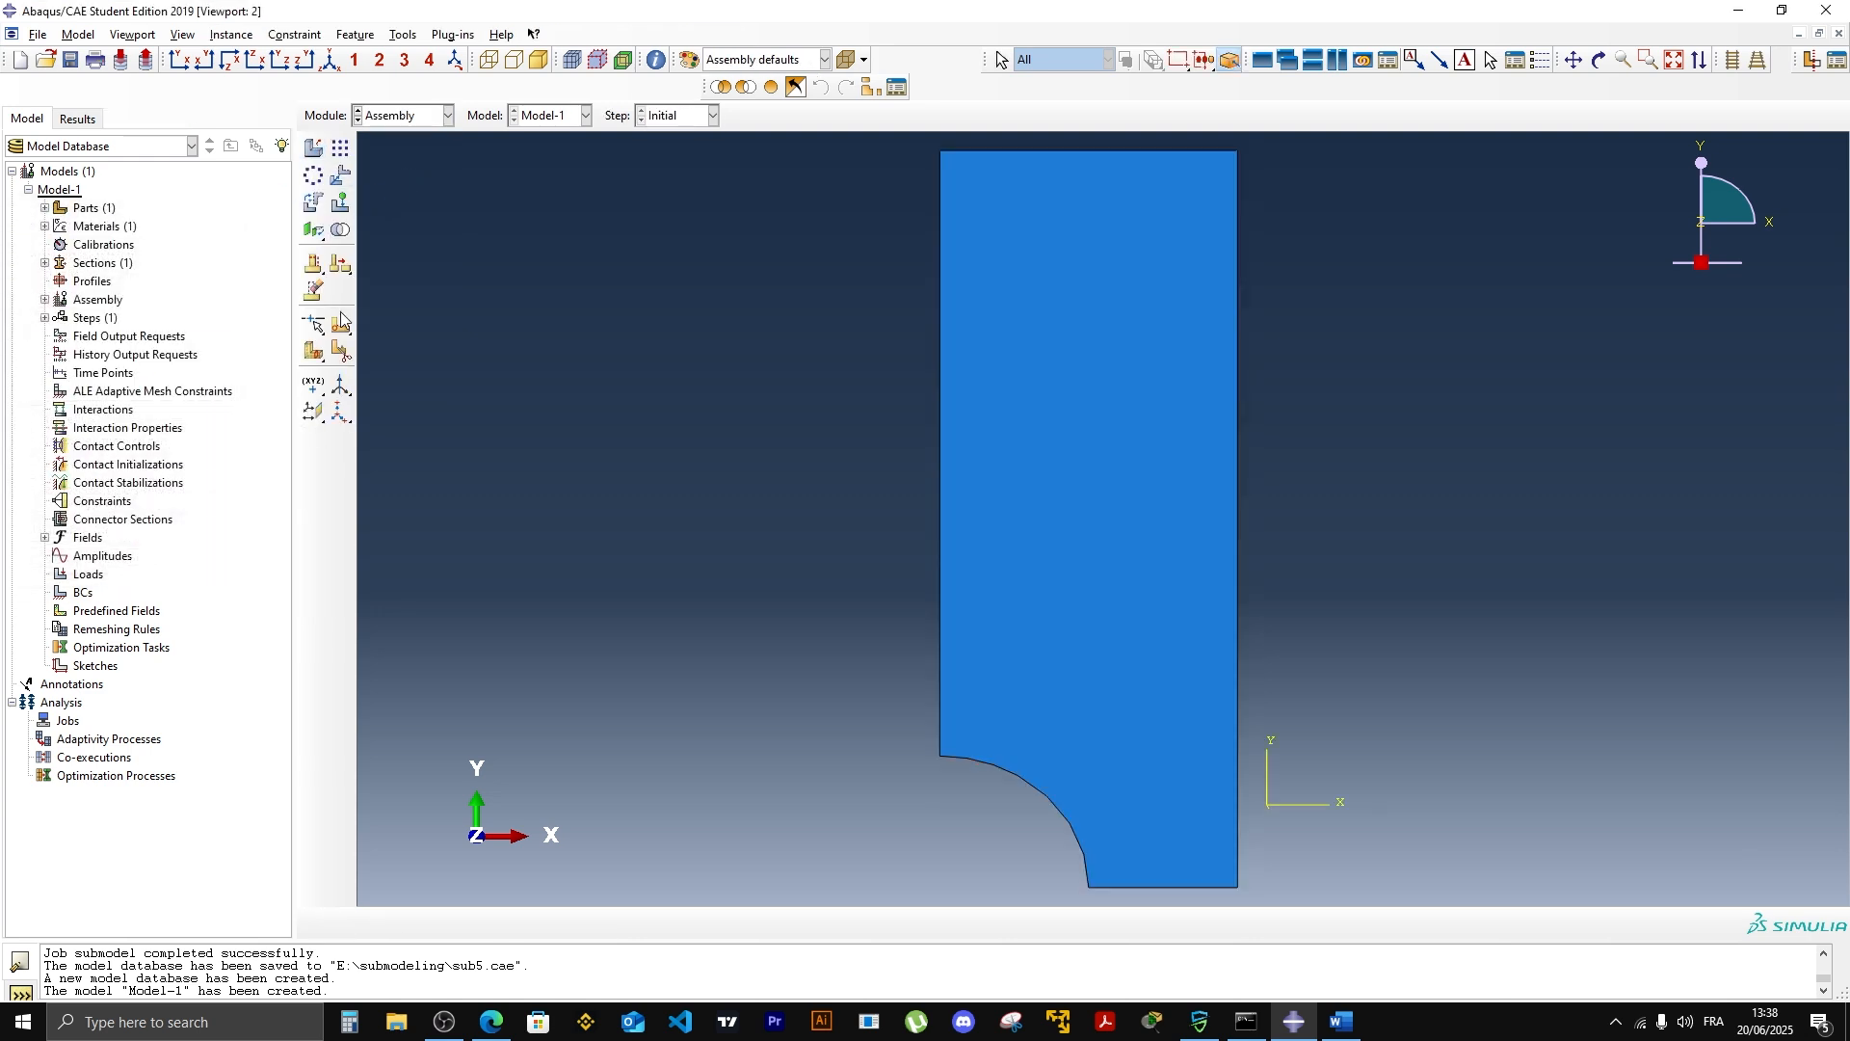
Step: Create a Static, General analysis step after the Initial step in the Step module, keeping its default settings
{"action": "left_click", "coordinate": [448, 115]}
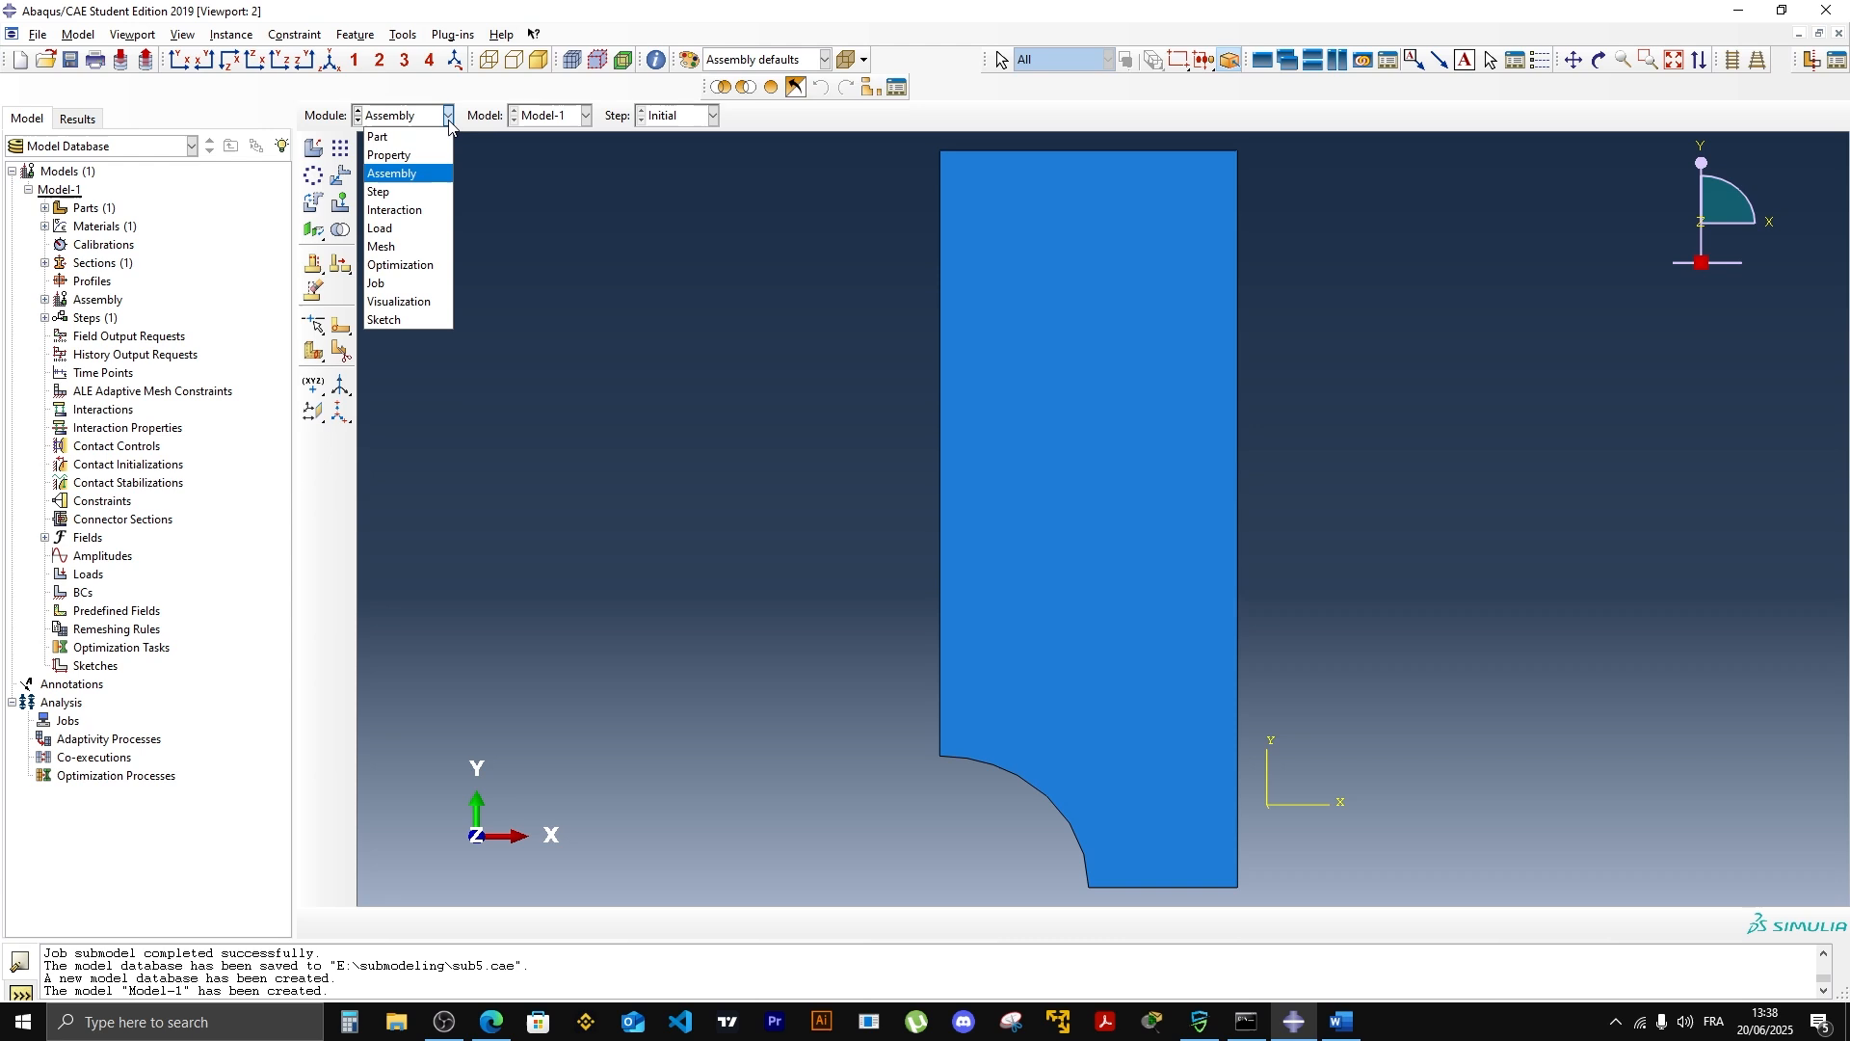
{"action": "left_click", "coordinate": [417, 191]}
{"action": "left_click", "coordinate": [316, 150]}
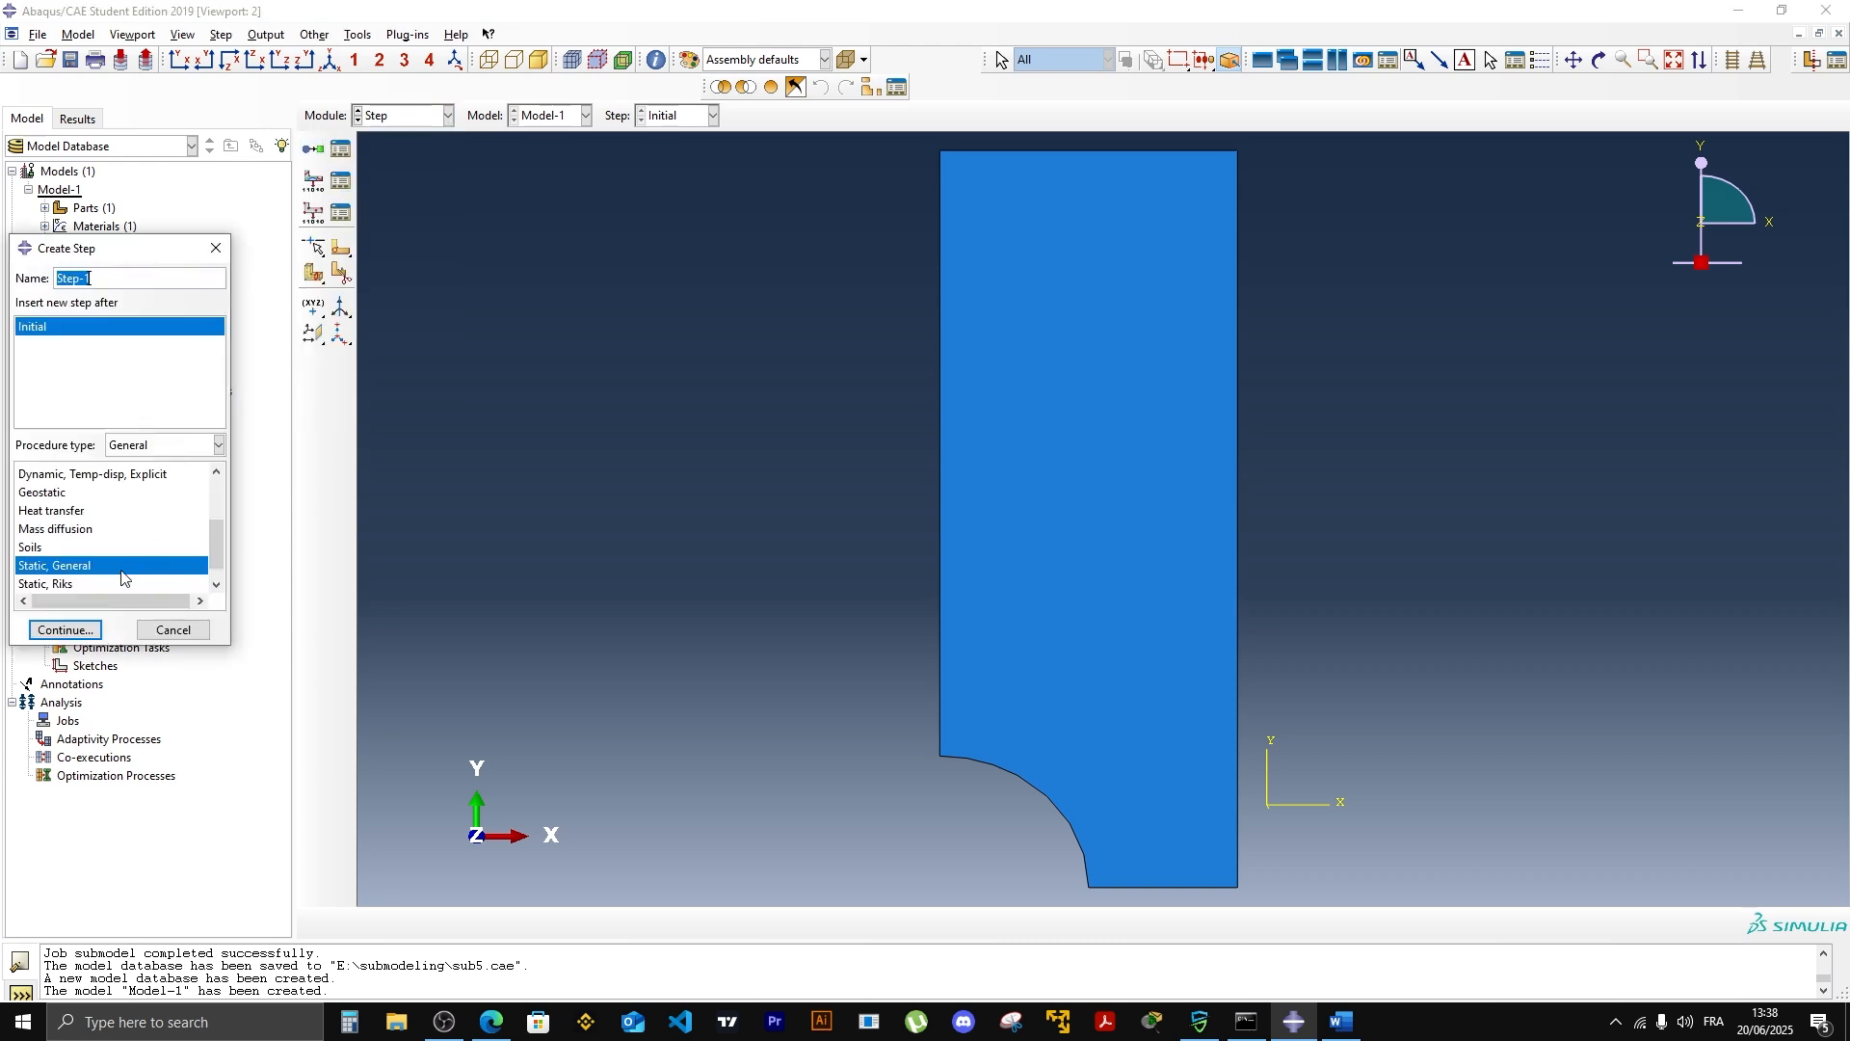
{"action": "left_click", "coordinate": [65, 630]}
{"action": "left_click", "coordinate": [162, 636]}
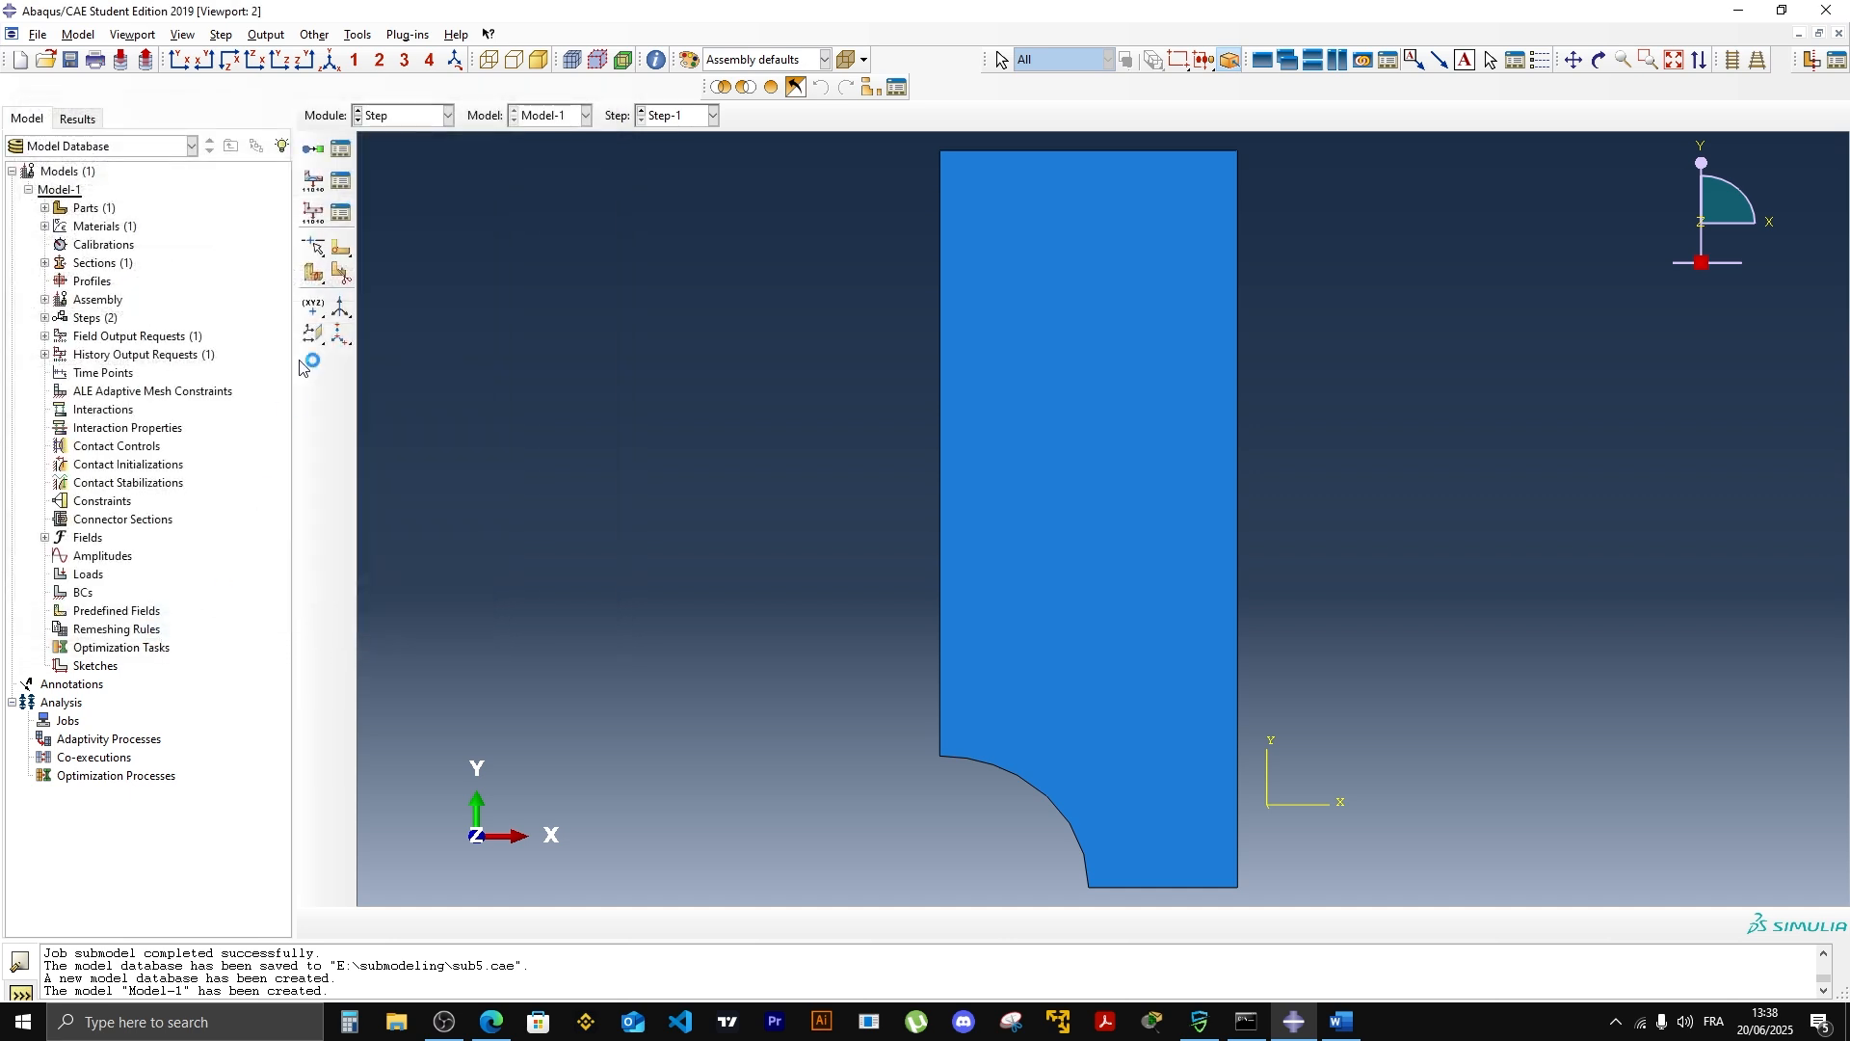
Step: In the Load module, apply a mechanical YSYMM symmetry boundary condition to the plate's bottom edge in the Initial step
{"action": "left_click", "coordinate": [448, 116]}
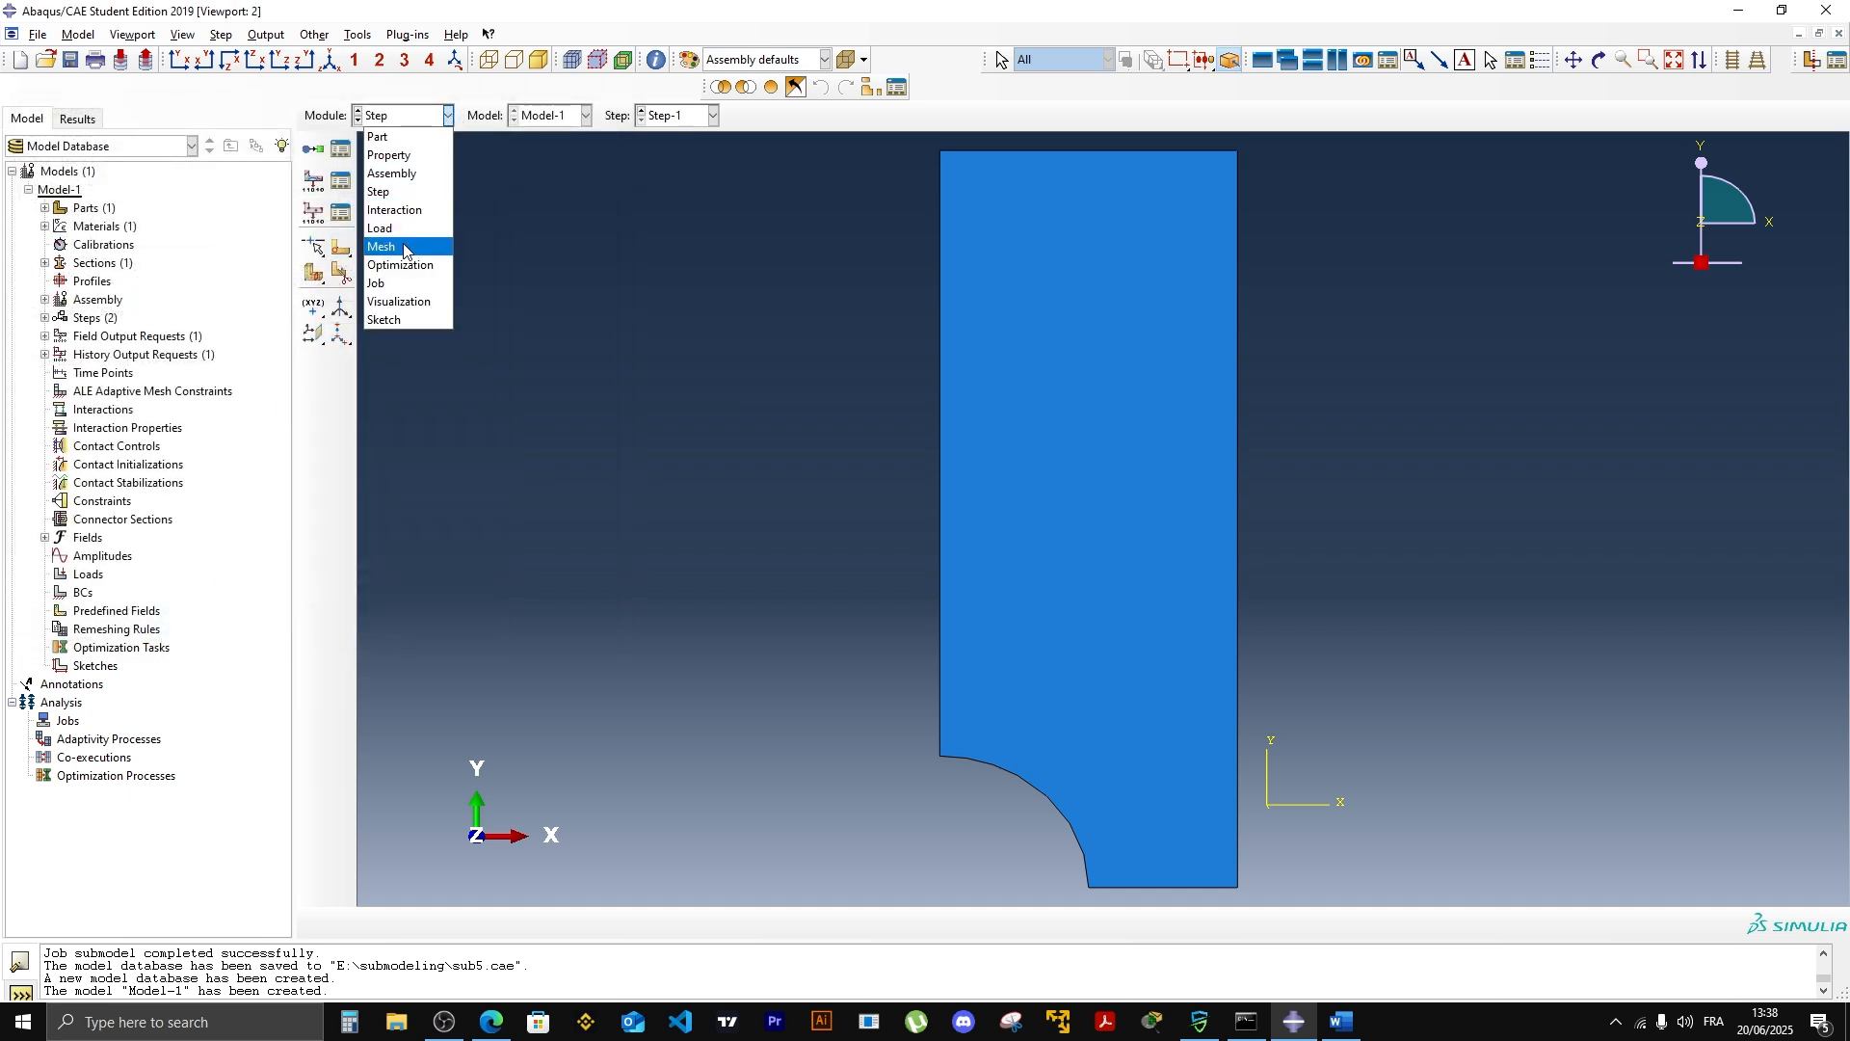
{"action": "left_click", "coordinate": [403, 228]}
{"action": "left_click", "coordinate": [314, 182]}
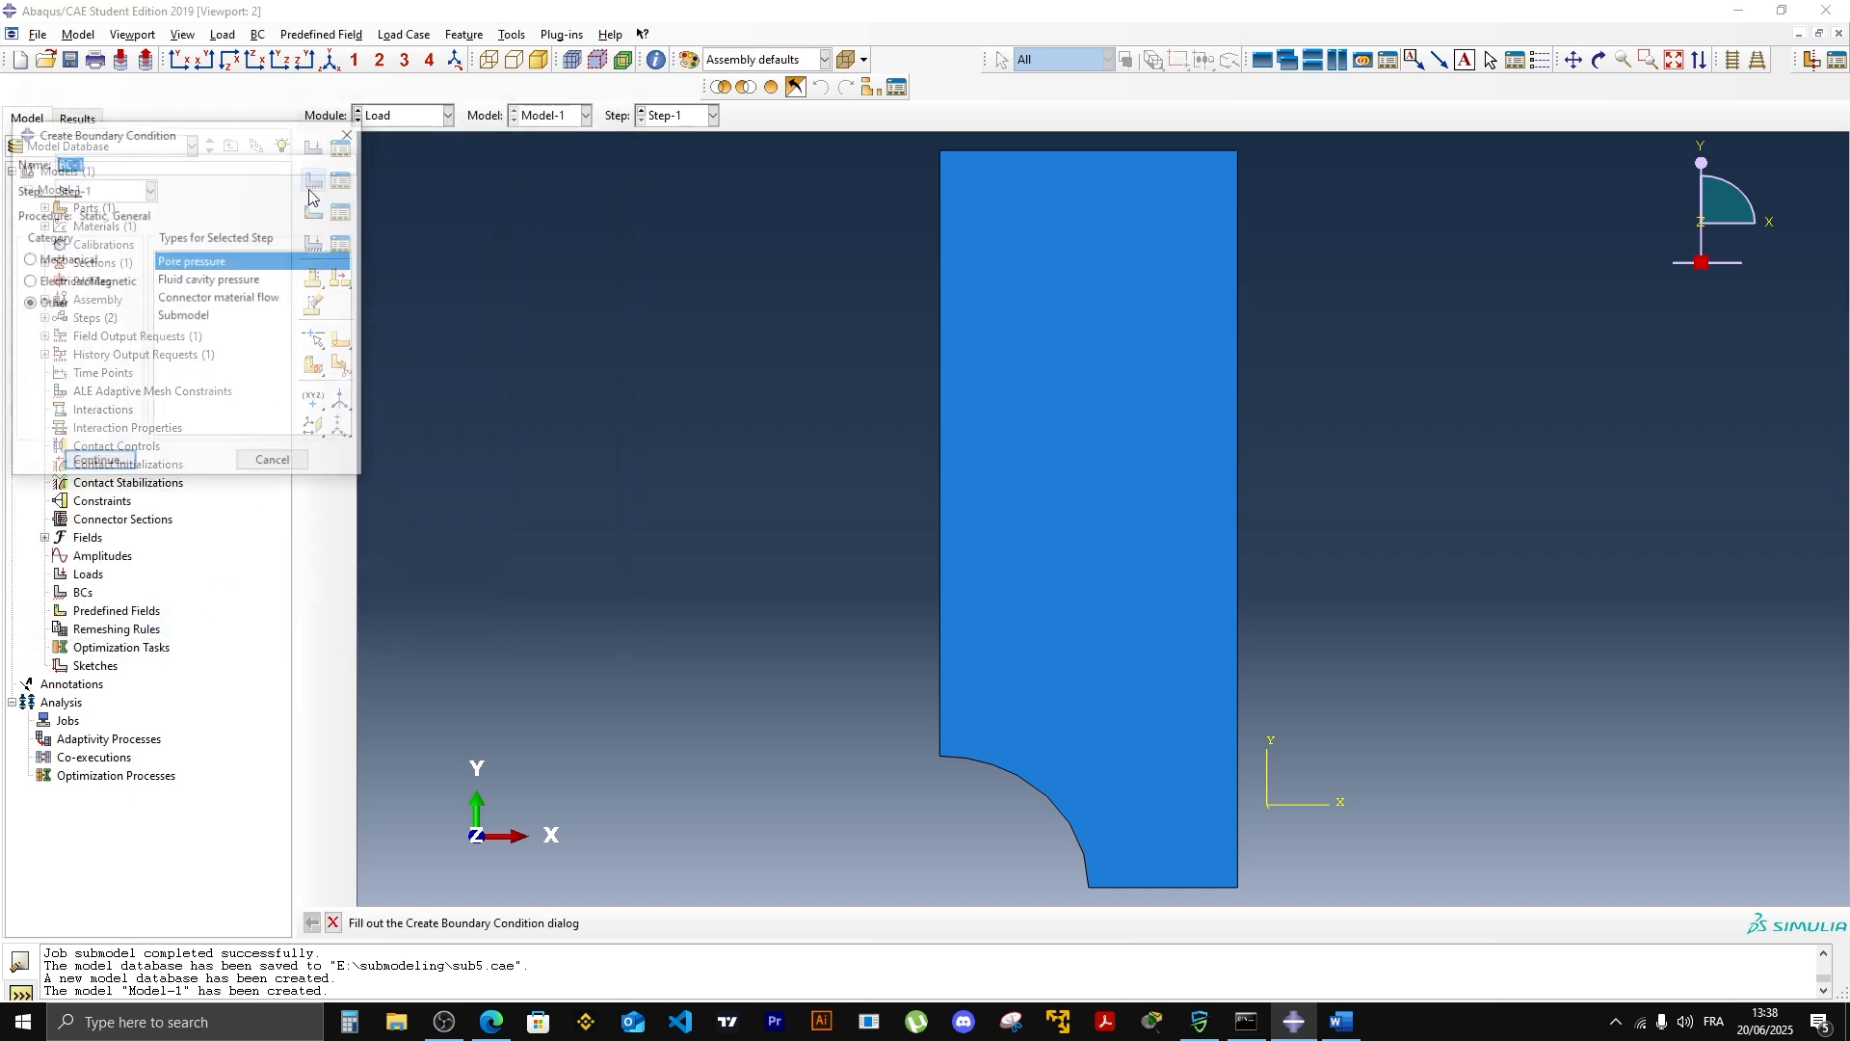
{"action": "left_click", "coordinate": [153, 191]}
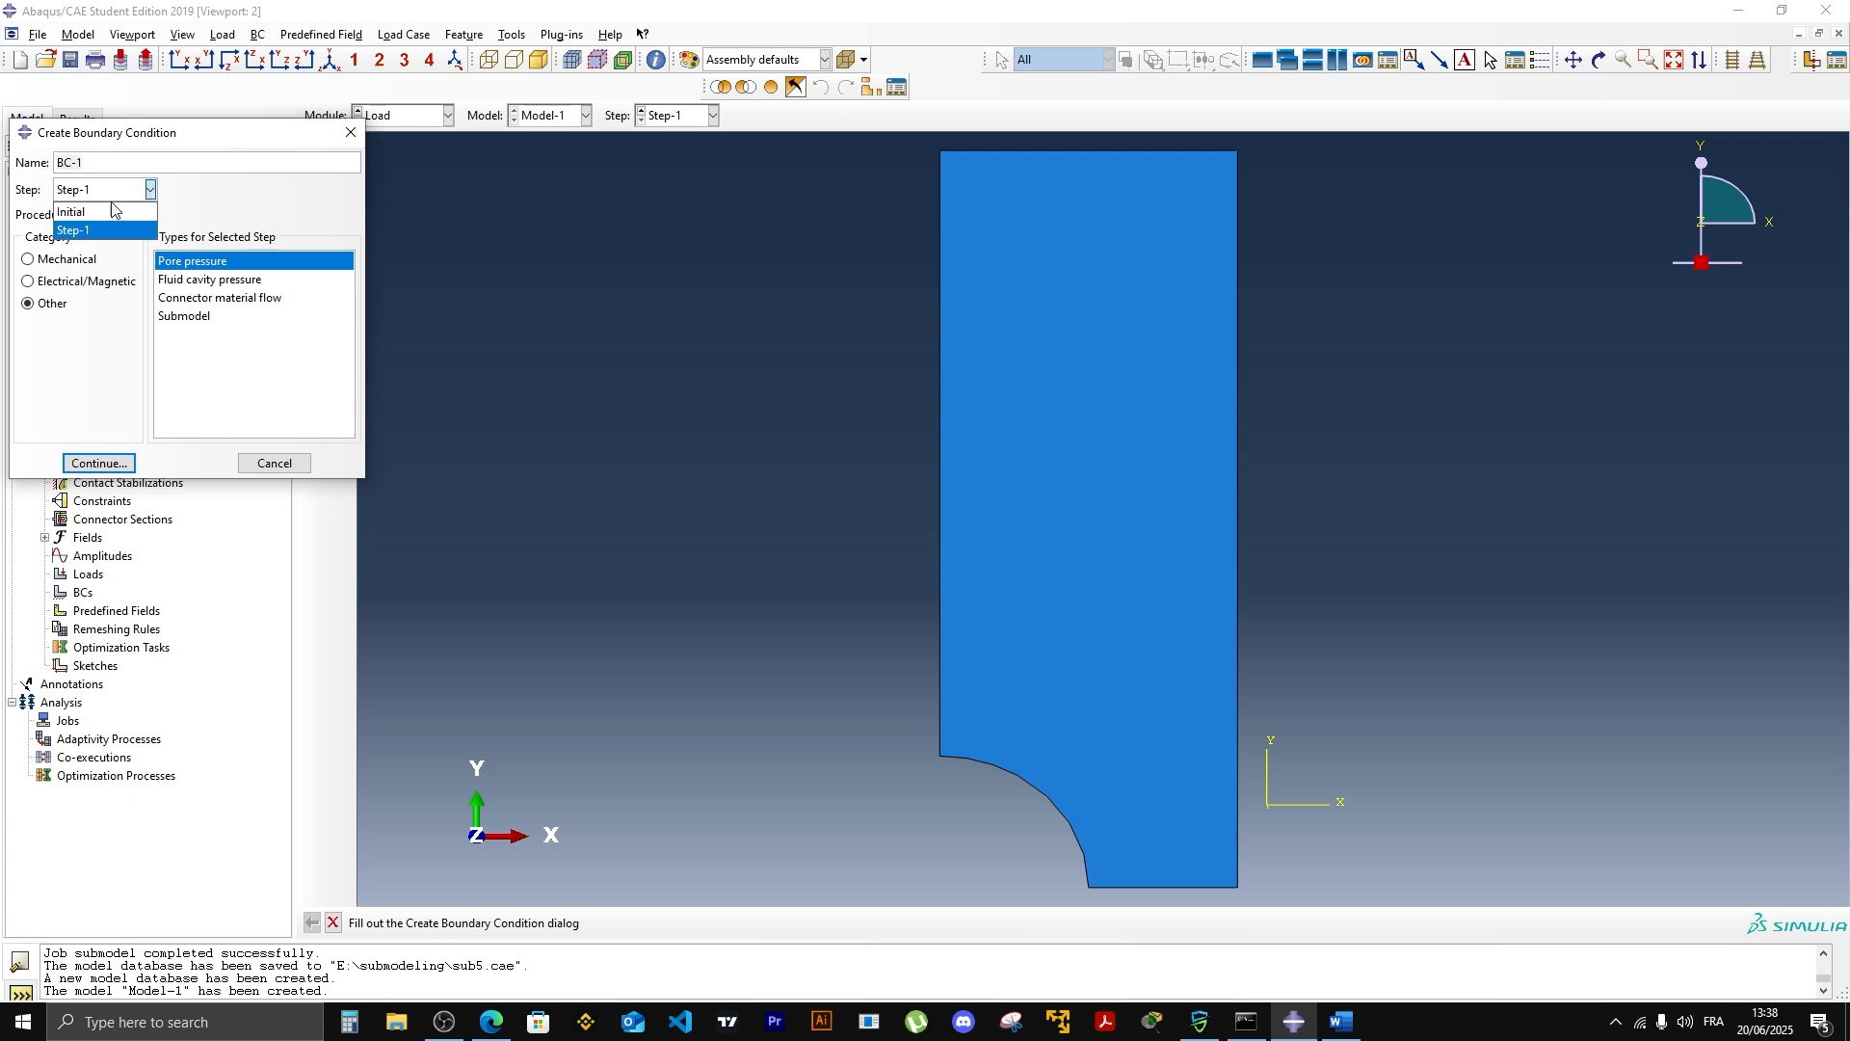
{"action": "left_click", "coordinate": [103, 208]}
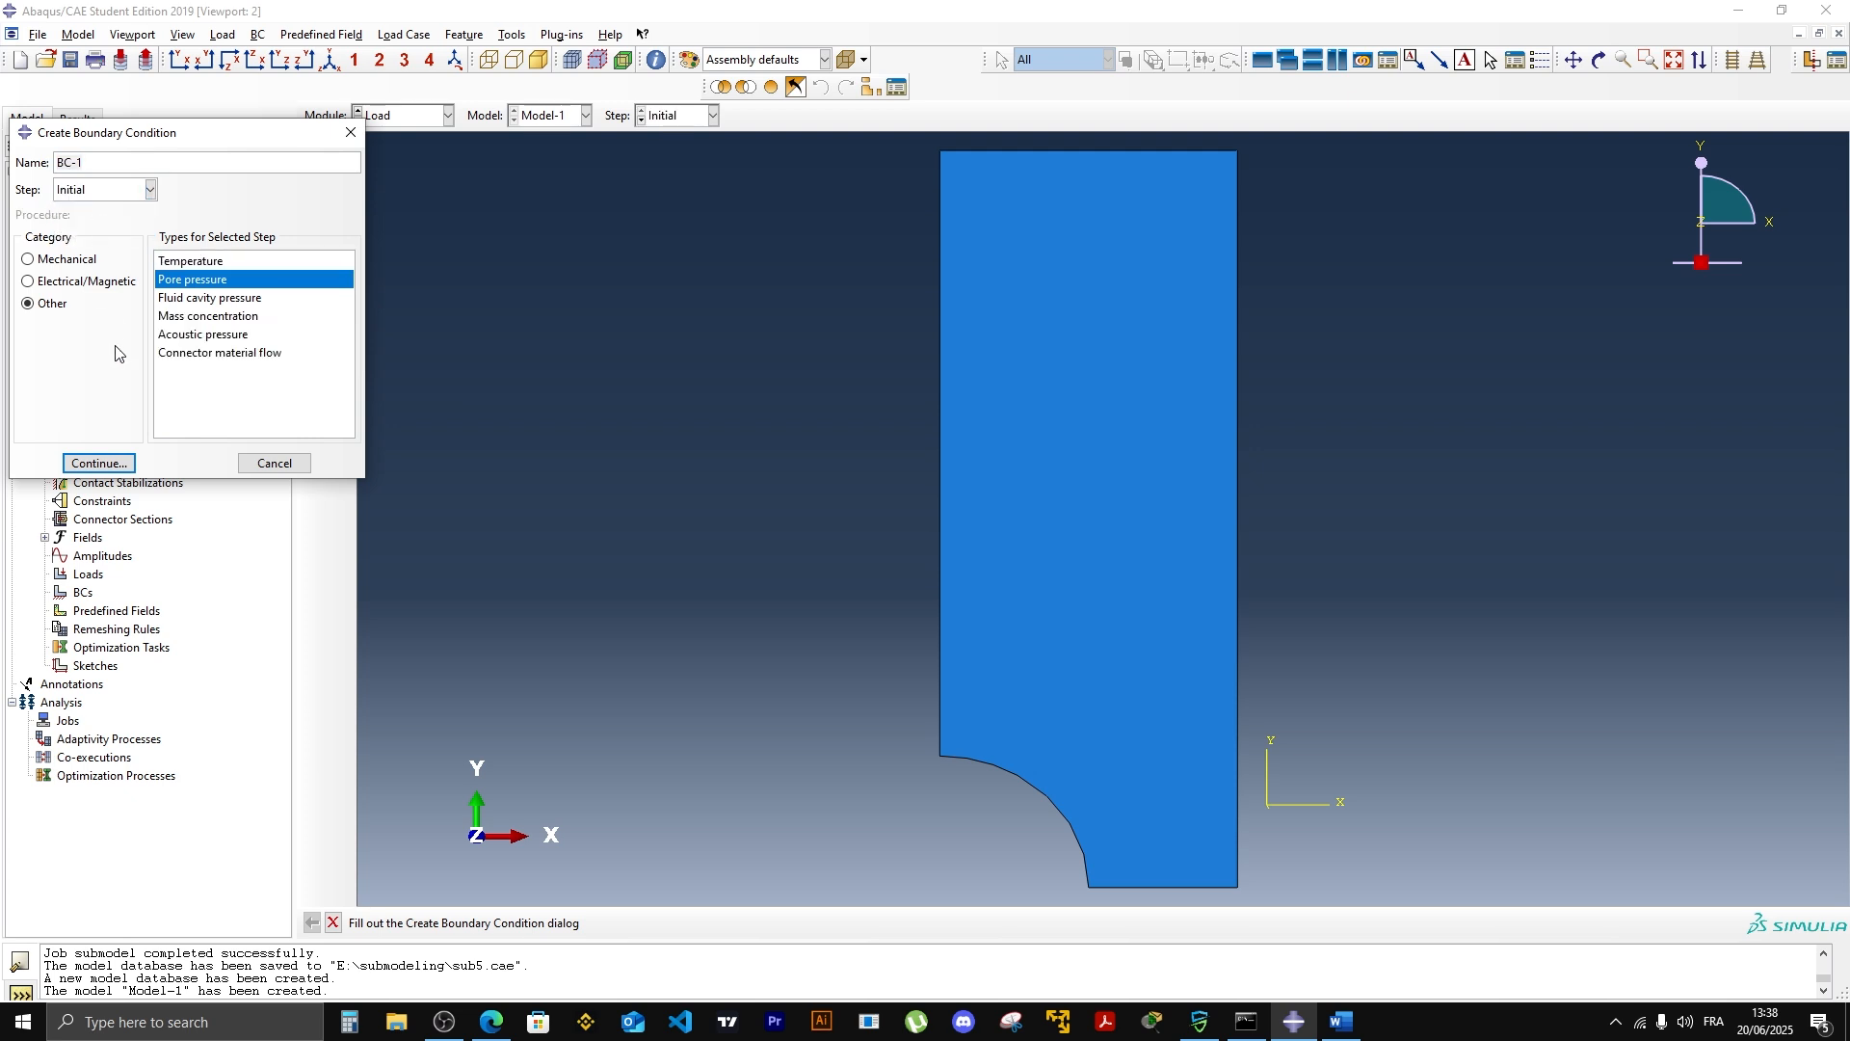
{"action": "left_click", "coordinate": [66, 264]}
{"action": "left_click", "coordinate": [106, 463]}
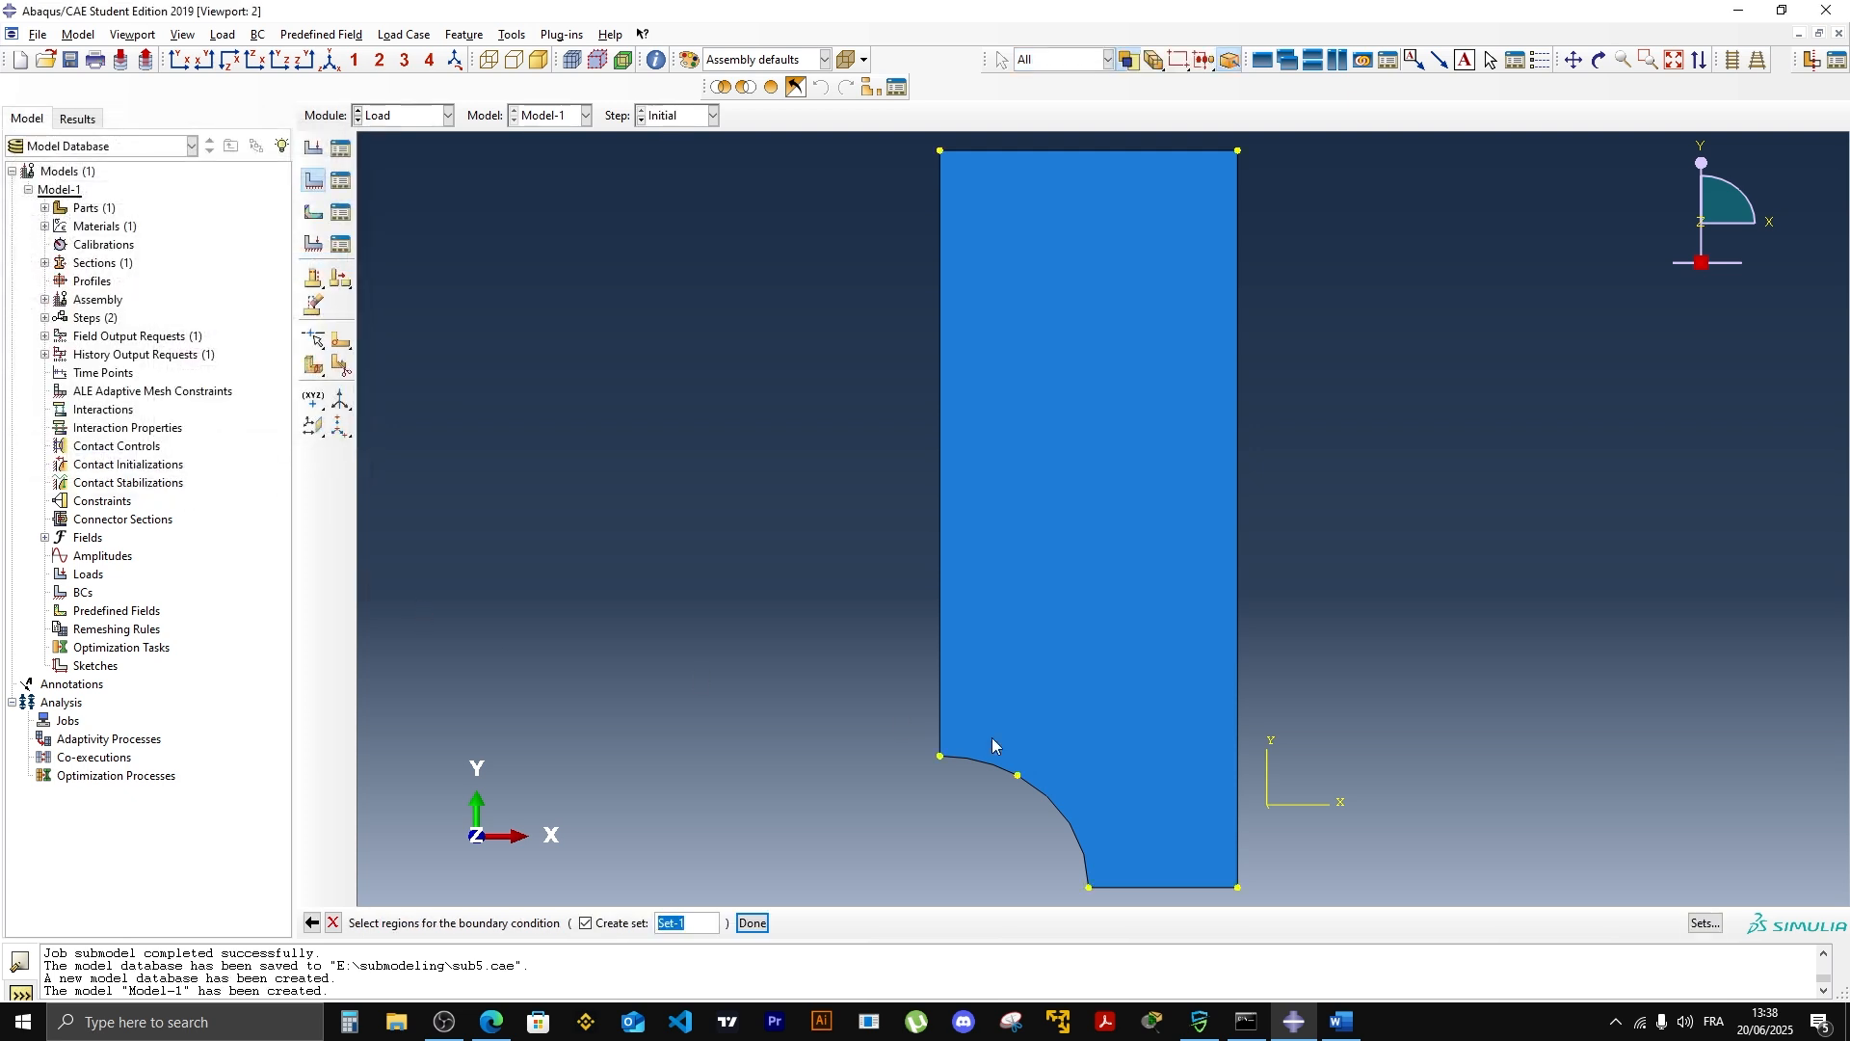
{"action": "left_click", "coordinate": [1130, 886]}
{"action": "left_click", "coordinate": [755, 922]}
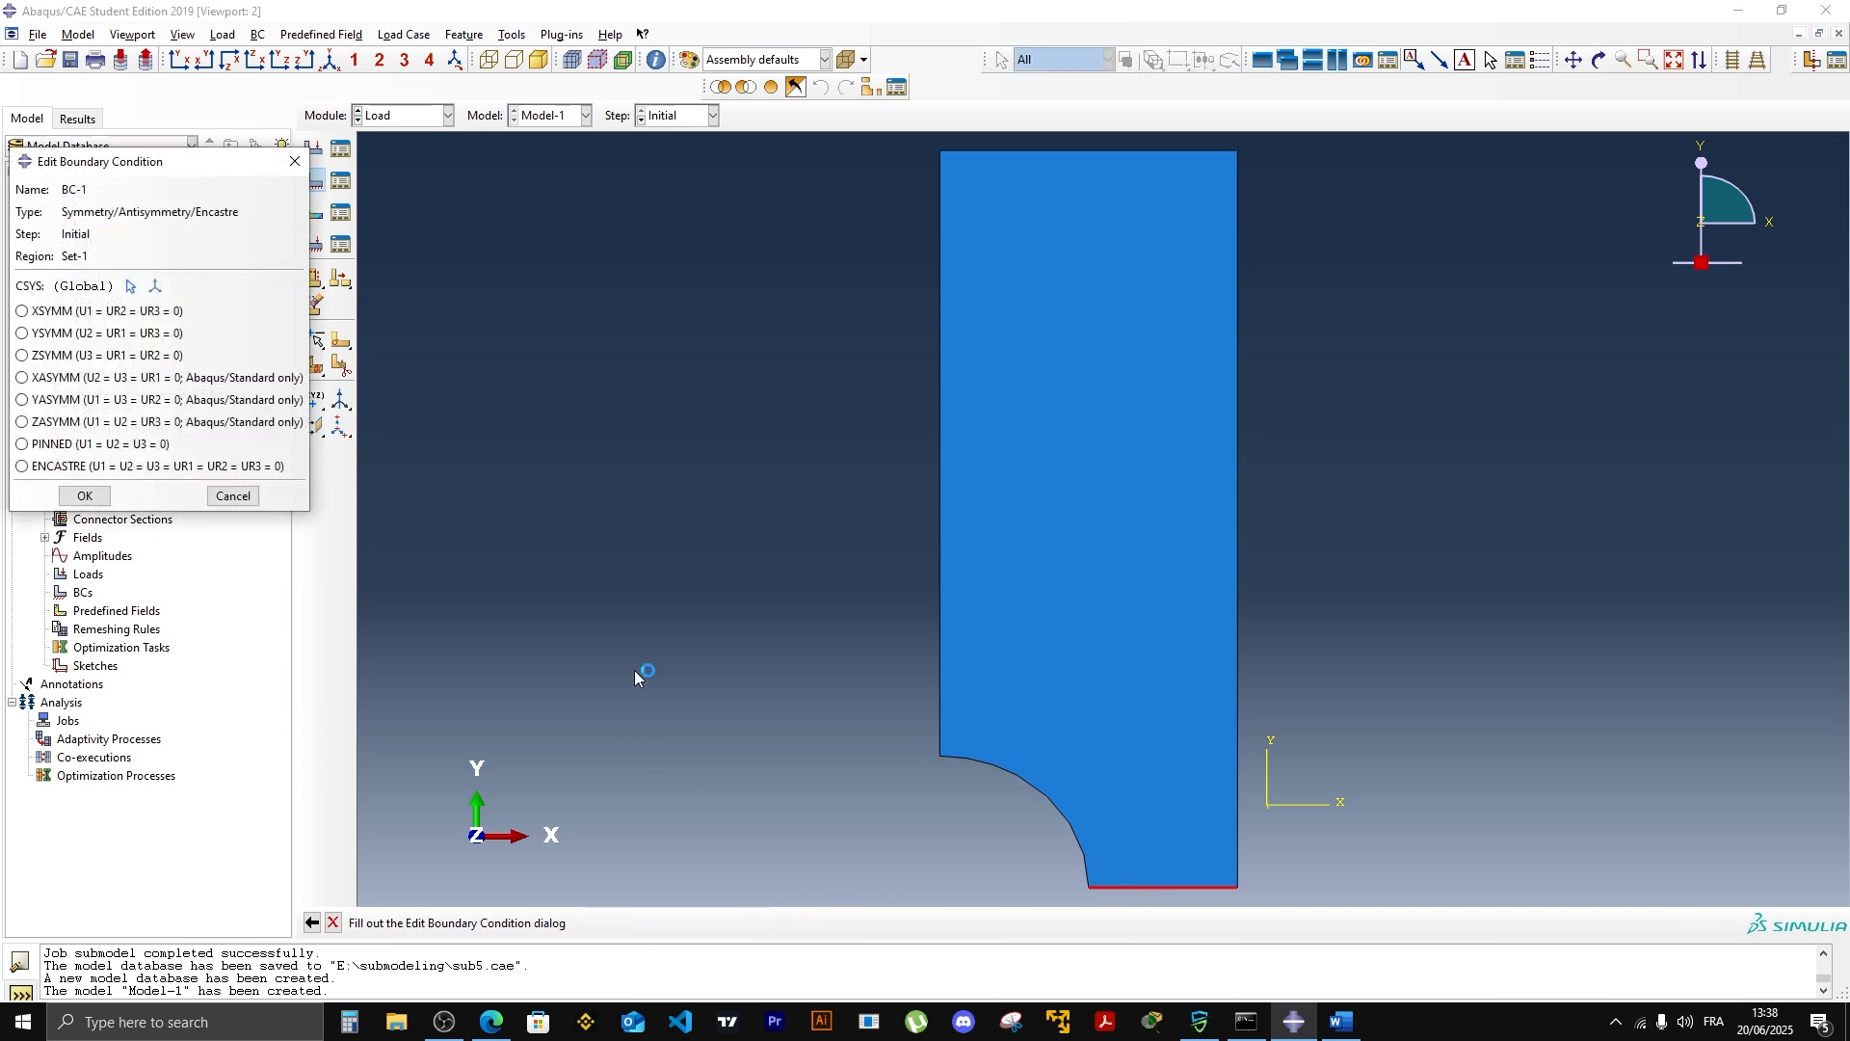
{"action": "left_click", "coordinate": [58, 338]}
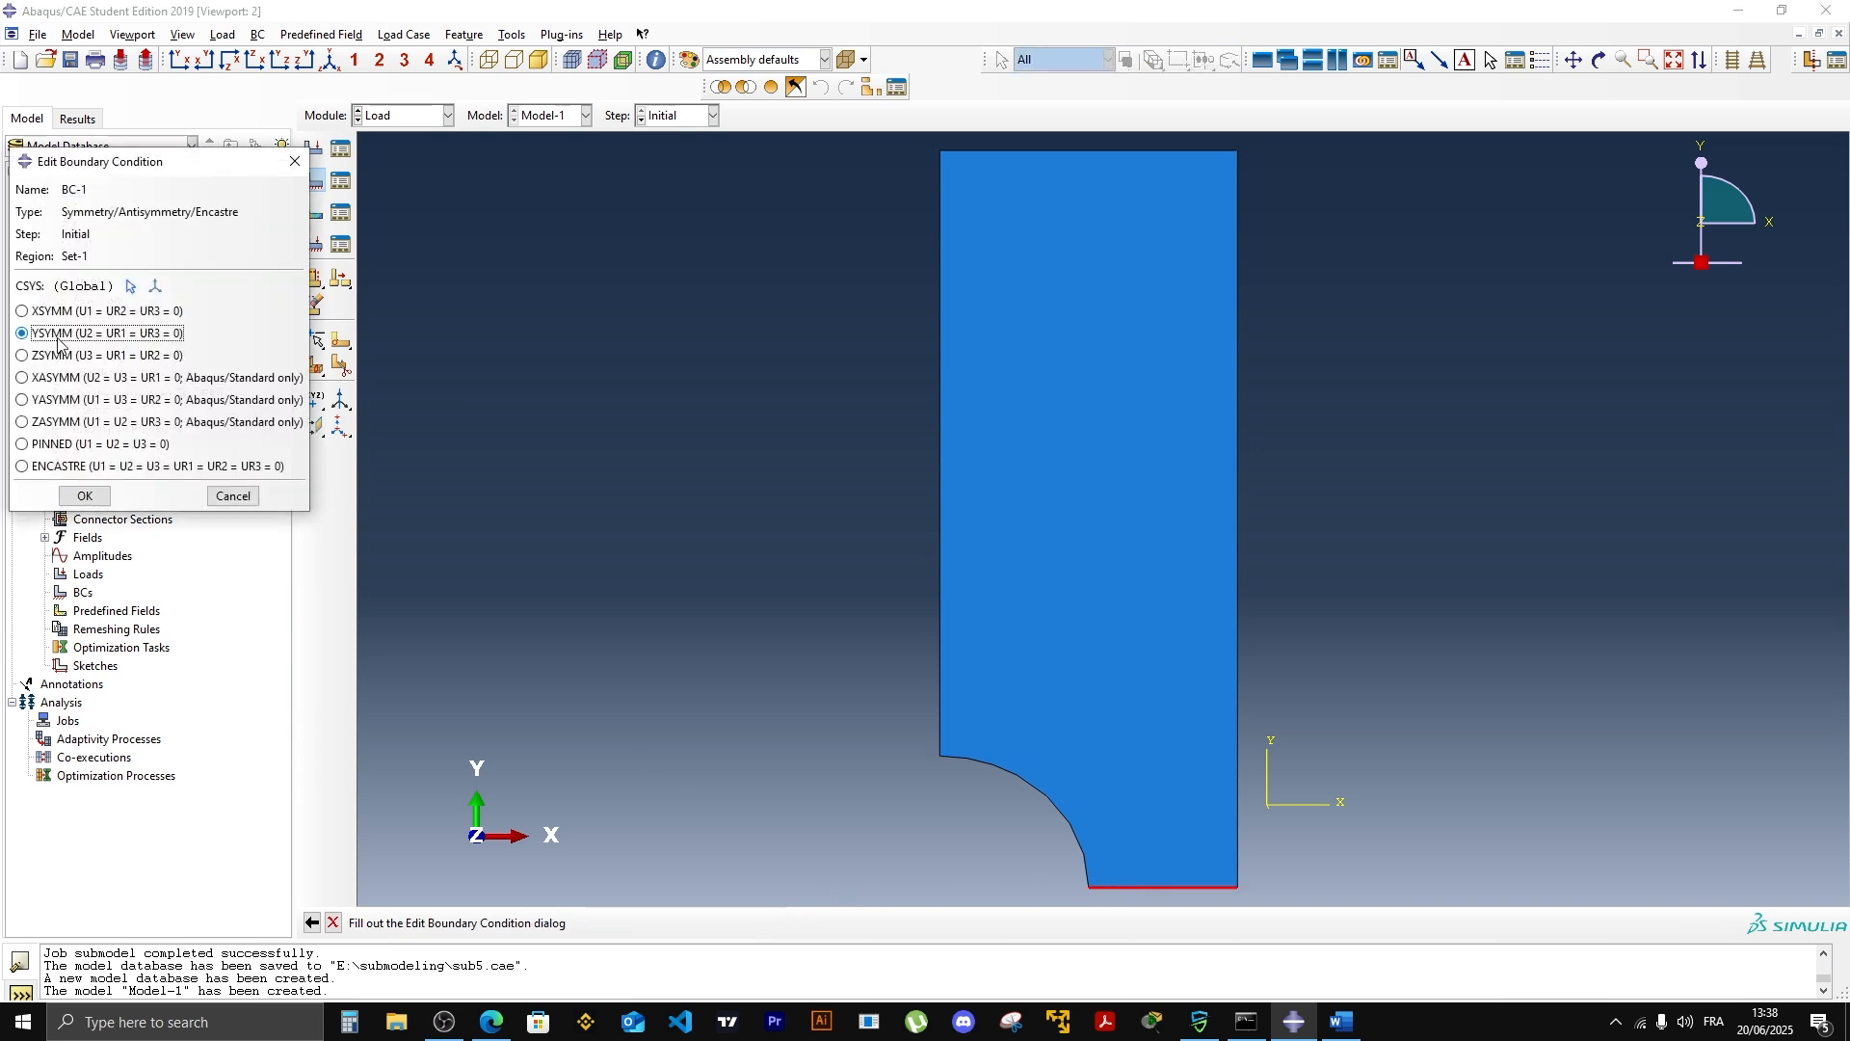
{"action": "left_click", "coordinate": [85, 497]}
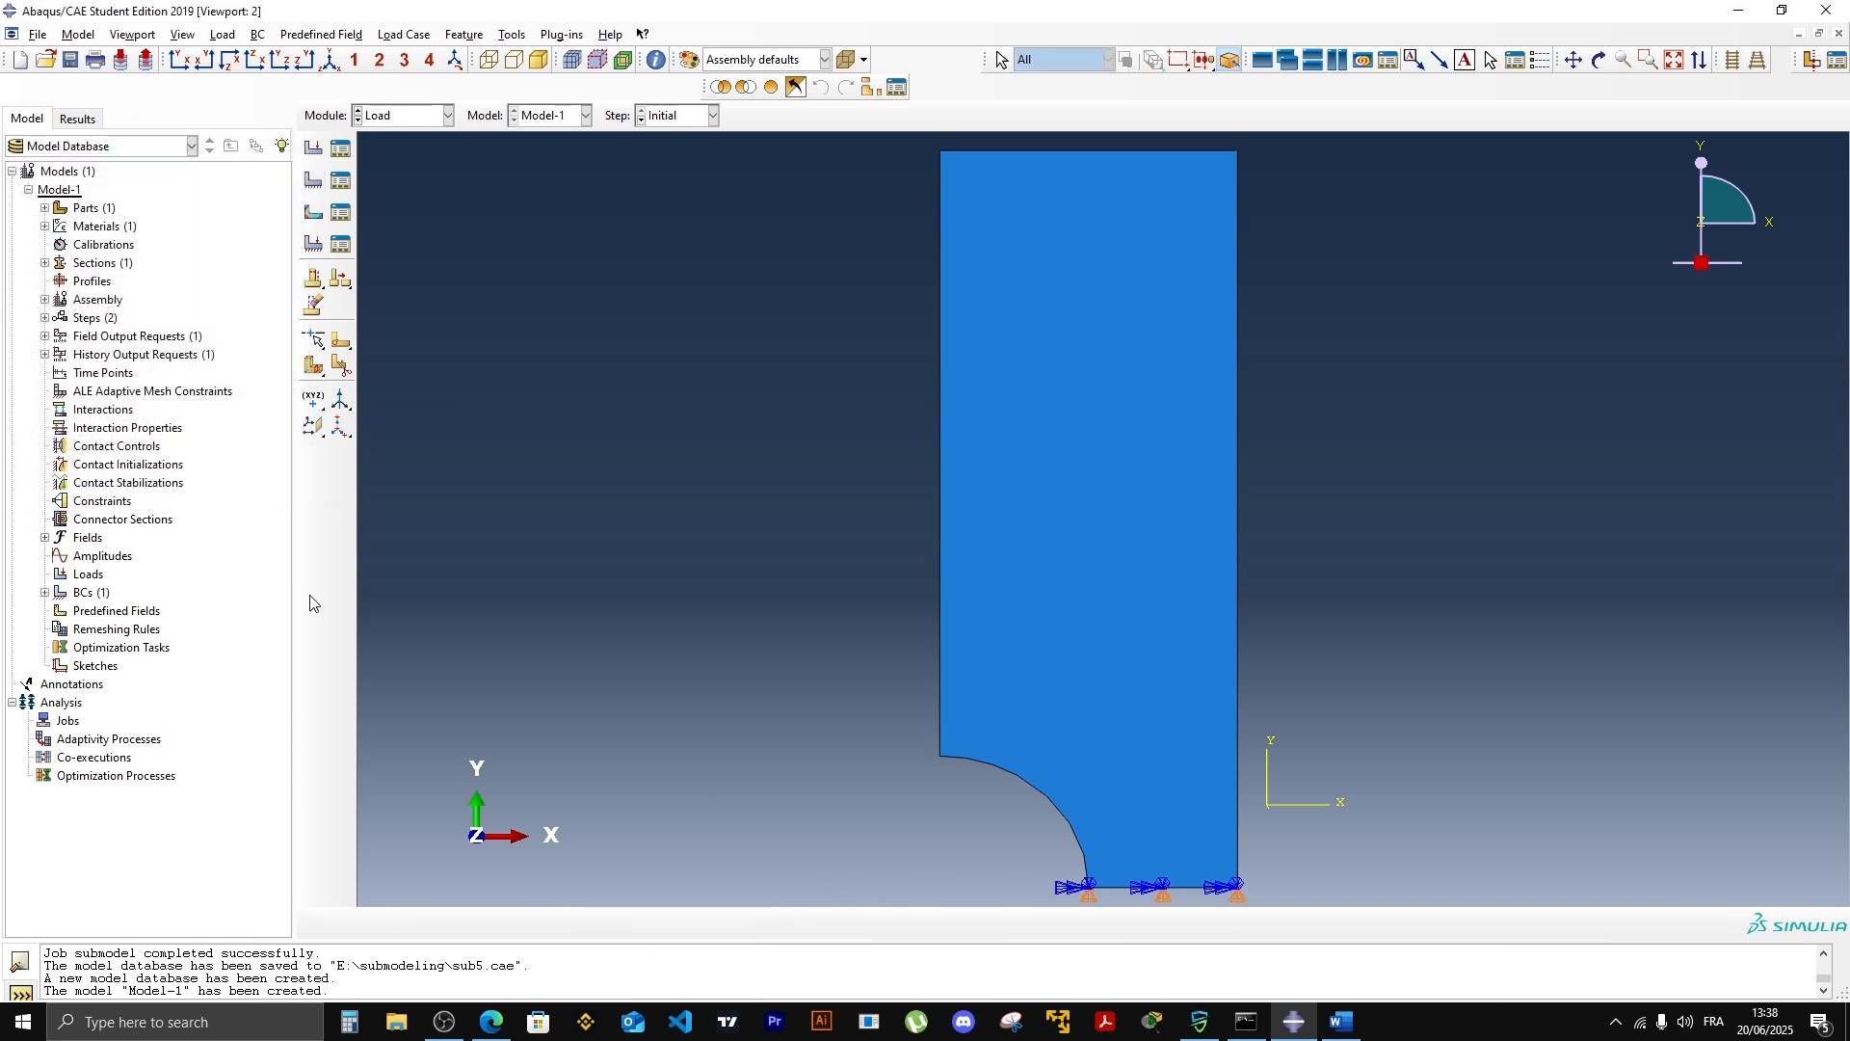
Step: Apply an XSYMM symmetry boundary condition to the plate's left vertical edge in the Initial step
{"action": "left_click", "coordinate": [316, 185]}
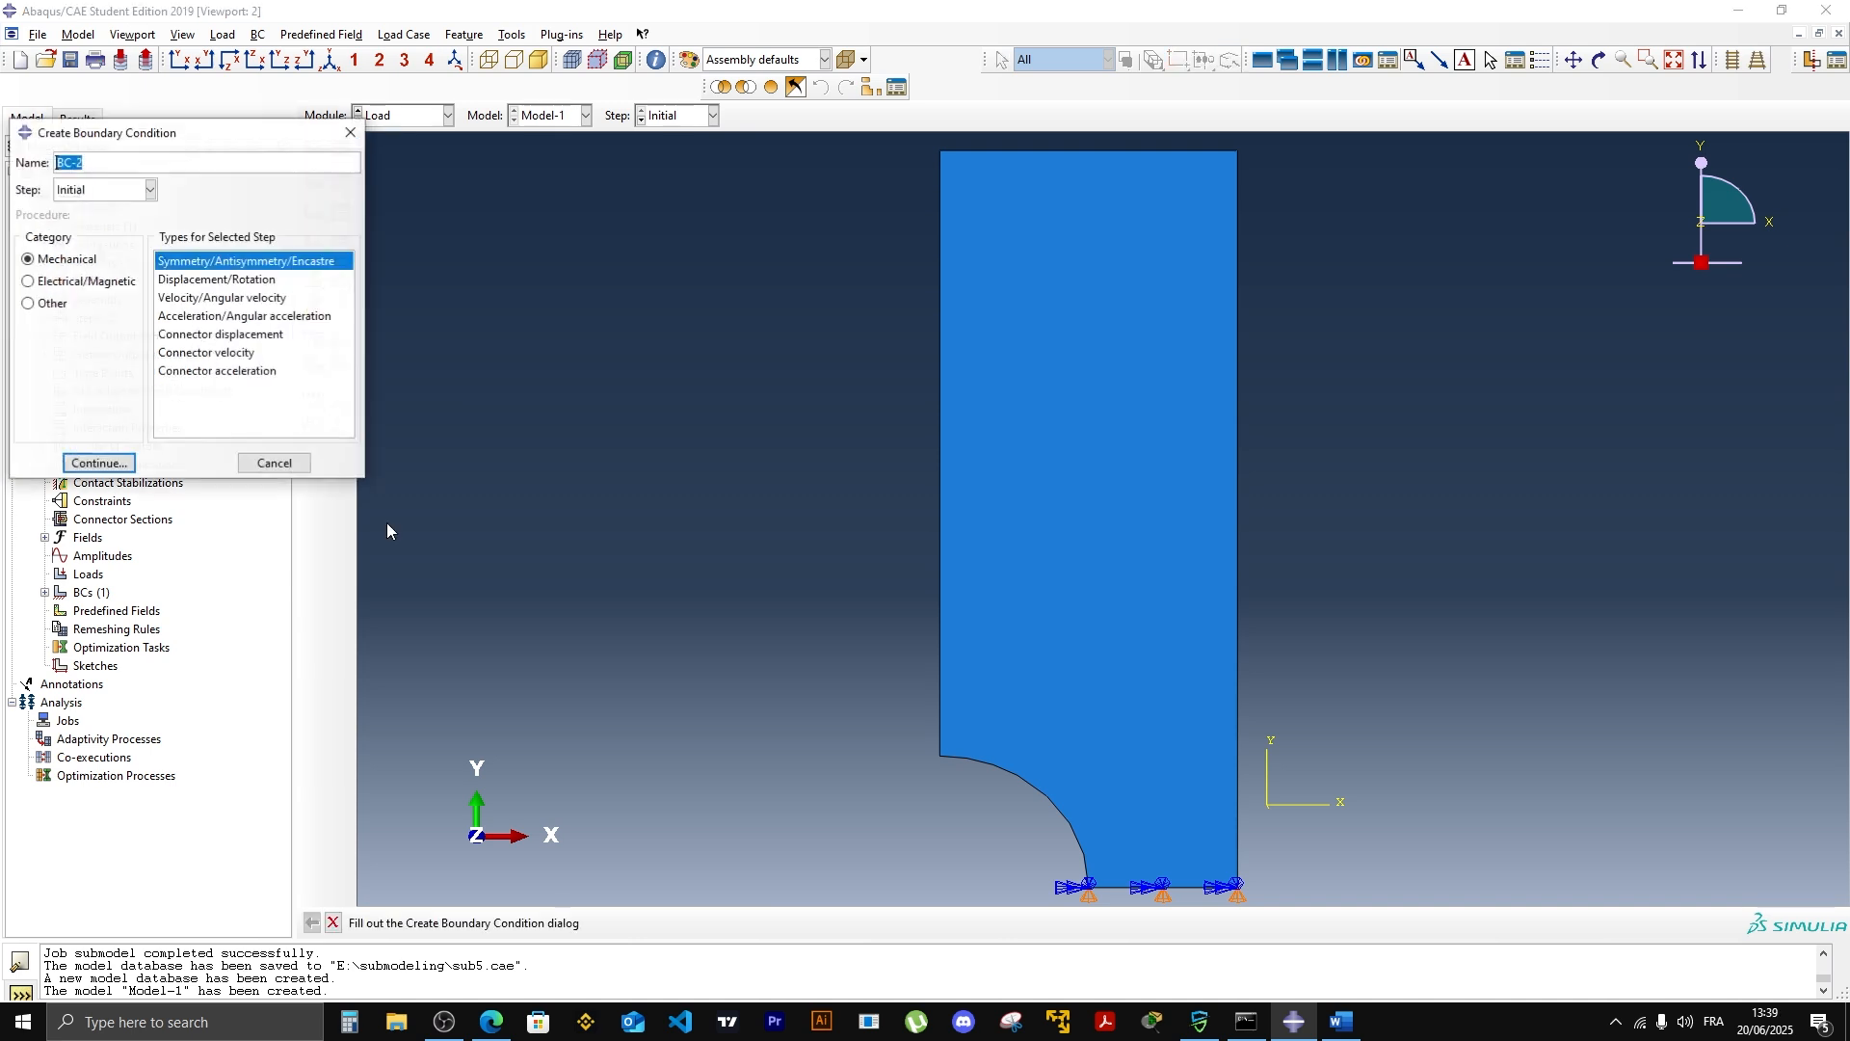
{"action": "left_click", "coordinate": [97, 457]}
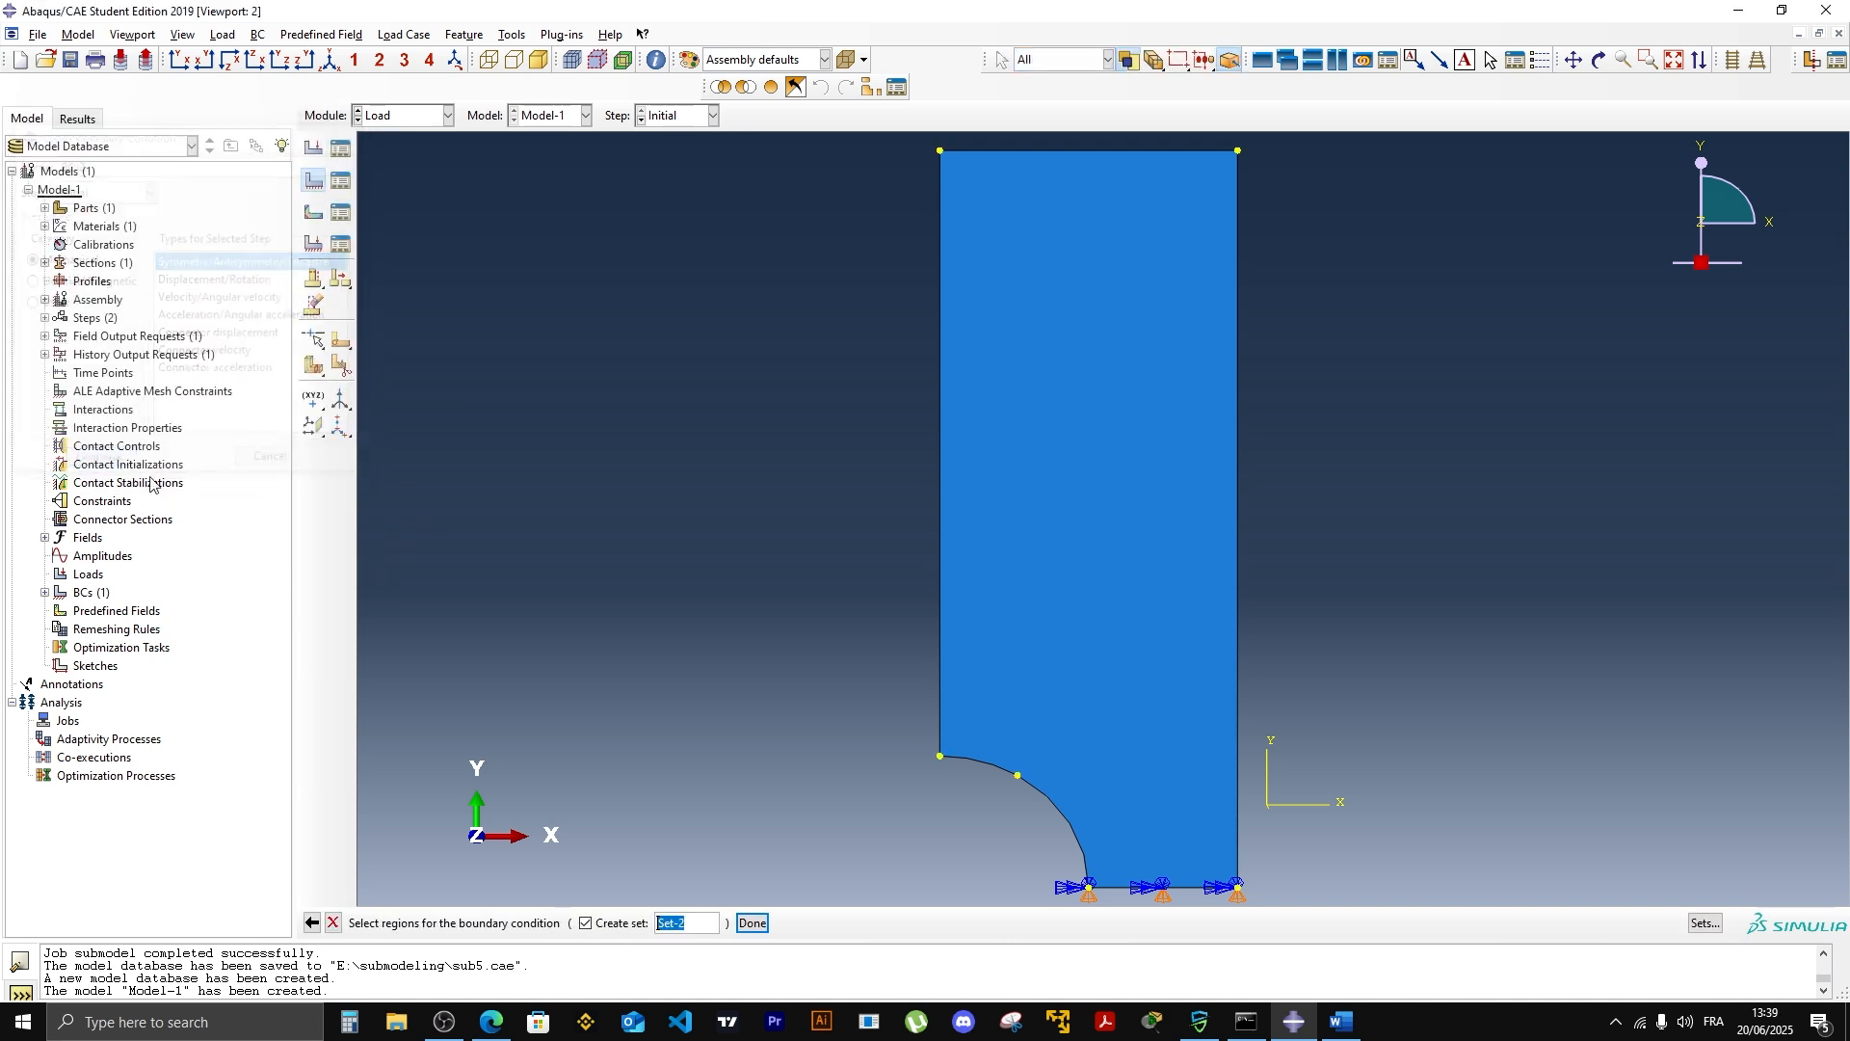
{"action": "left_click", "coordinate": [941, 550]}
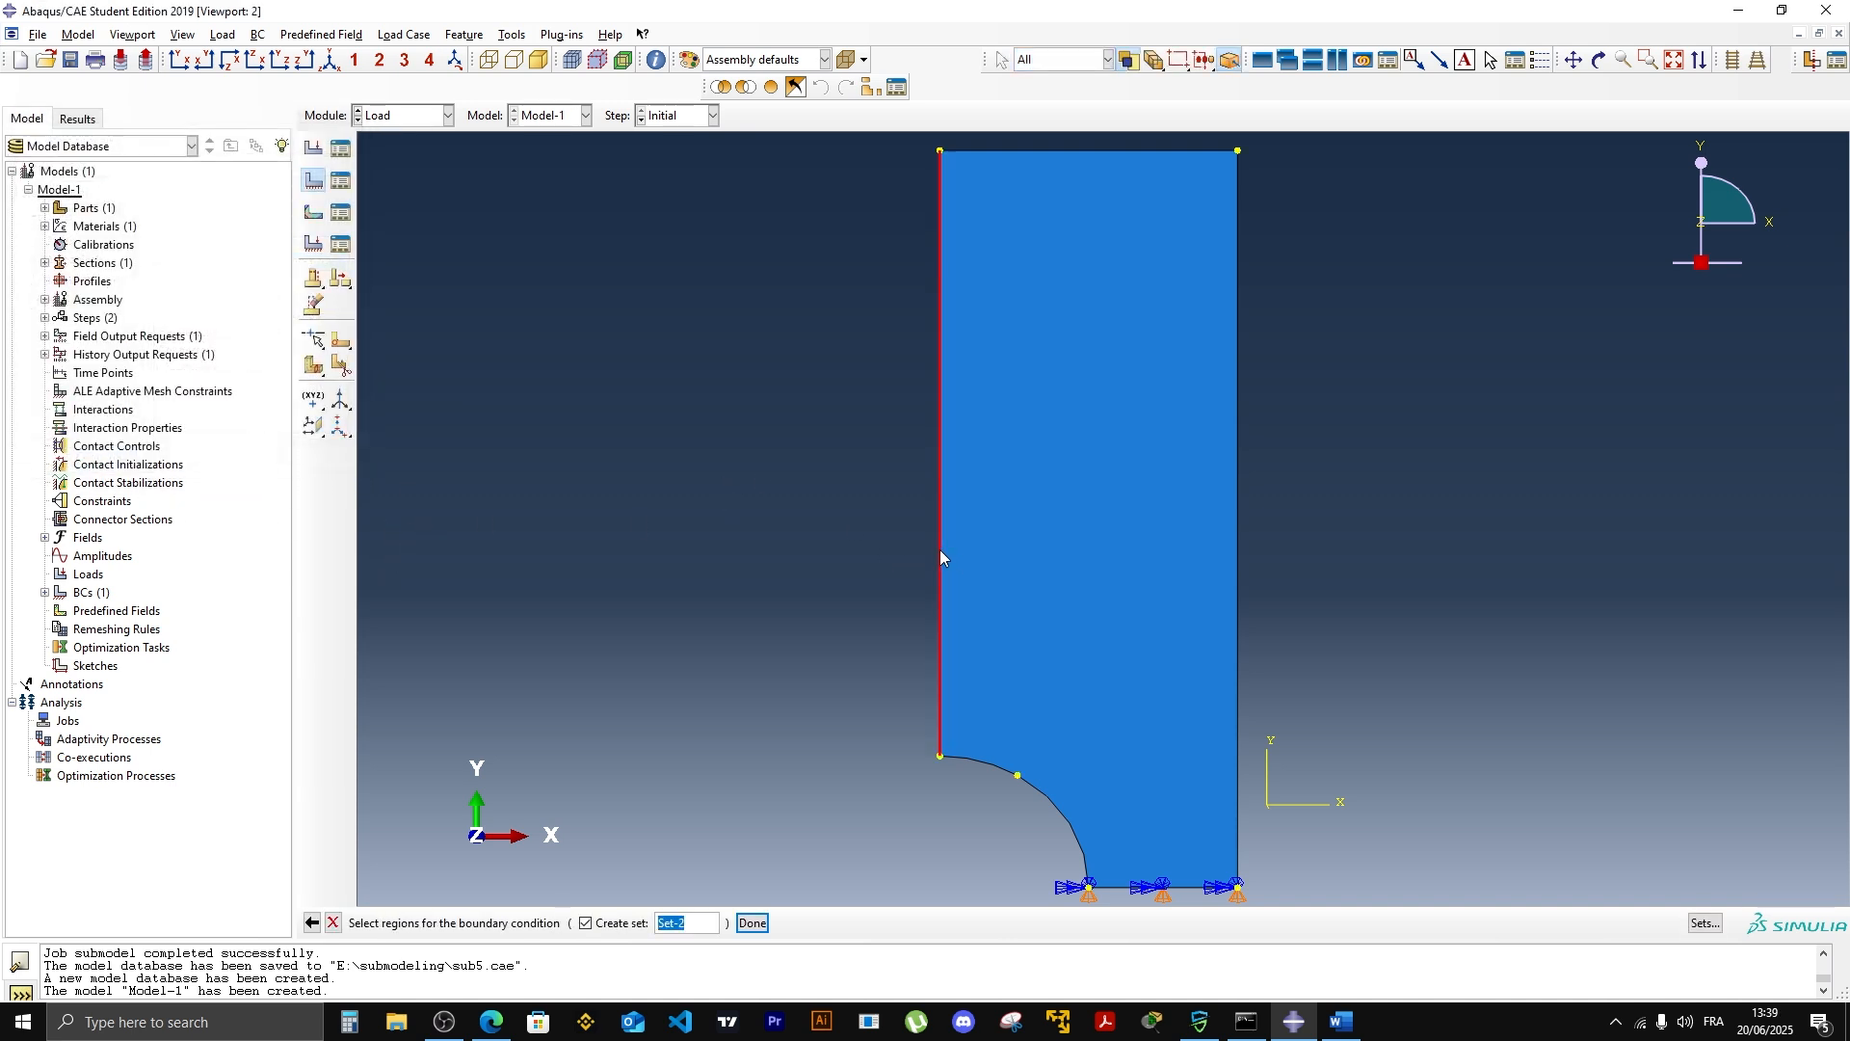
{"action": "left_click", "coordinate": [753, 922]}
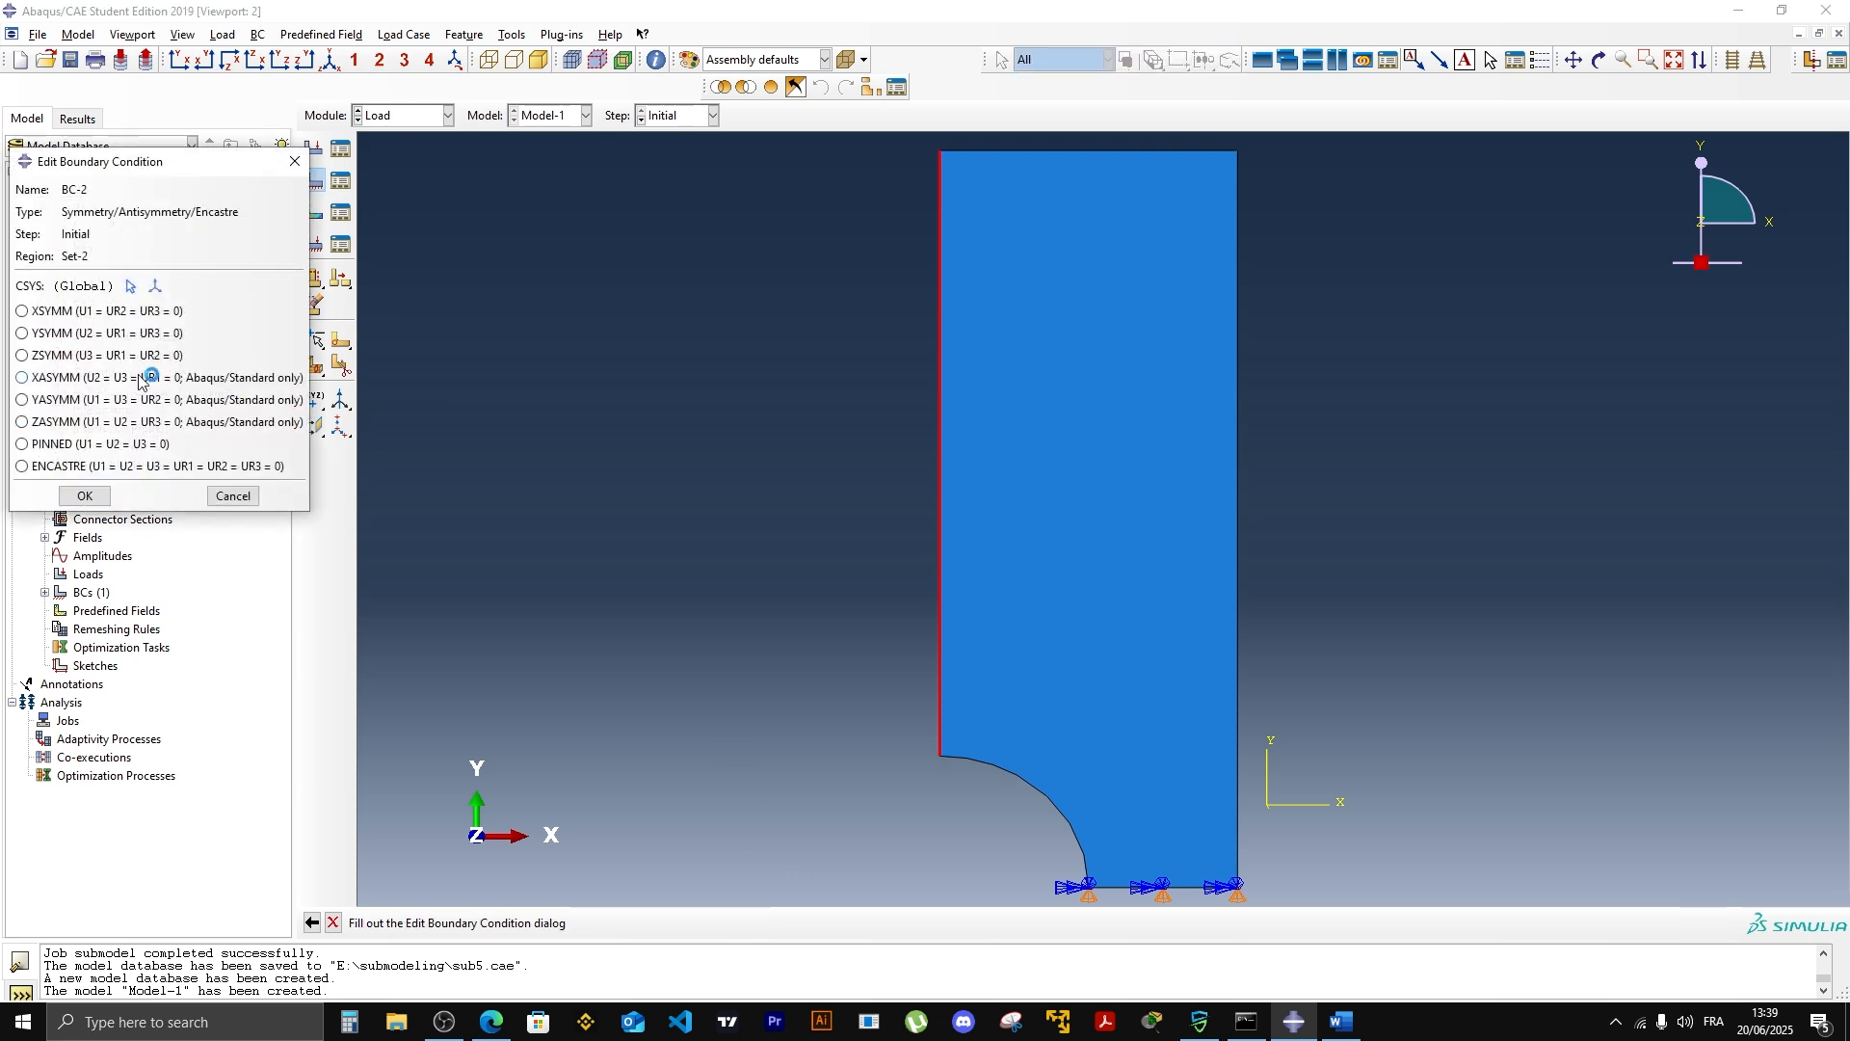
{"action": "left_click", "coordinate": [85, 311]}
{"action": "left_click", "coordinate": [93, 497]}
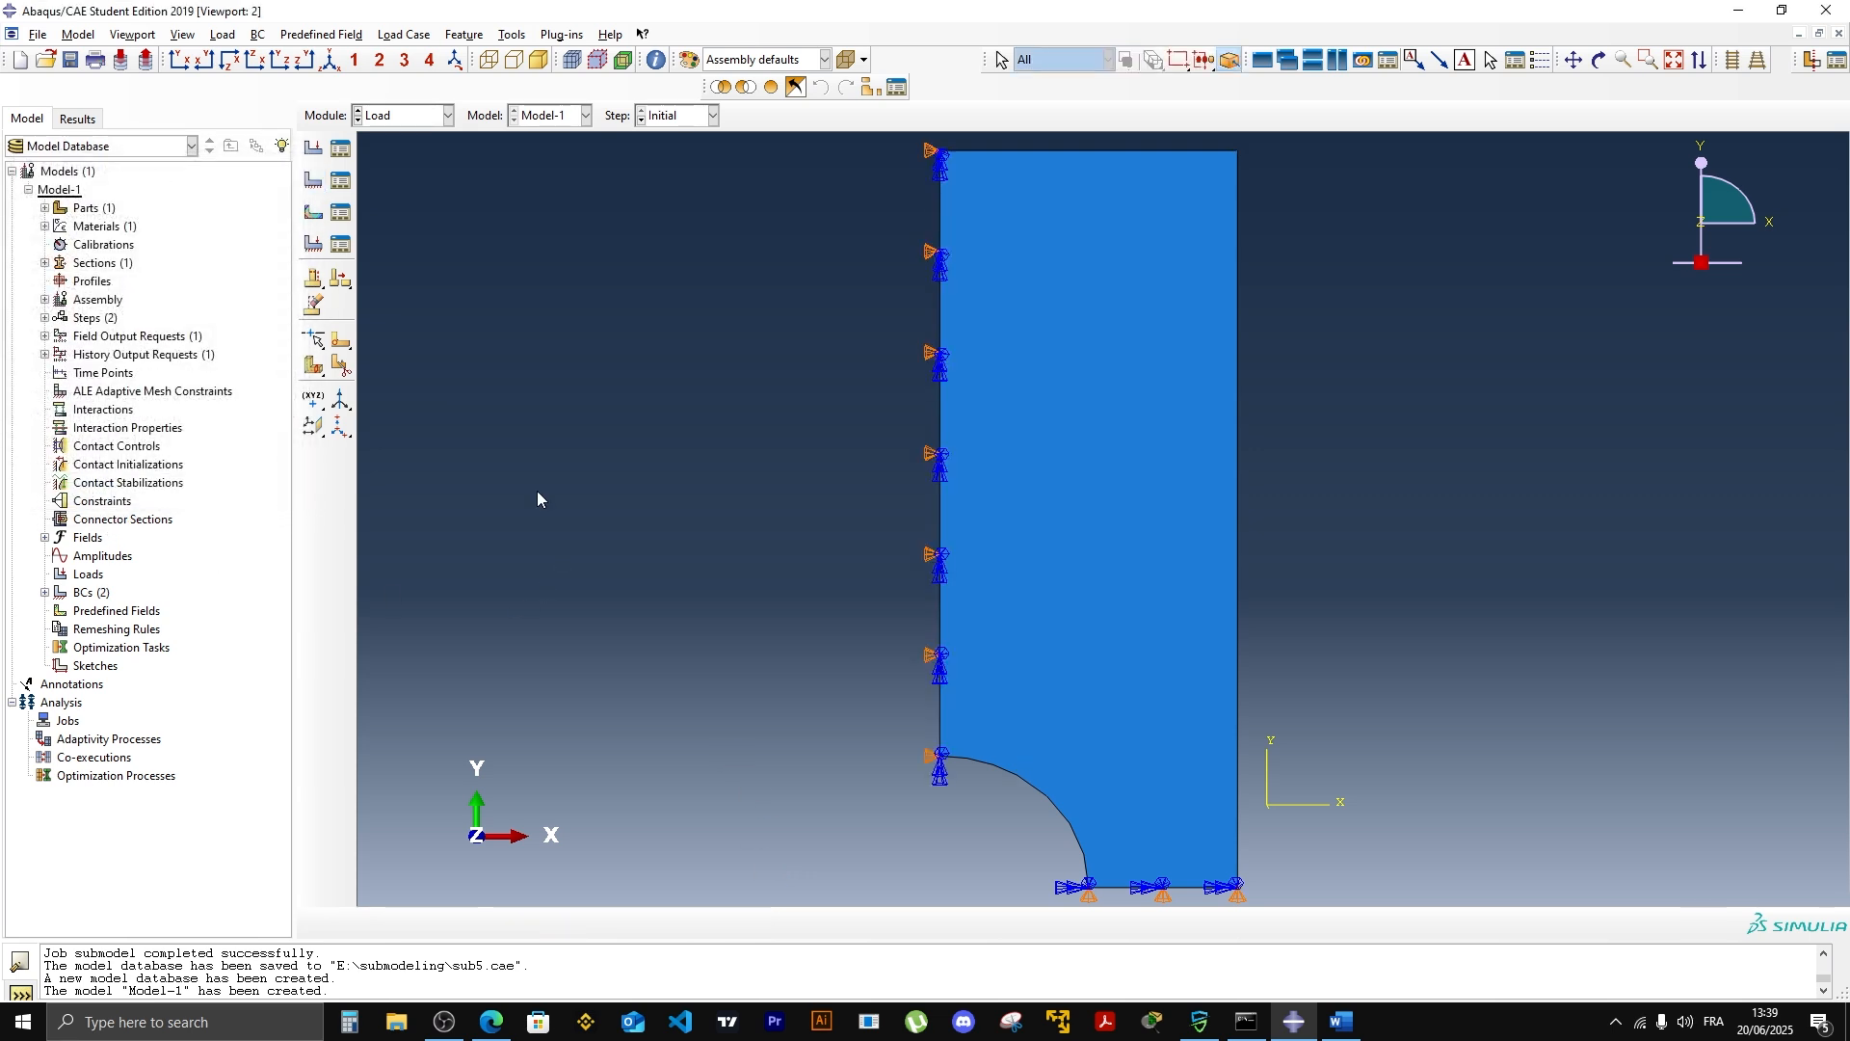
Step: Apply a uniform pressure load of magnitude -25 to the plate's top edge in Step-1
{"action": "left_click", "coordinate": [313, 147]}
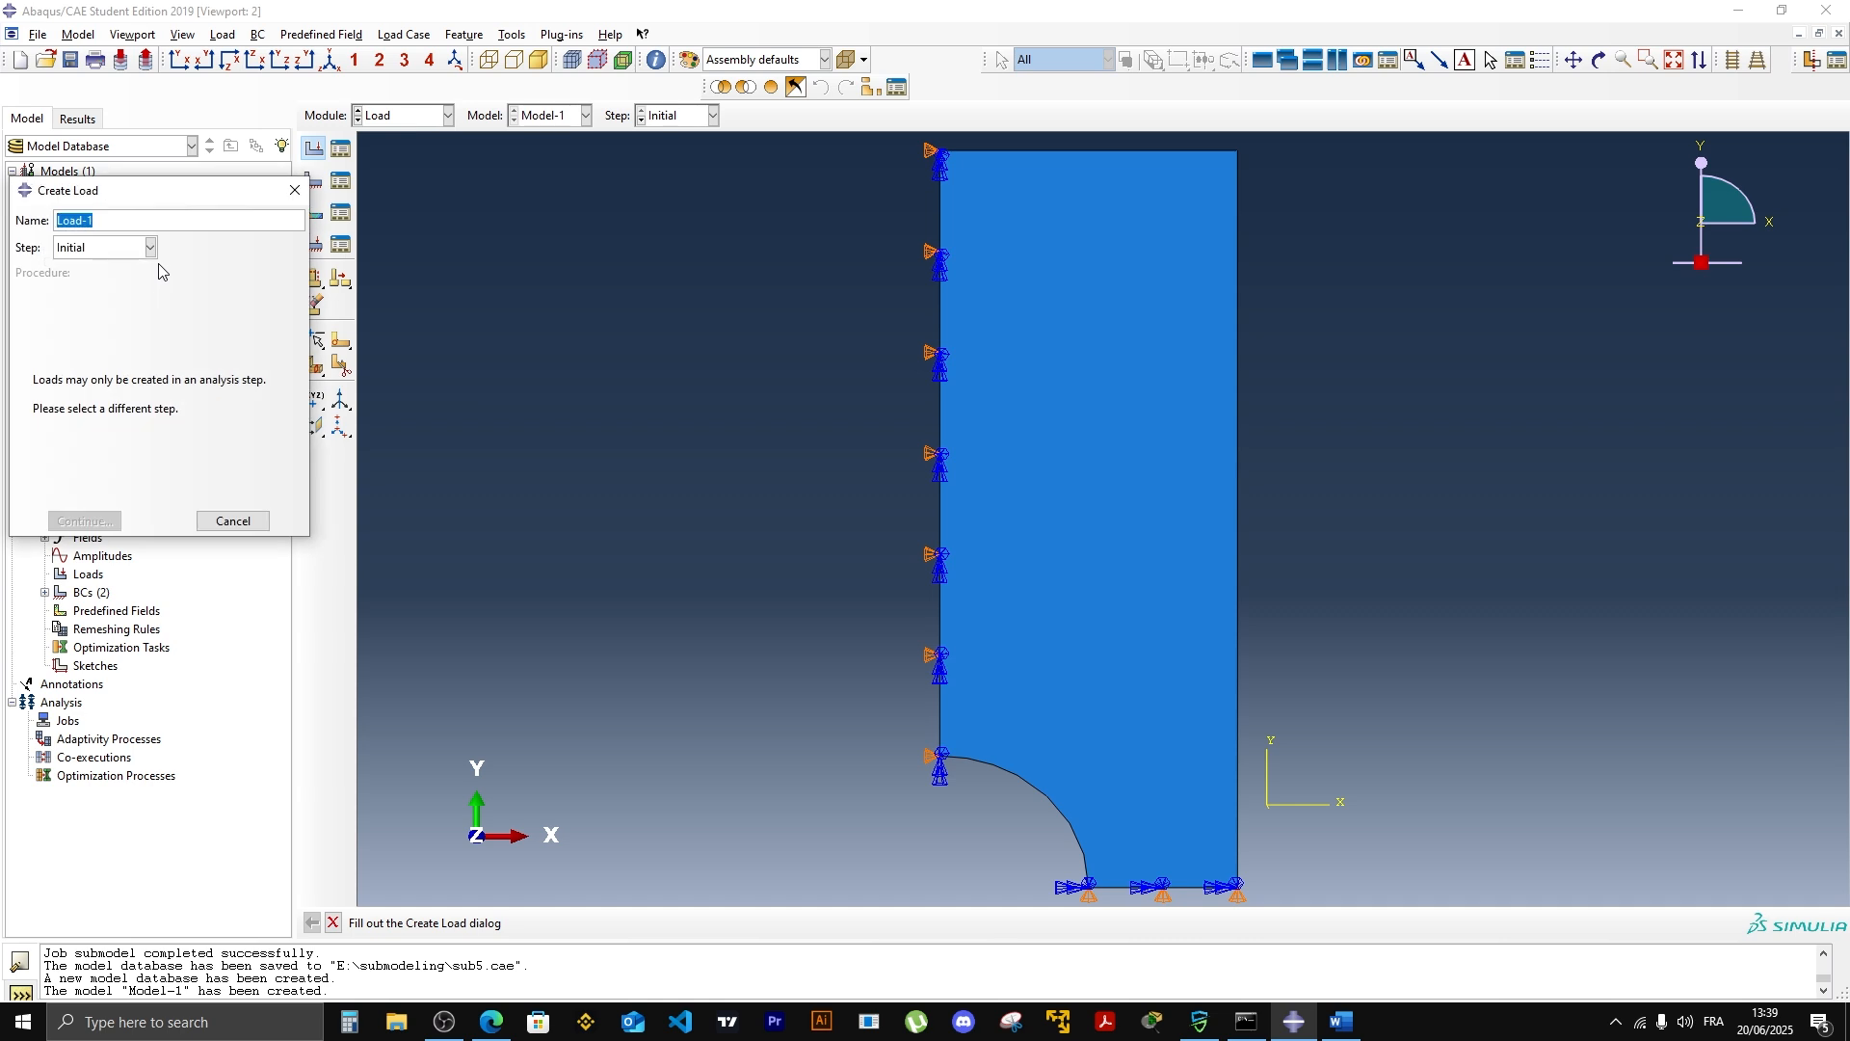
{"action": "left_click", "coordinate": [151, 249]}
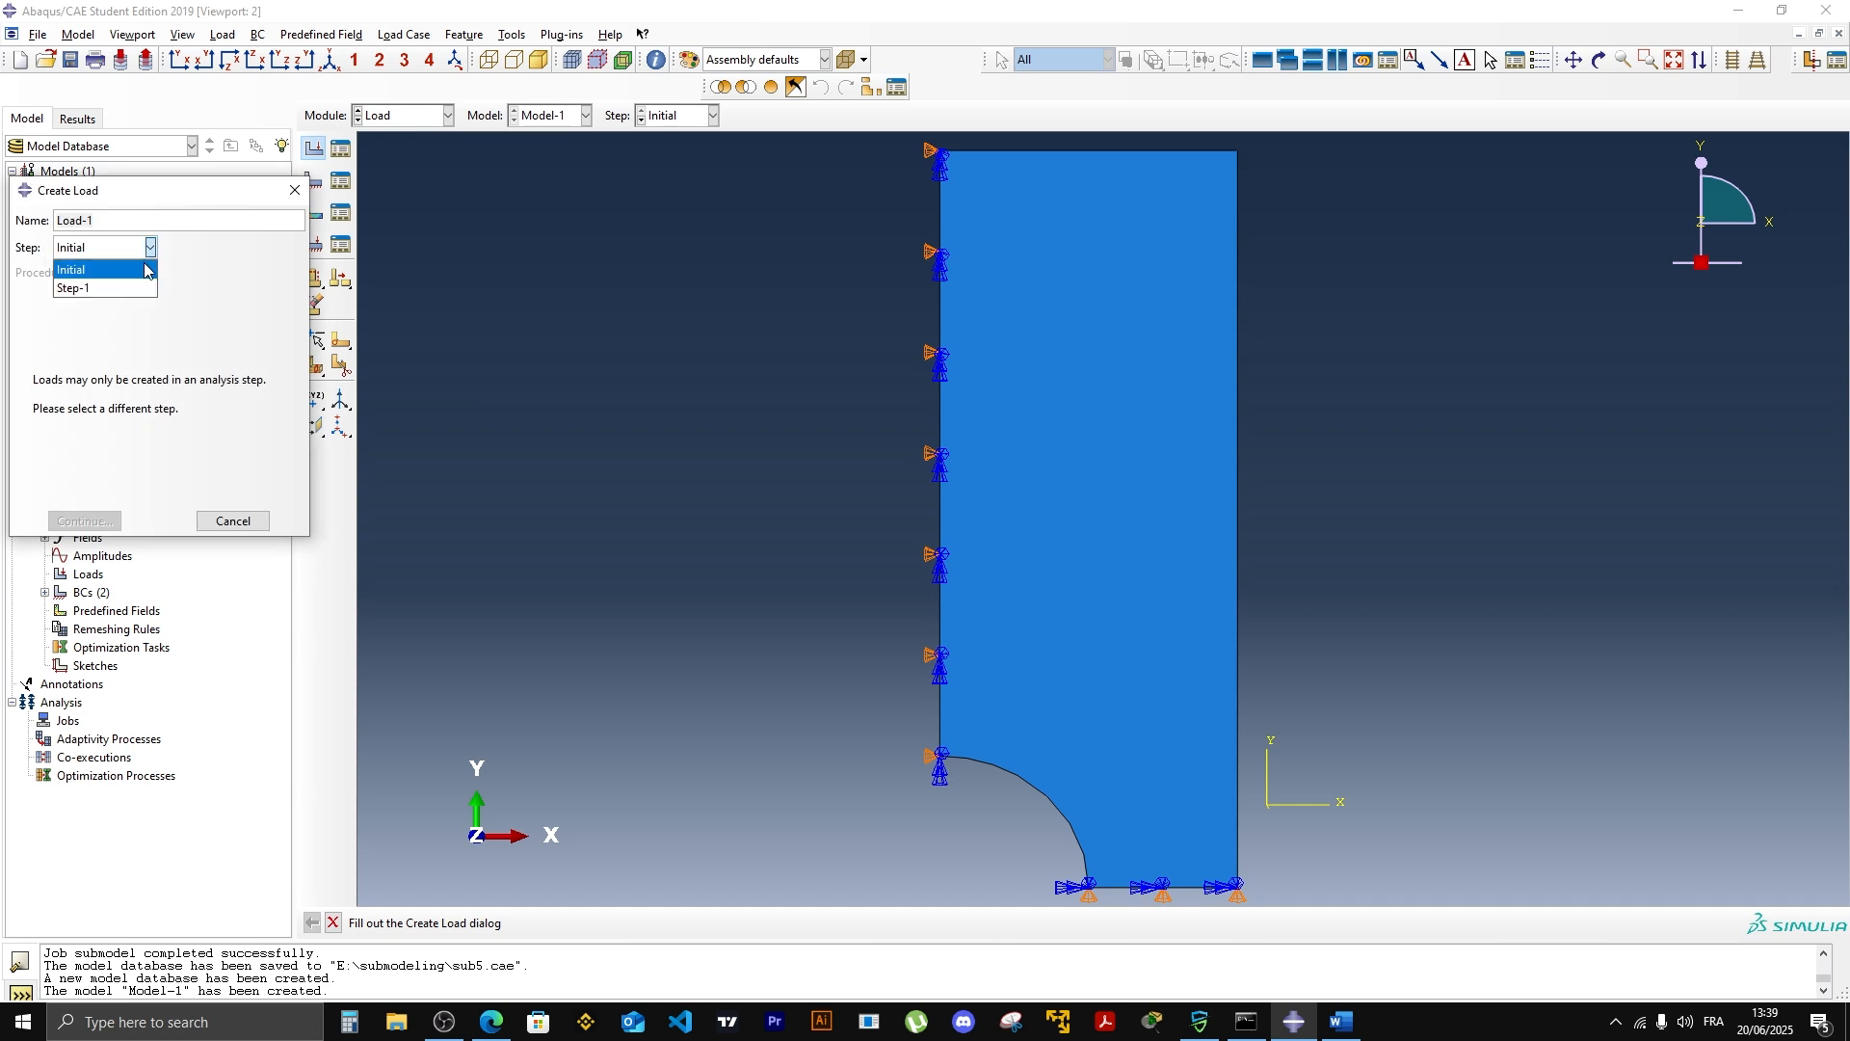
{"action": "left_click", "coordinate": [137, 286]}
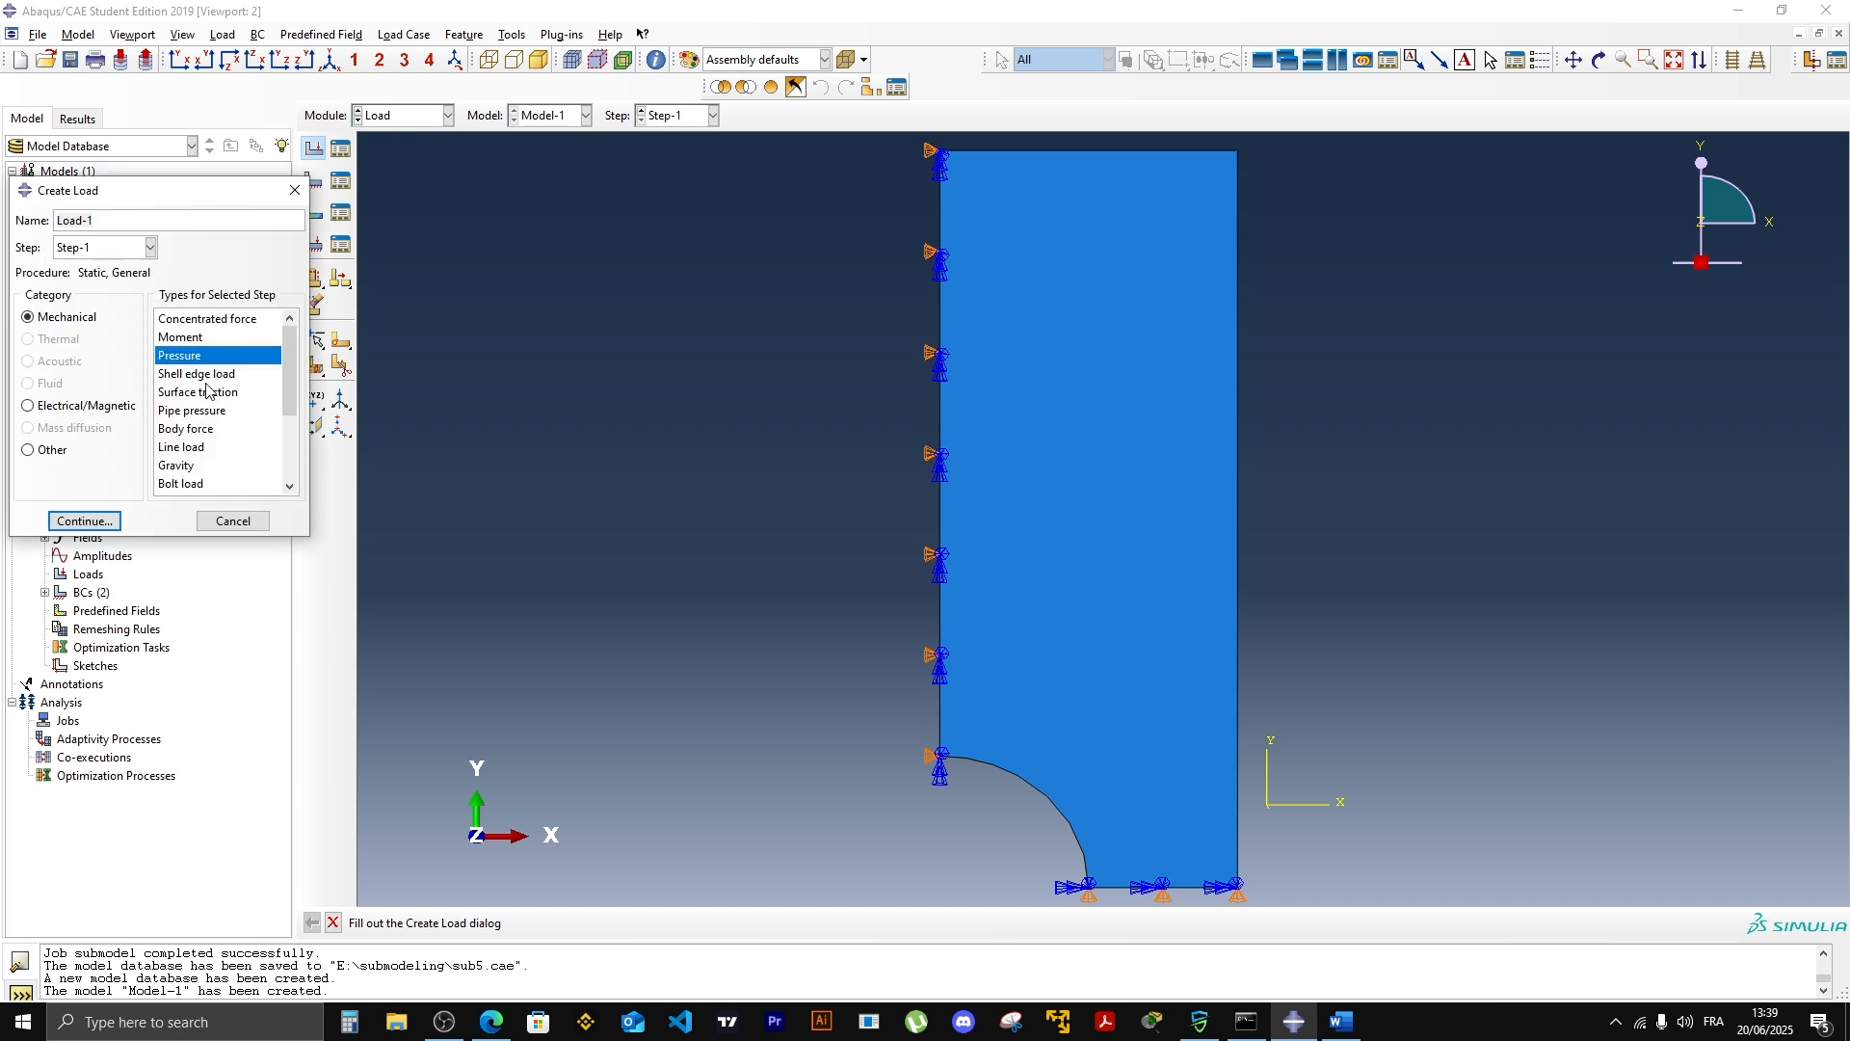
{"action": "left_click", "coordinate": [120, 522]}
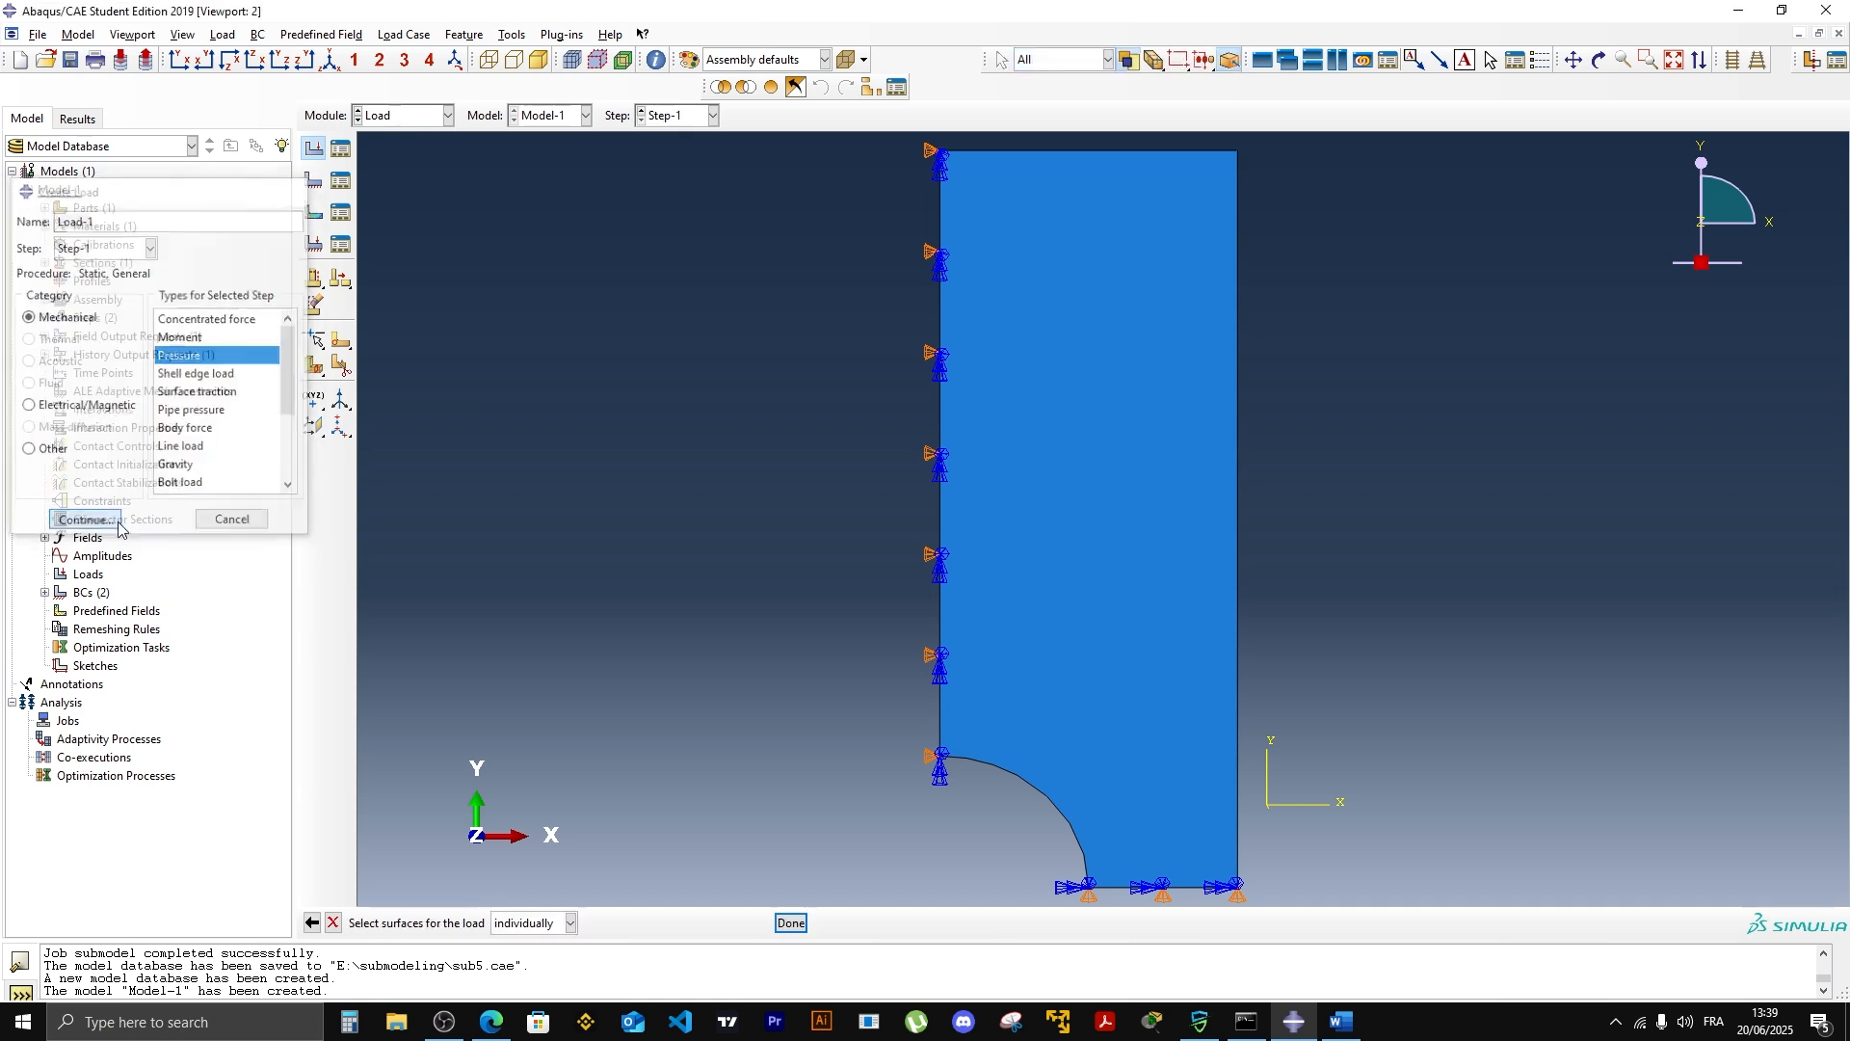
{"action": "left_click", "coordinate": [1033, 149]}
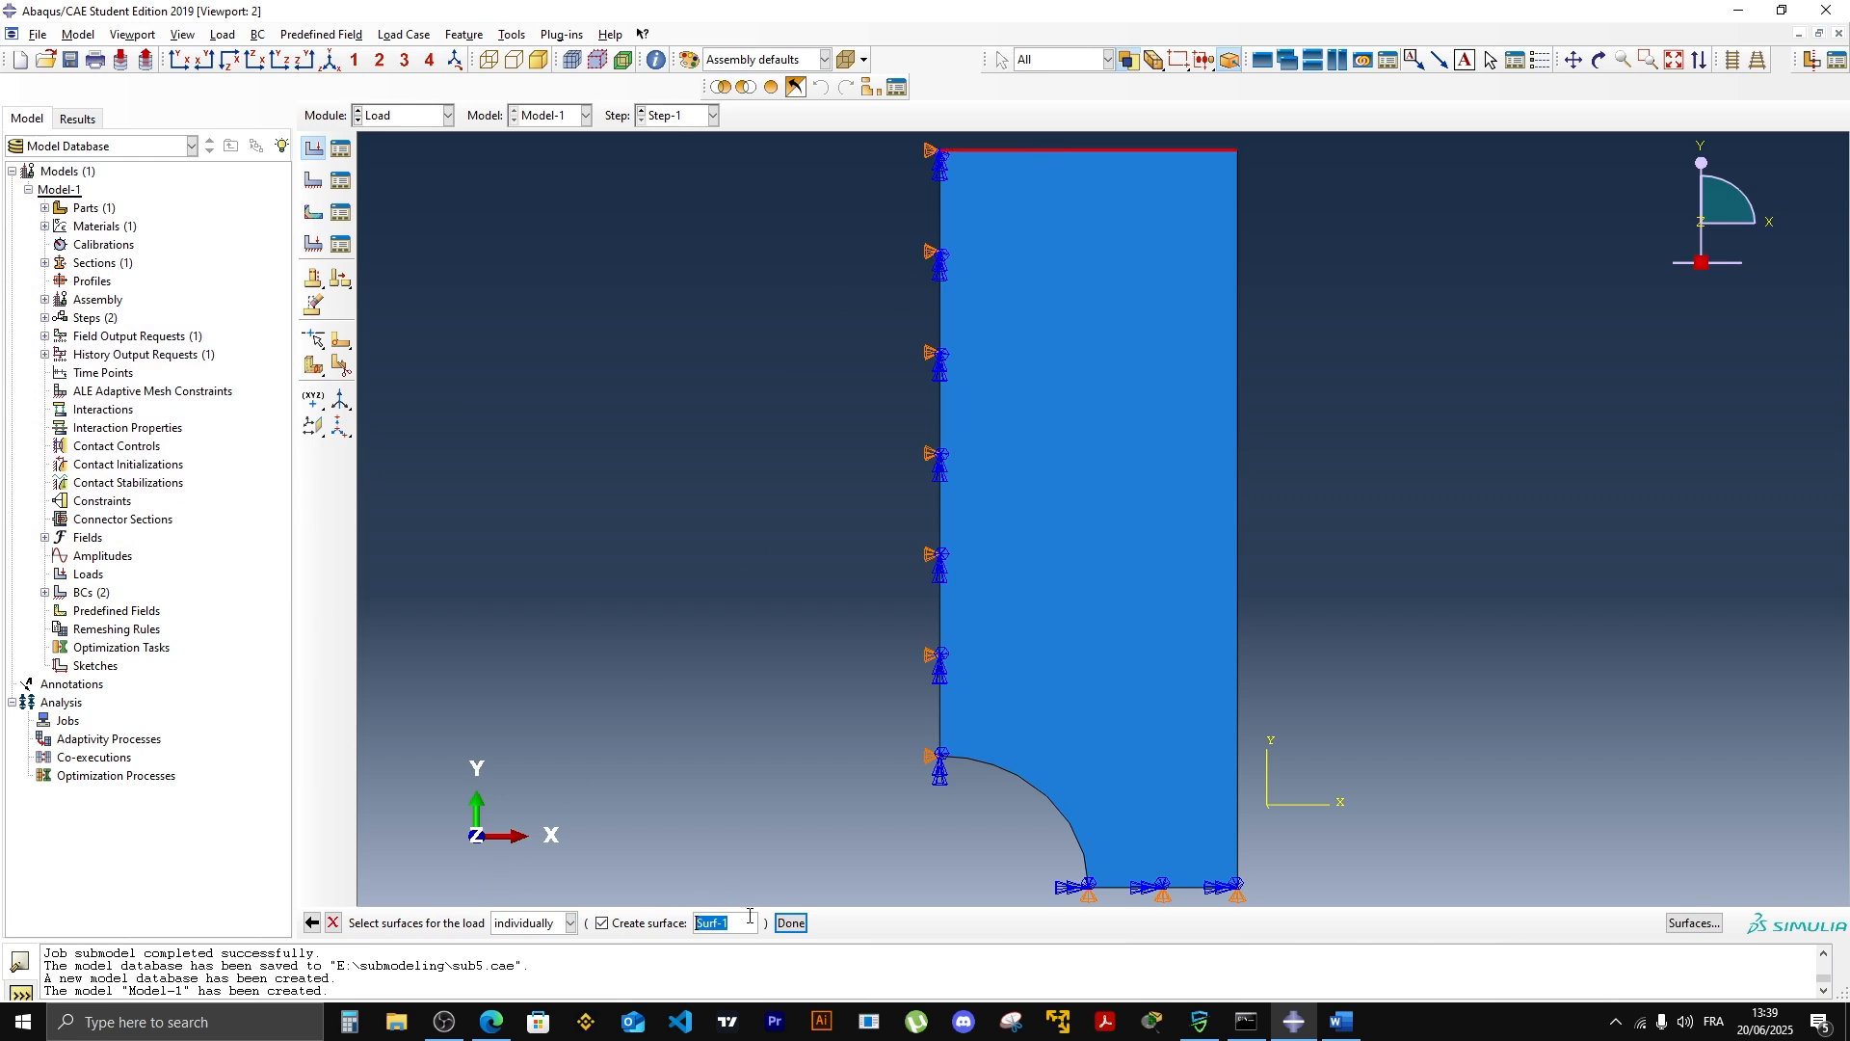
{"action": "left_click", "coordinate": [791, 922]}
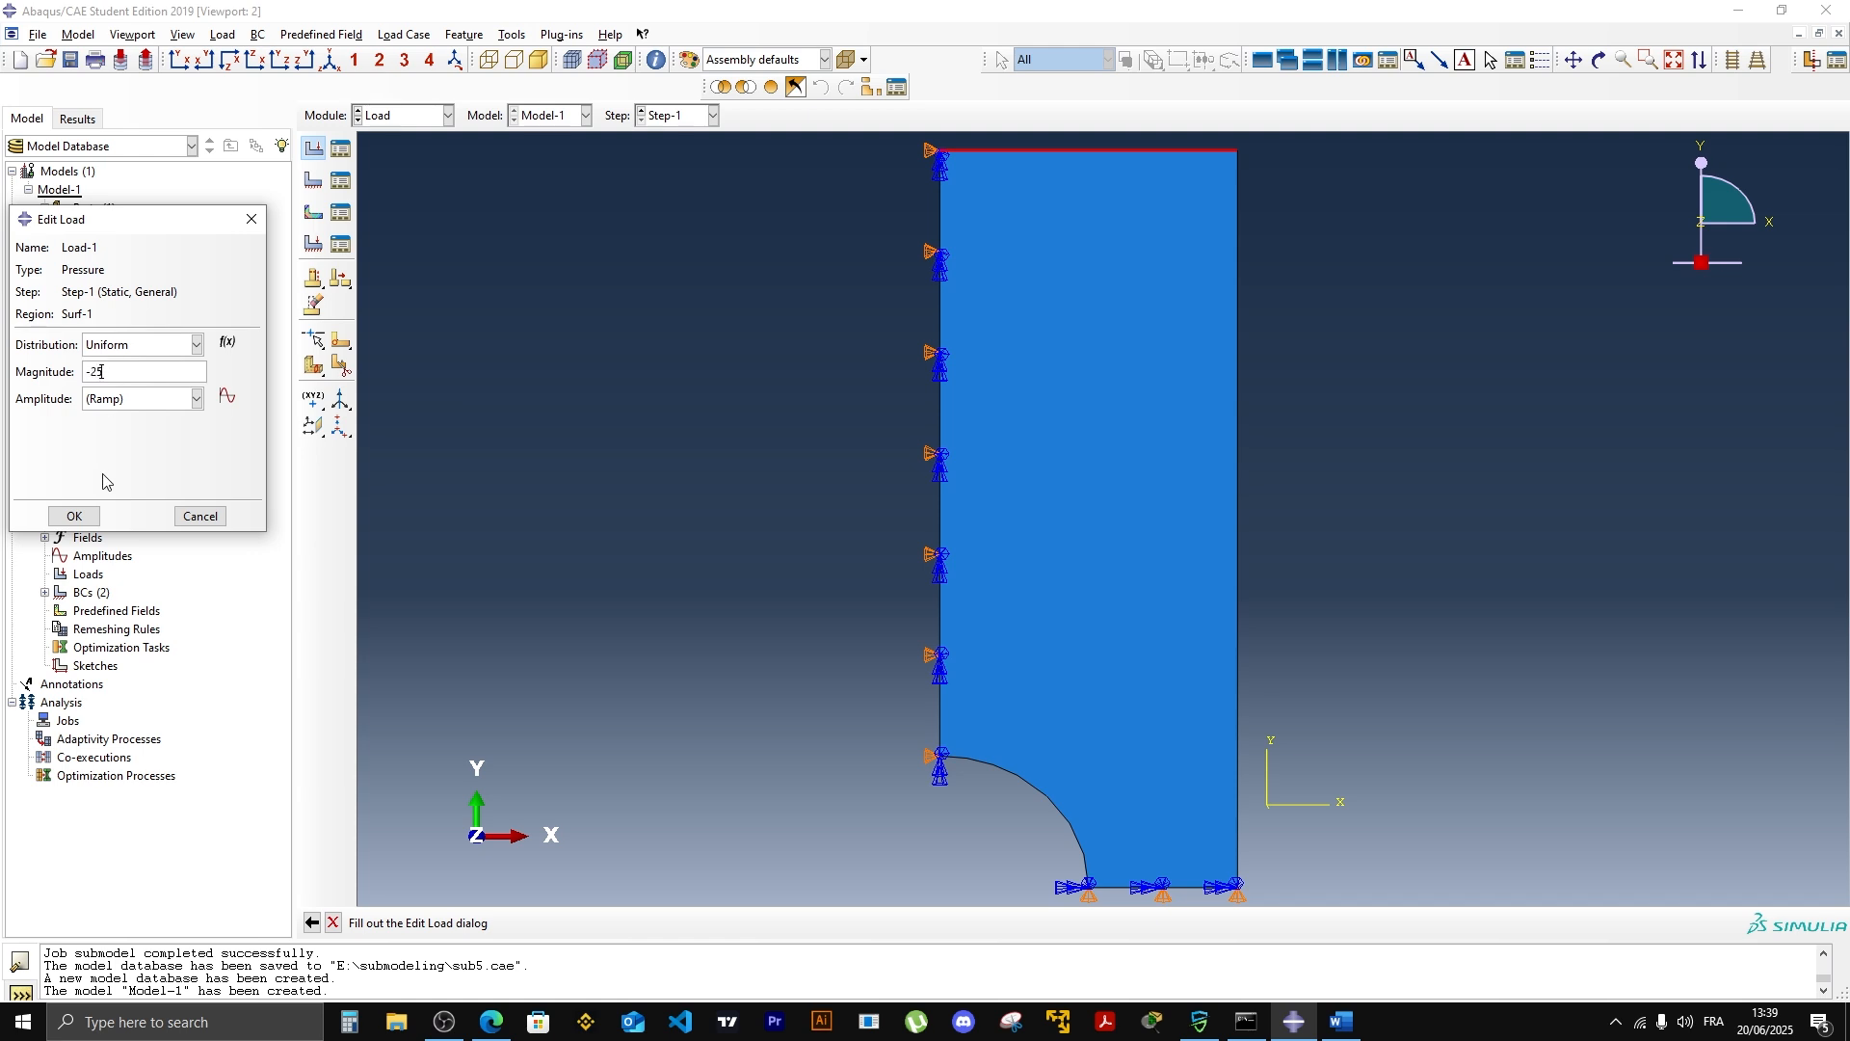
{"action": "left_click", "coordinate": [74, 515]}
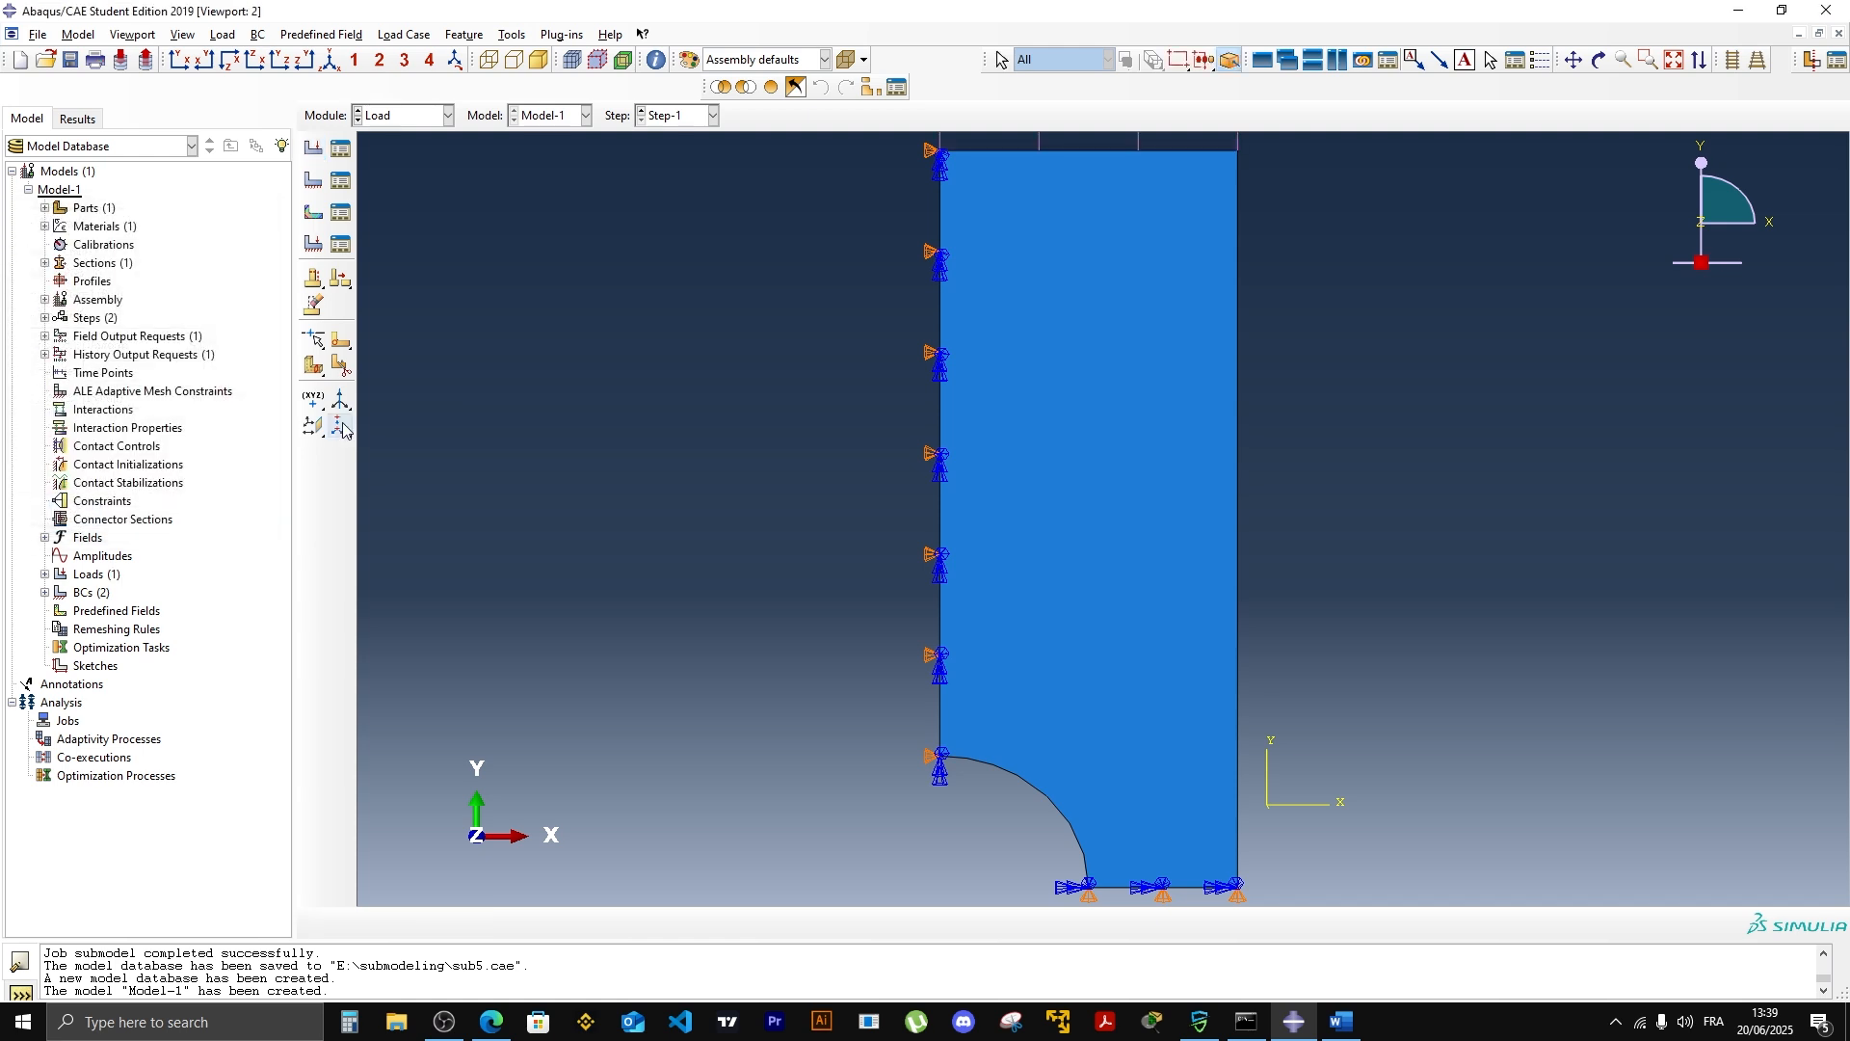
Step: Switch to the Mesh module and set the meshing object to Part-1 instead of the assembly
{"action": "left_click", "coordinate": [448, 116]}
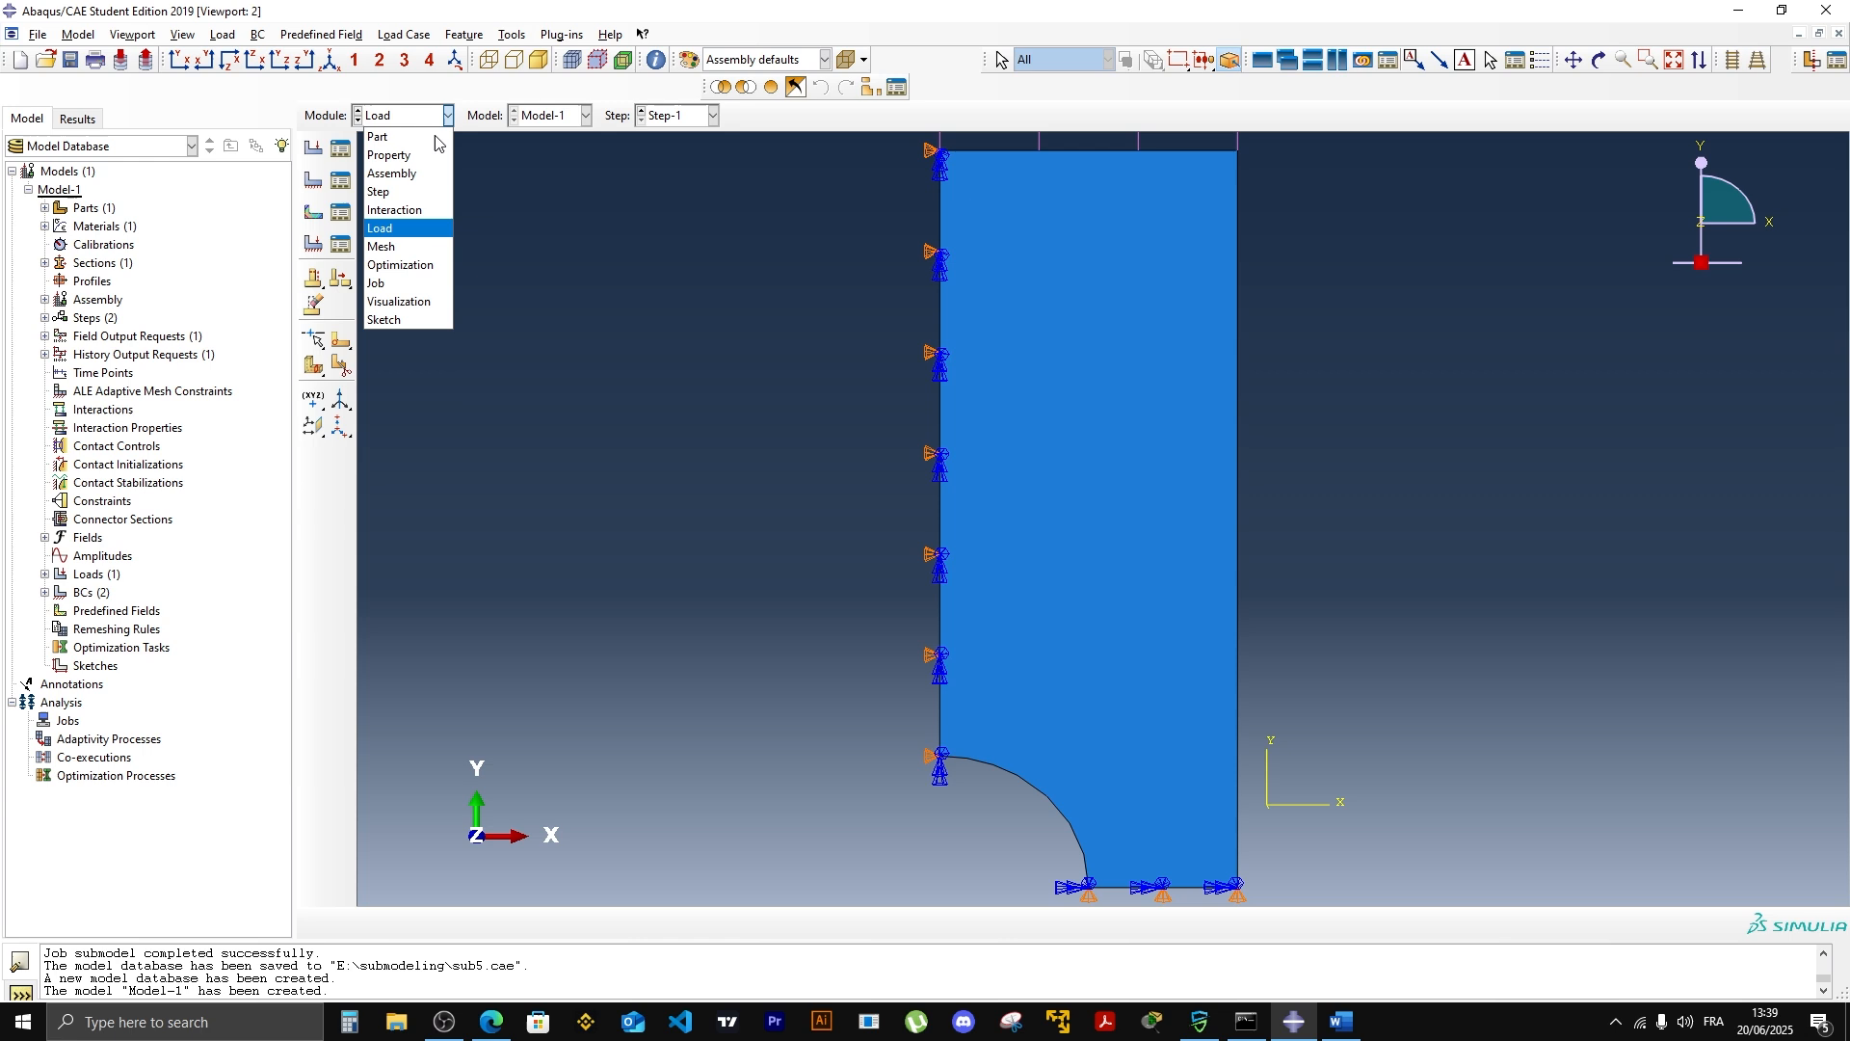
{"action": "left_click", "coordinate": [397, 249]}
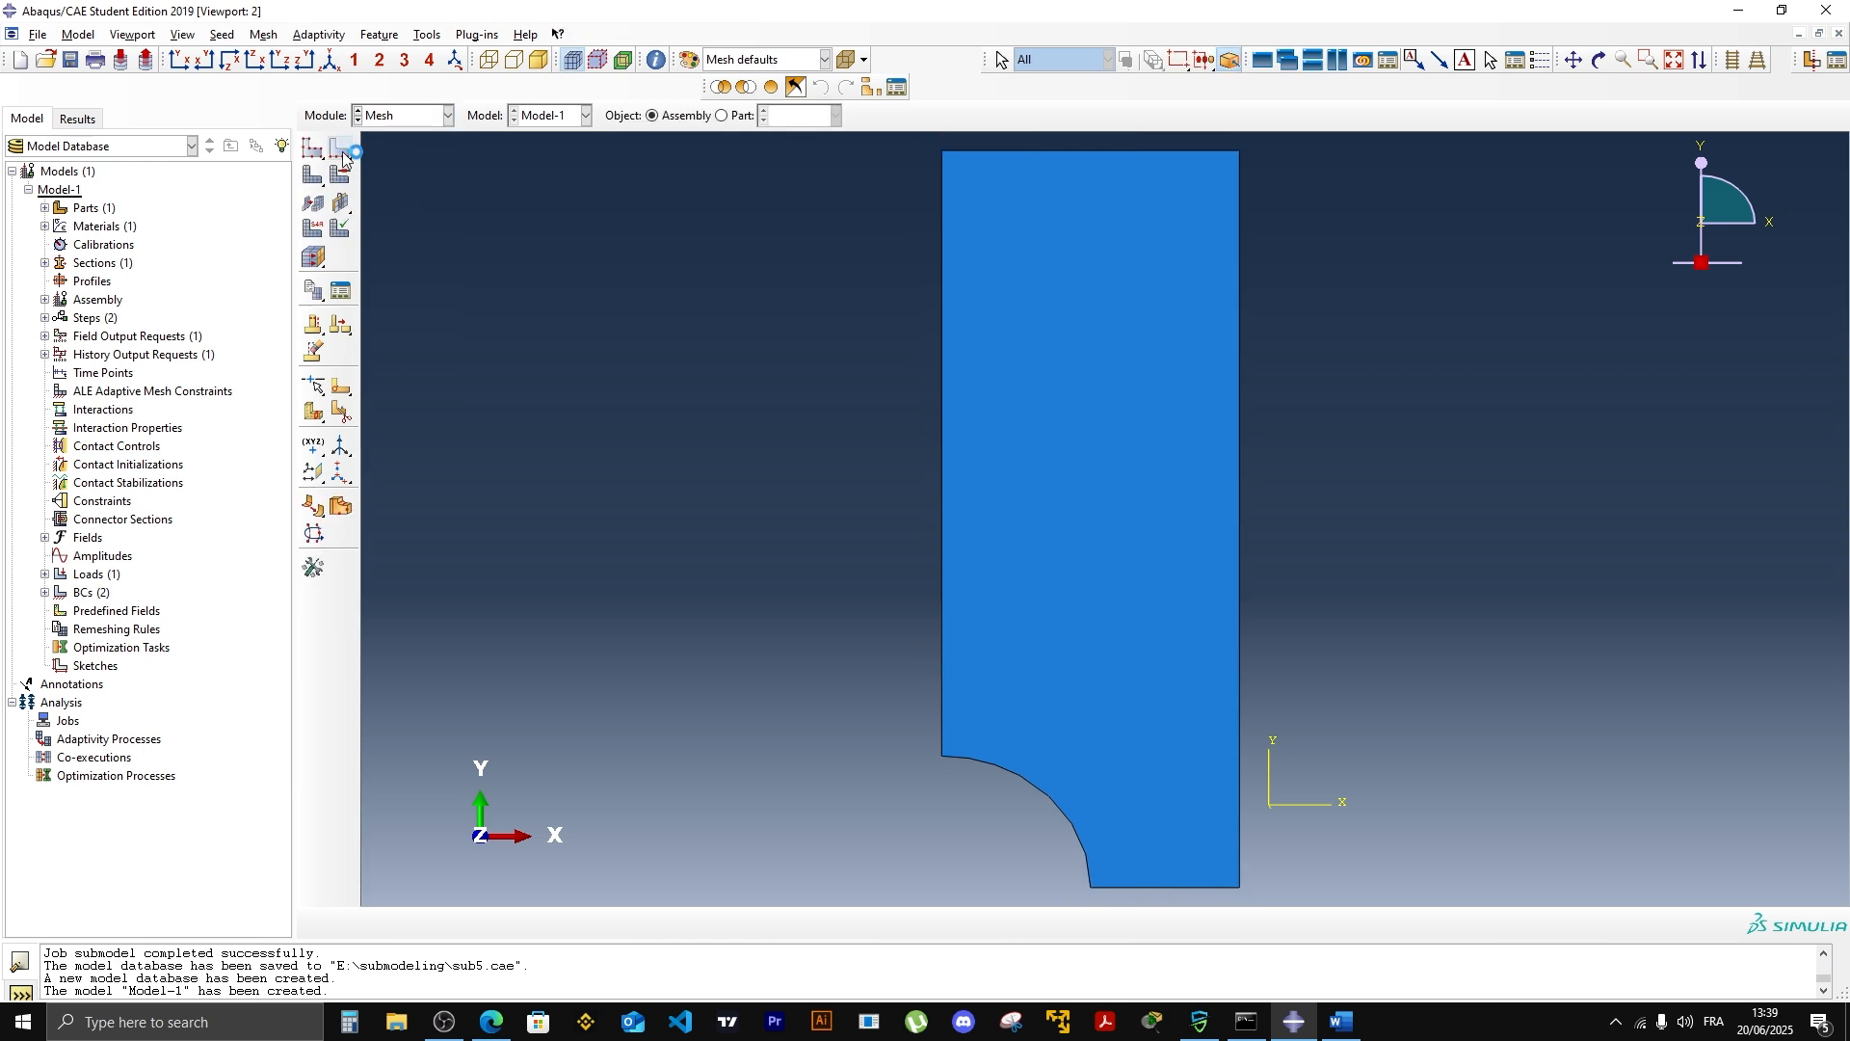
{"action": "left_click", "coordinate": [722, 116]}
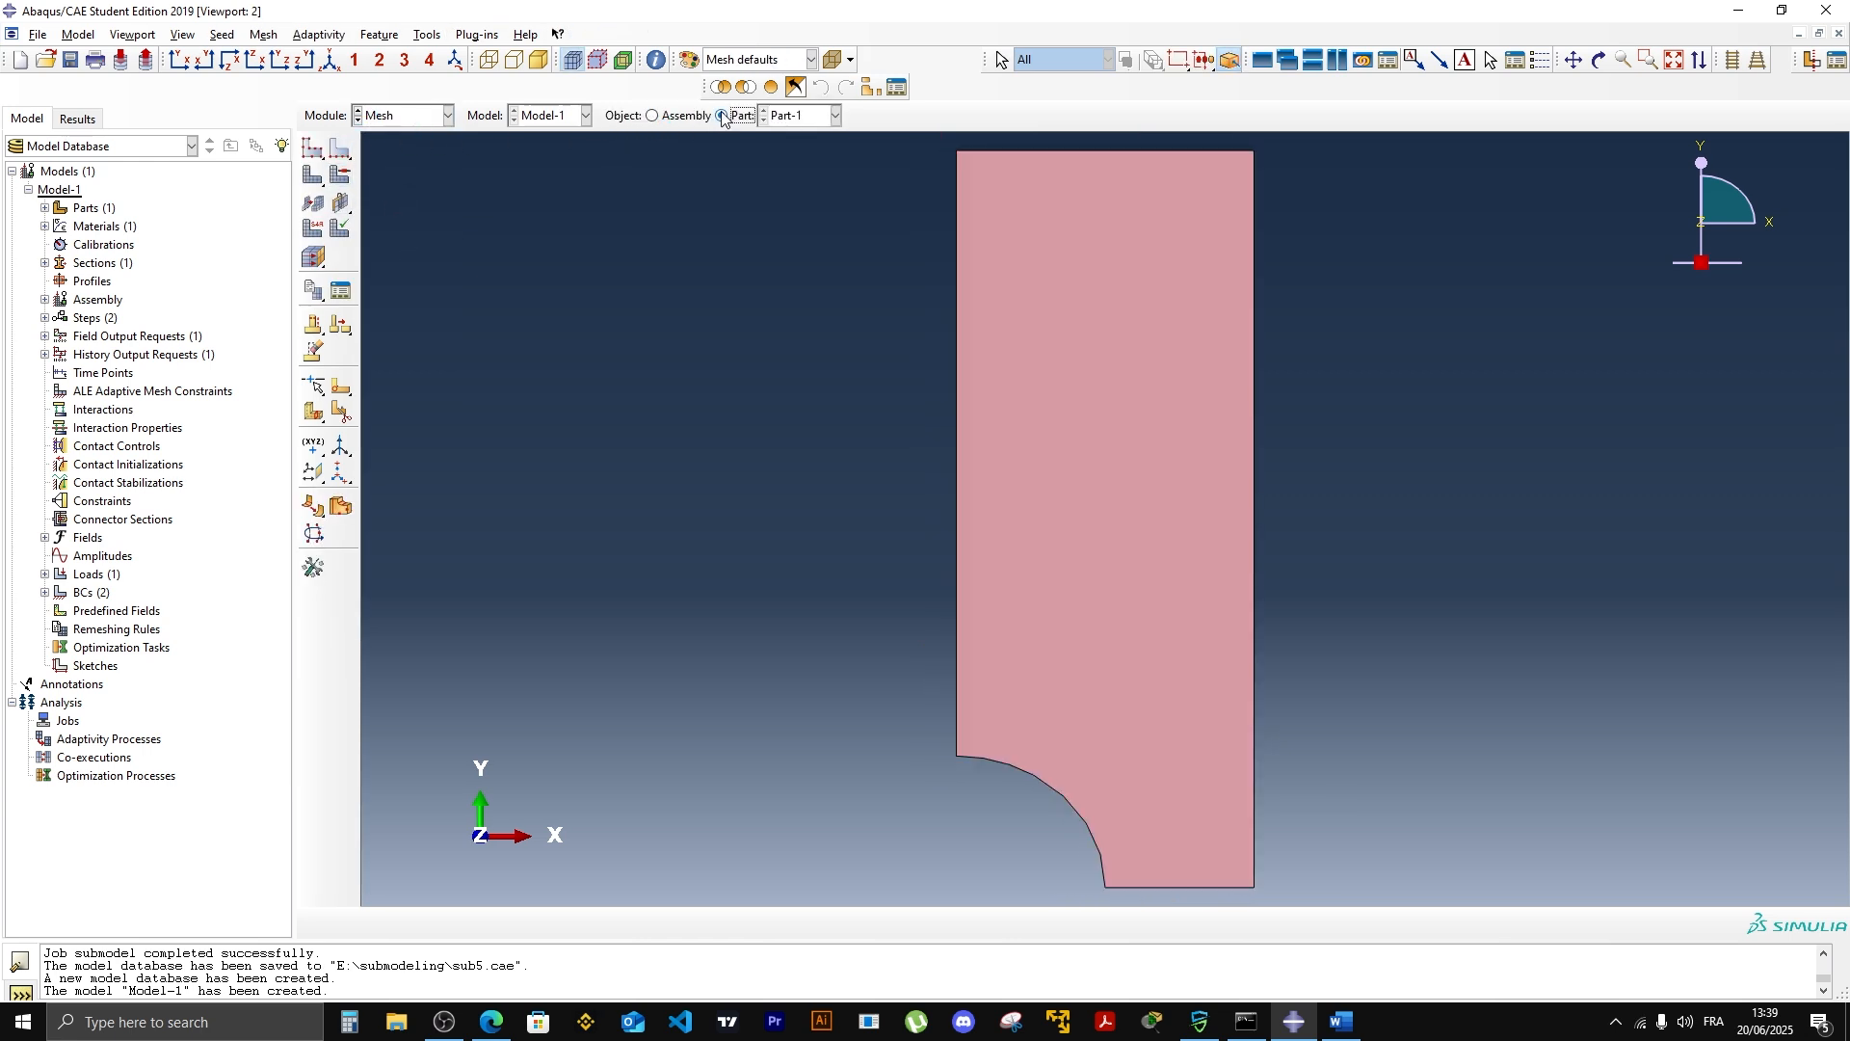
Step: Seed Part-1 with an approximate global size of 1 and mesh the part
{"action": "left_click", "coordinate": [312, 147]}
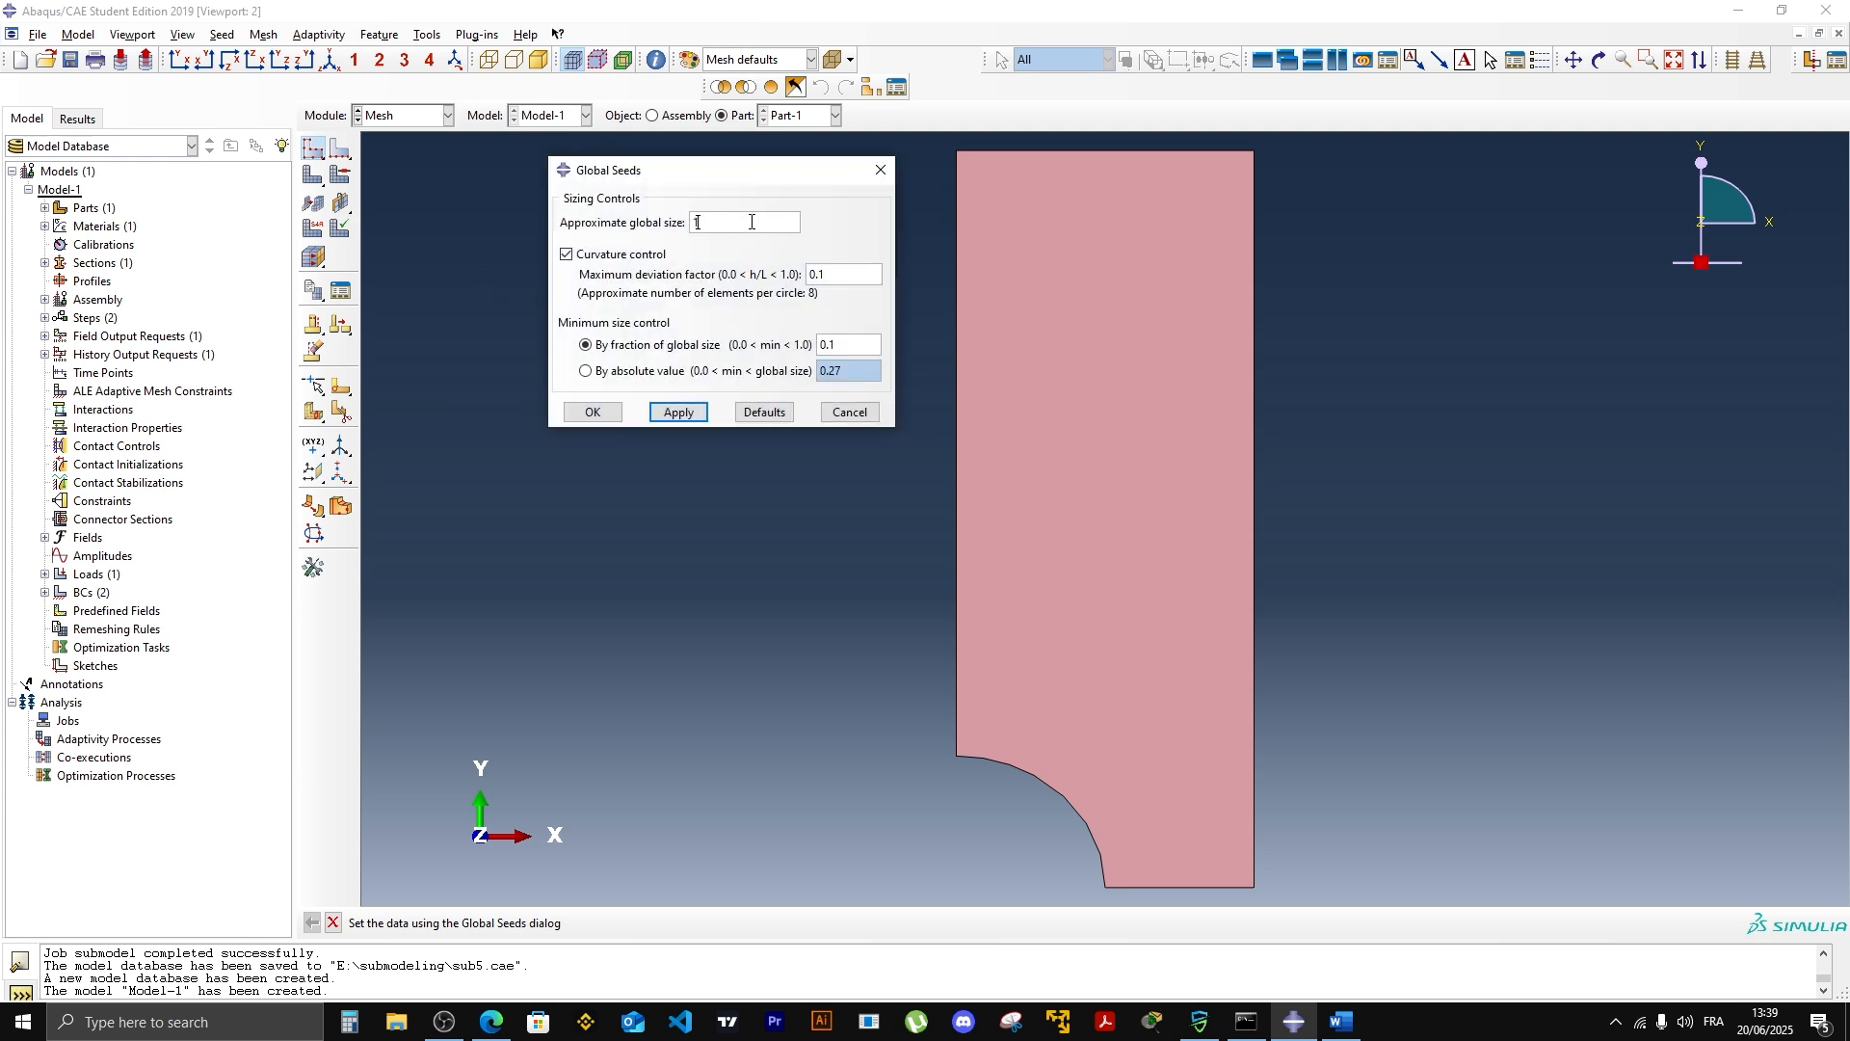
{"action": "left_click", "coordinate": [677, 414]}
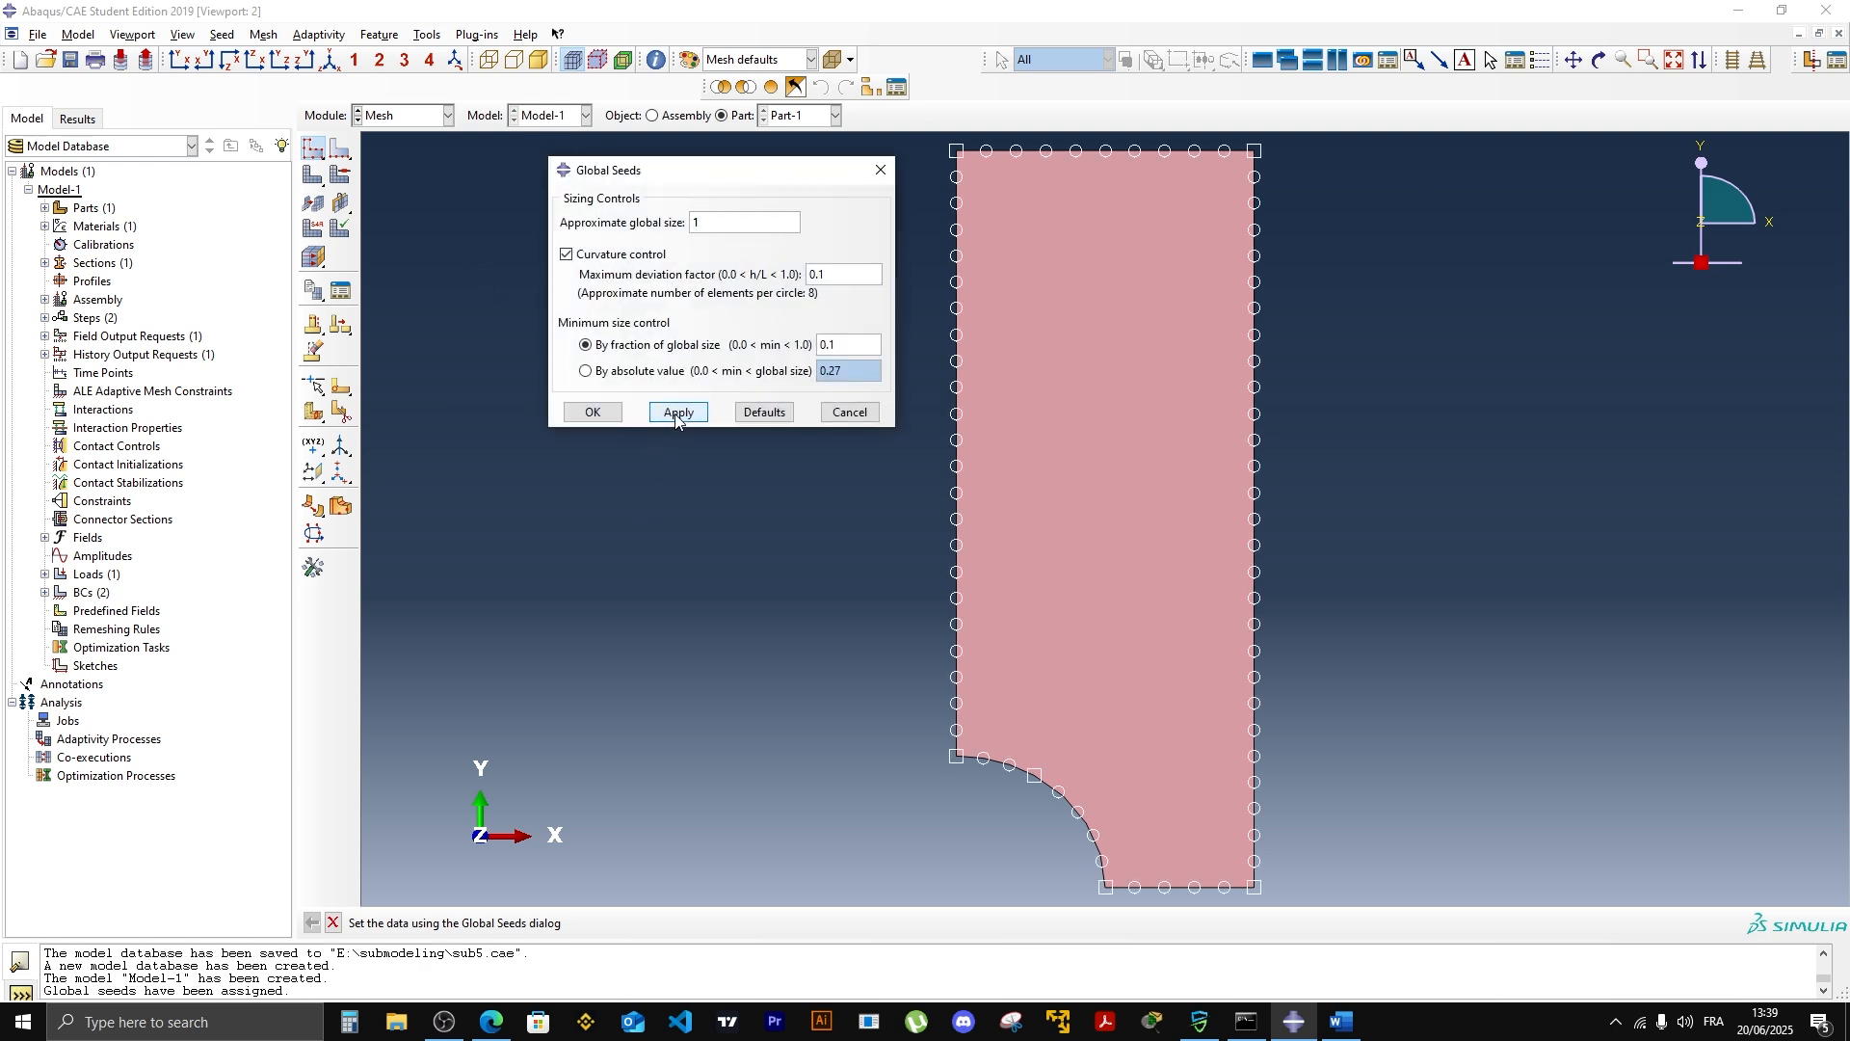
{"action": "left_click", "coordinate": [592, 412]}
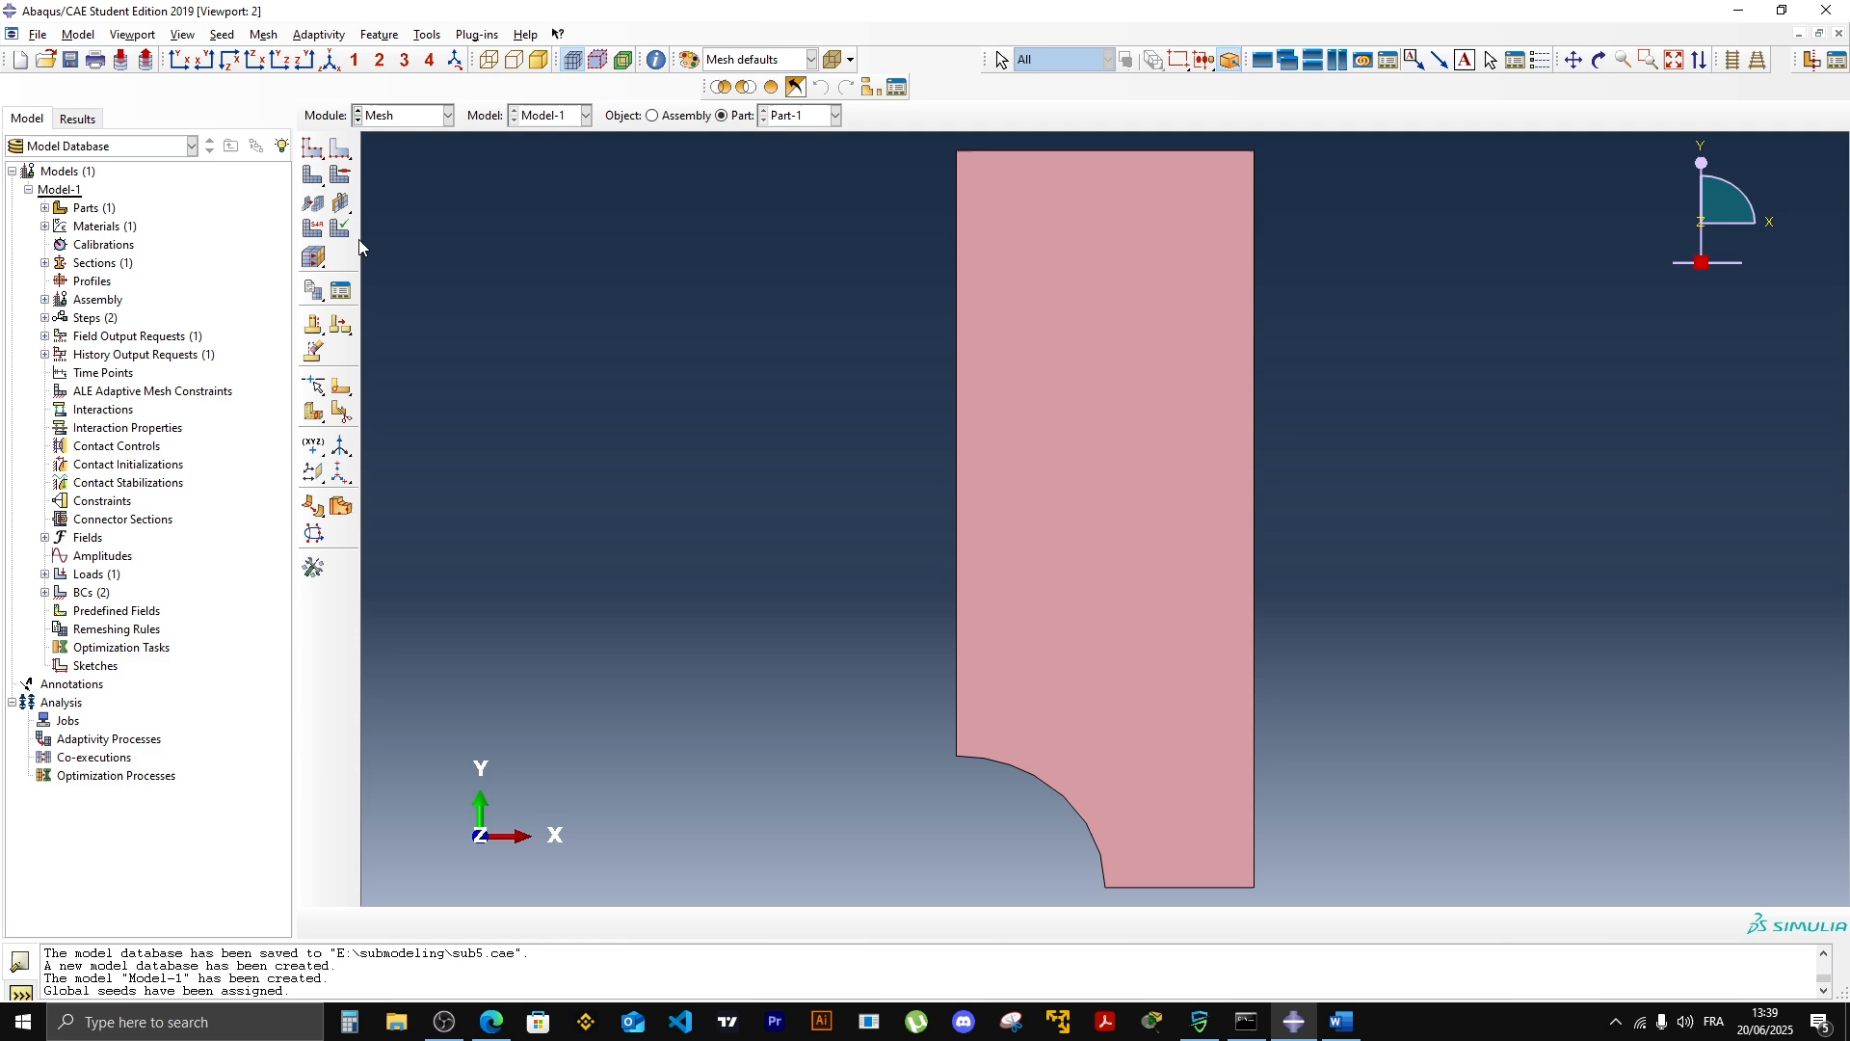
{"action": "left_click", "coordinate": [312, 174]}
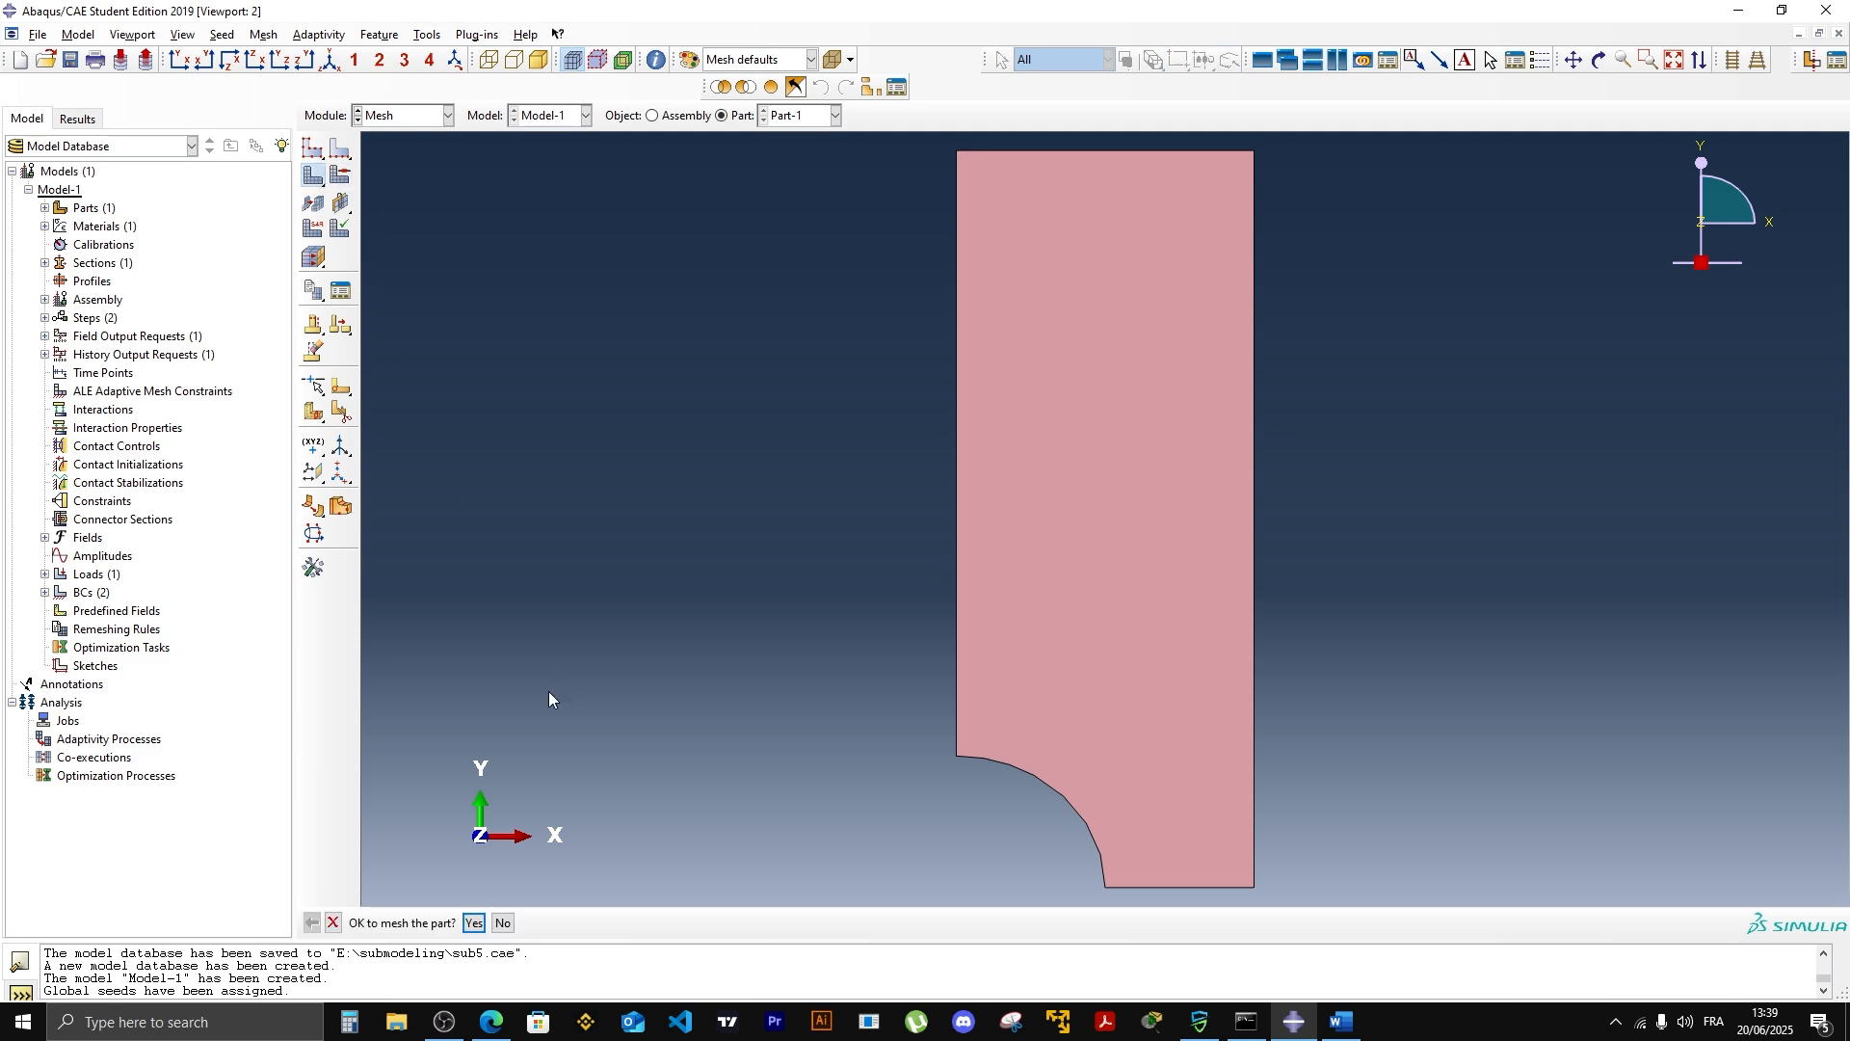
{"action": "left_click", "coordinate": [475, 924]}
Step: Assign standard linear plane stress quadrilateral elements with reduced integration (CPS4R) to the meshed plate
{"action": "left_click", "coordinate": [312, 227]}
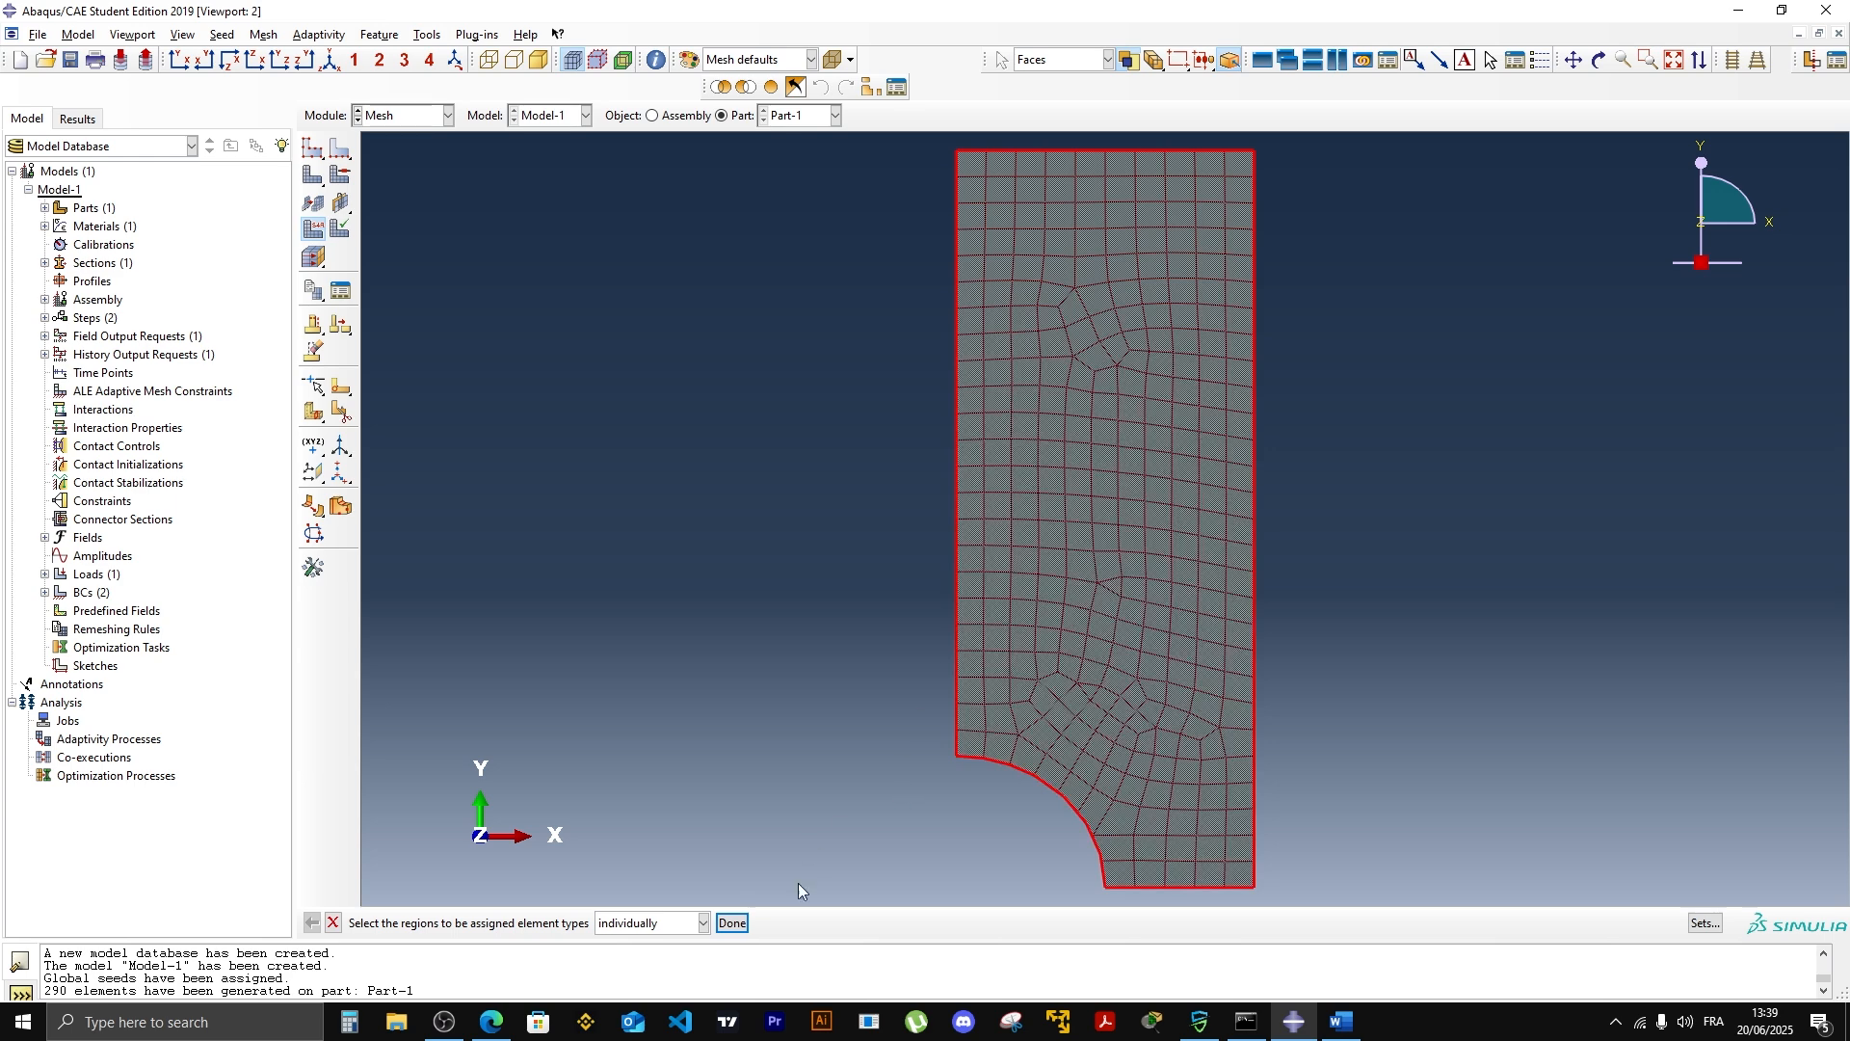
{"action": "left_click", "coordinate": [732, 922]}
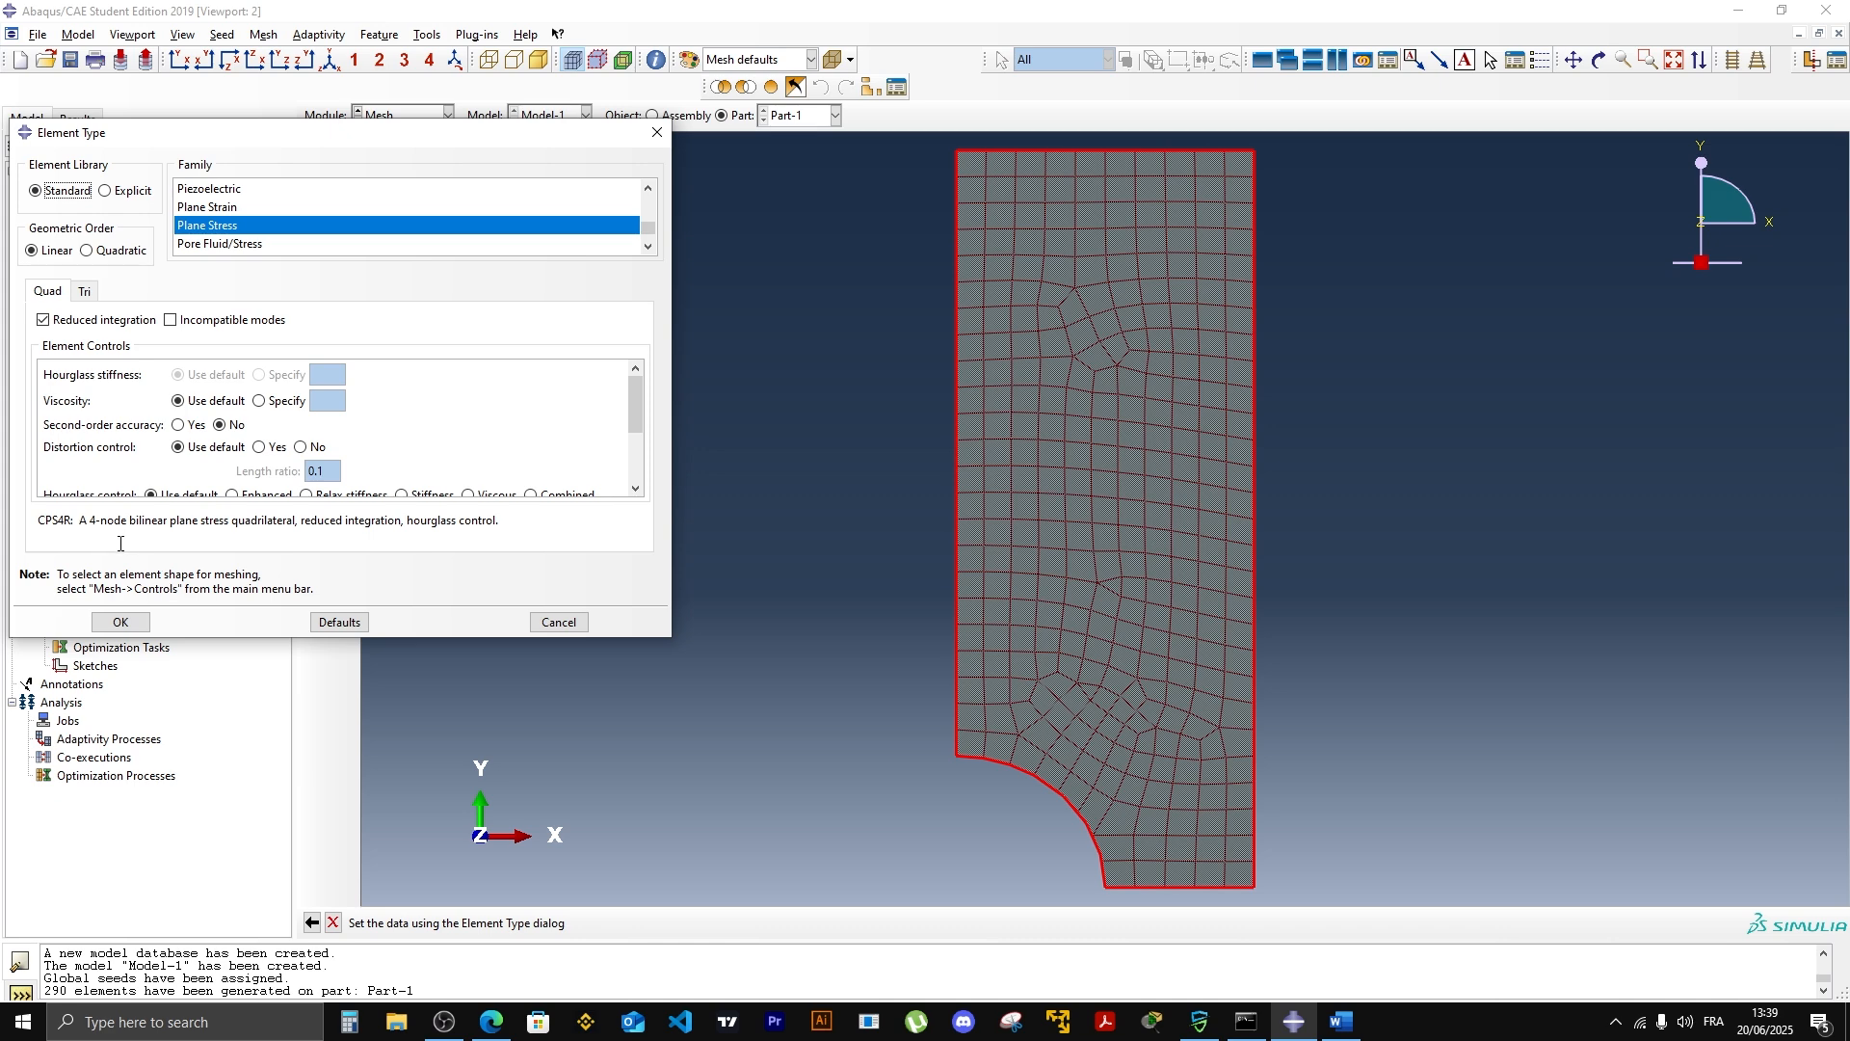
{"action": "left_click", "coordinate": [121, 623]}
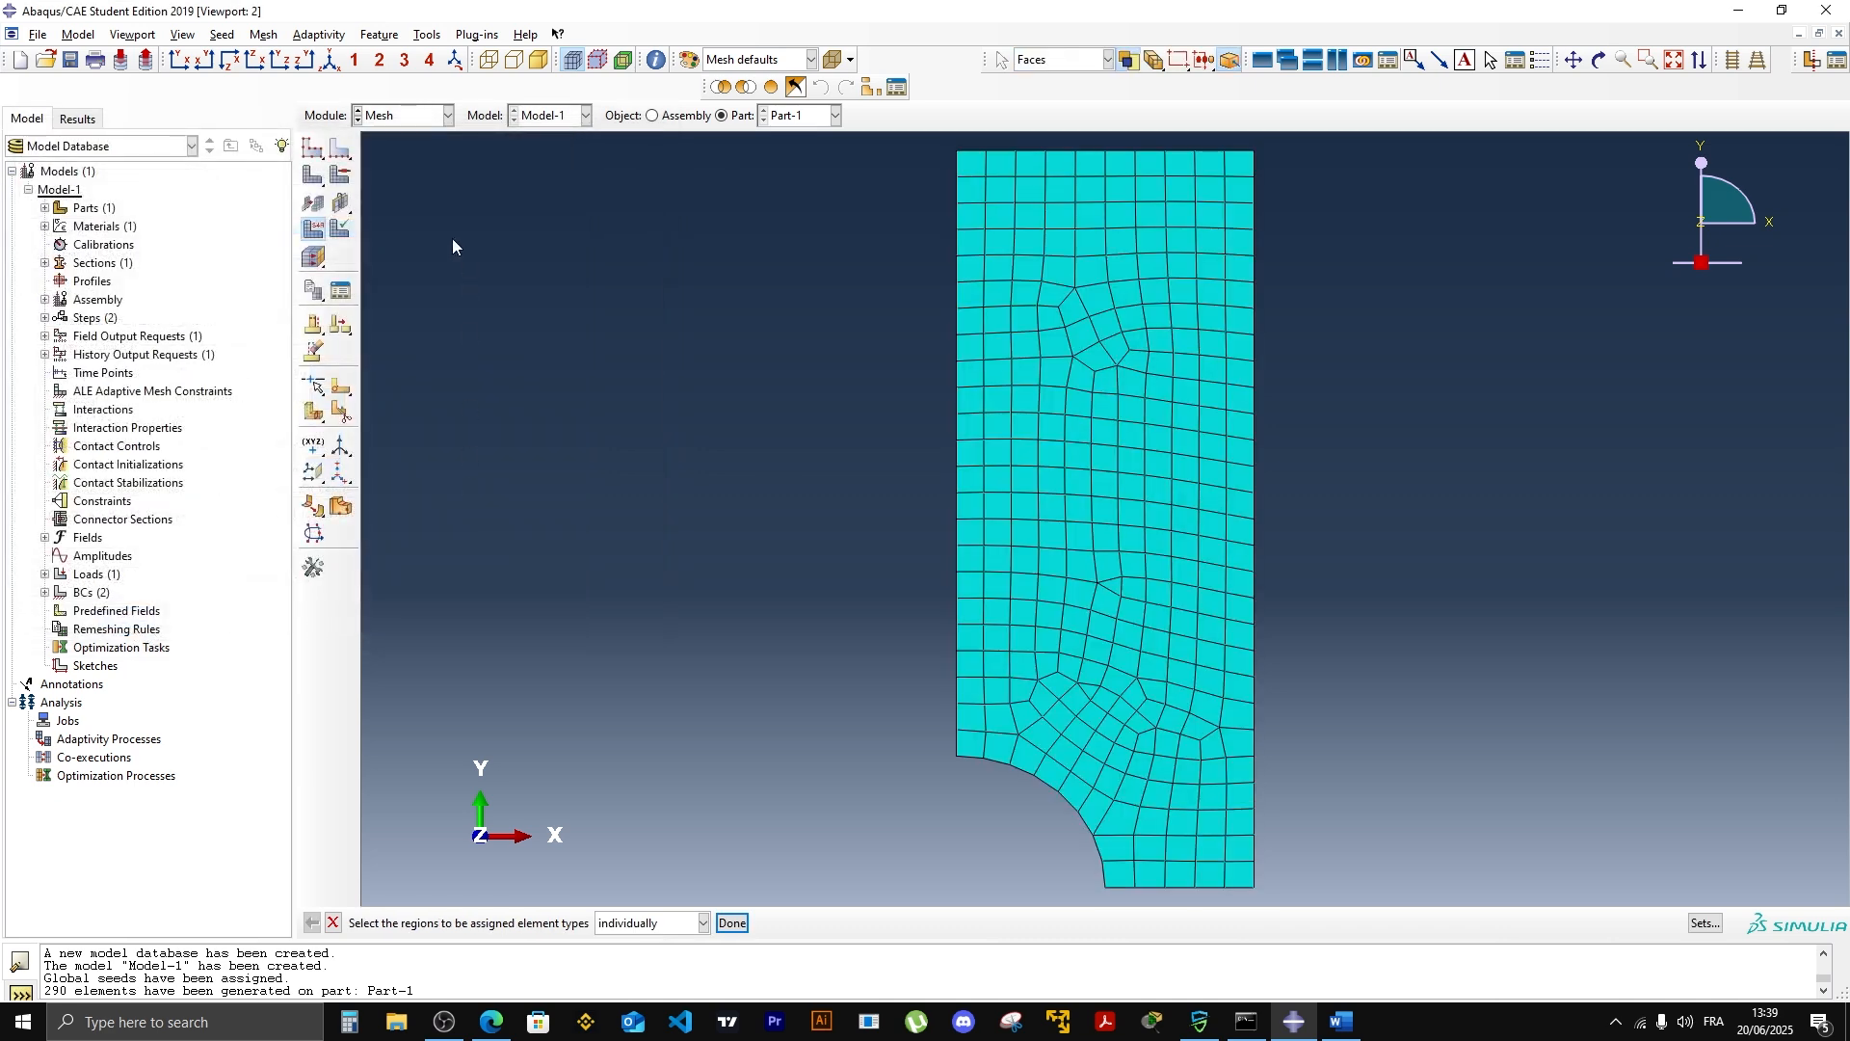
Step: In the Job module, create a full analysis job named global for Model-1 and submit it, overwriting the existing job files
{"action": "left_click", "coordinate": [447, 116]}
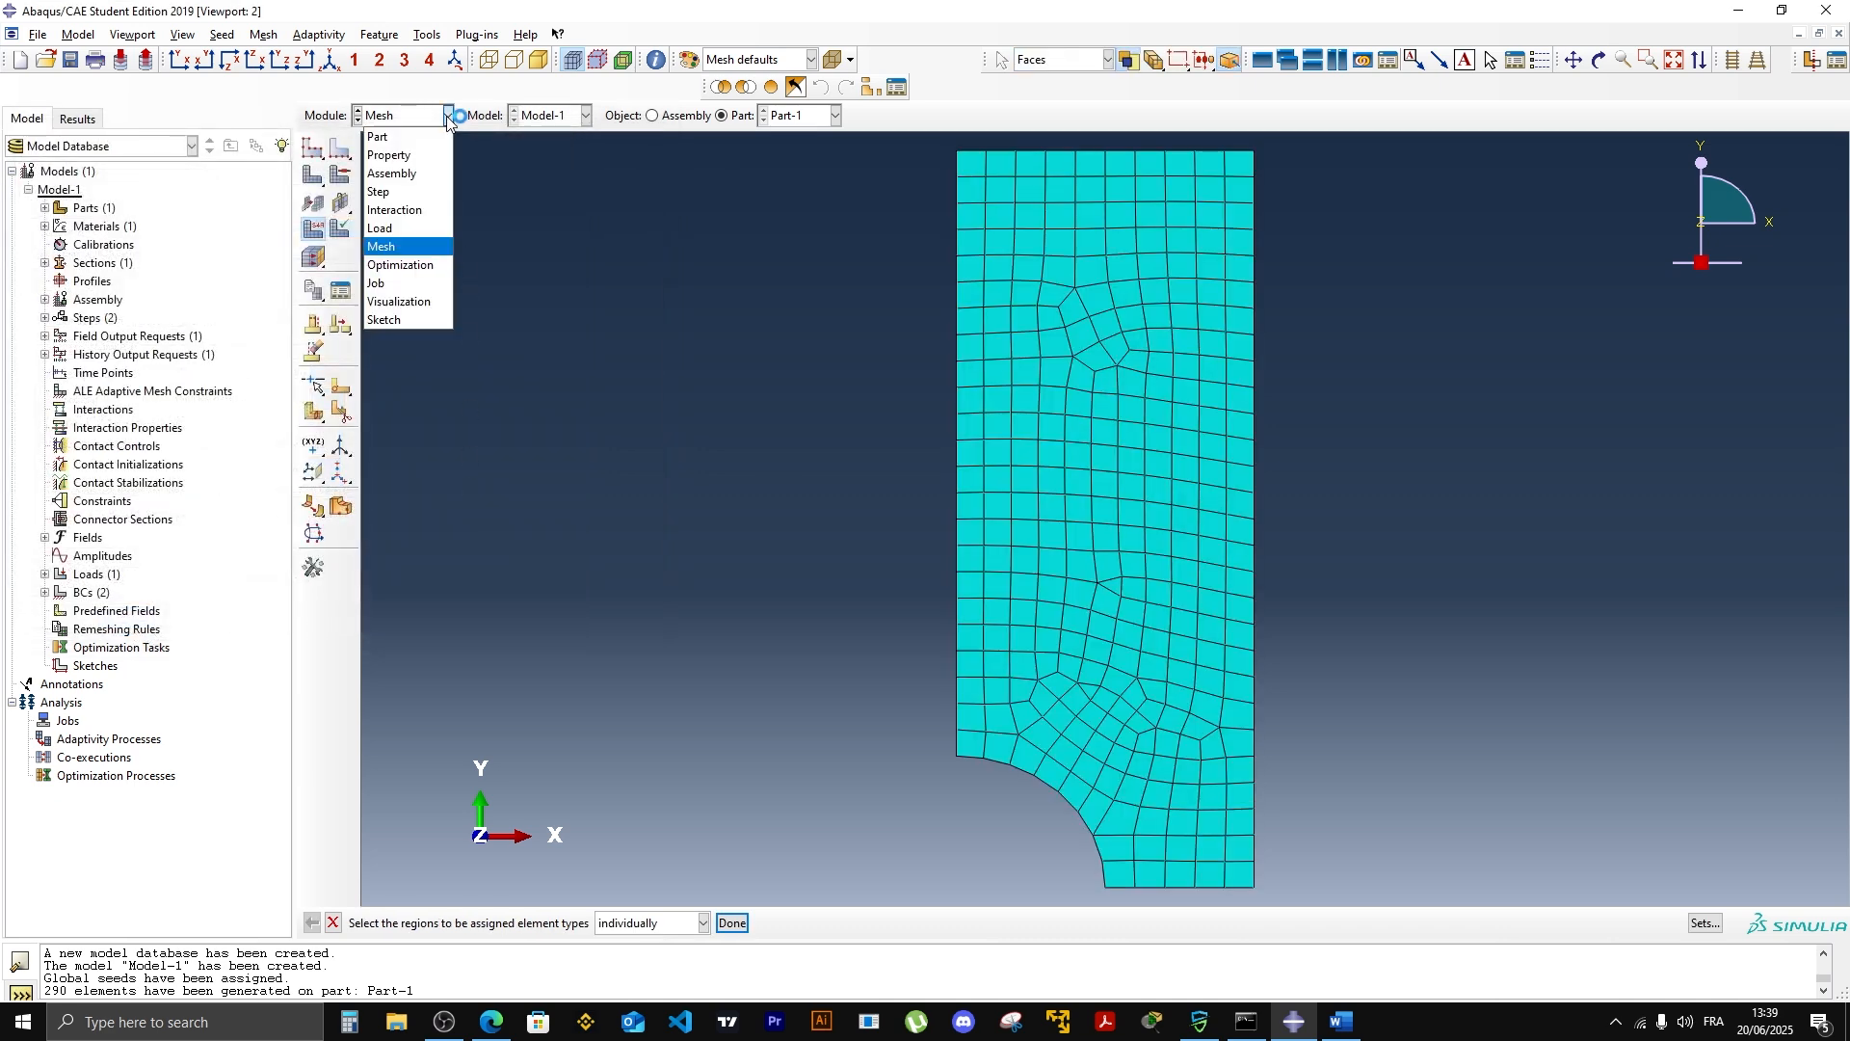
{"action": "left_click", "coordinate": [398, 285]}
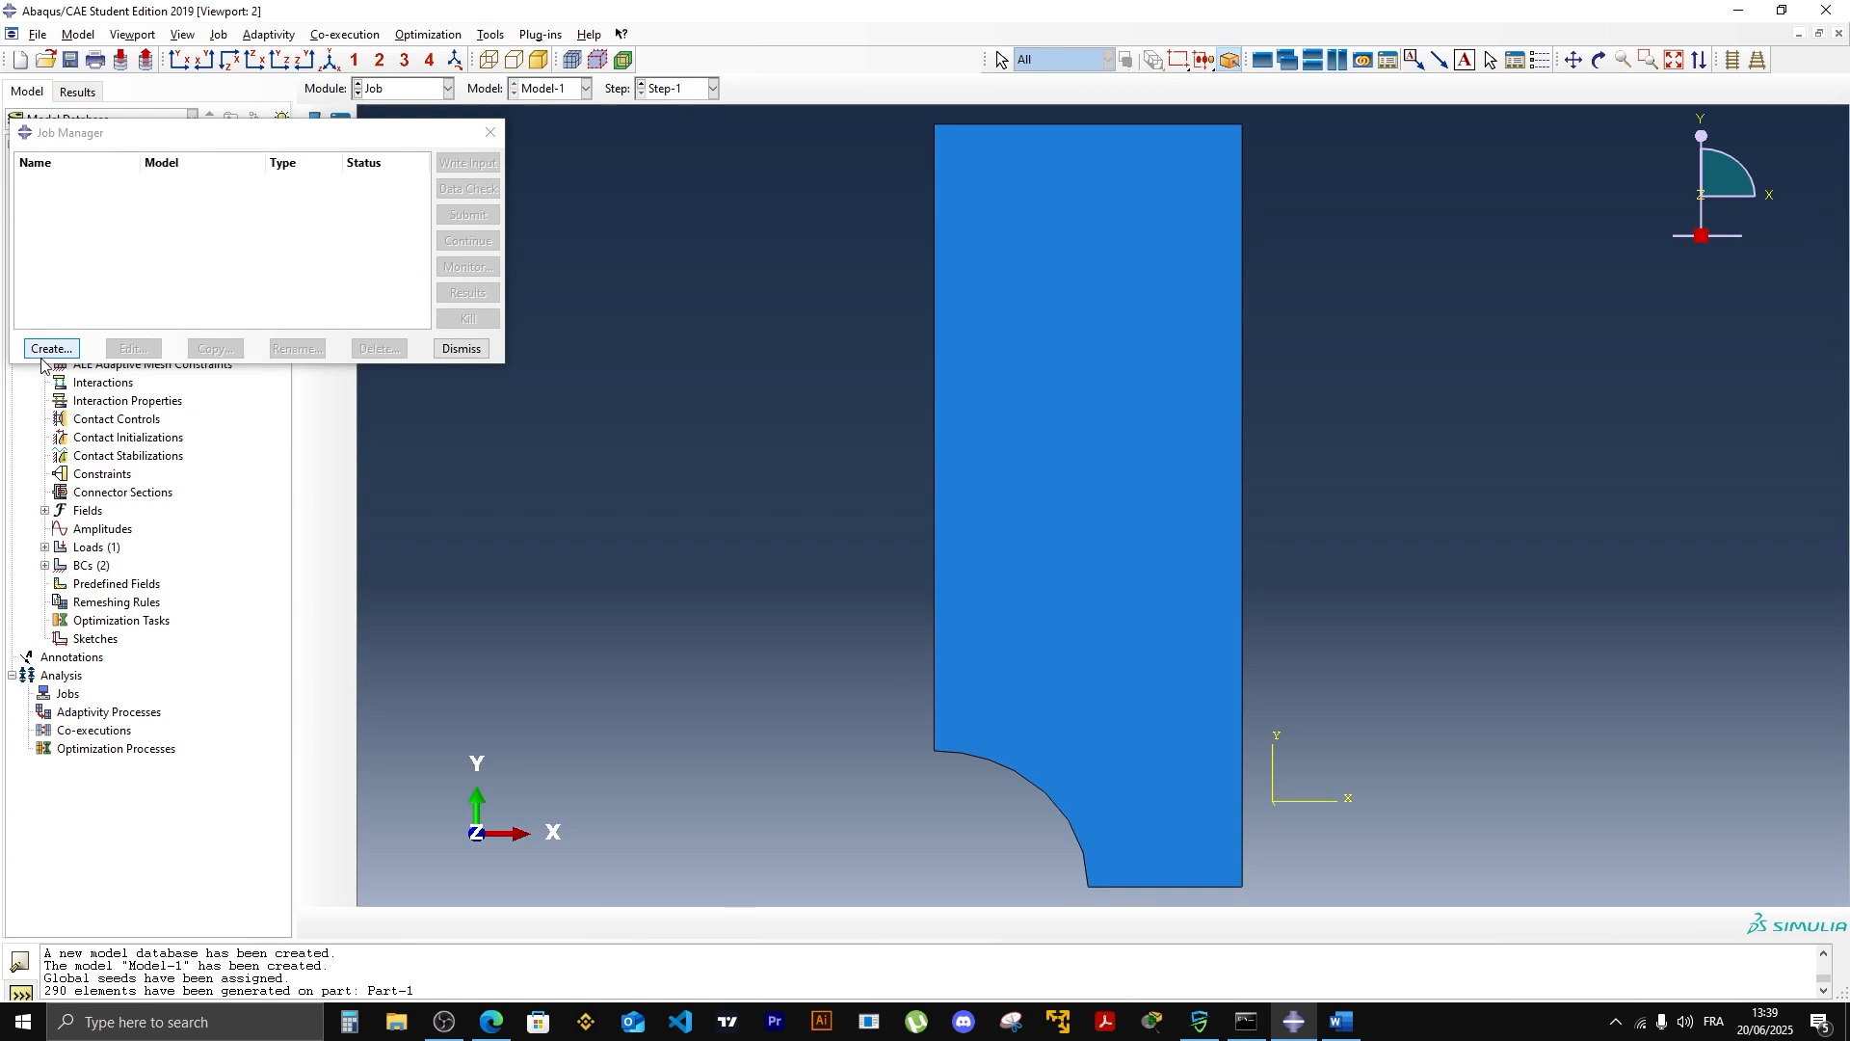
{"action": "left_click", "coordinate": [44, 364]}
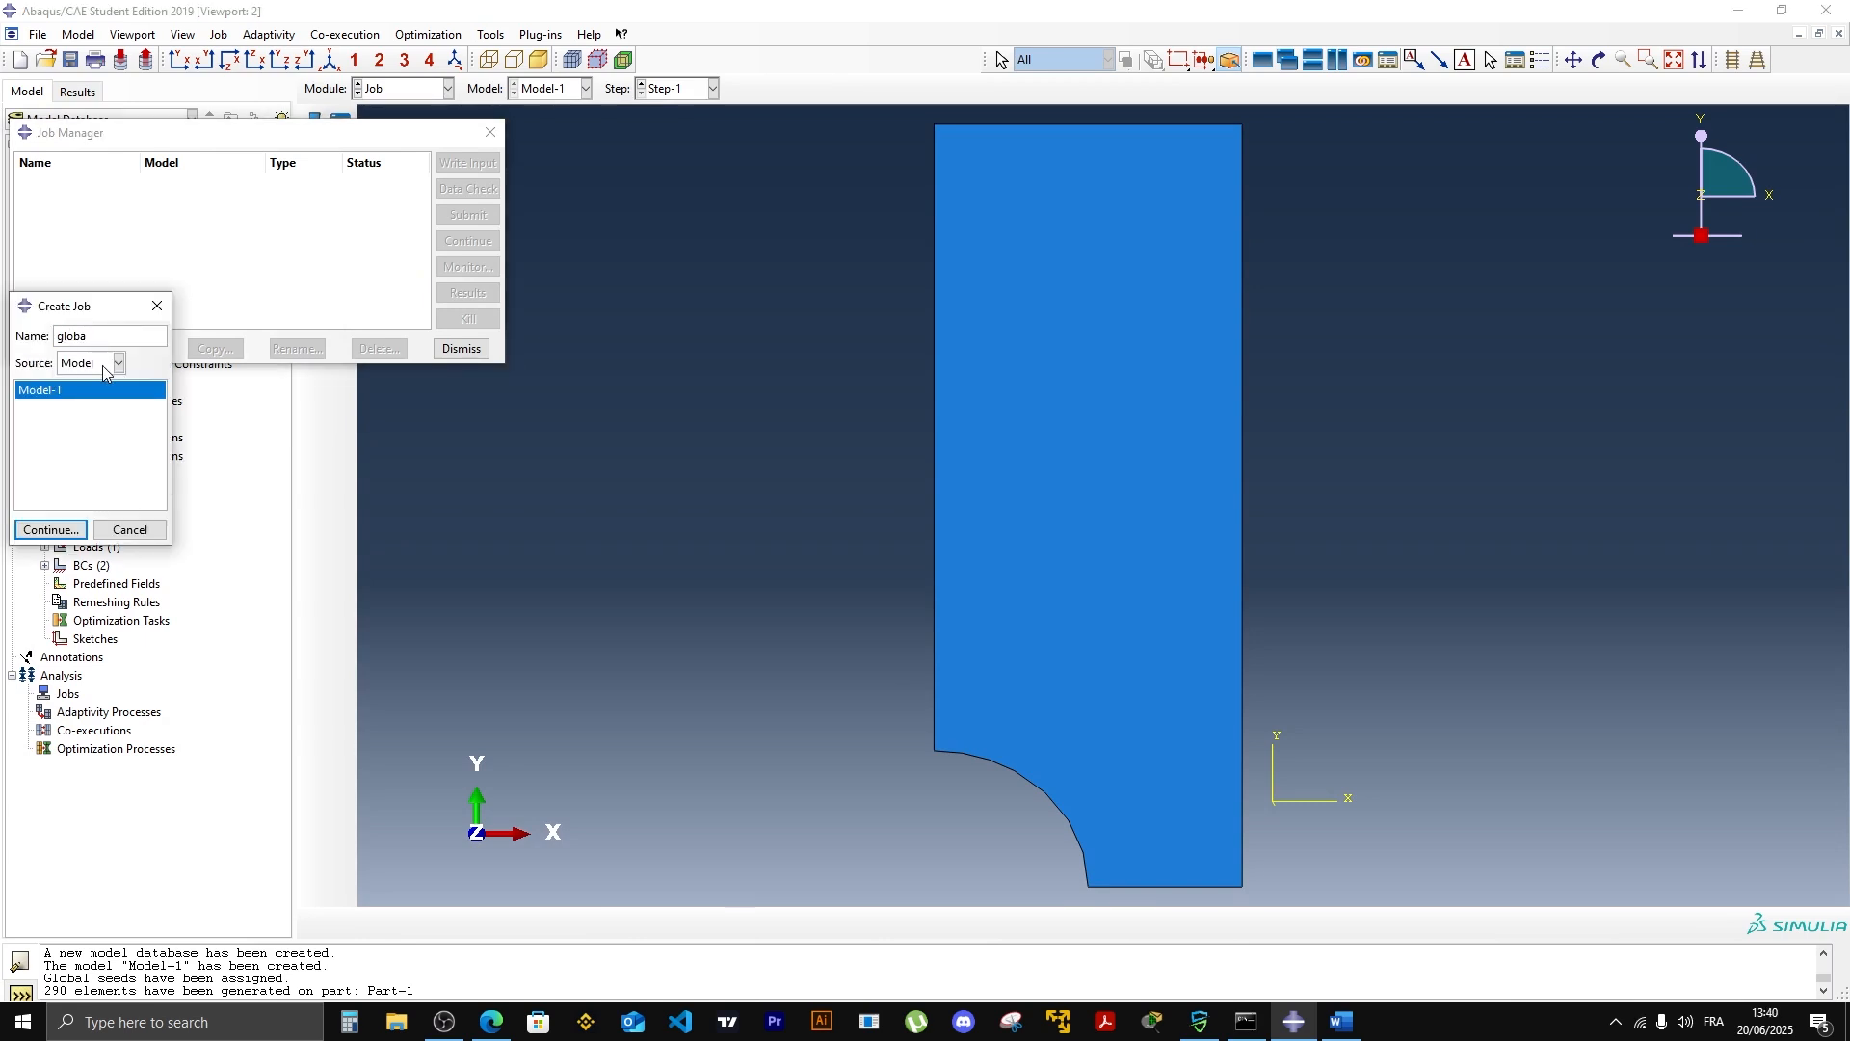
{"action": "left_click", "coordinate": [50, 530]}
{"action": "left_click", "coordinate": [130, 561]}
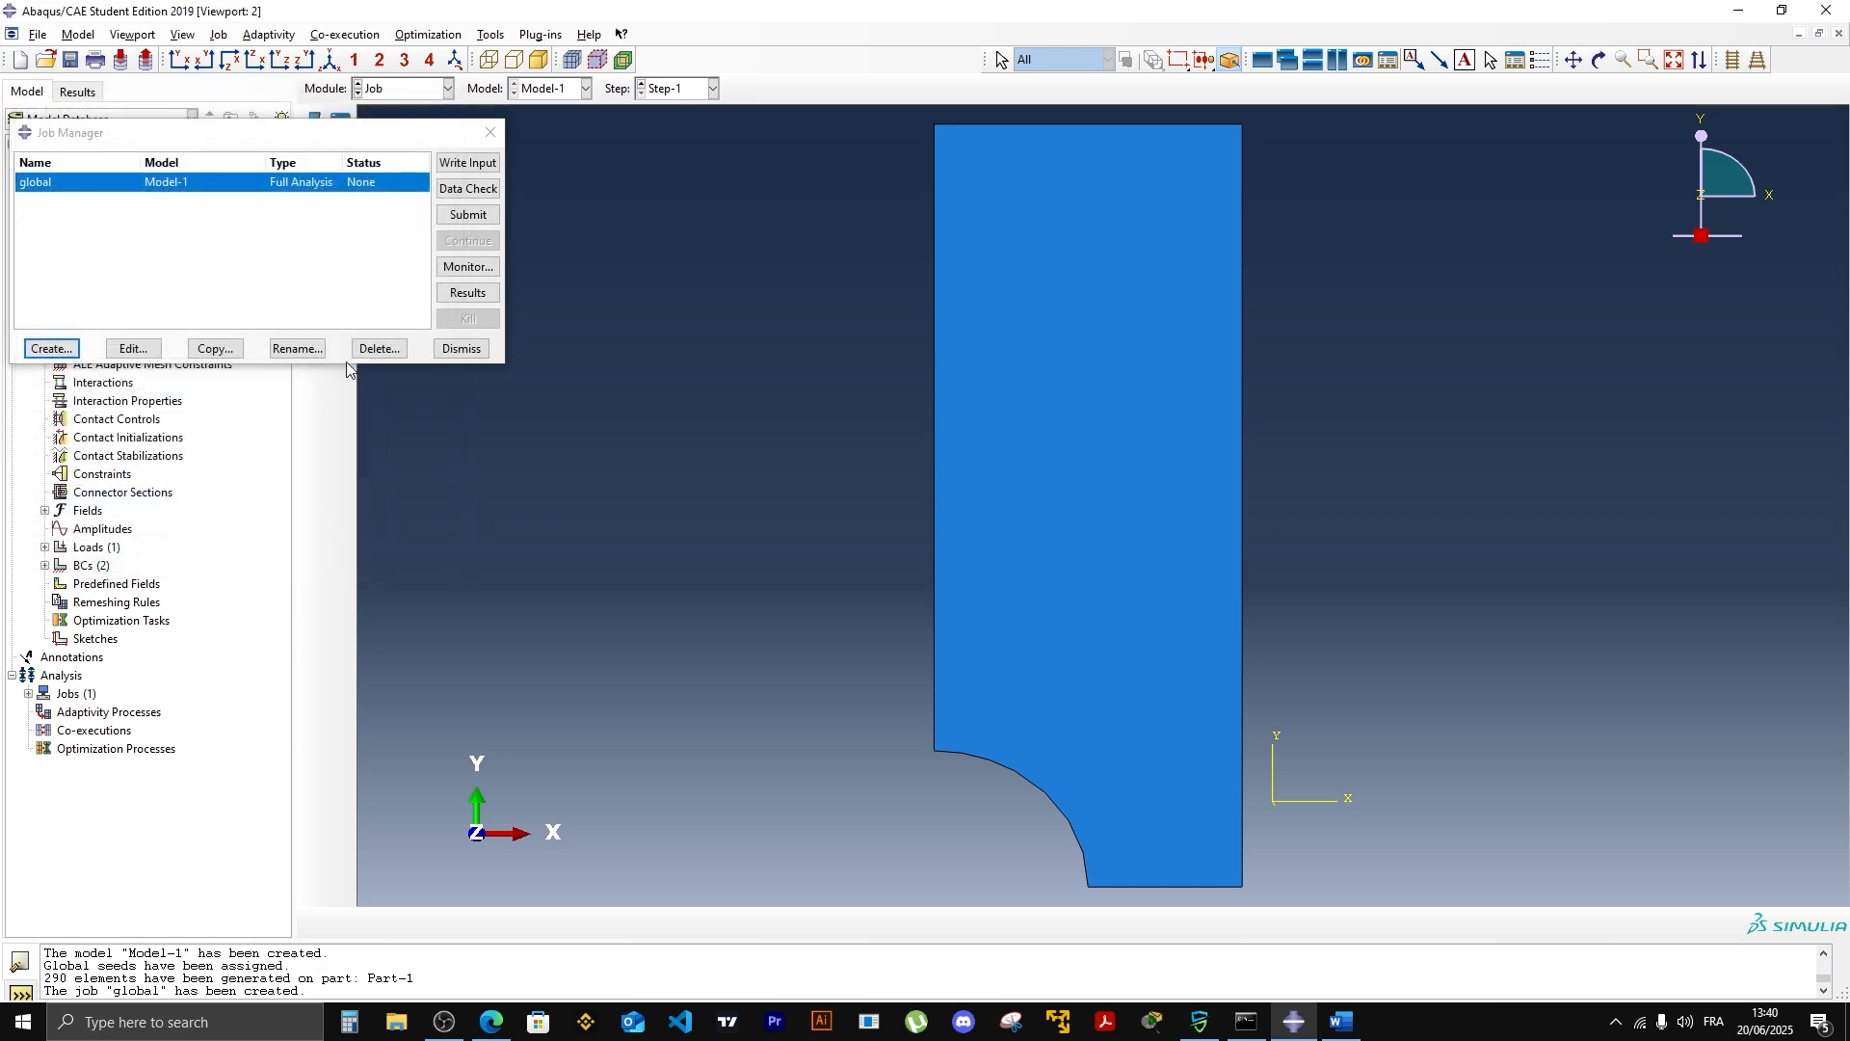
{"action": "left_click", "coordinate": [470, 215]}
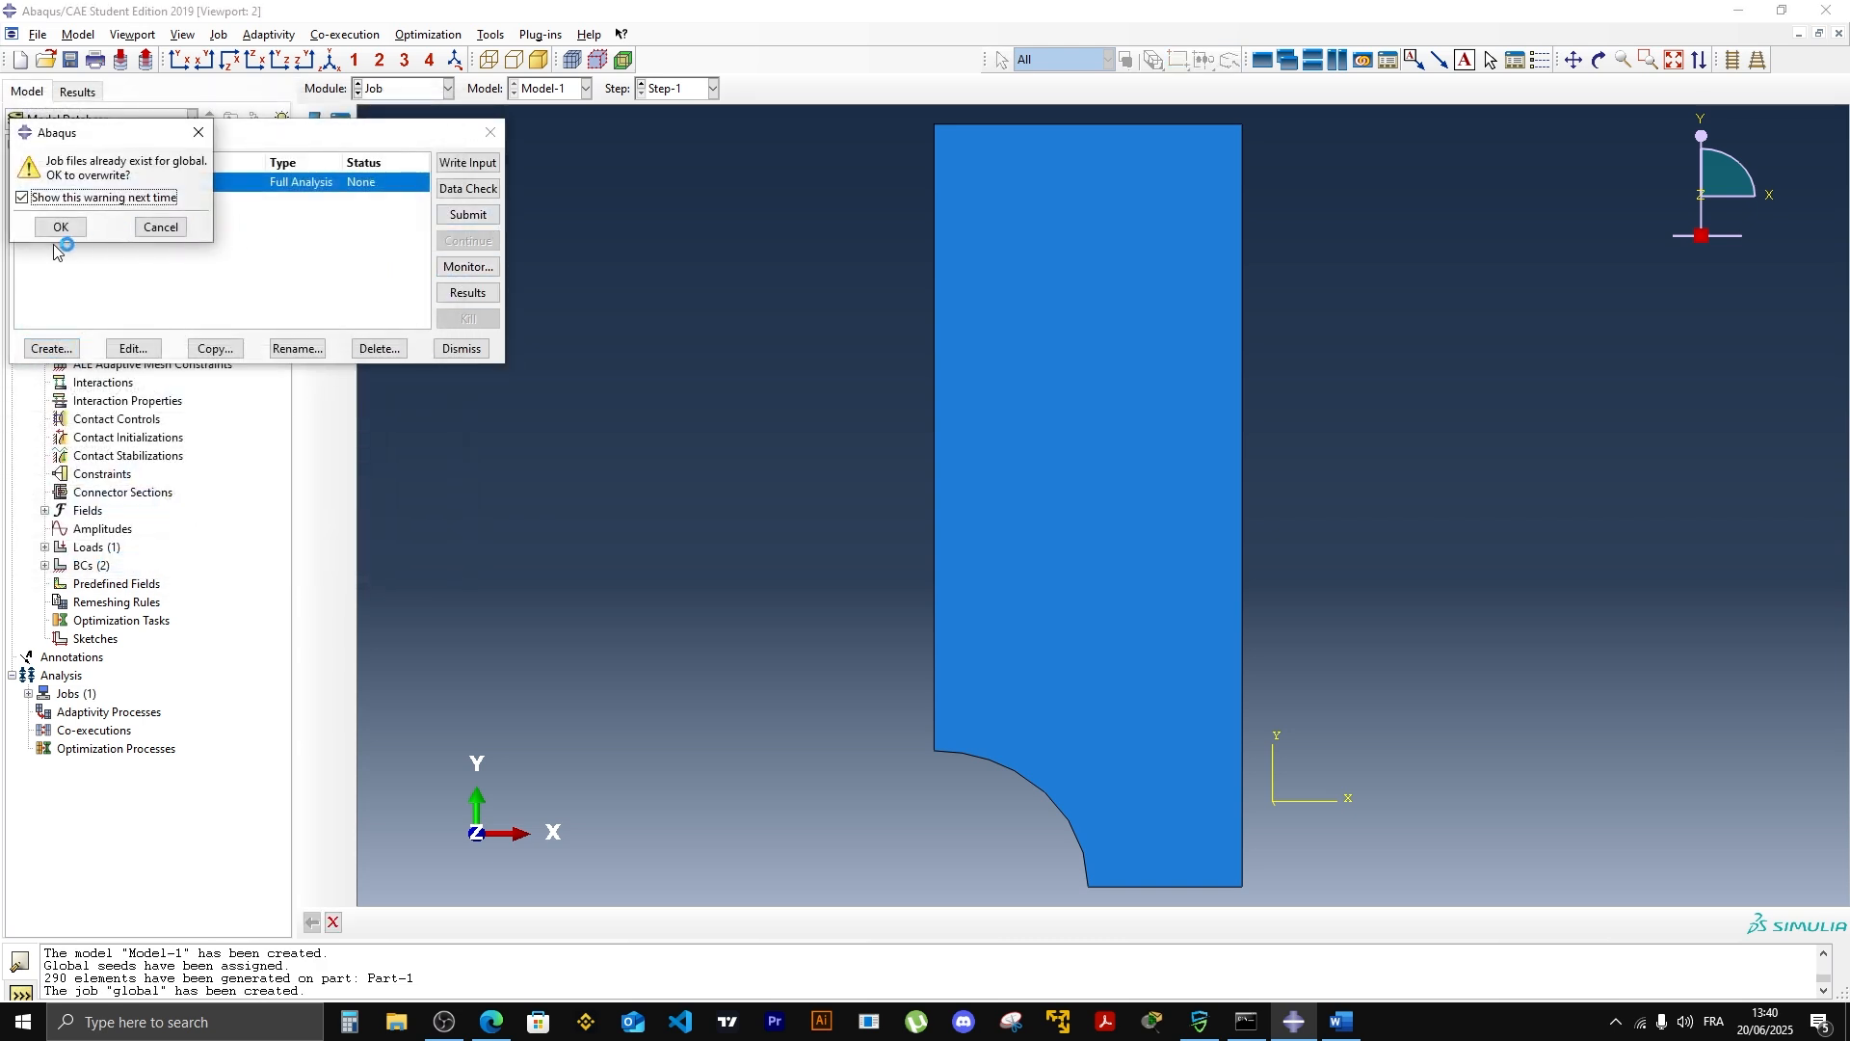
{"action": "left_click", "coordinate": [62, 228]}
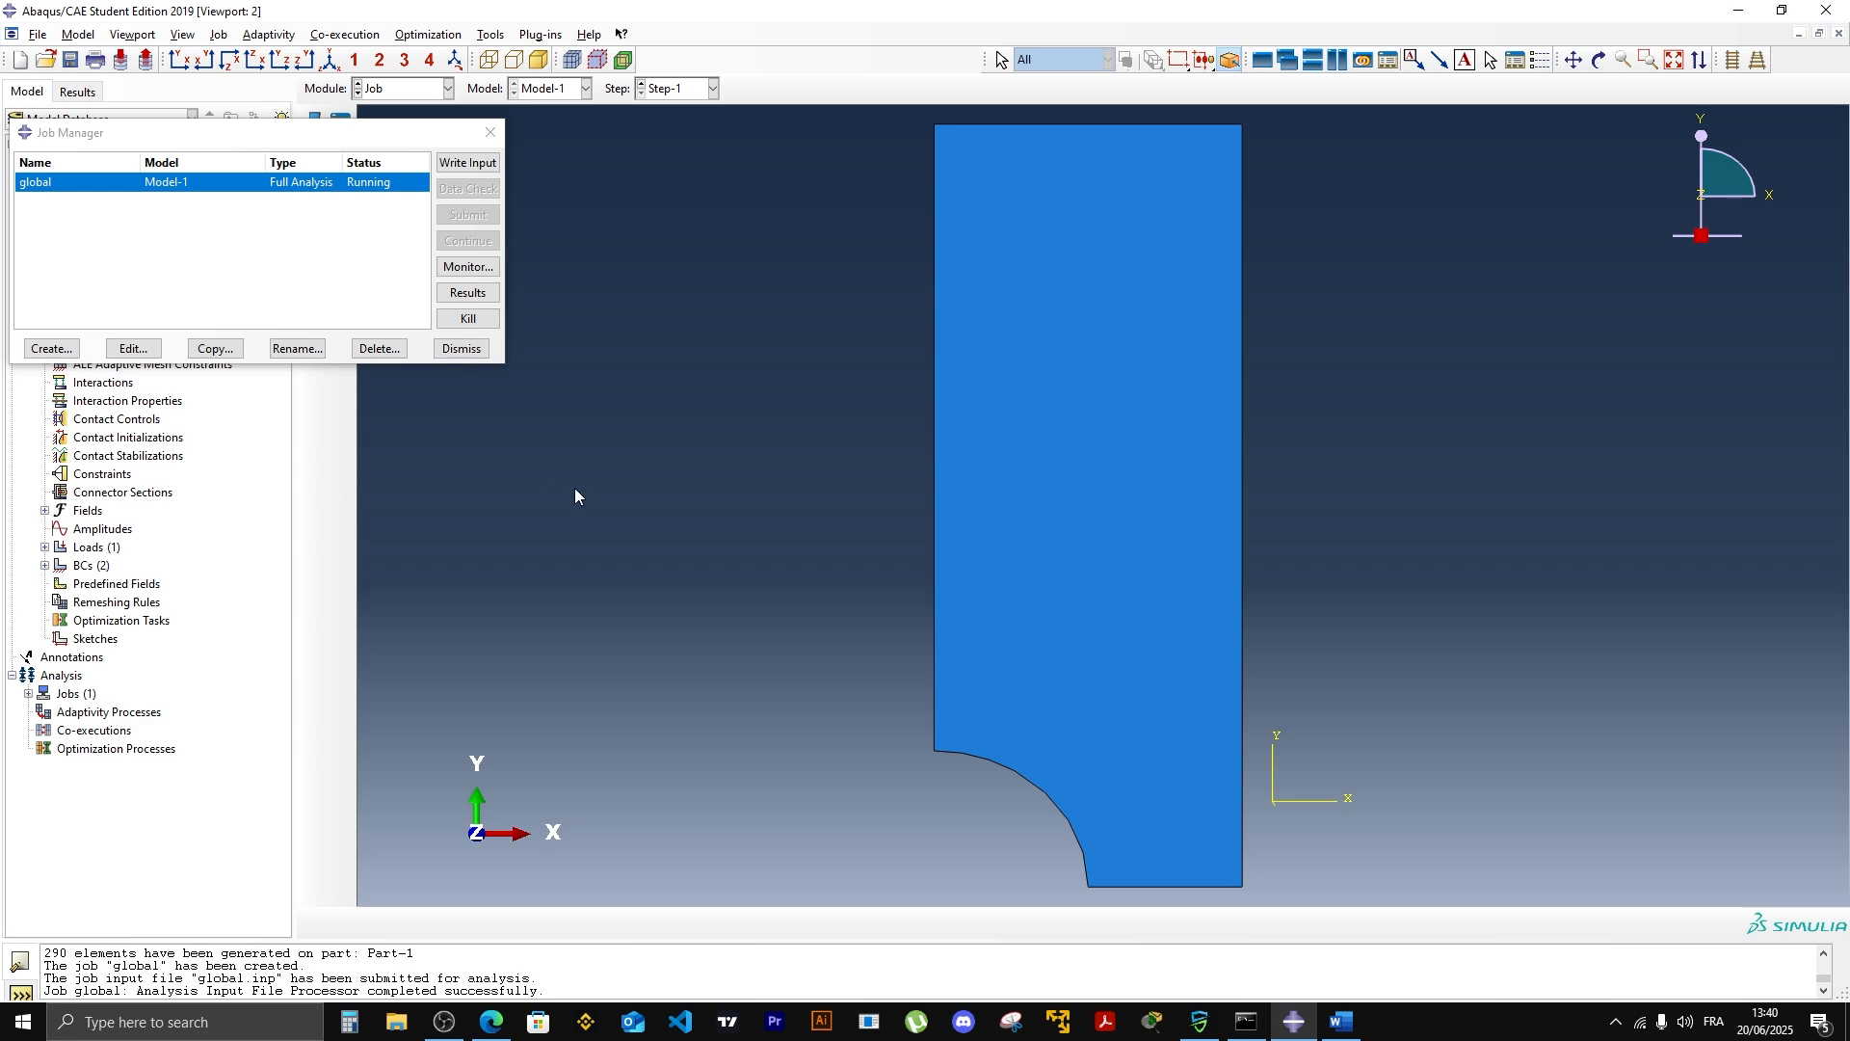
Step: Open the global job's results and display the S22 stress contours on the deformed plate
{"action": "left_click", "coordinate": [467, 292]}
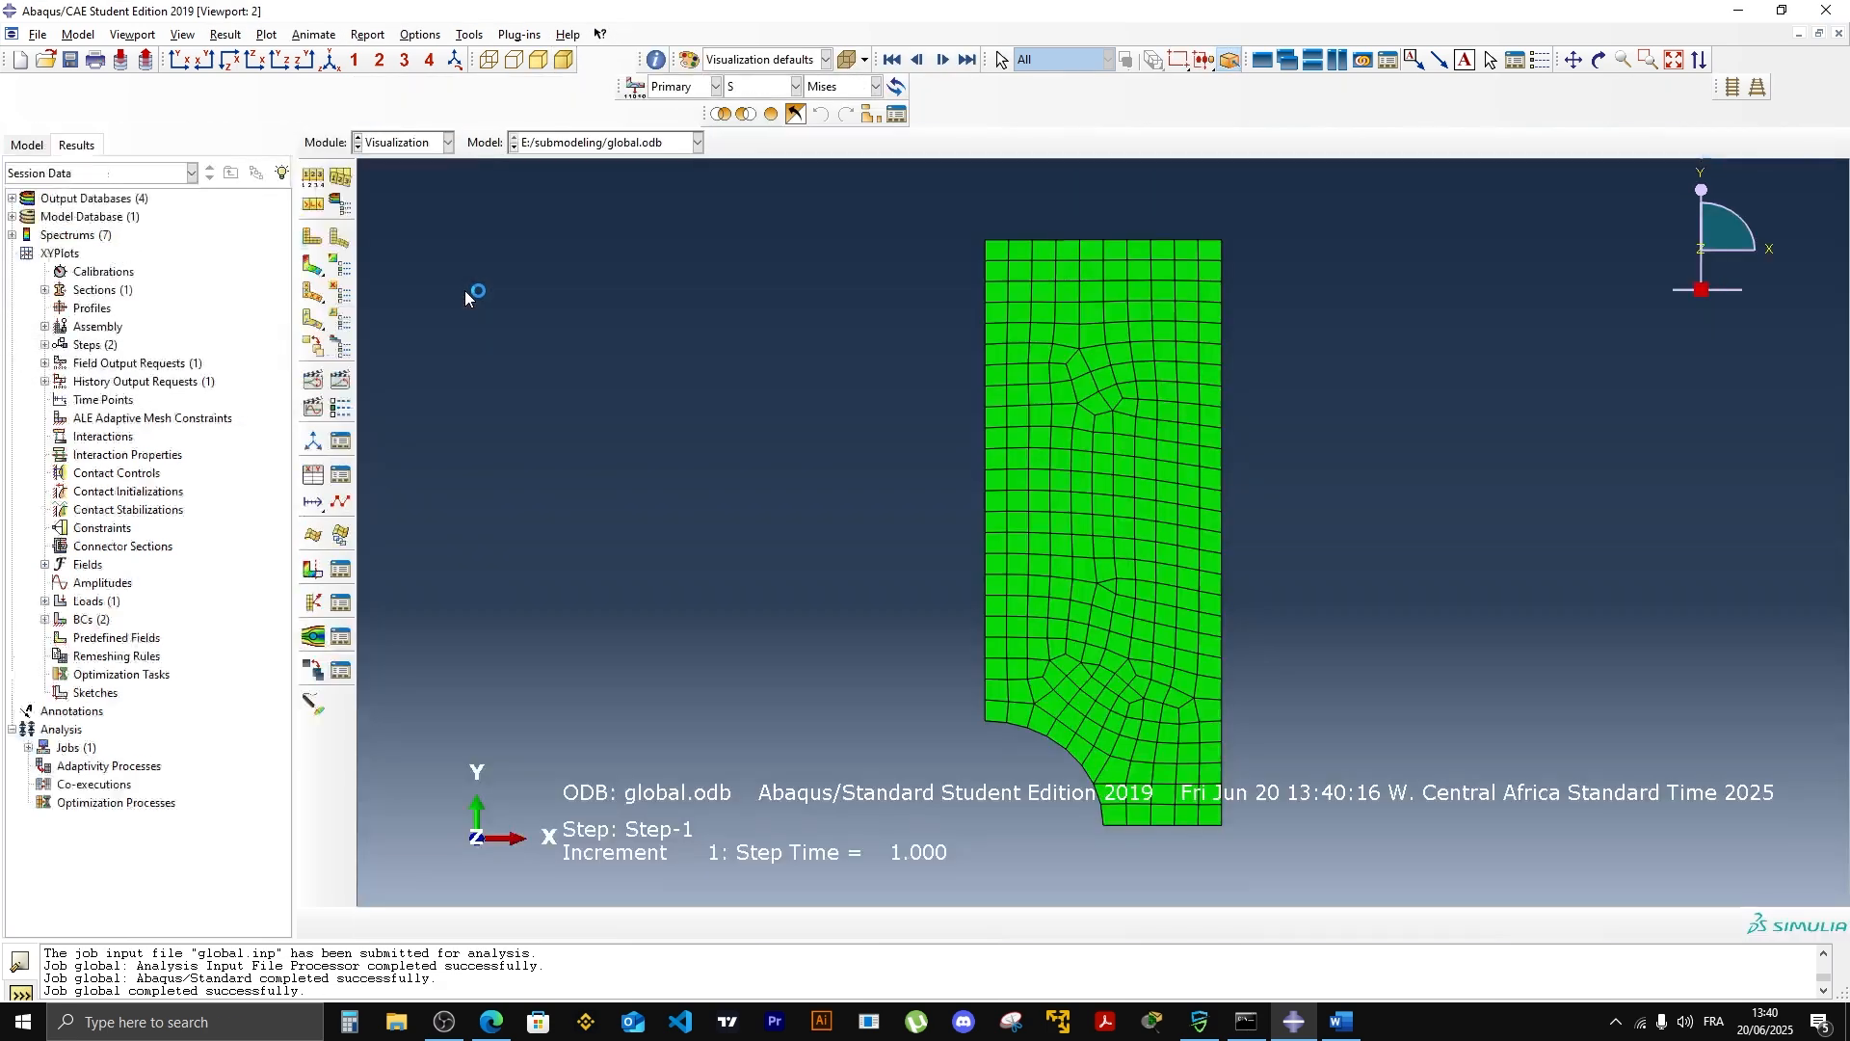
{"action": "left_click", "coordinate": [312, 264]}
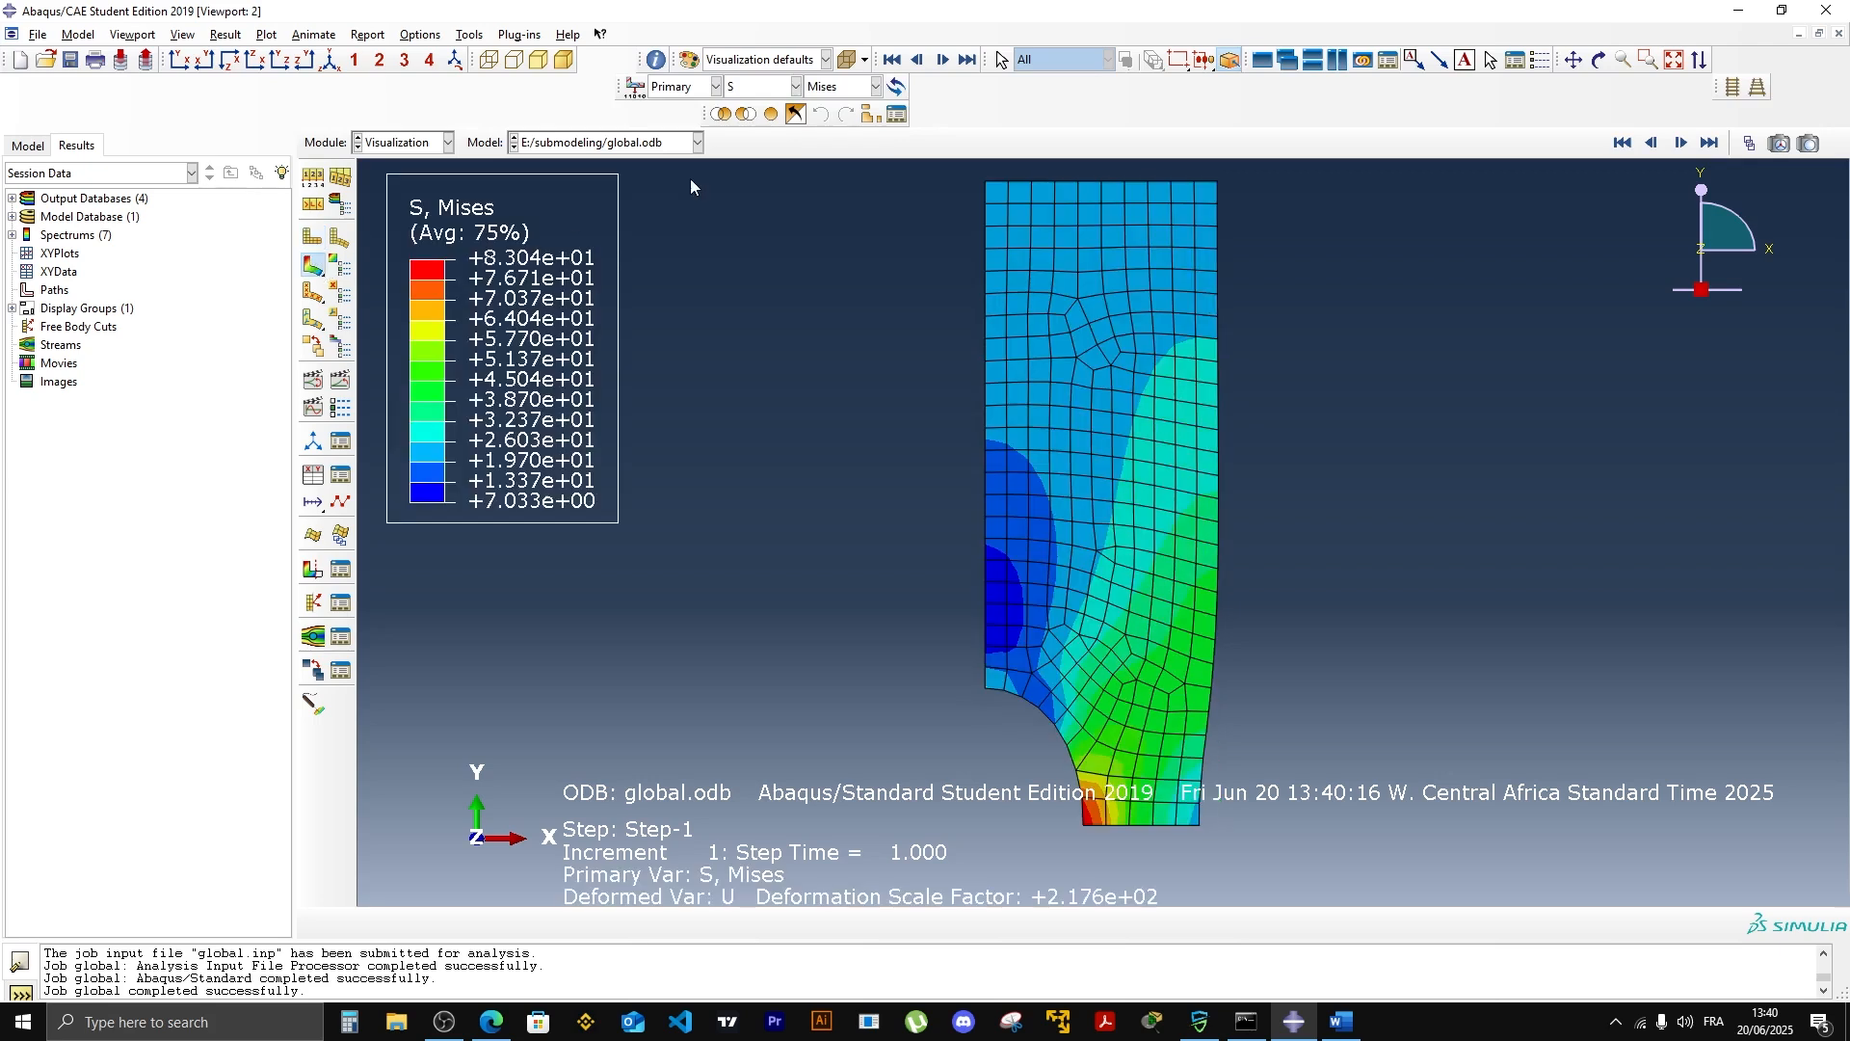
{"action": "left_click", "coordinate": [876, 87]}
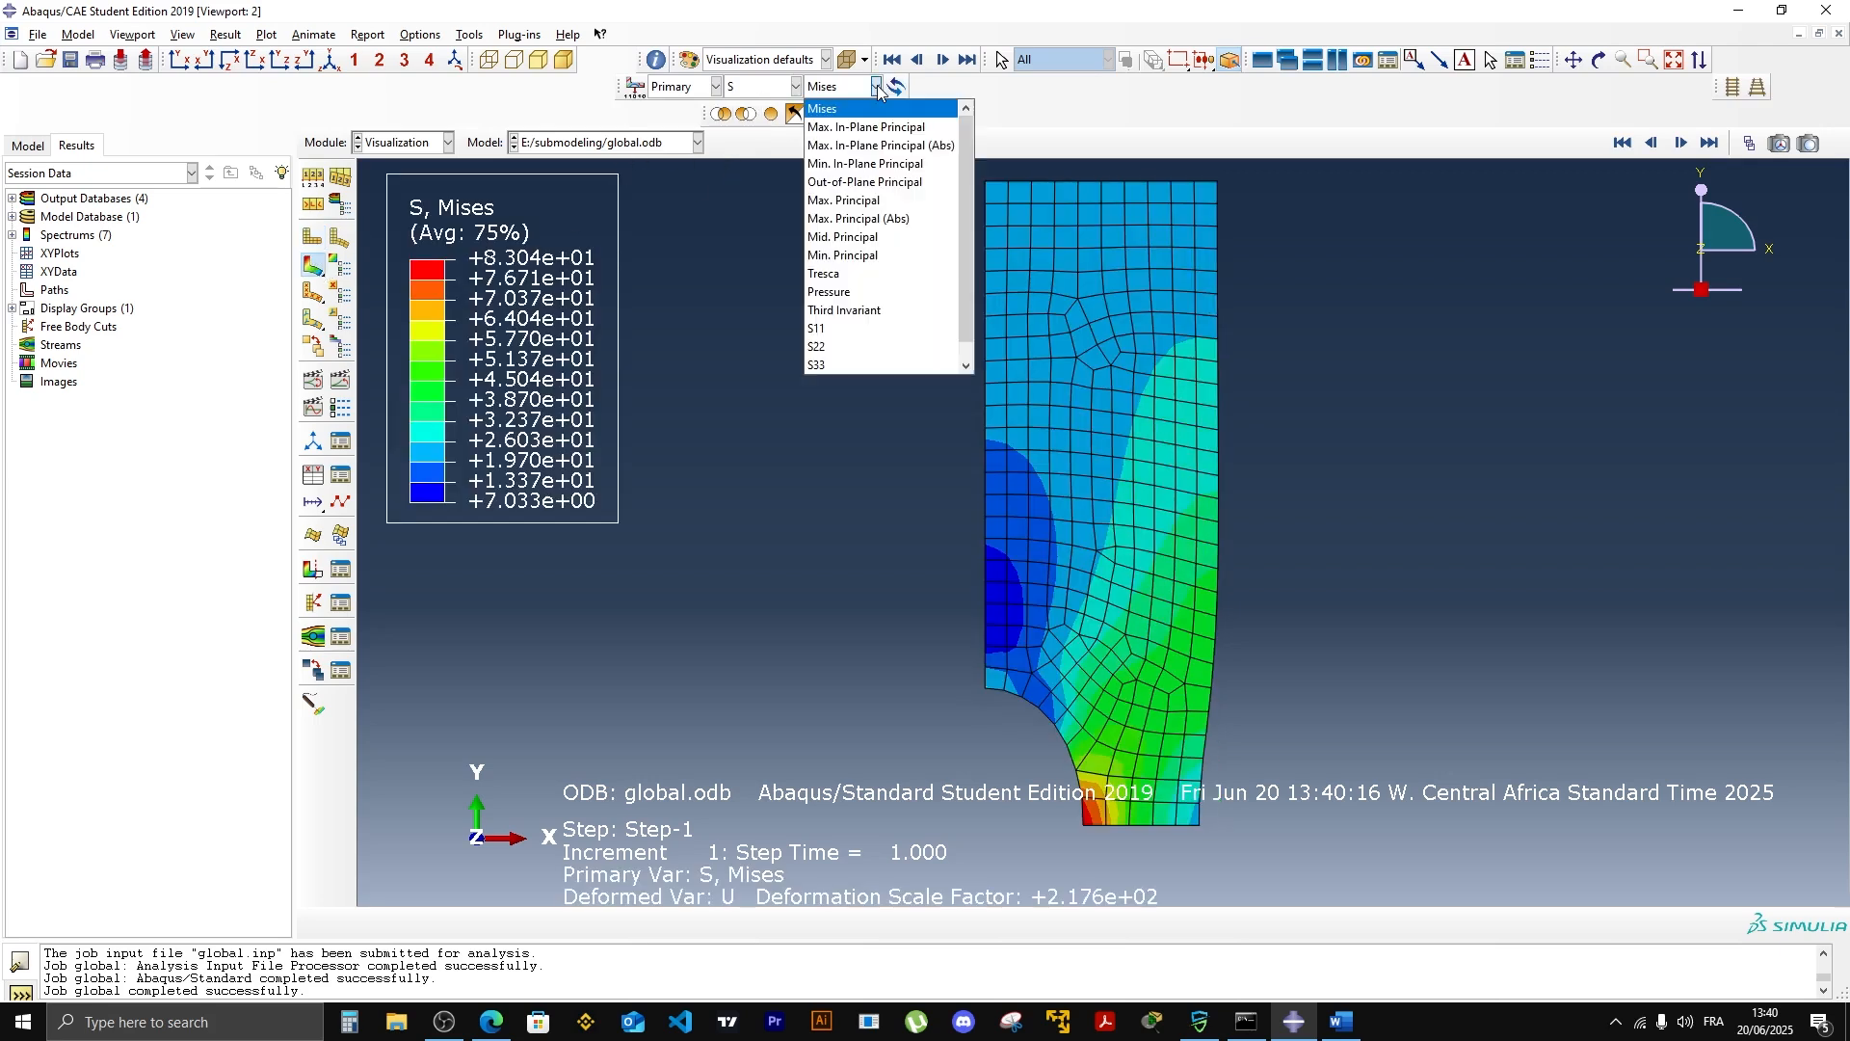
{"action": "left_click", "coordinate": [817, 346]}
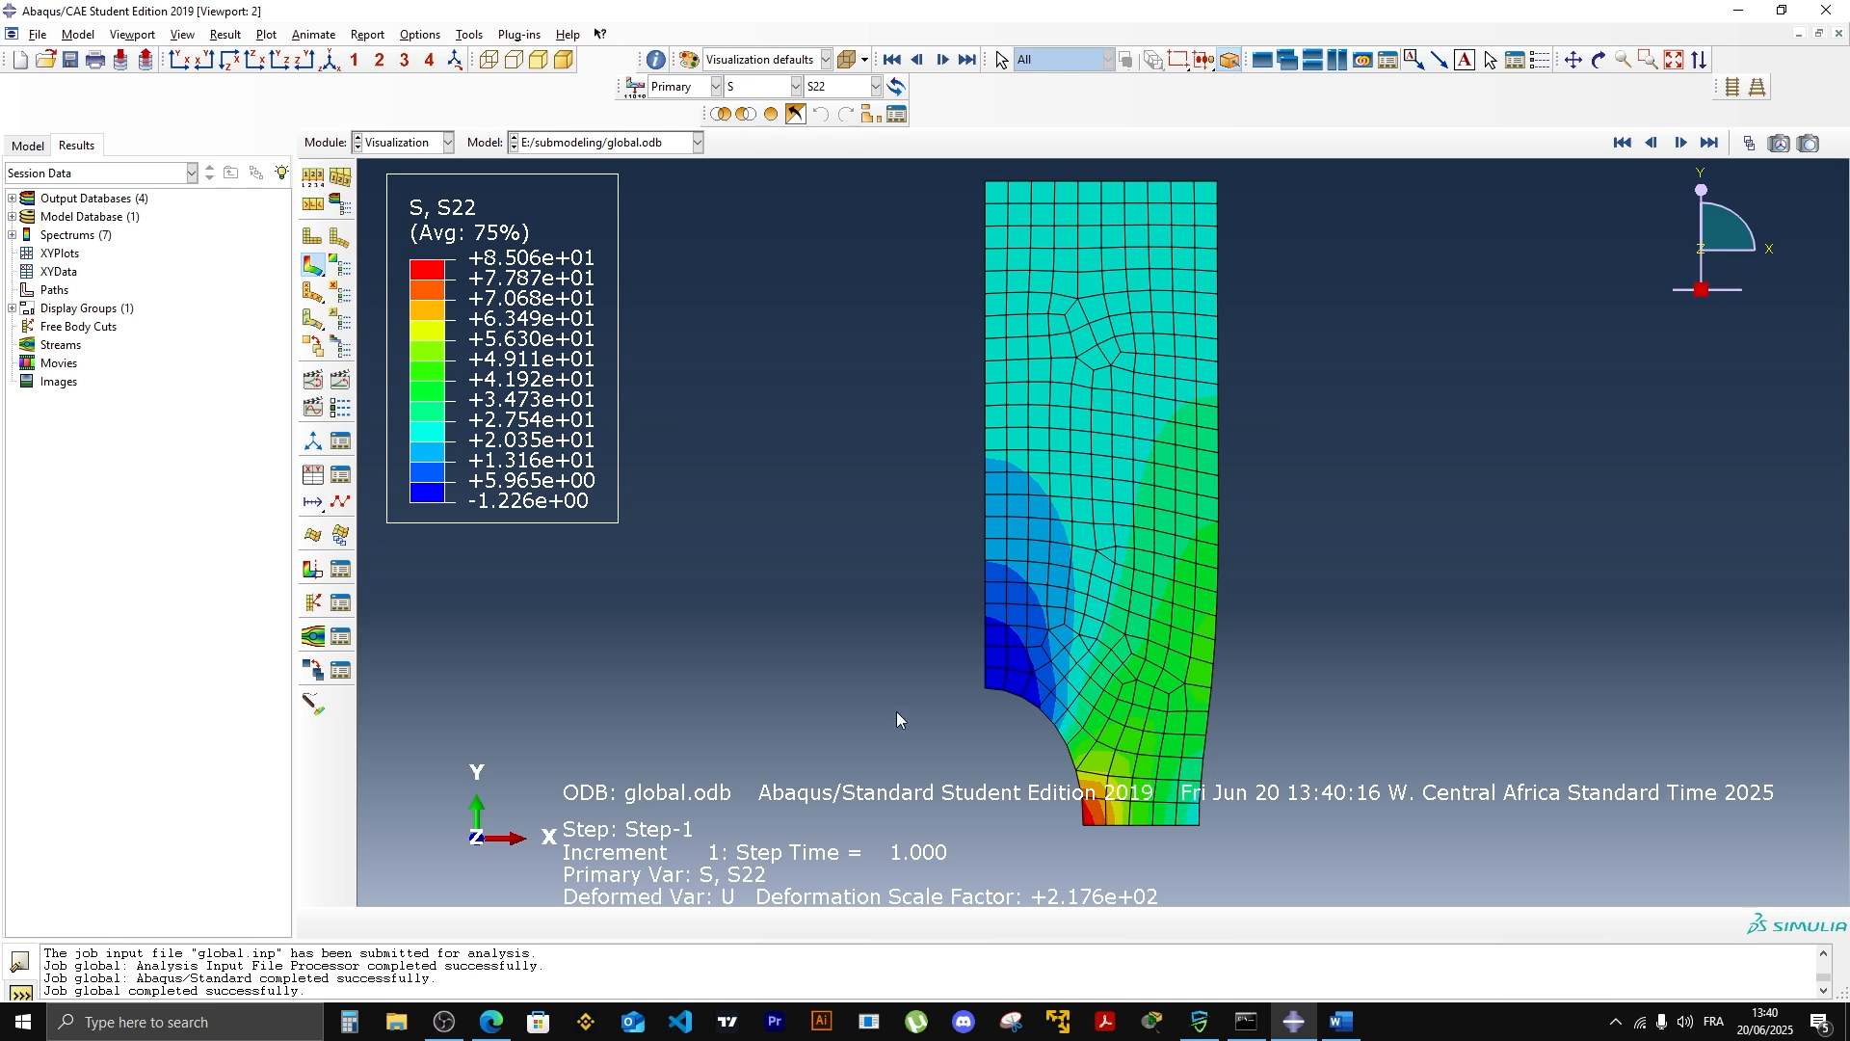
Step: Return to the Part module and copy Model-1 to a new model named submodel
{"action": "left_click", "coordinate": [447, 145]}
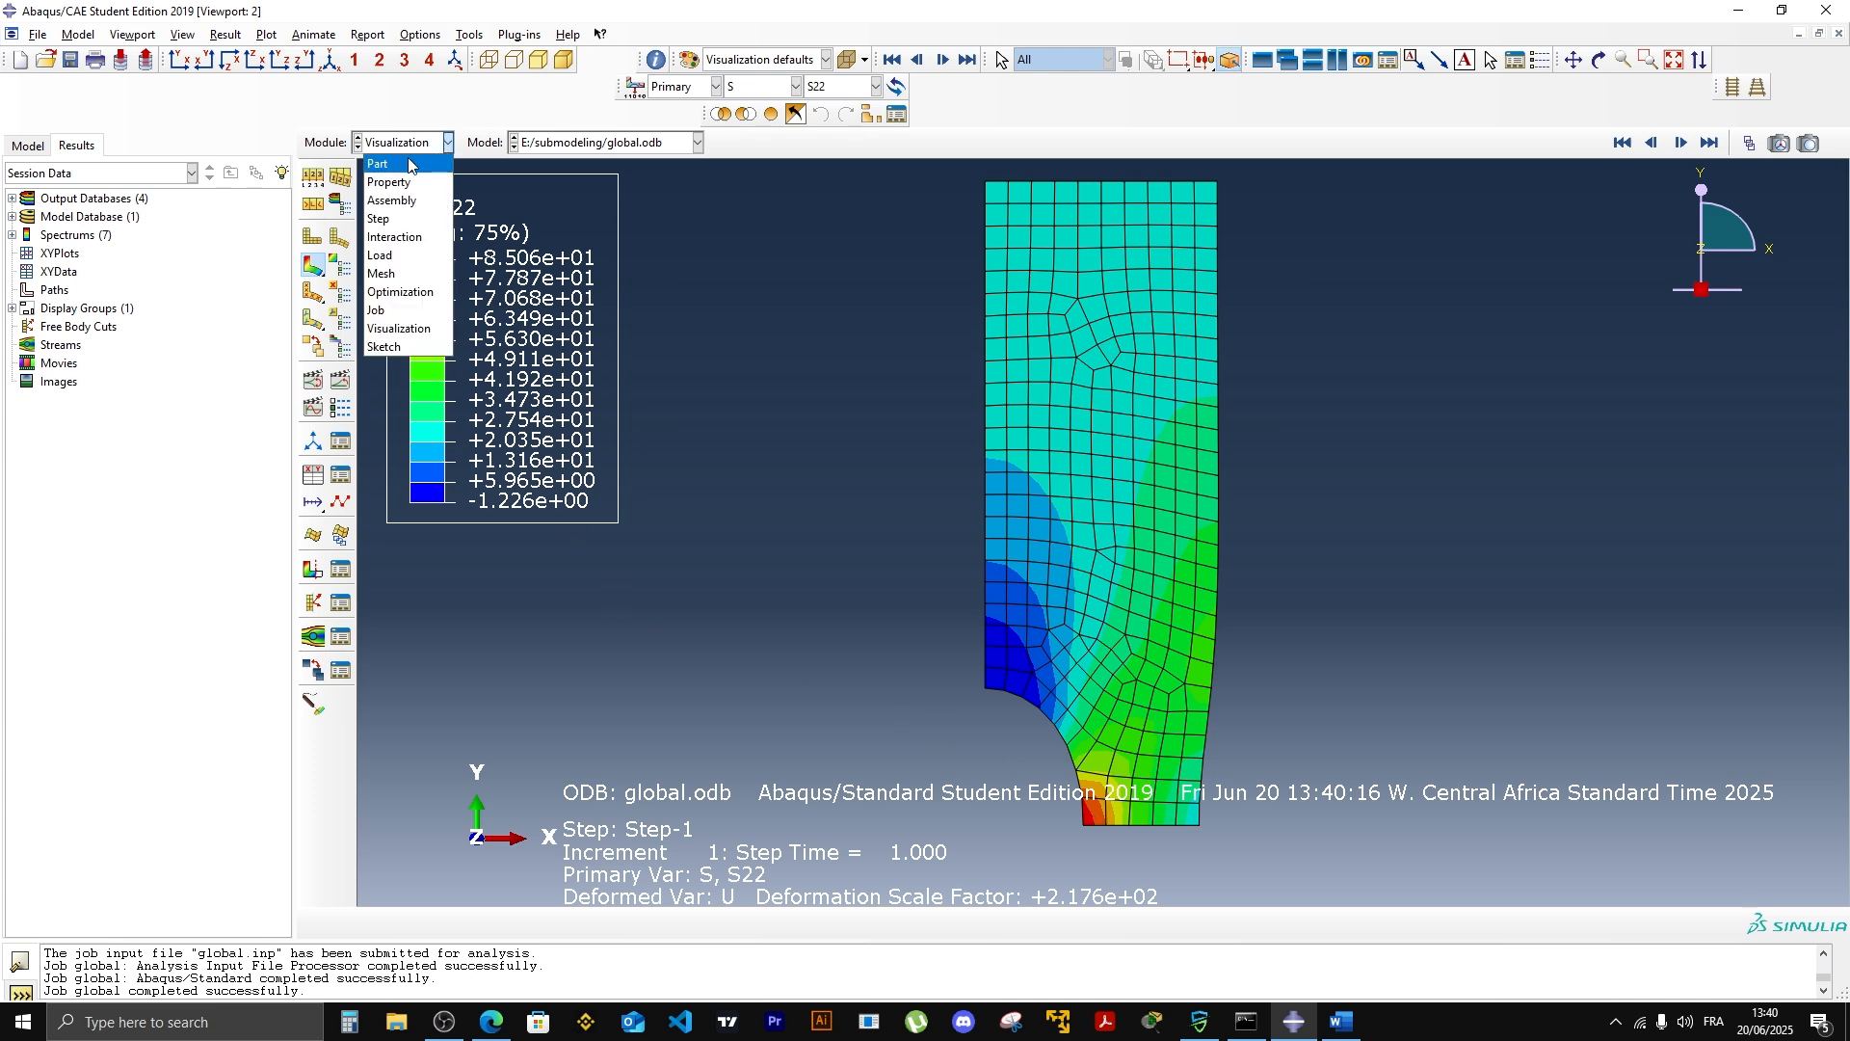
{"action": "left_click", "coordinate": [399, 158]}
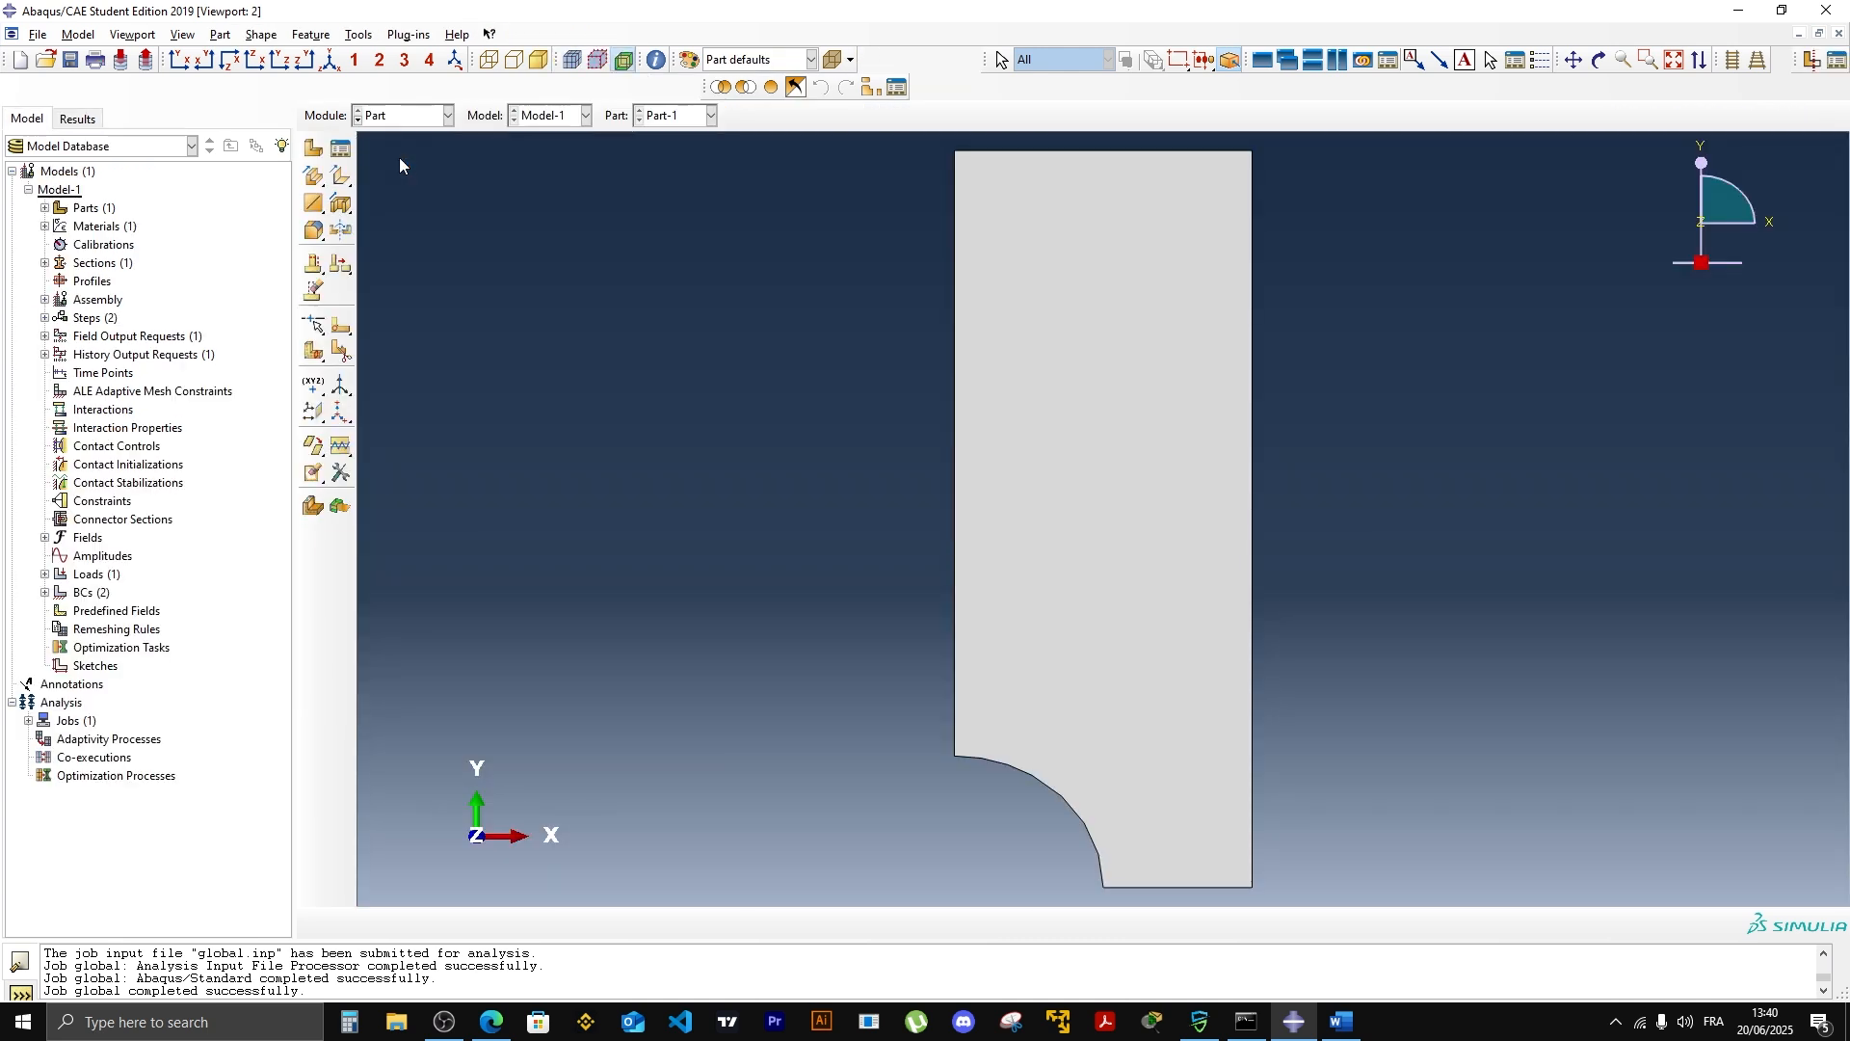
{"action": "right_click", "coordinate": [69, 190]}
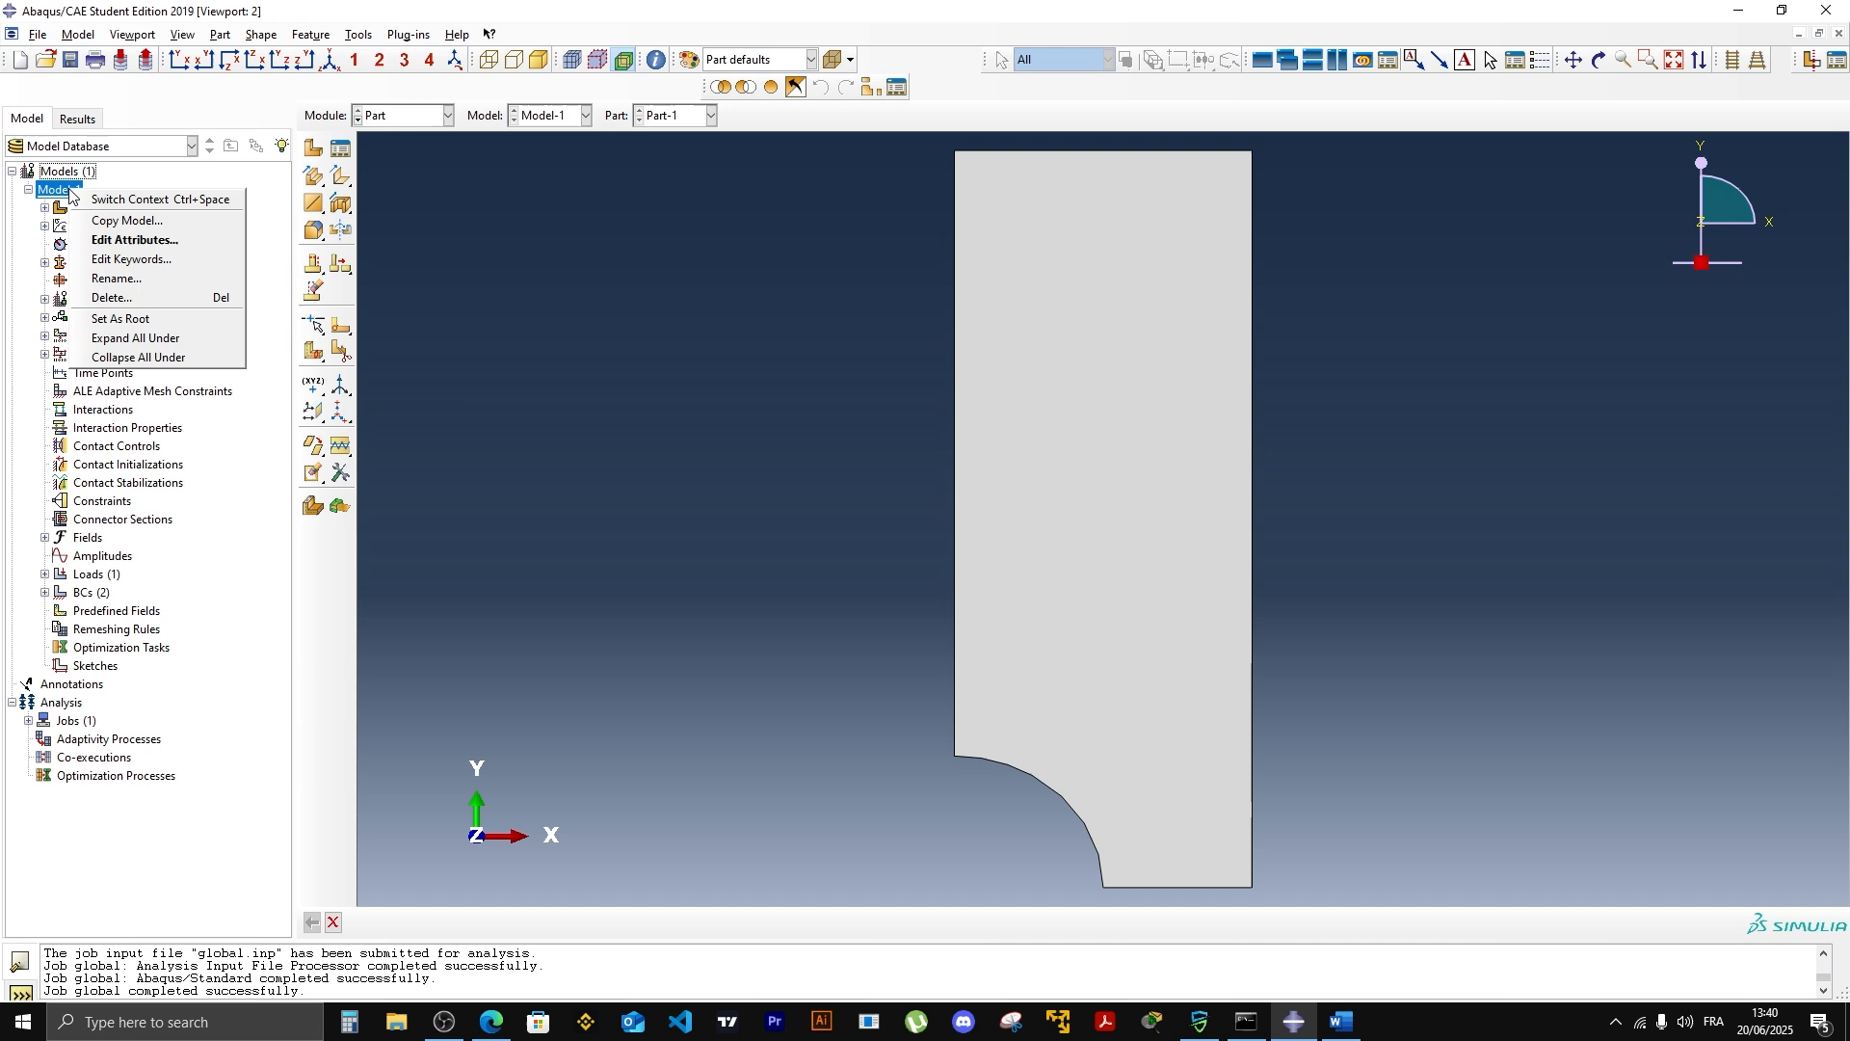
{"action": "left_click", "coordinate": [114, 220]}
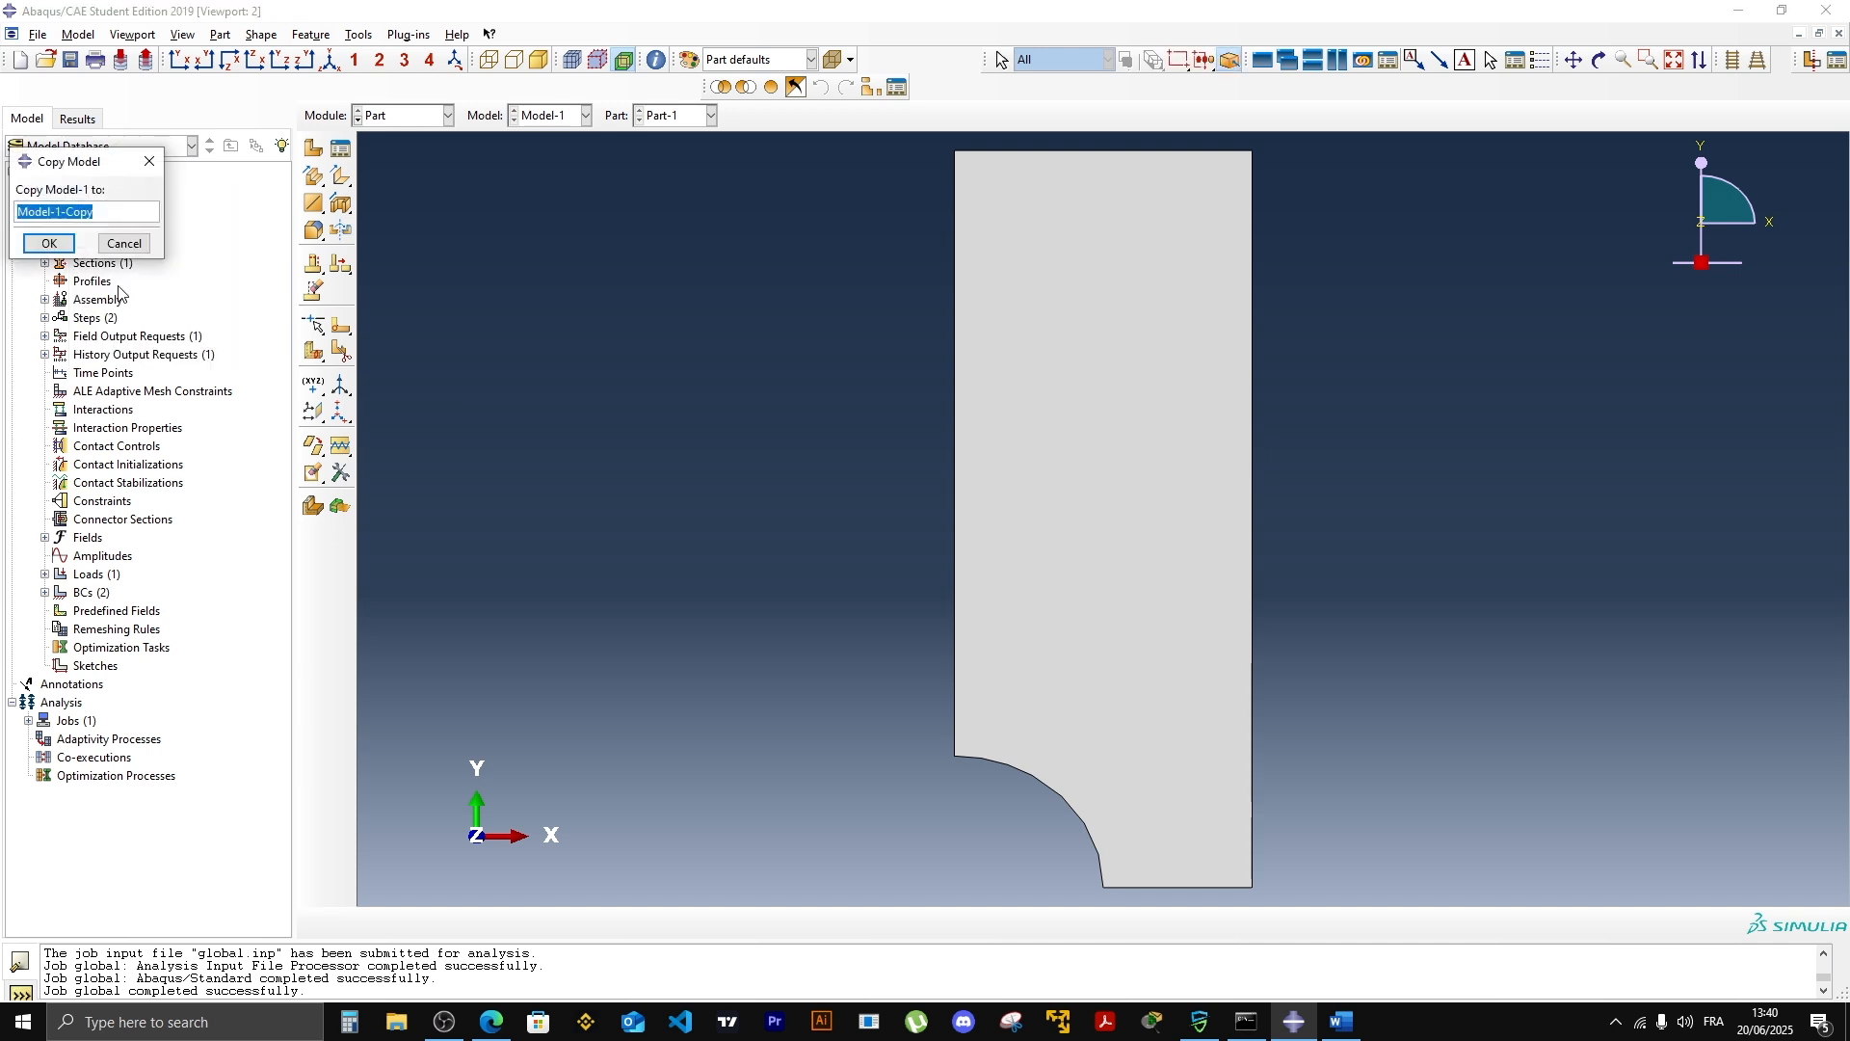
{"action": "type", "text": "submodel"}
{"action": "left_click", "coordinate": [49, 243]}
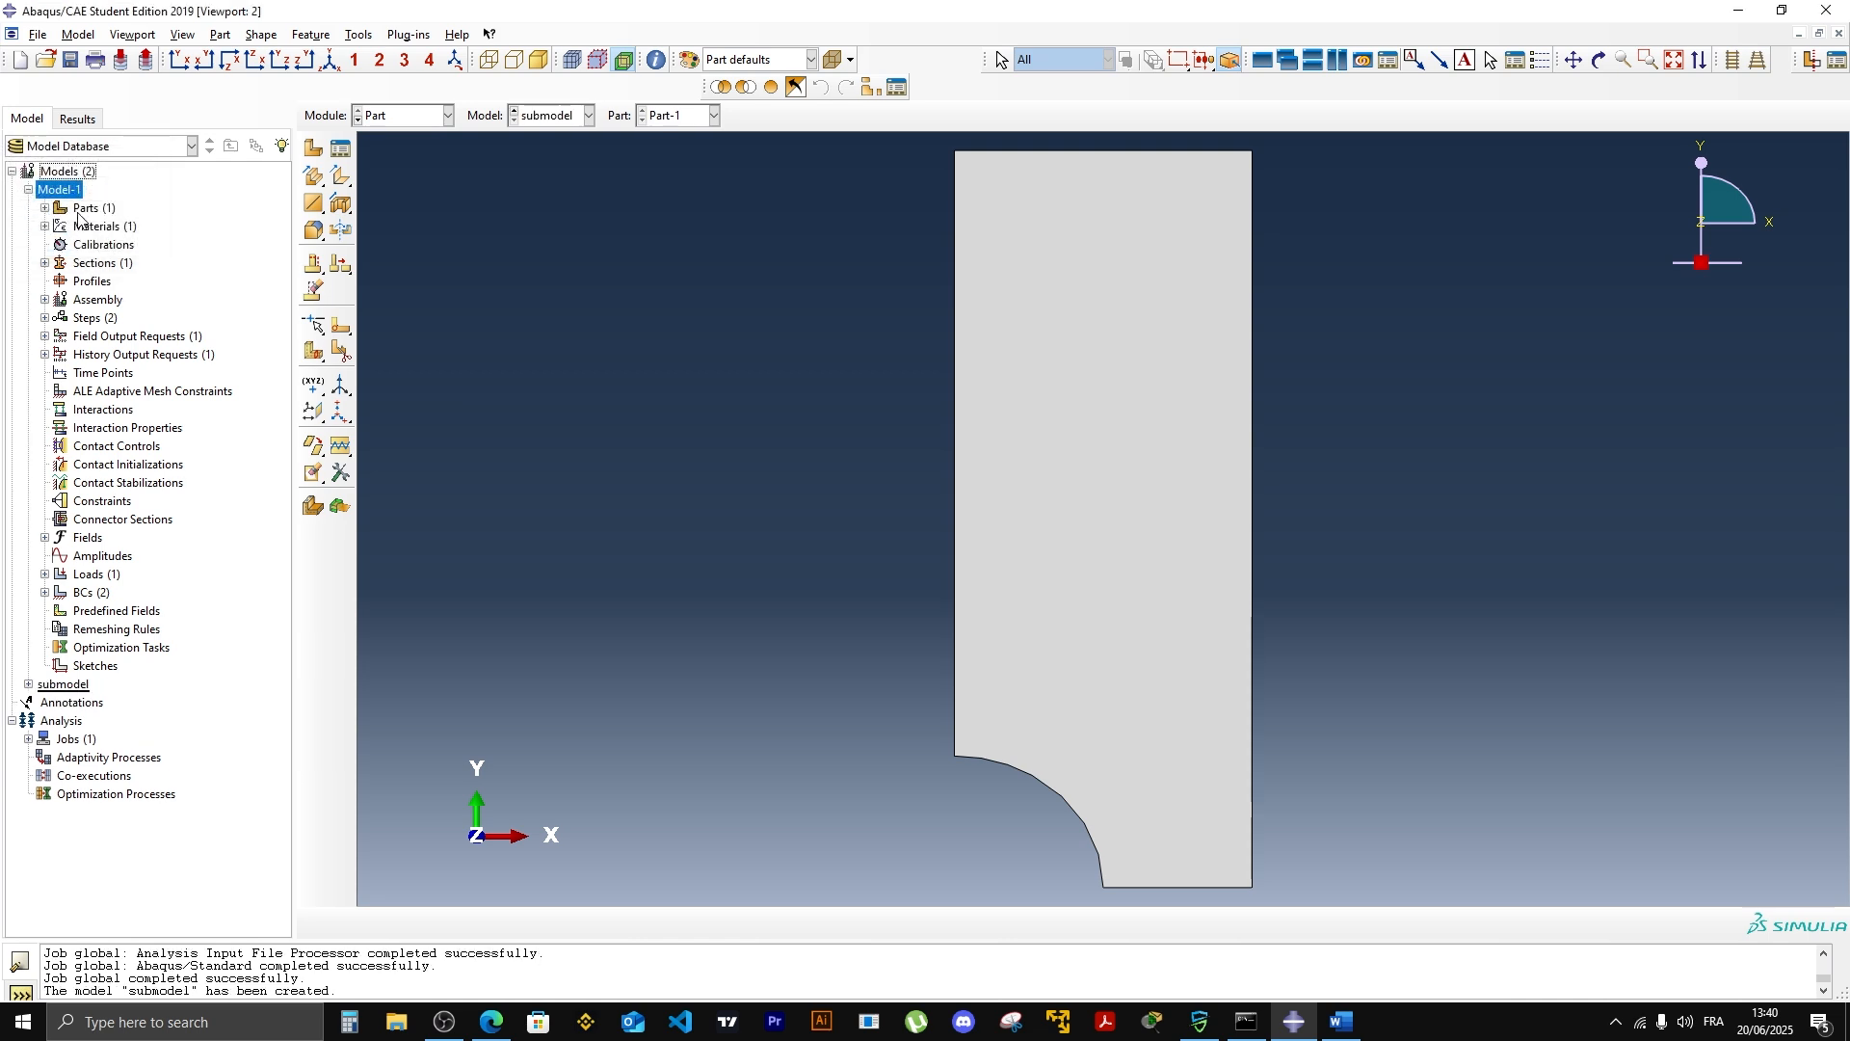
Step: Edit the submodel's model attributes so that its submodel data is read from the job global
{"action": "left_click", "coordinate": [28, 190]}
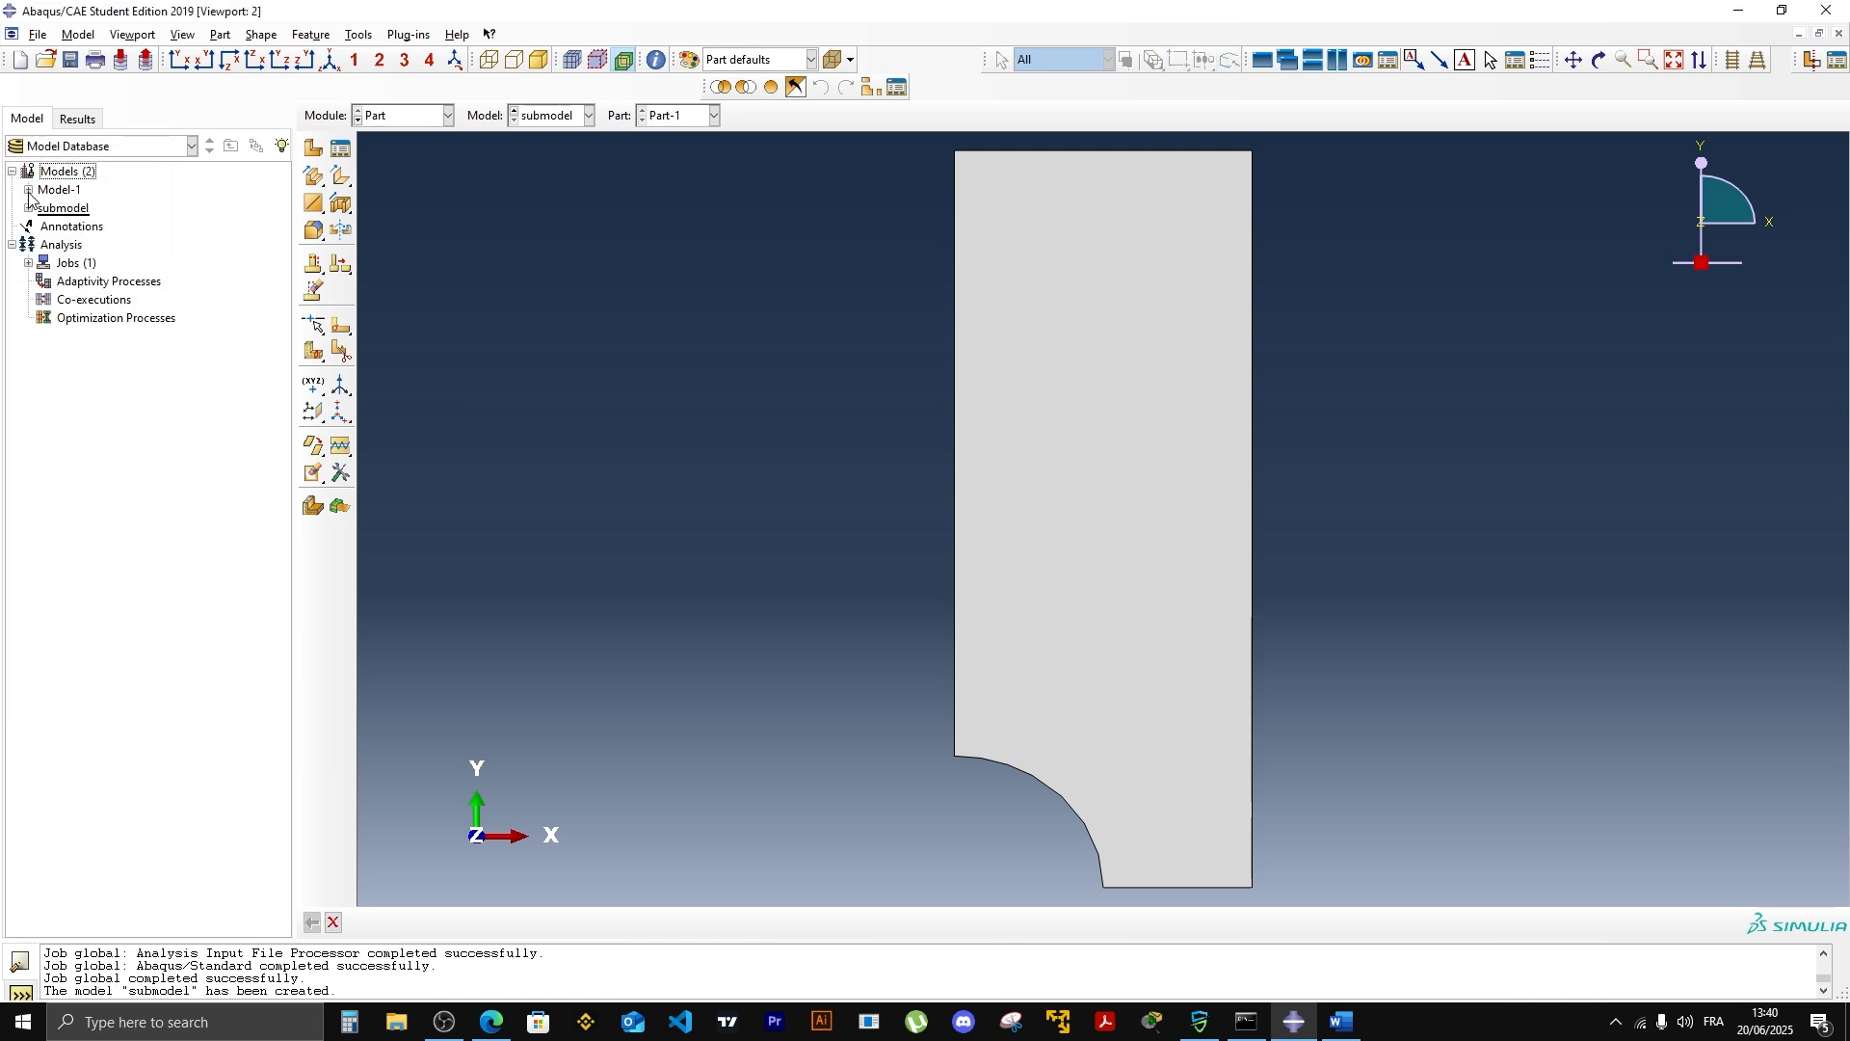
{"action": "right_click", "coordinate": [61, 212]}
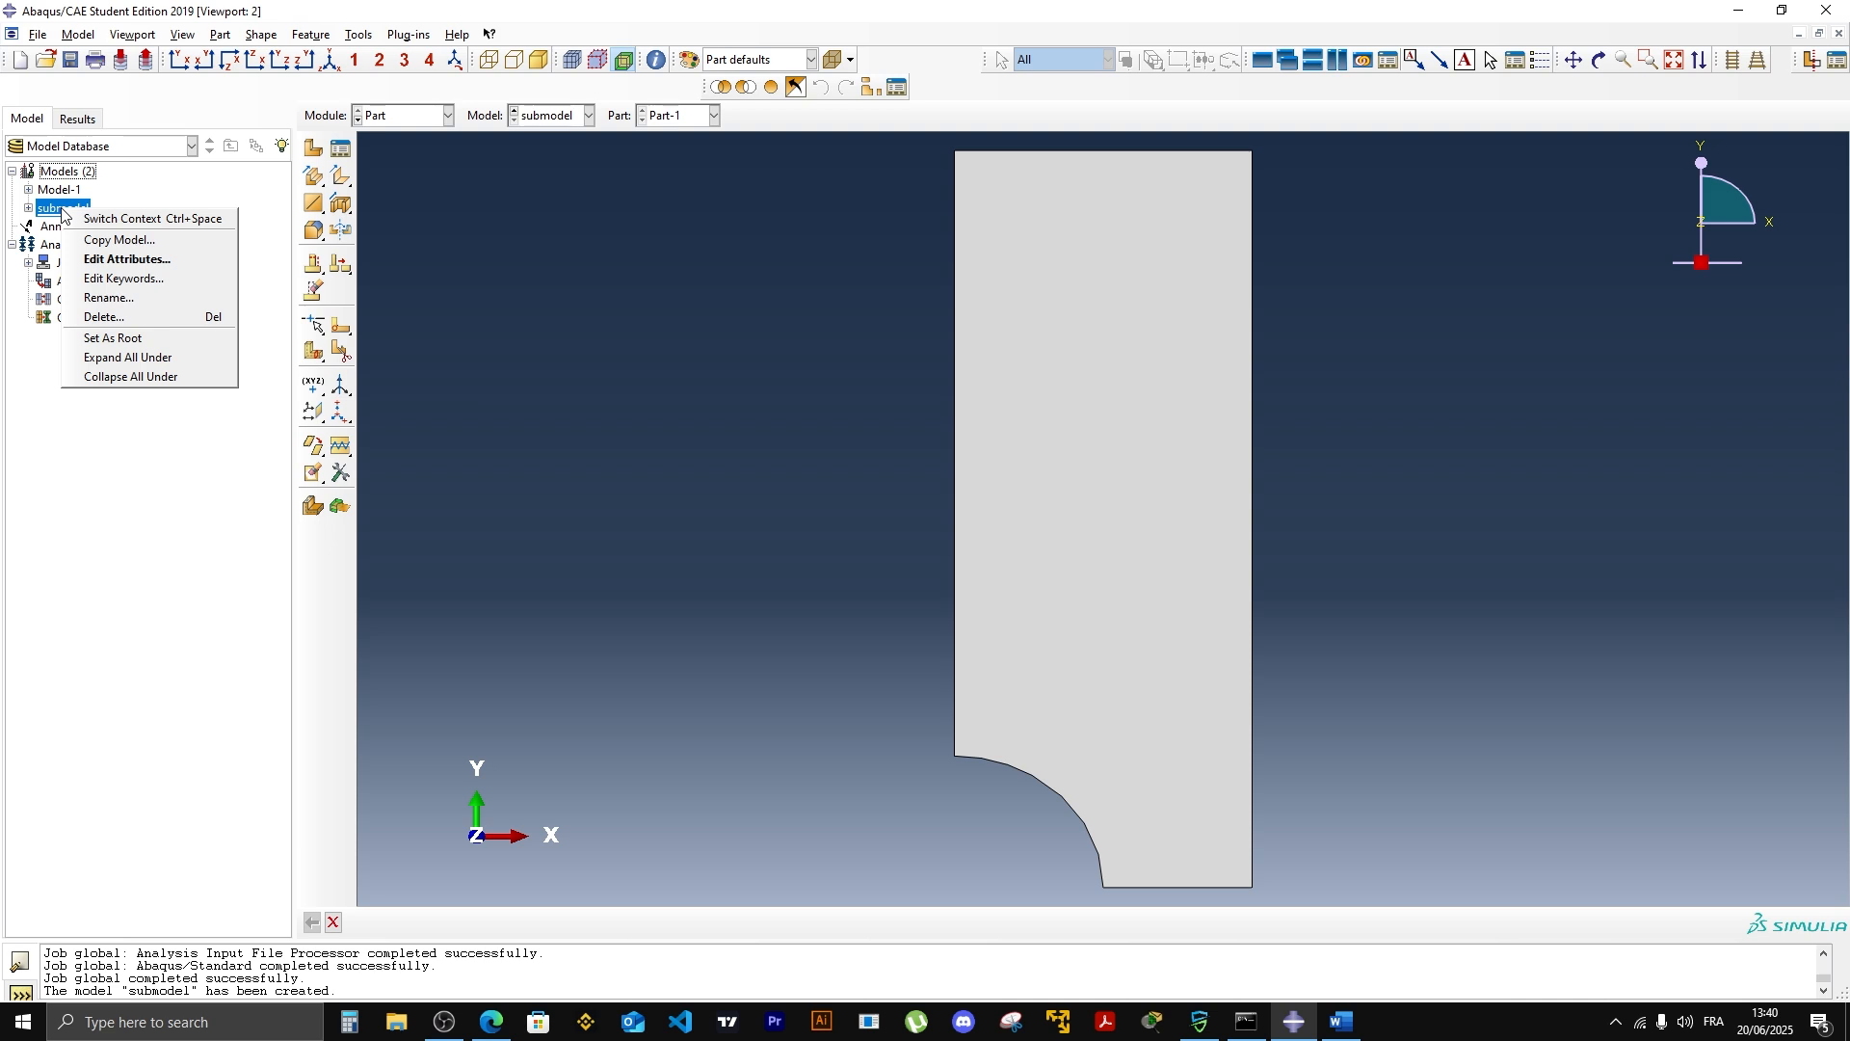
{"action": "left_click", "coordinate": [116, 259]}
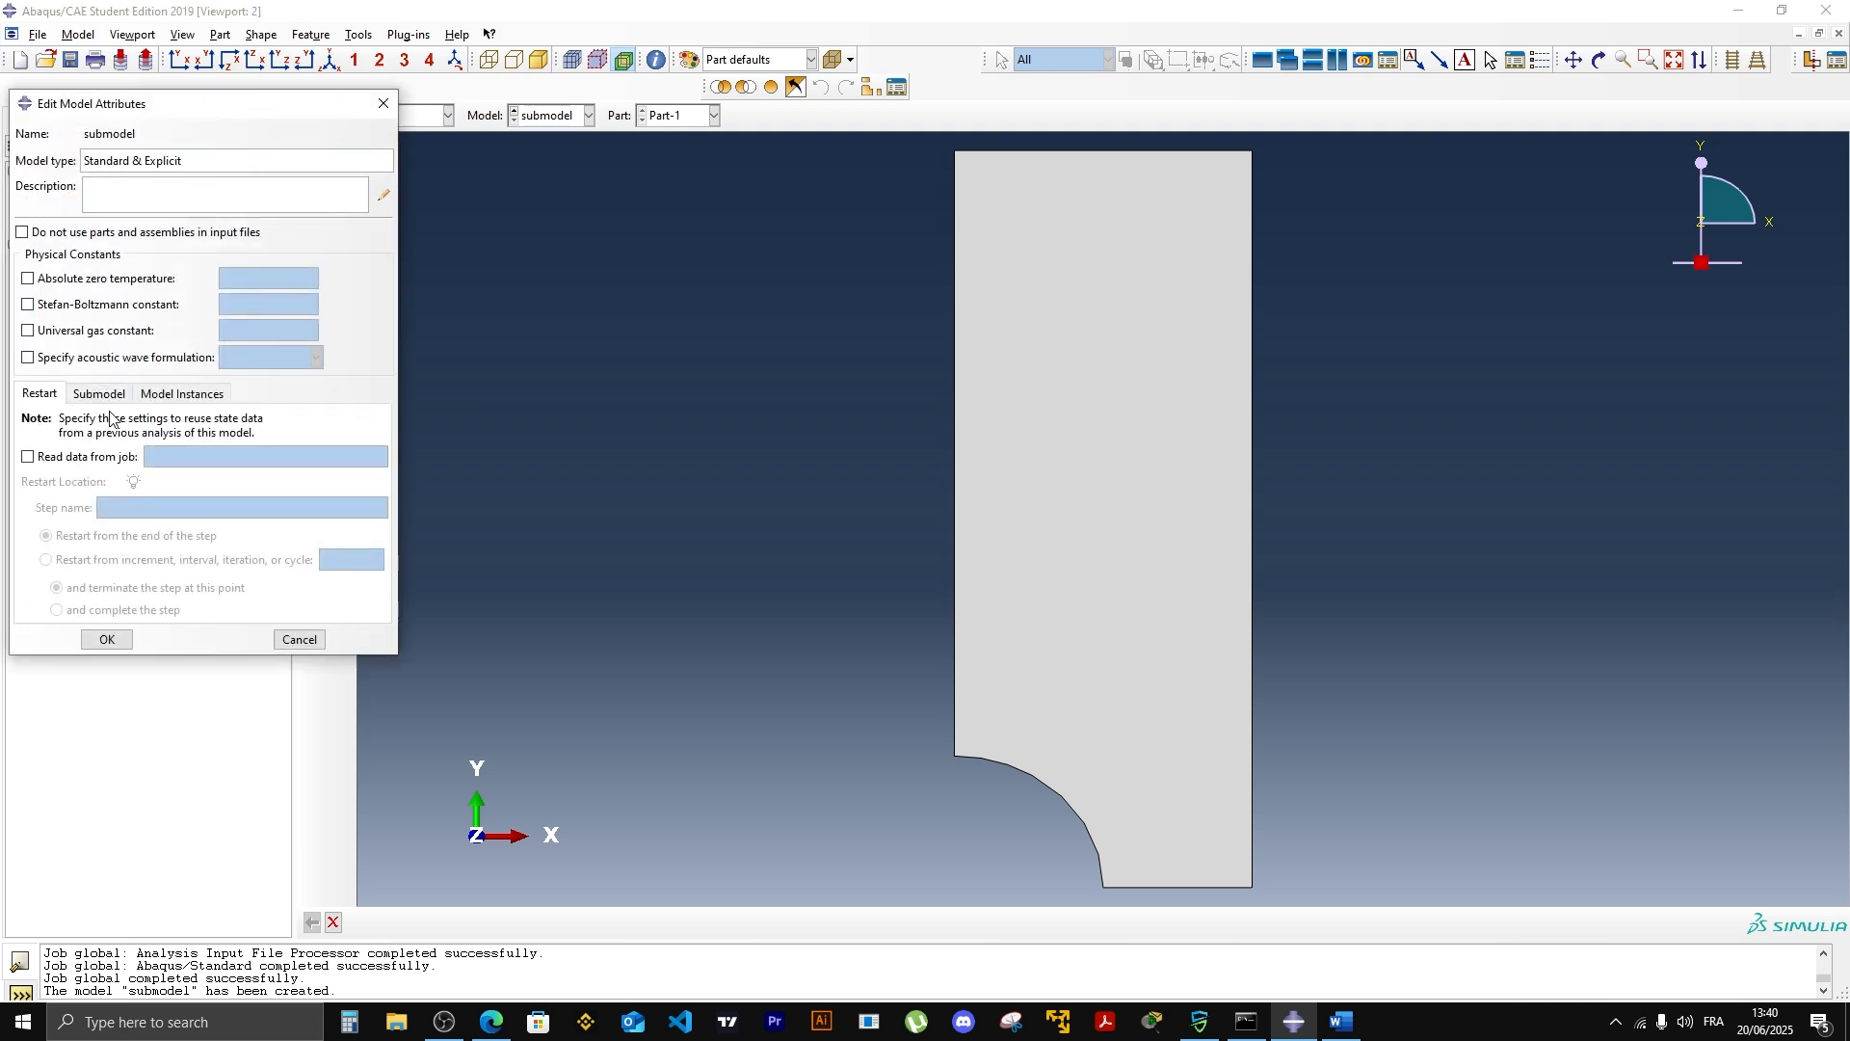
{"action": "left_click", "coordinate": [99, 393]}
{"action": "left_click", "coordinate": [77, 456]}
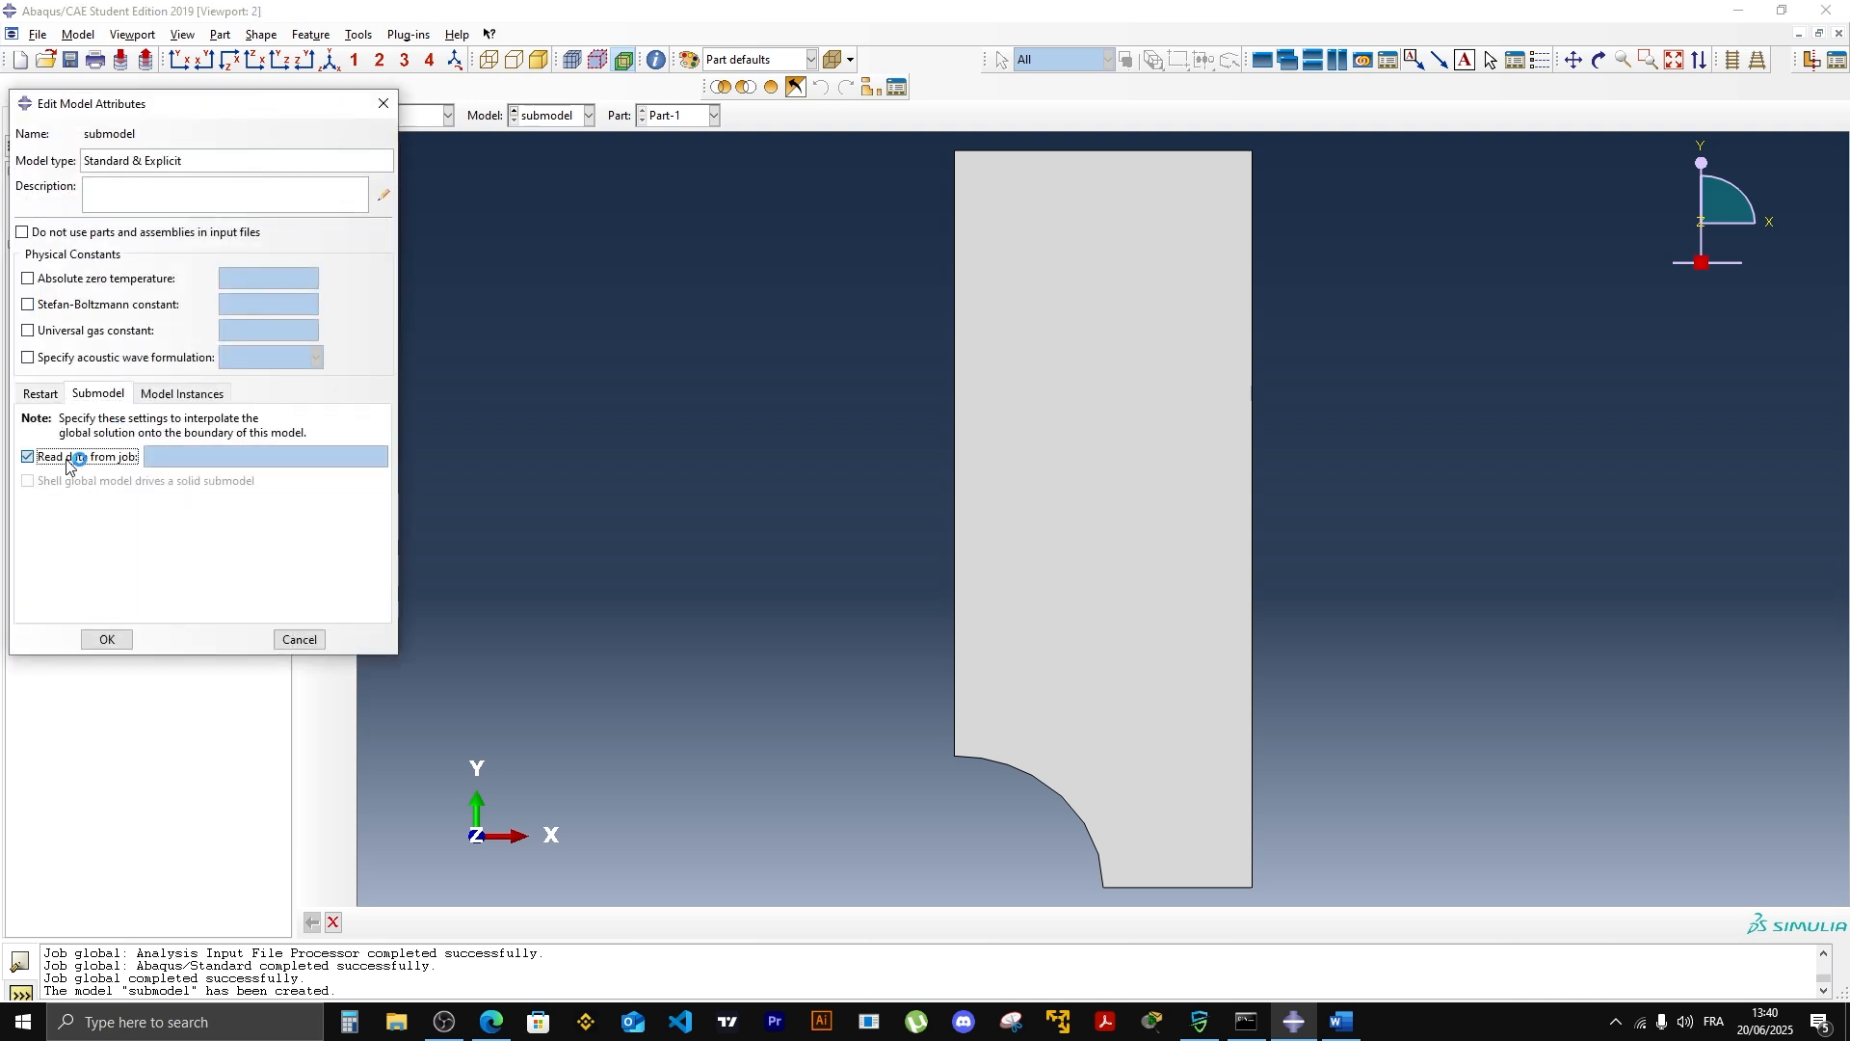
{"action": "left_click", "coordinate": [157, 456]}
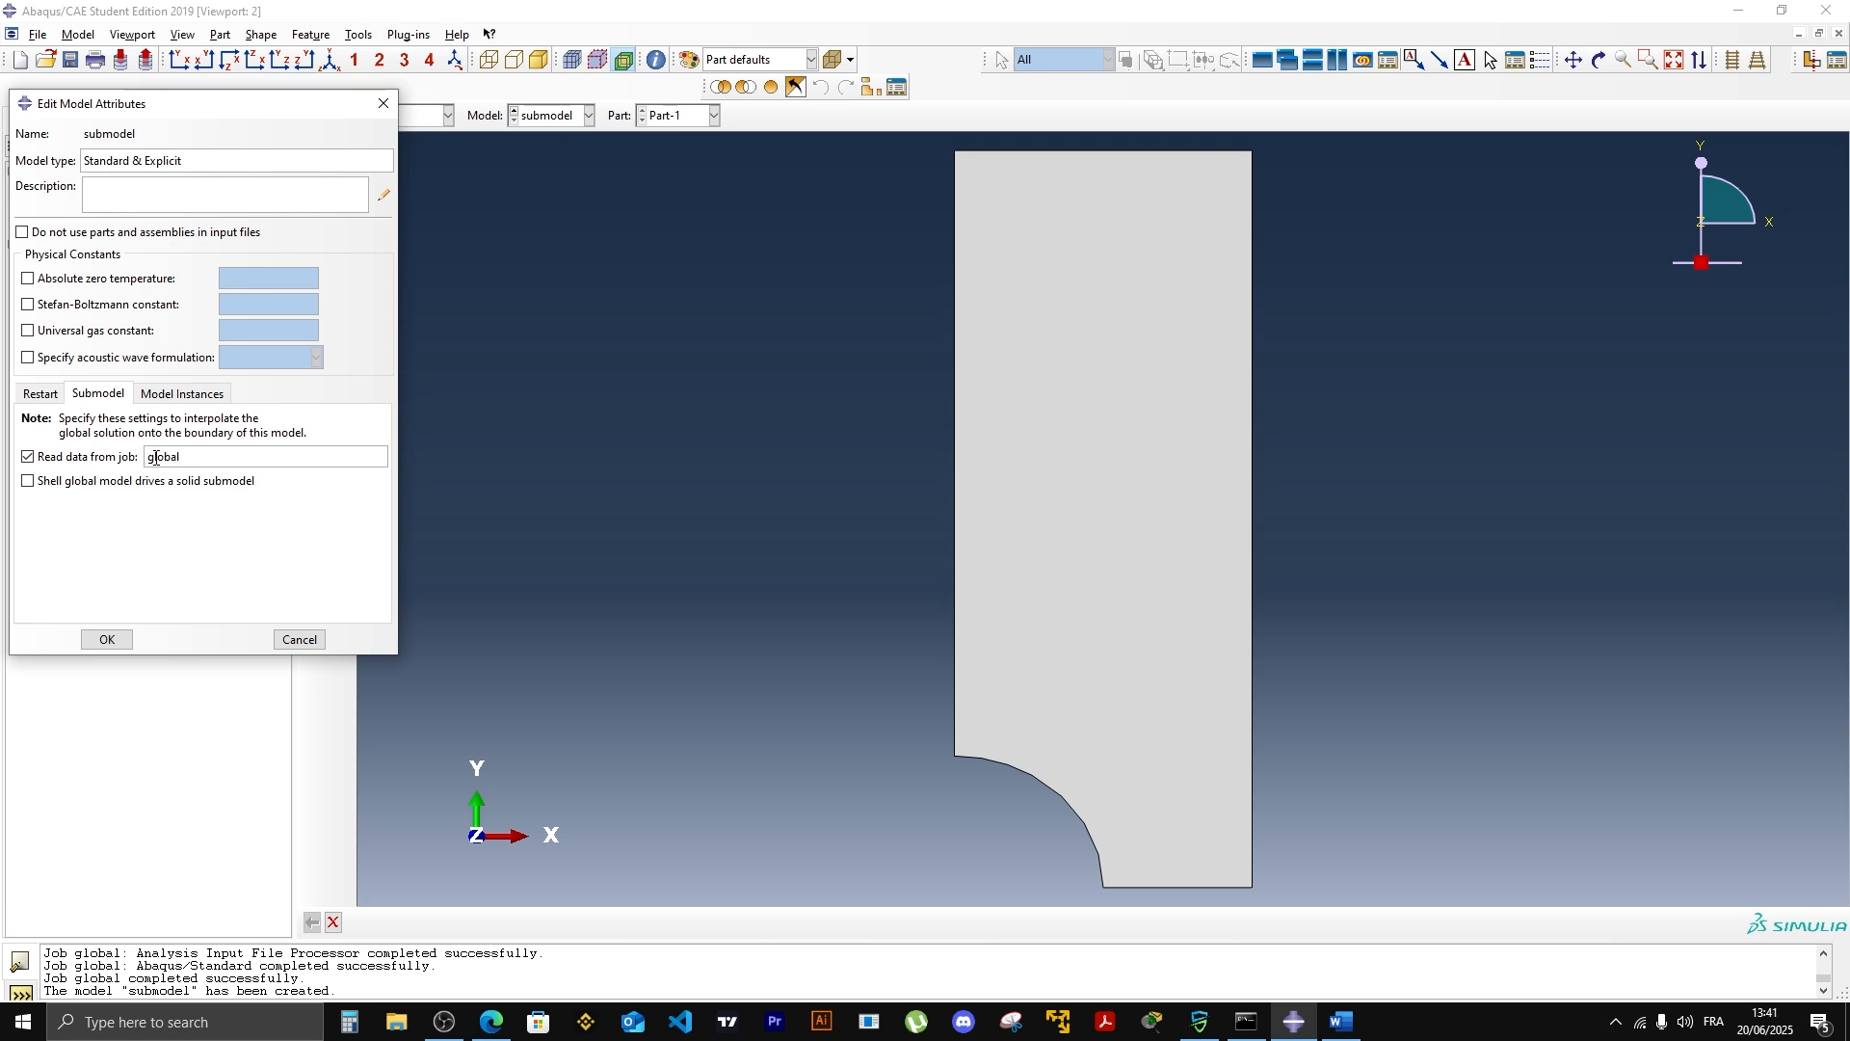
{"action": "left_click", "coordinate": [107, 640]}
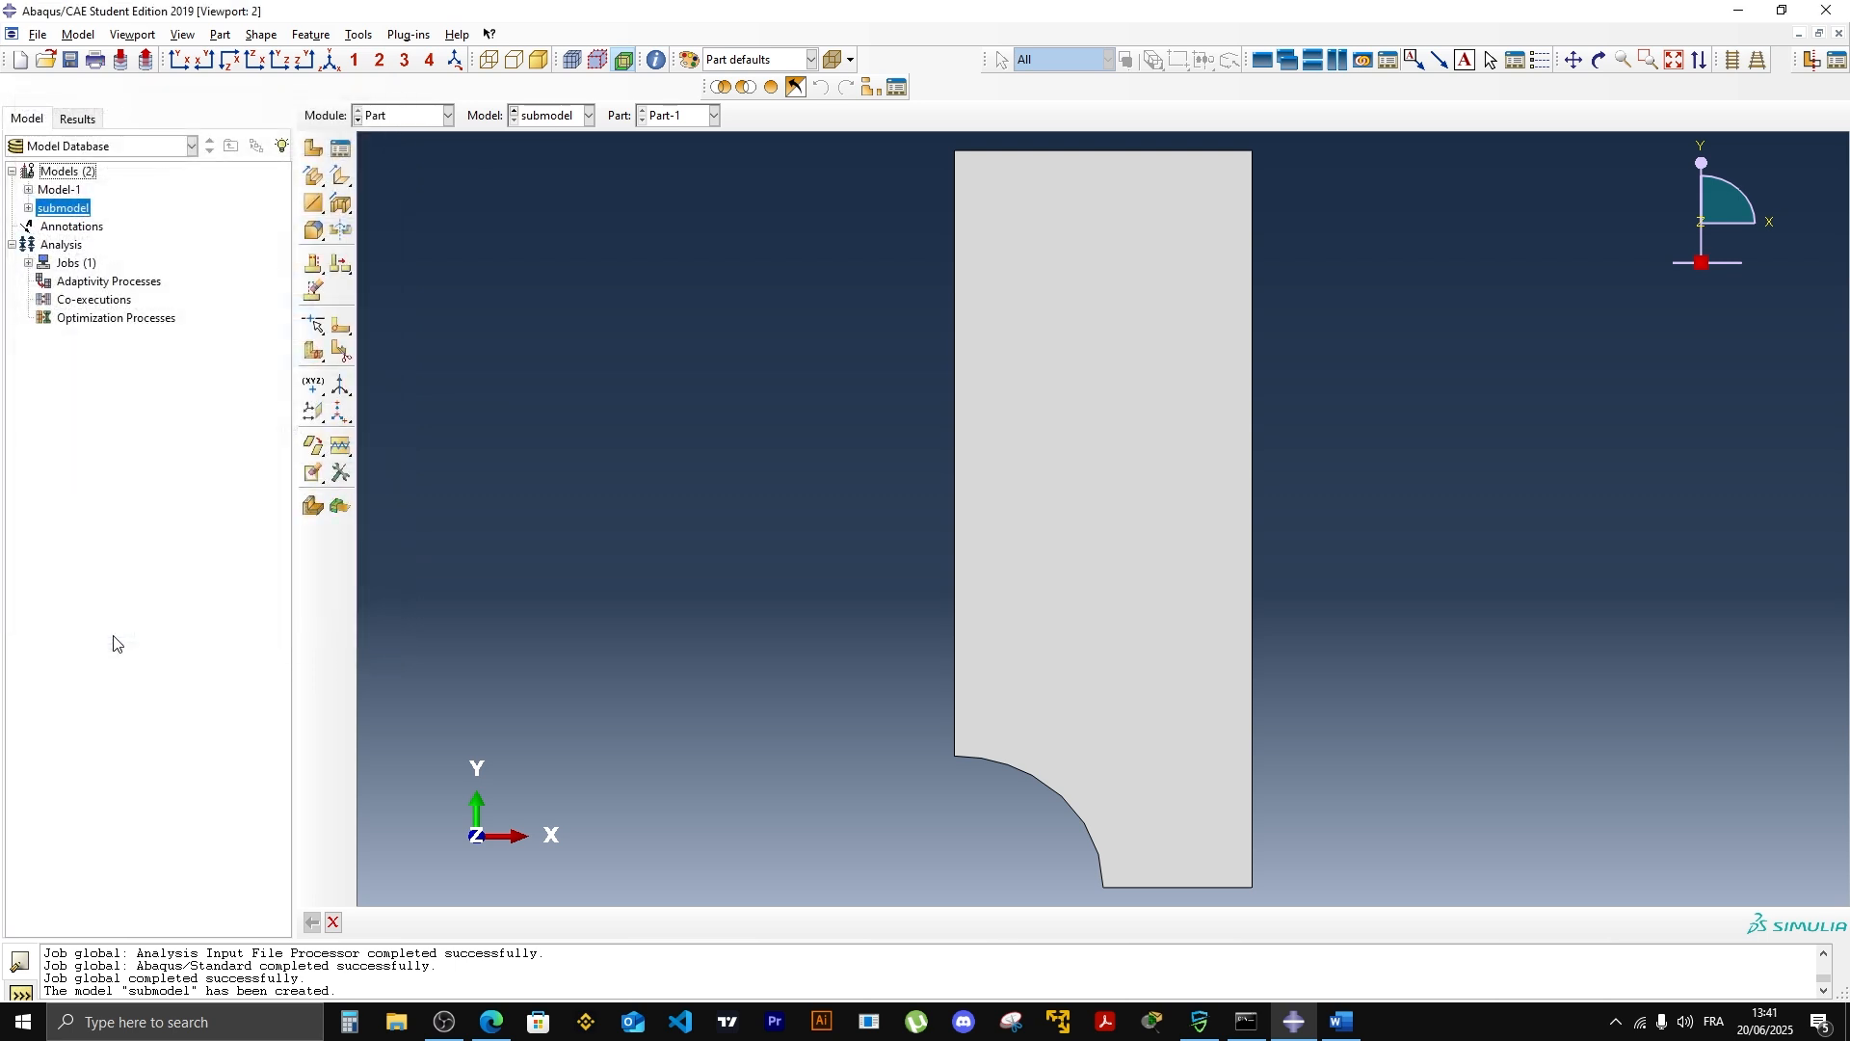
Step: Make an extruded cut with a closed L-shaped profile over the plate's outer area, leaving a region about 6.5 by 7.6 around the hole
{"action": "left_click", "coordinate": [271, 40]}
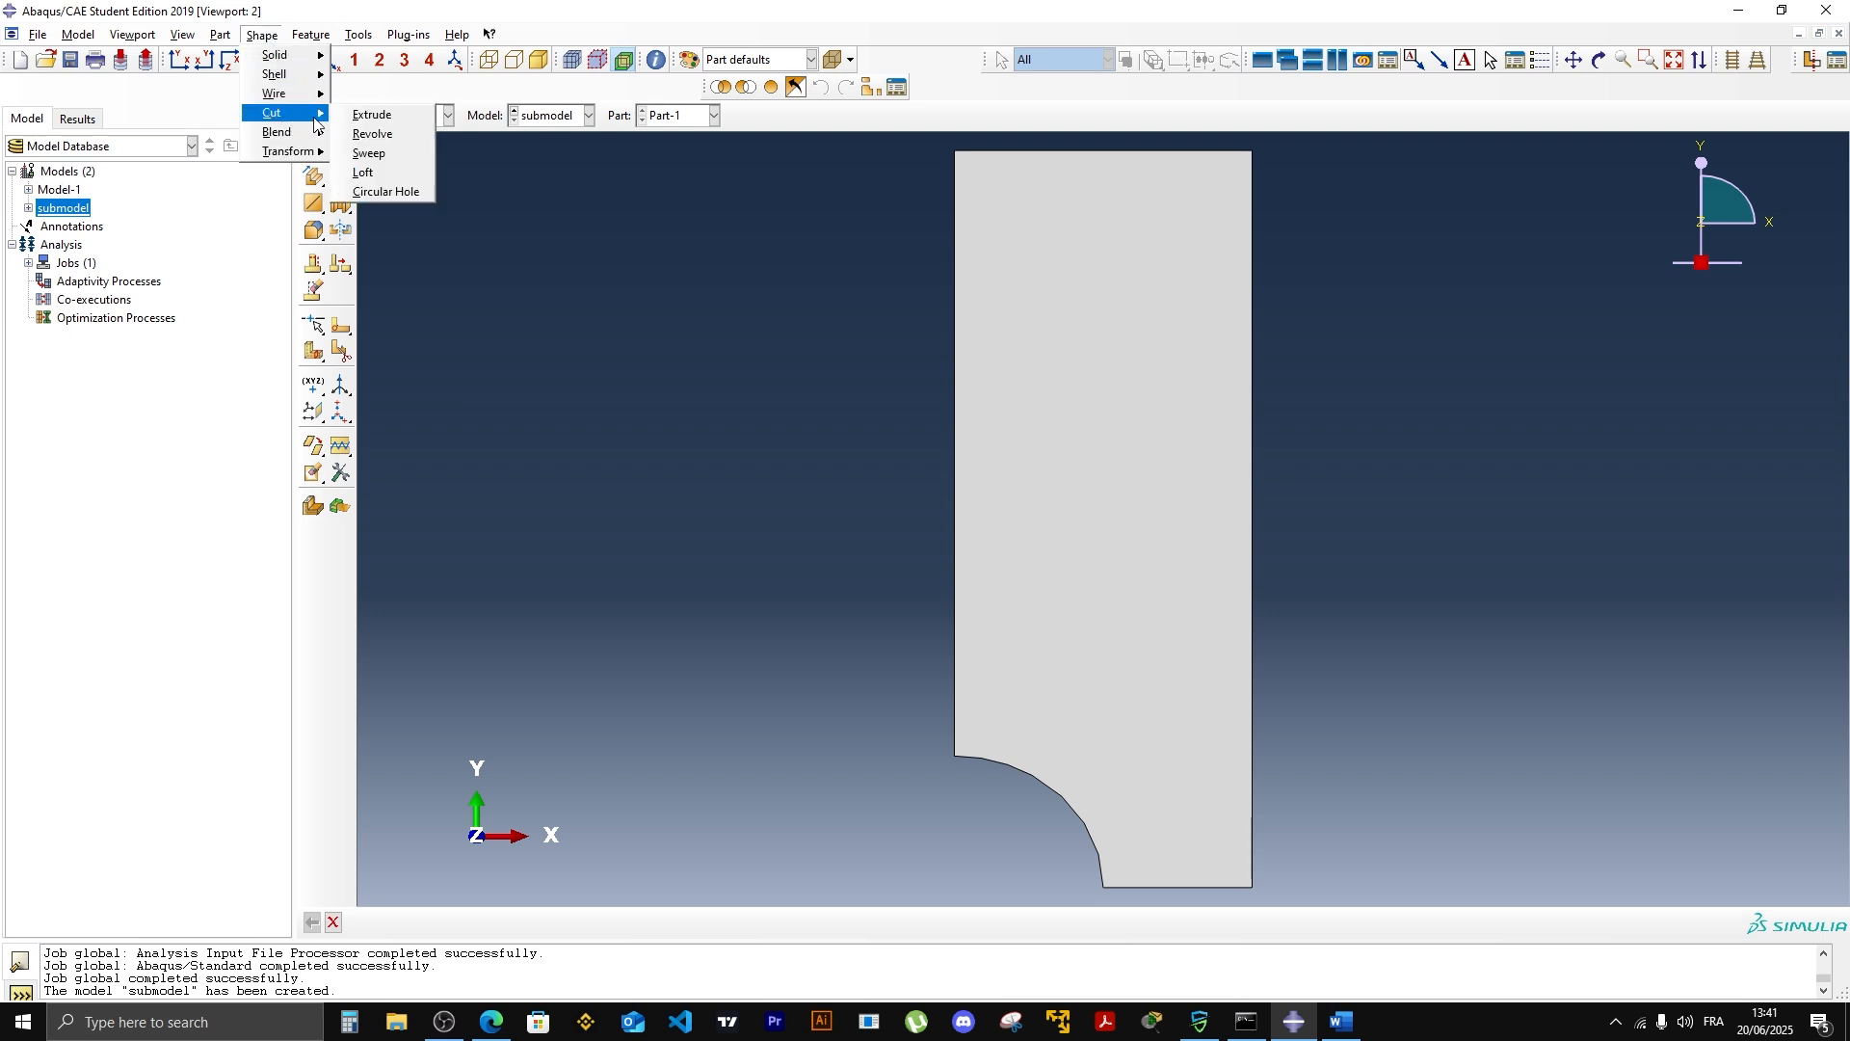
{"action": "left_click", "coordinate": [365, 117]}
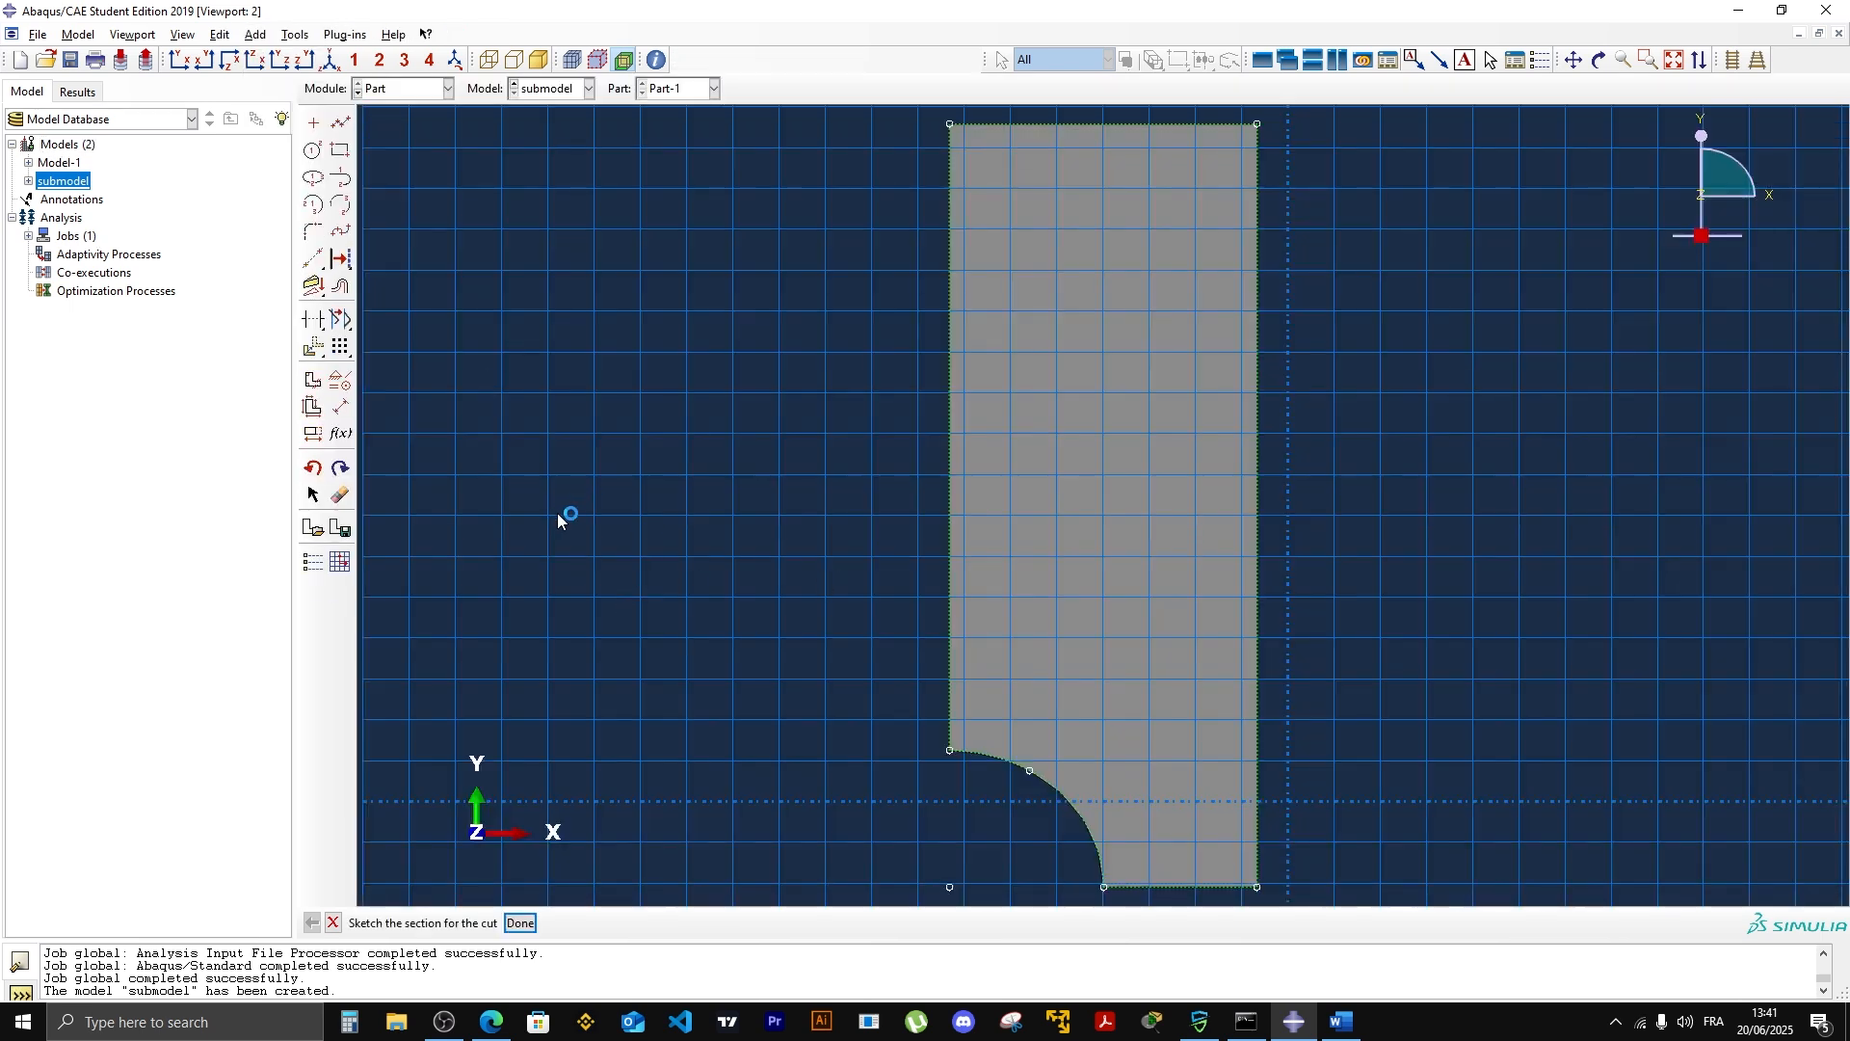
{"action": "left_click", "coordinate": [341, 123]}
{"action": "left_click", "coordinate": [949, 124]}
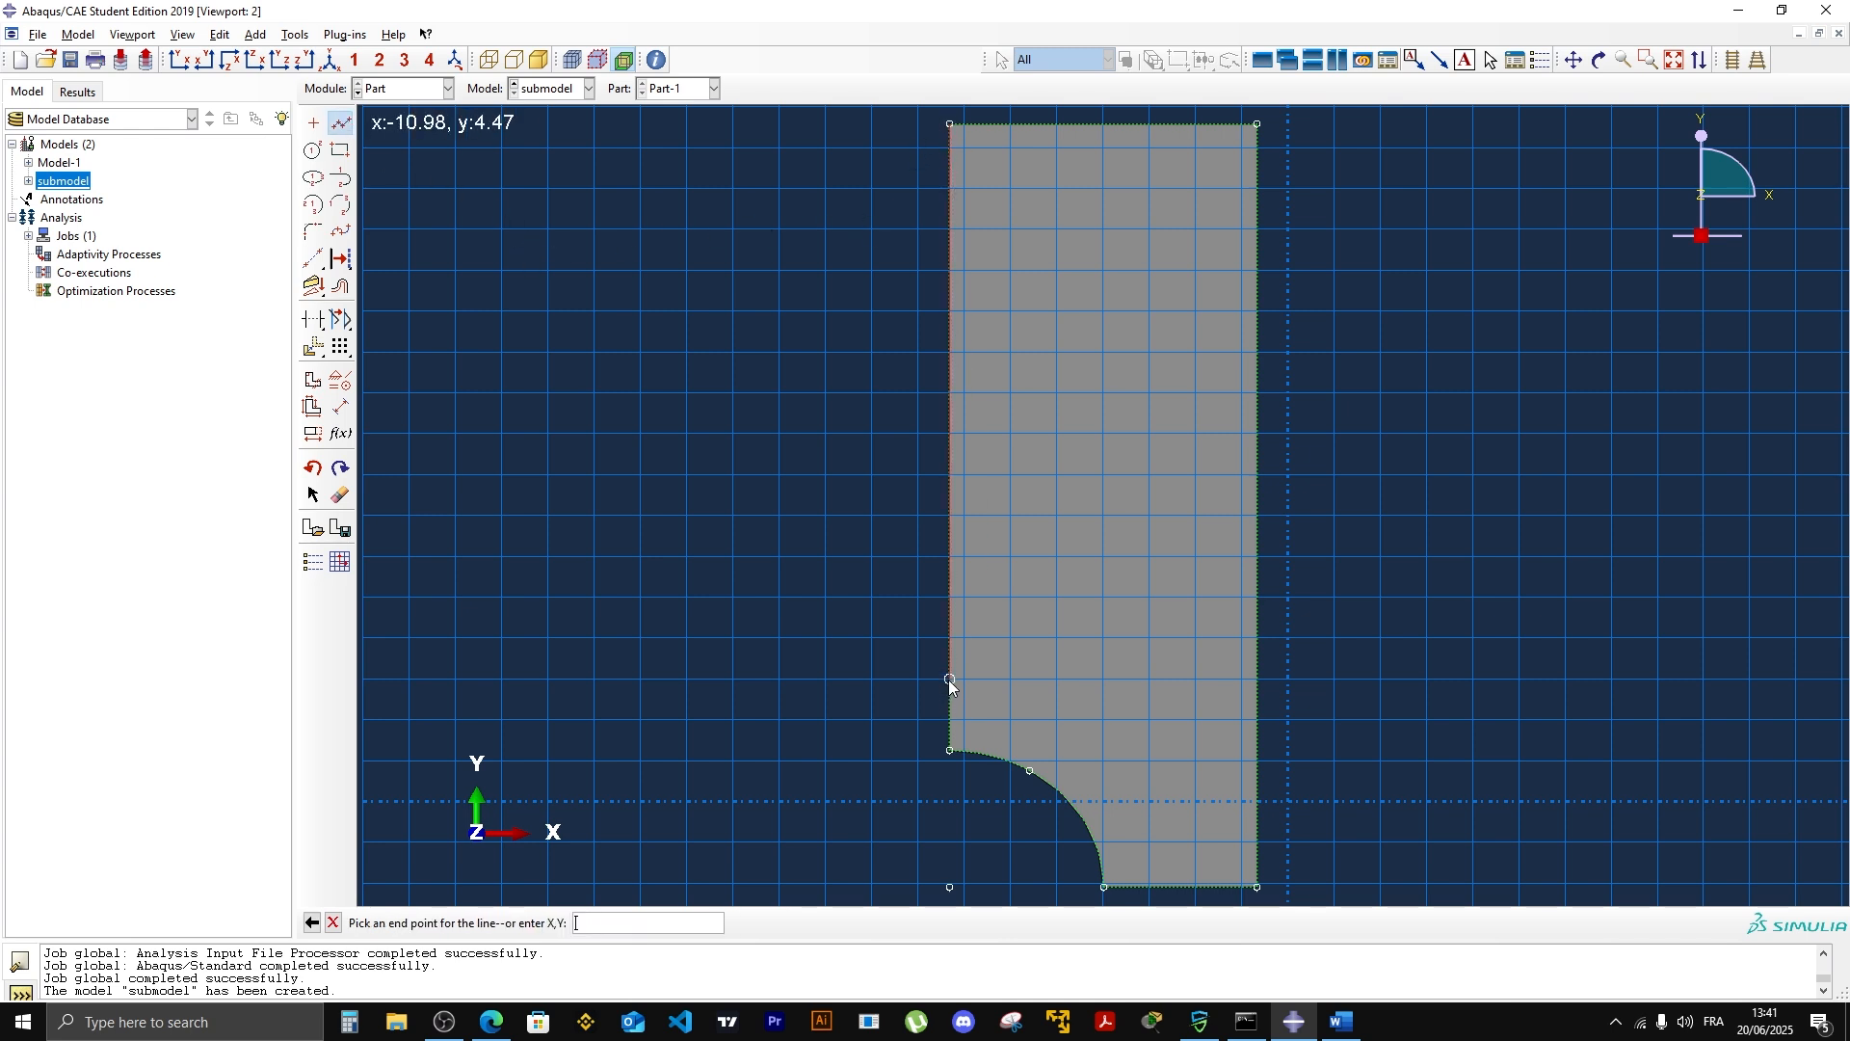
{"action": "left_click", "coordinate": [948, 680]}
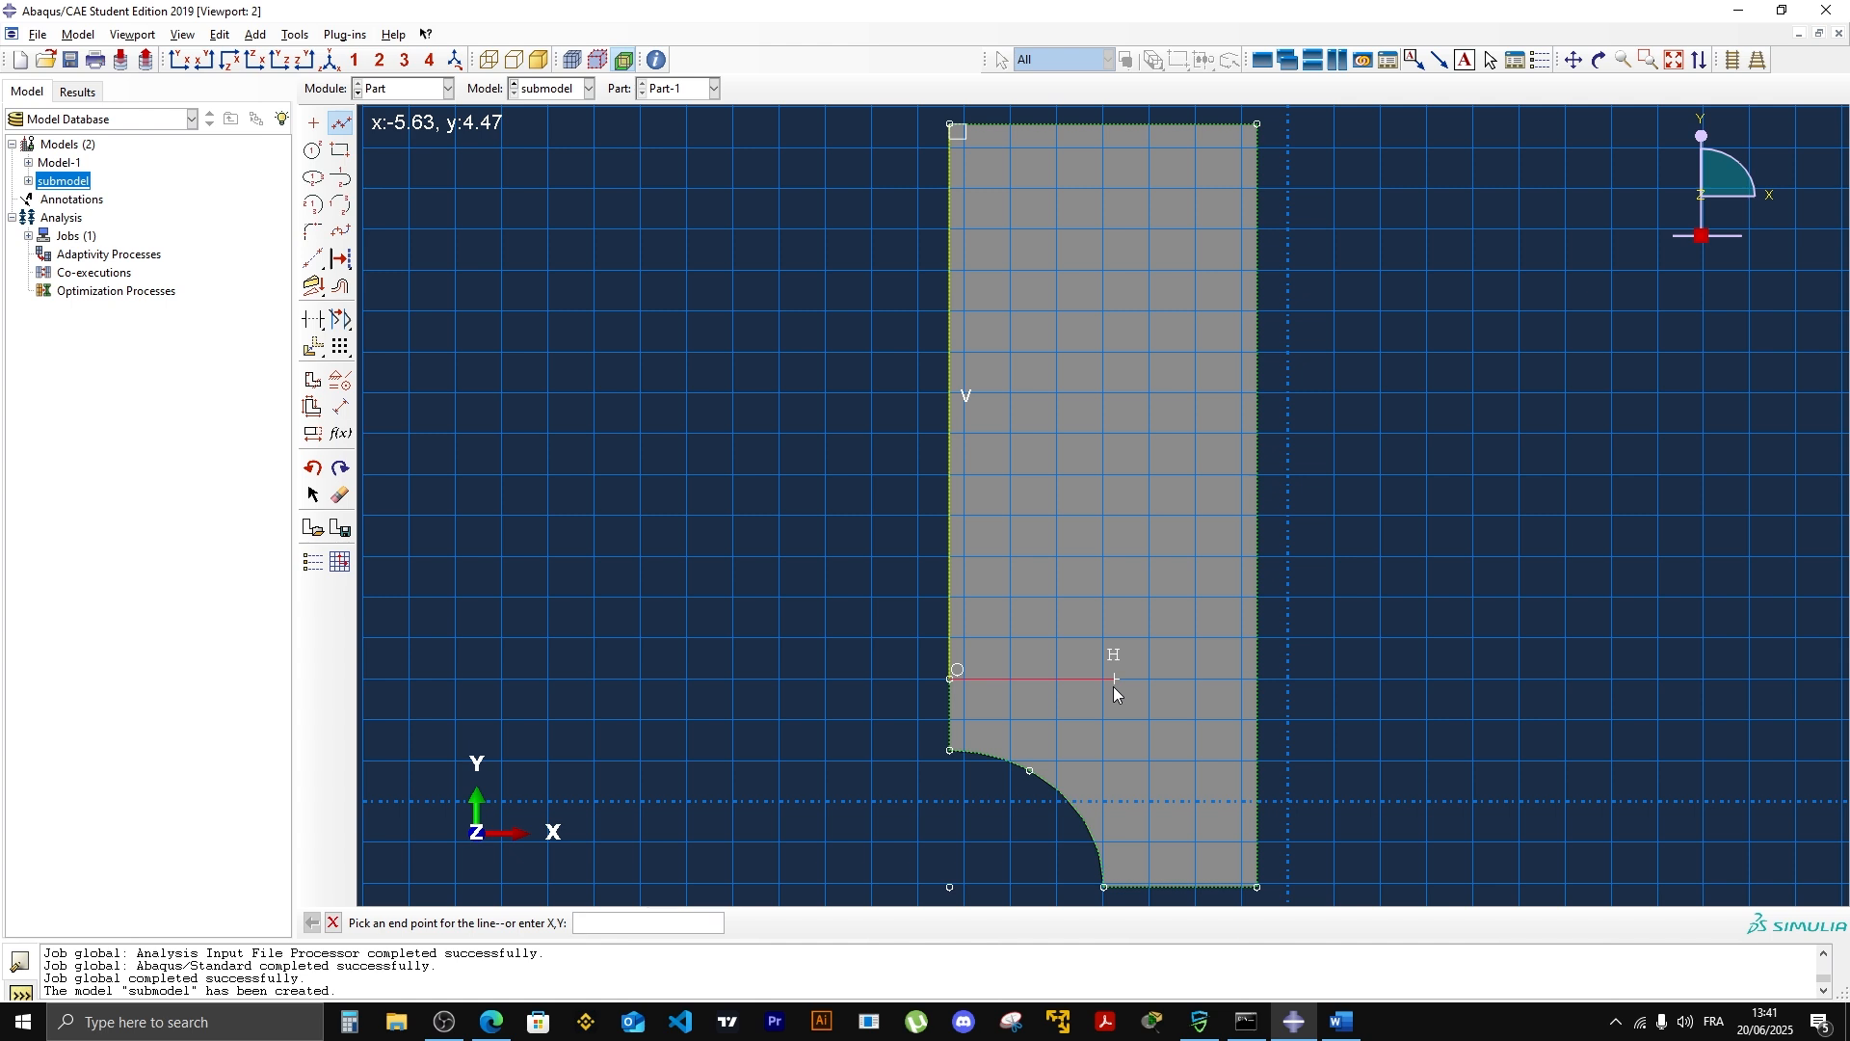
{"action": "left_click", "coordinate": [1148, 679]}
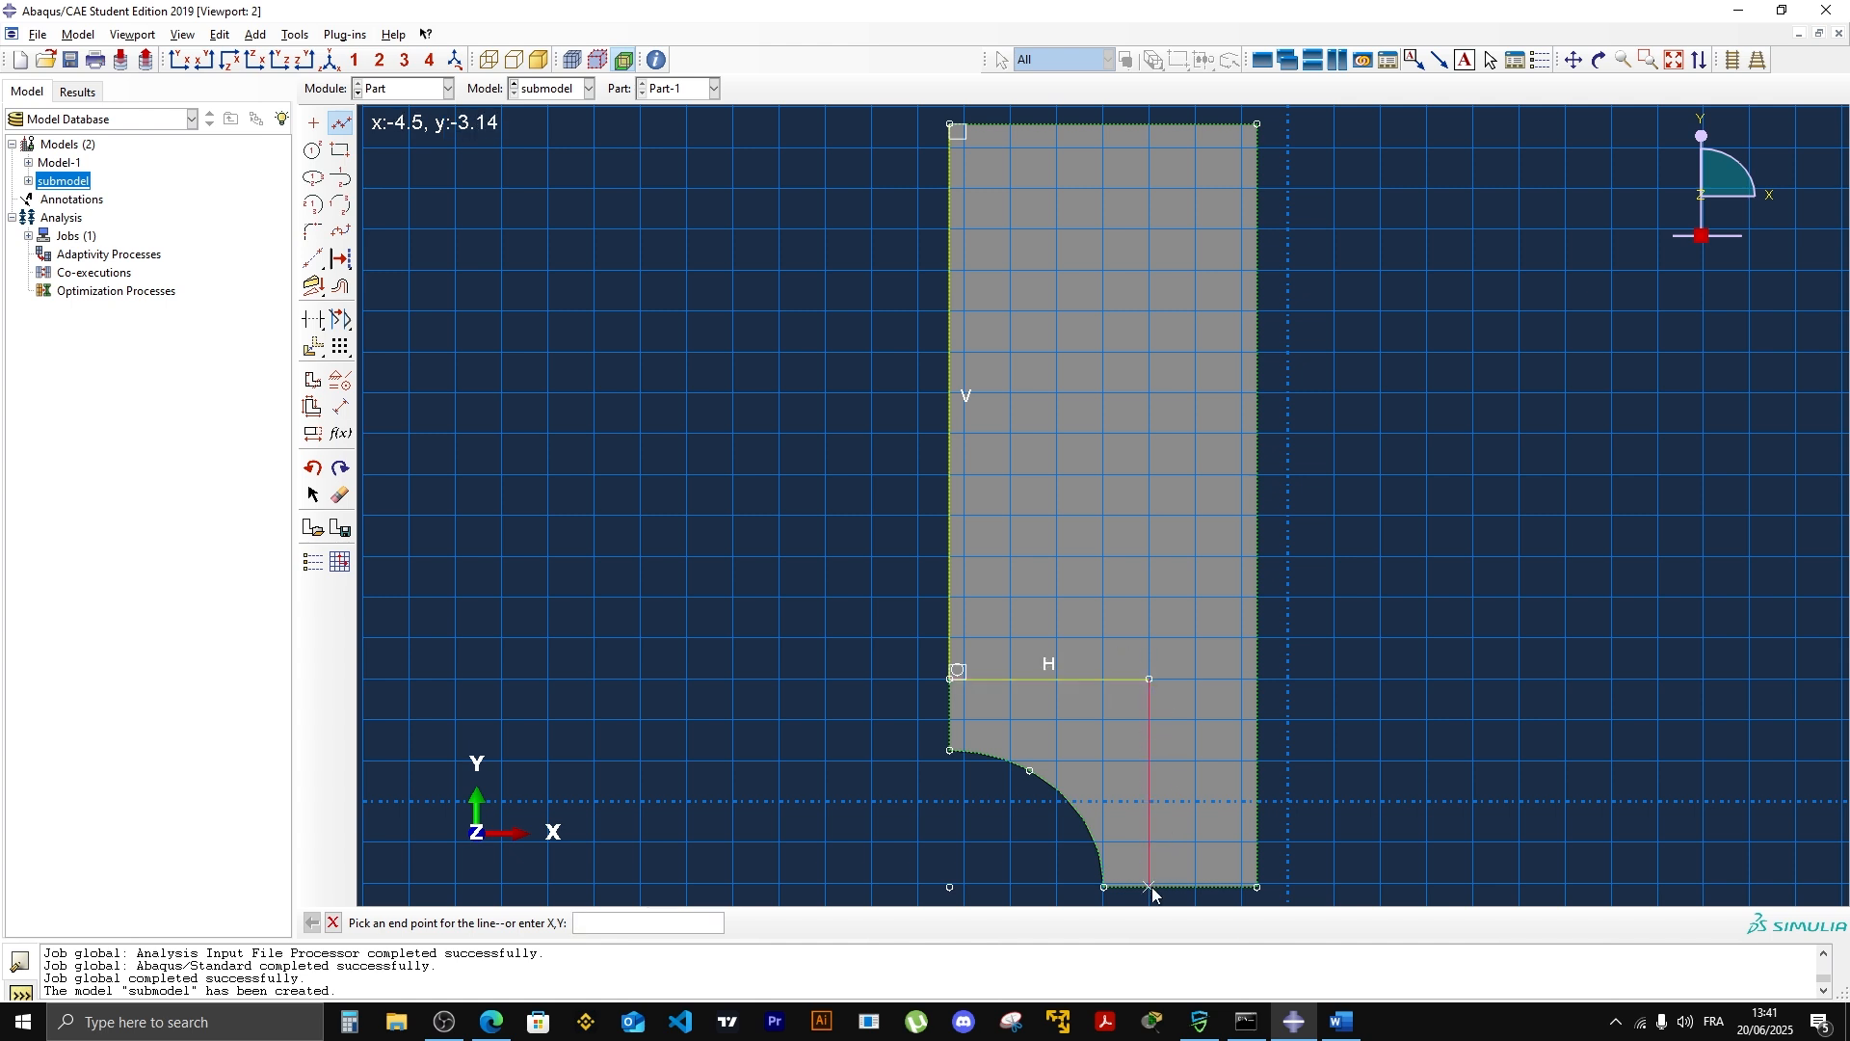
{"action": "left_click", "coordinate": [1148, 886]}
{"action": "left_click", "coordinate": [1257, 887]}
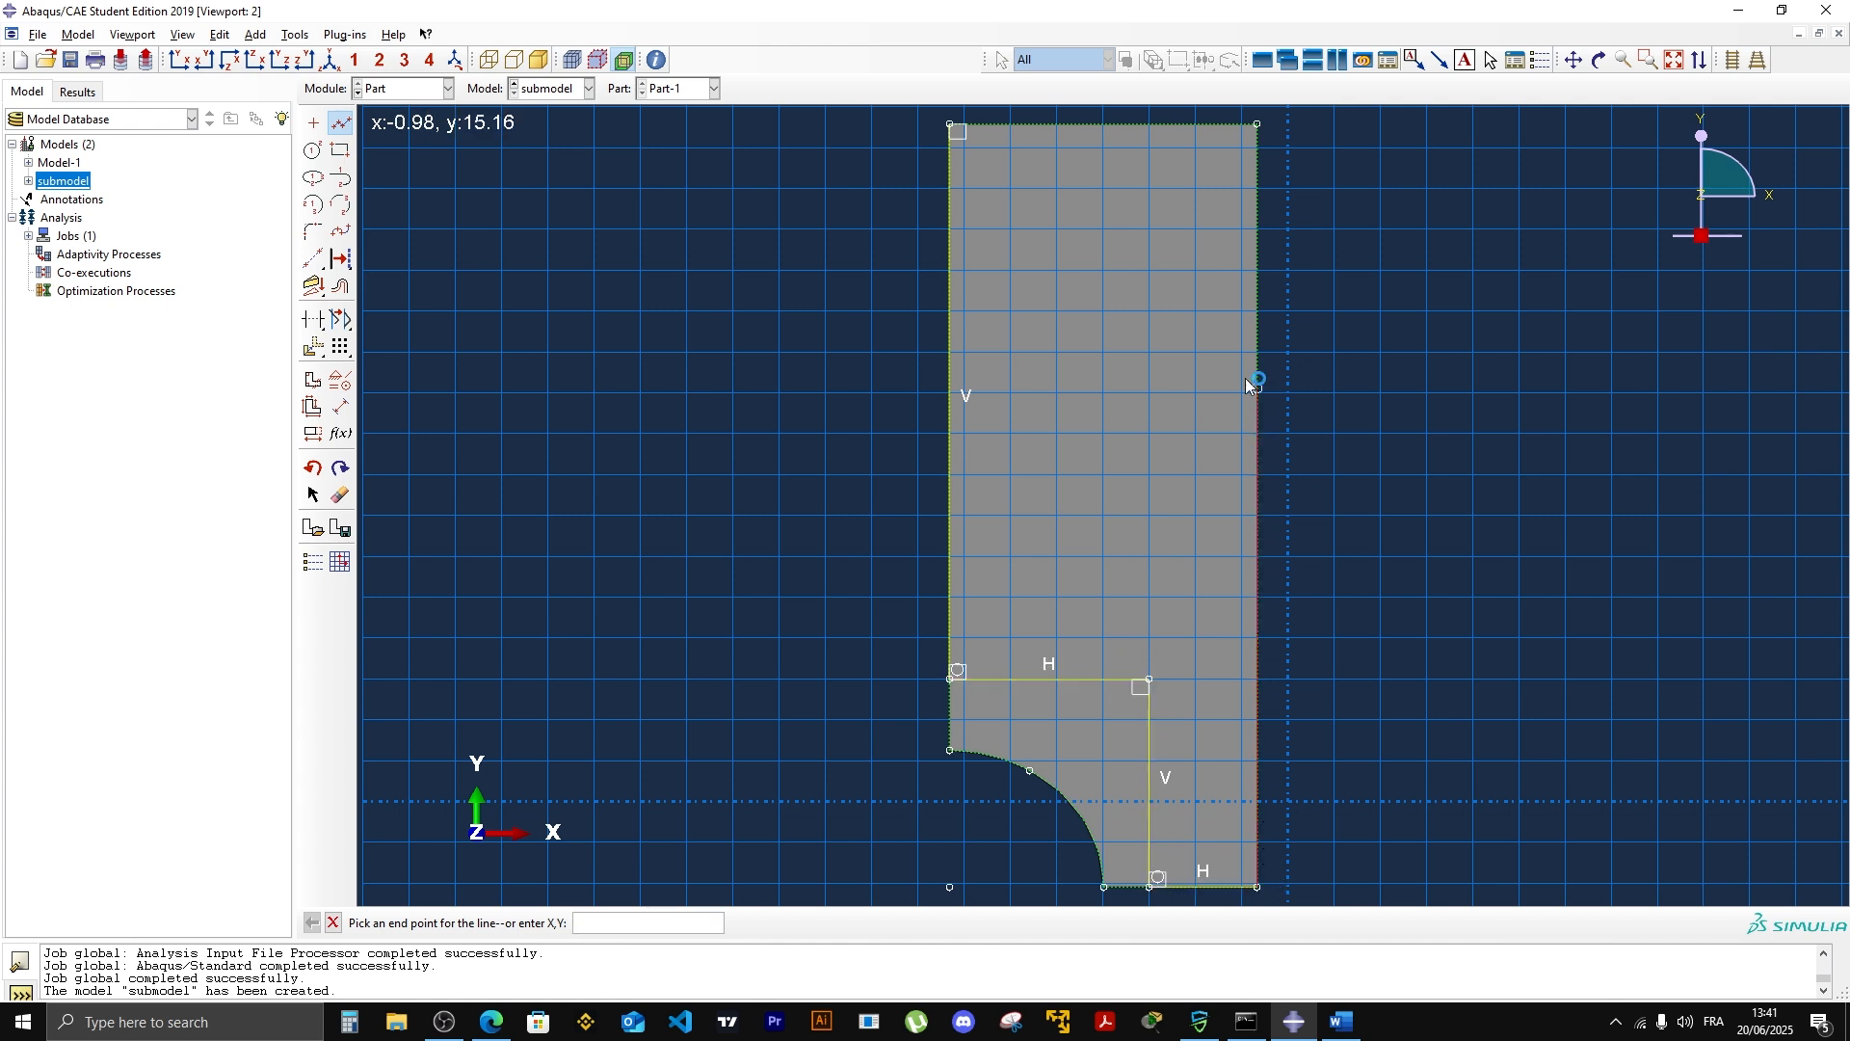
{"action": "left_click", "coordinate": [1257, 124]}
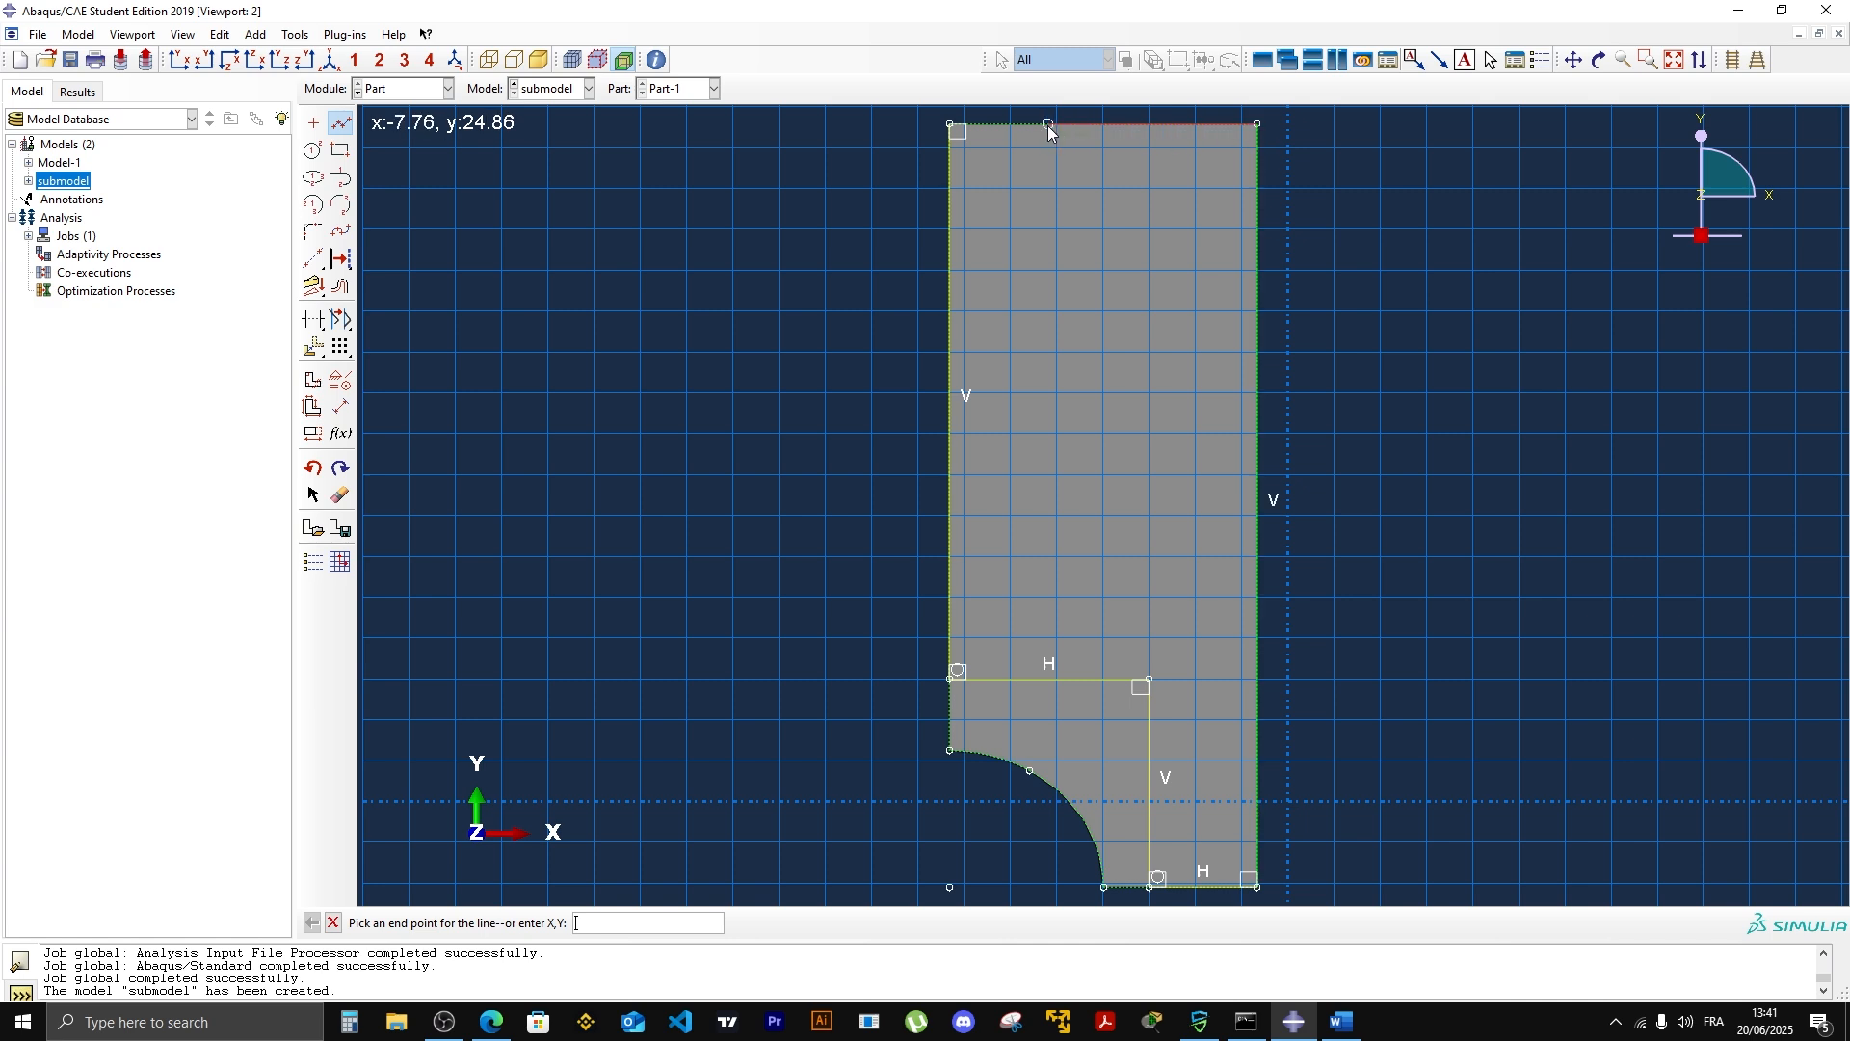
{"action": "left_click", "coordinate": [950, 125]}
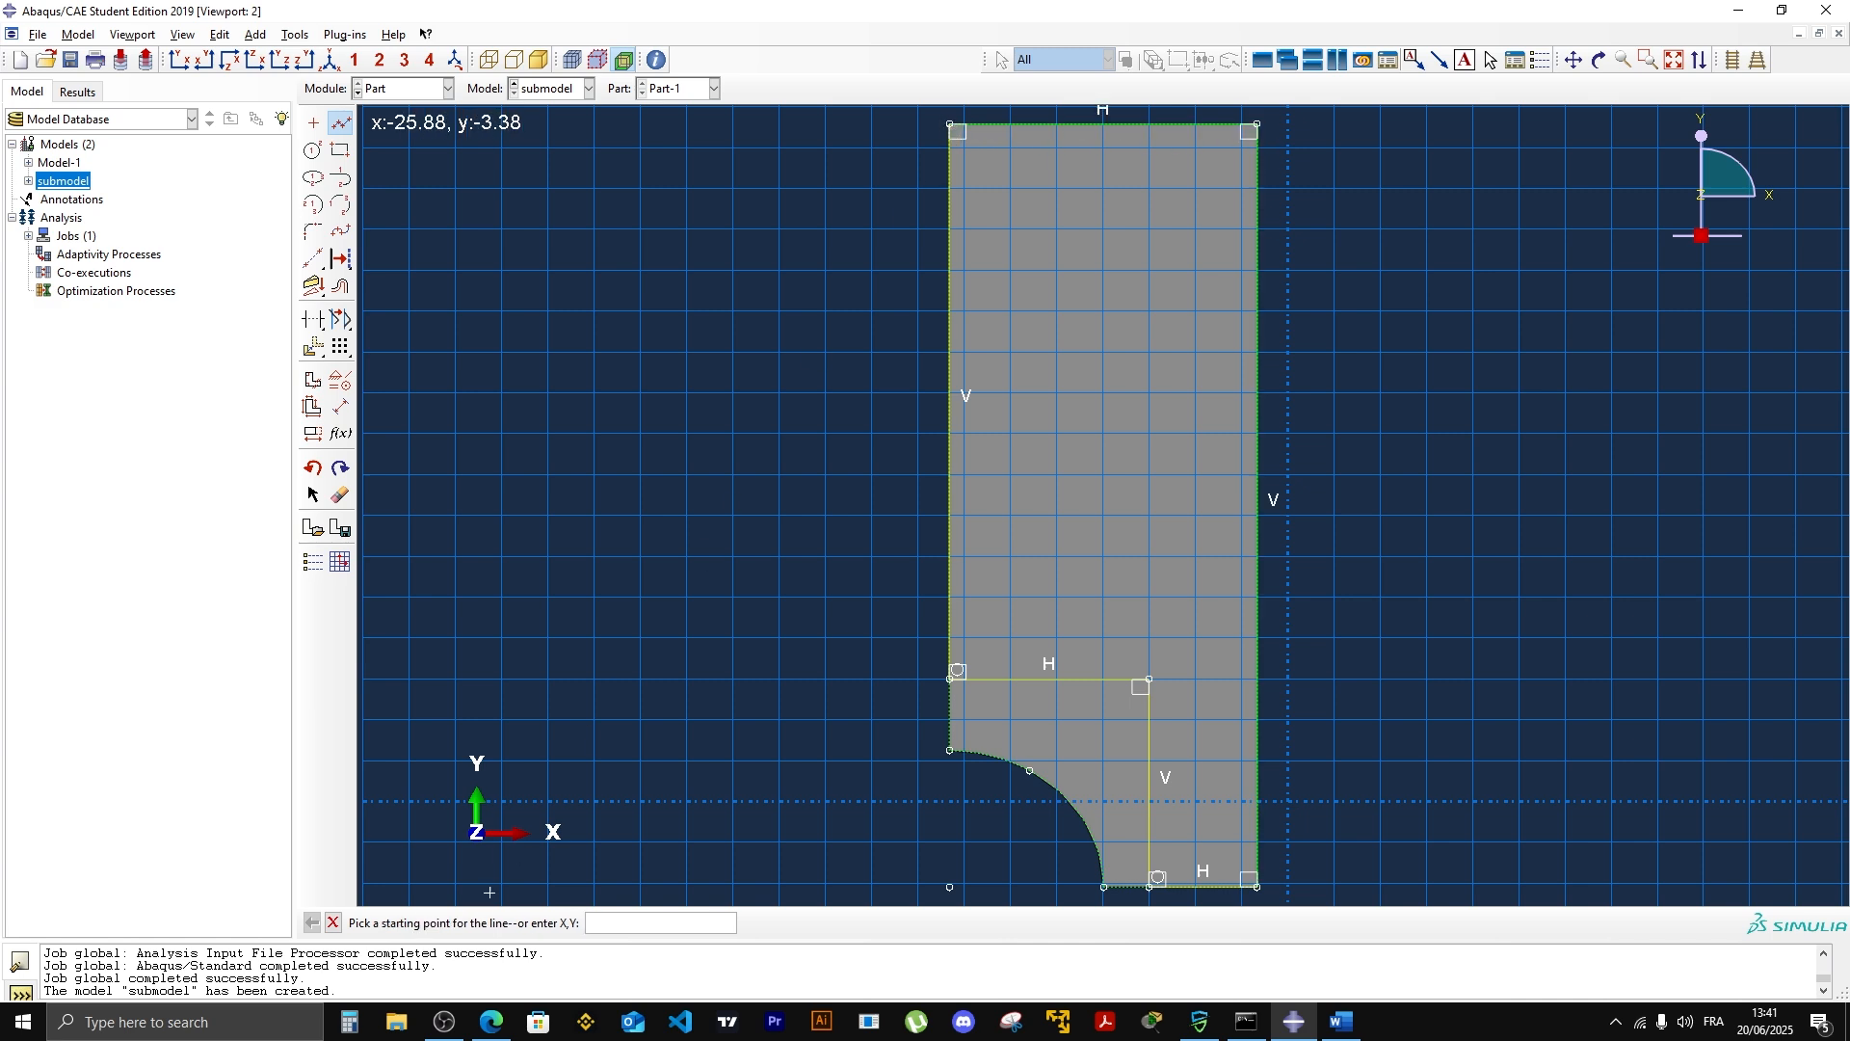
{"action": "left_click", "coordinate": [333, 922]}
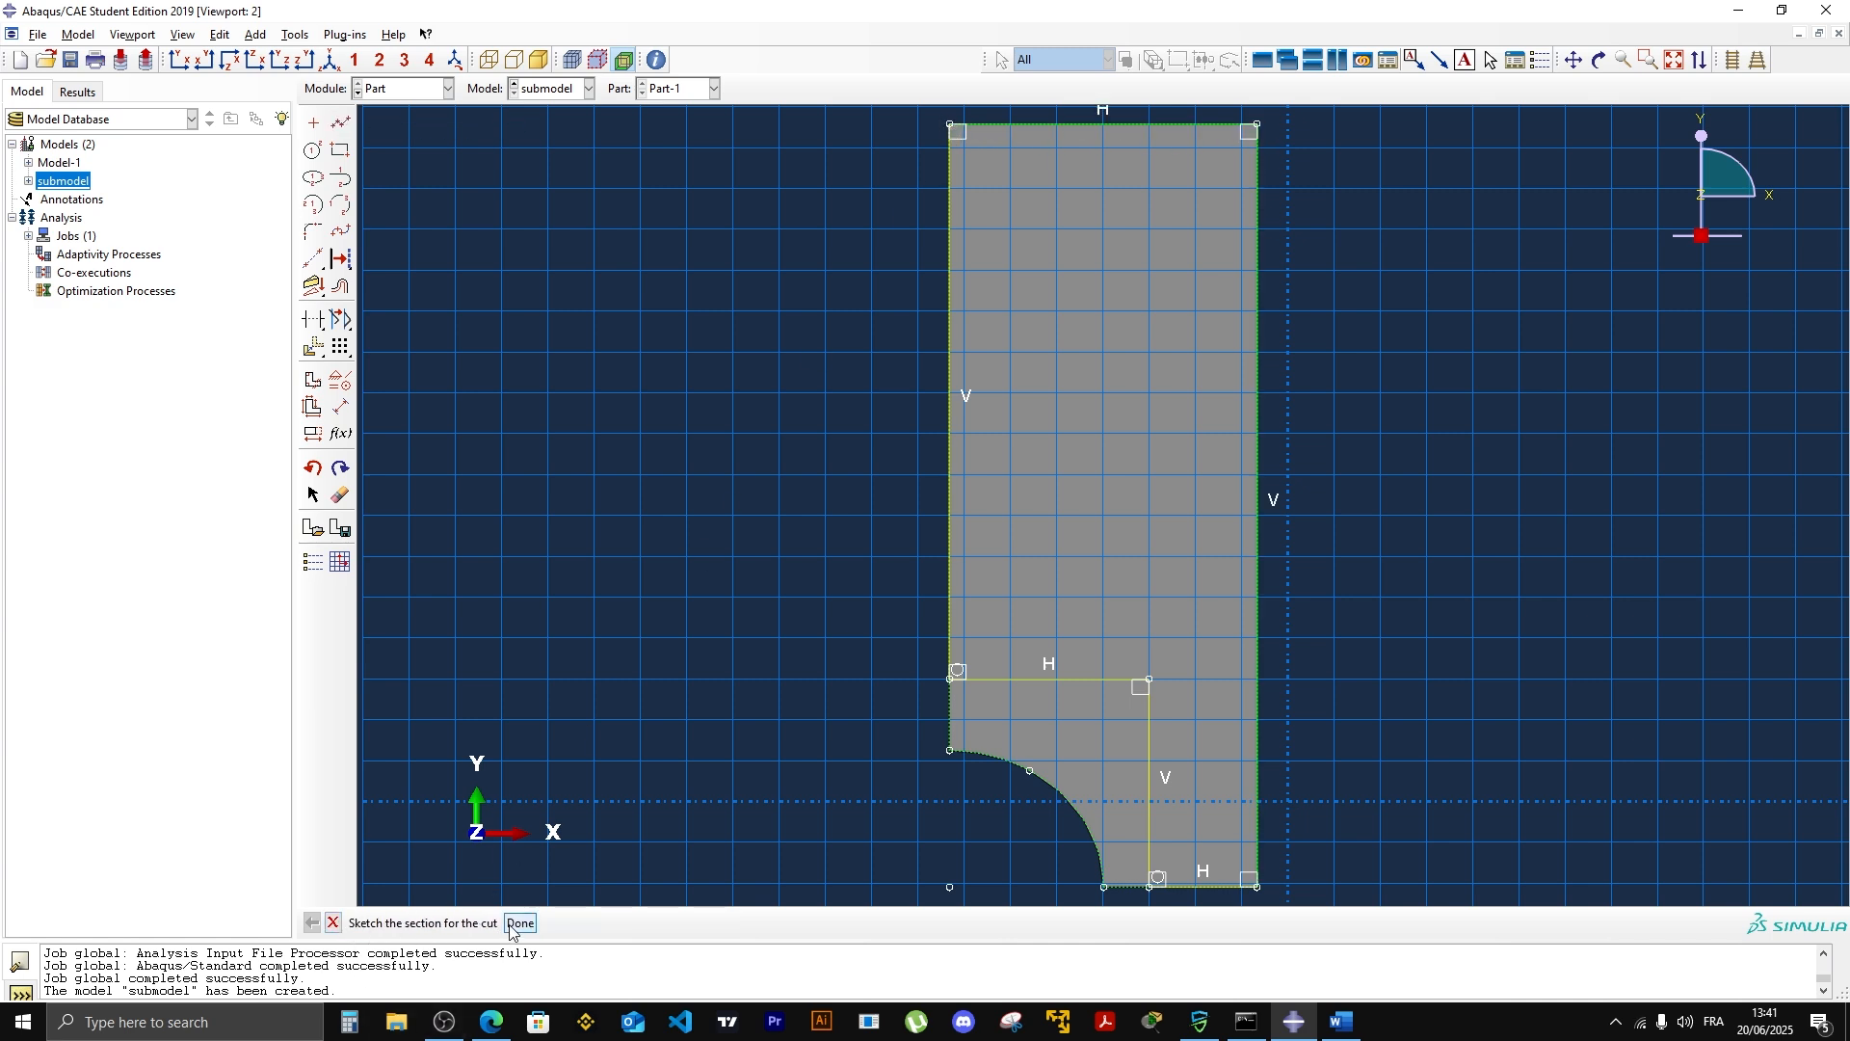
{"action": "left_click", "coordinate": [520, 923]}
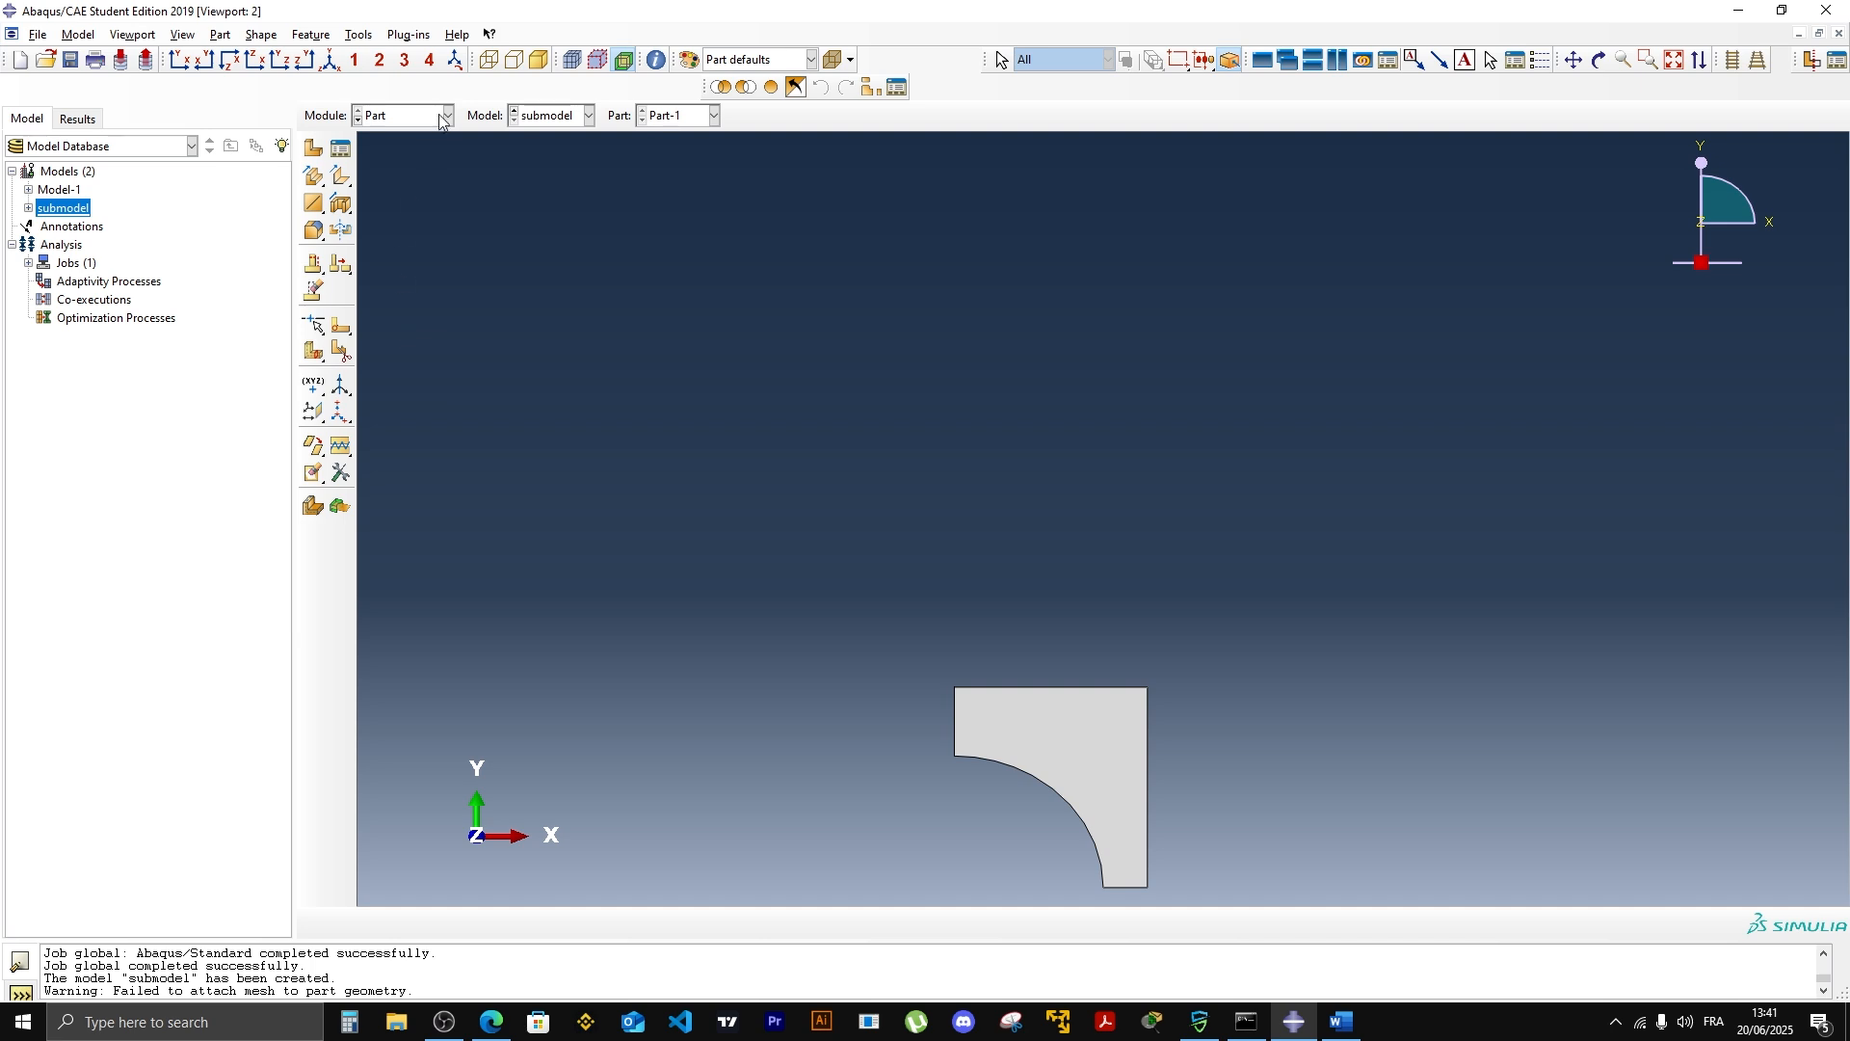
Step: In the submodel's Property module, assign the existing section to the whole trimmed part
{"action": "left_click", "coordinate": [28, 209]}
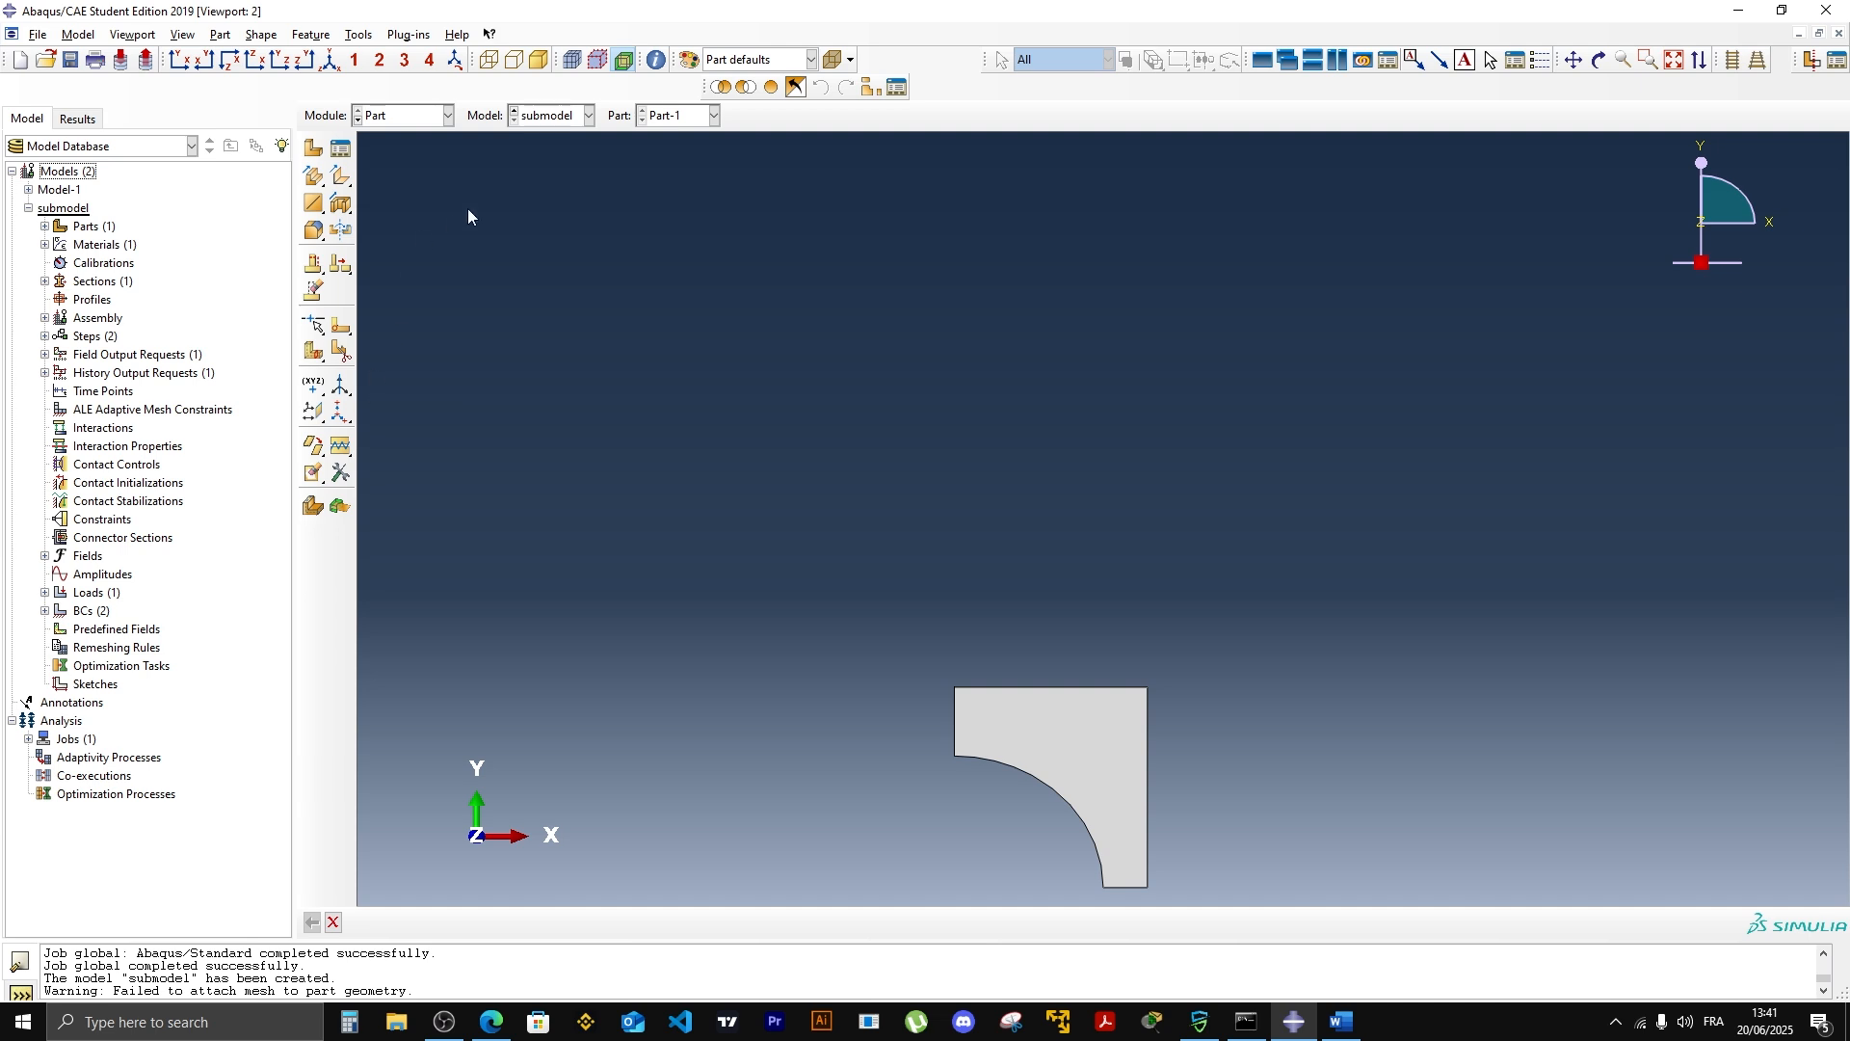
{"action": "left_click", "coordinate": [448, 115]}
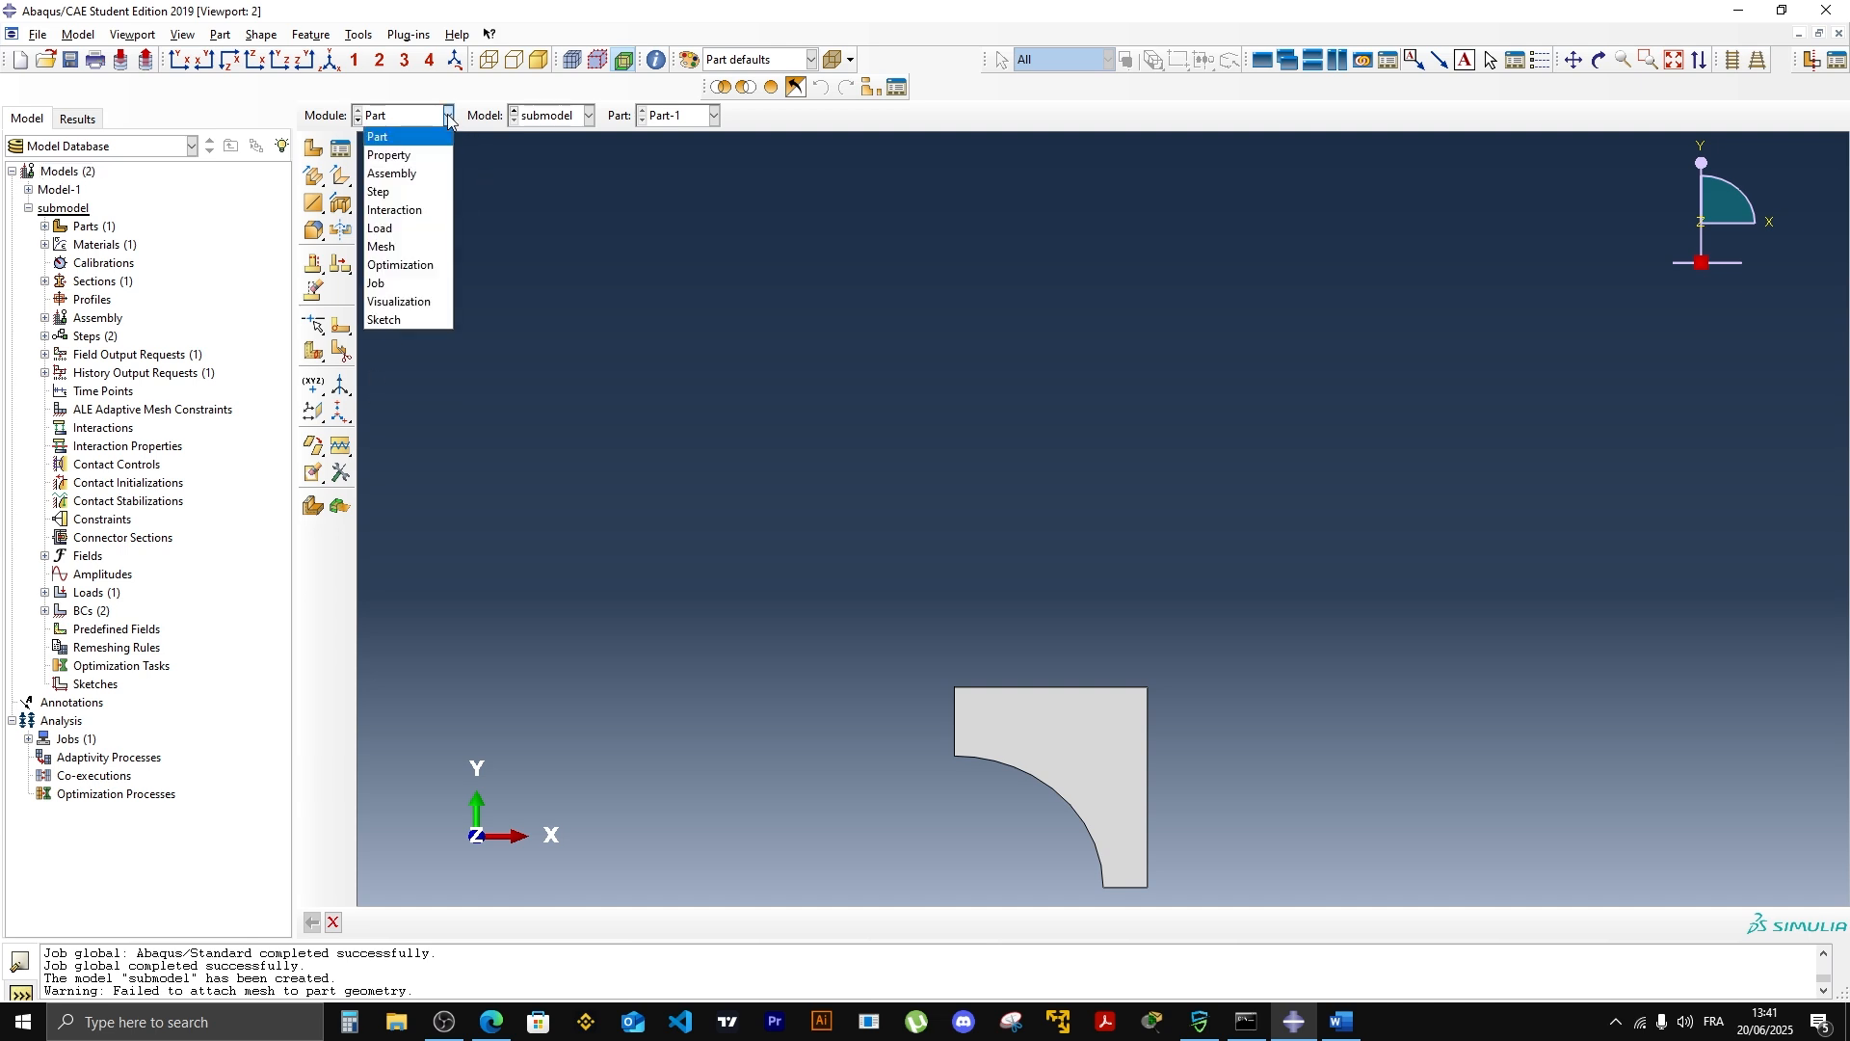
{"action": "left_click", "coordinate": [400, 157]}
{"action": "left_click", "coordinate": [313, 208]}
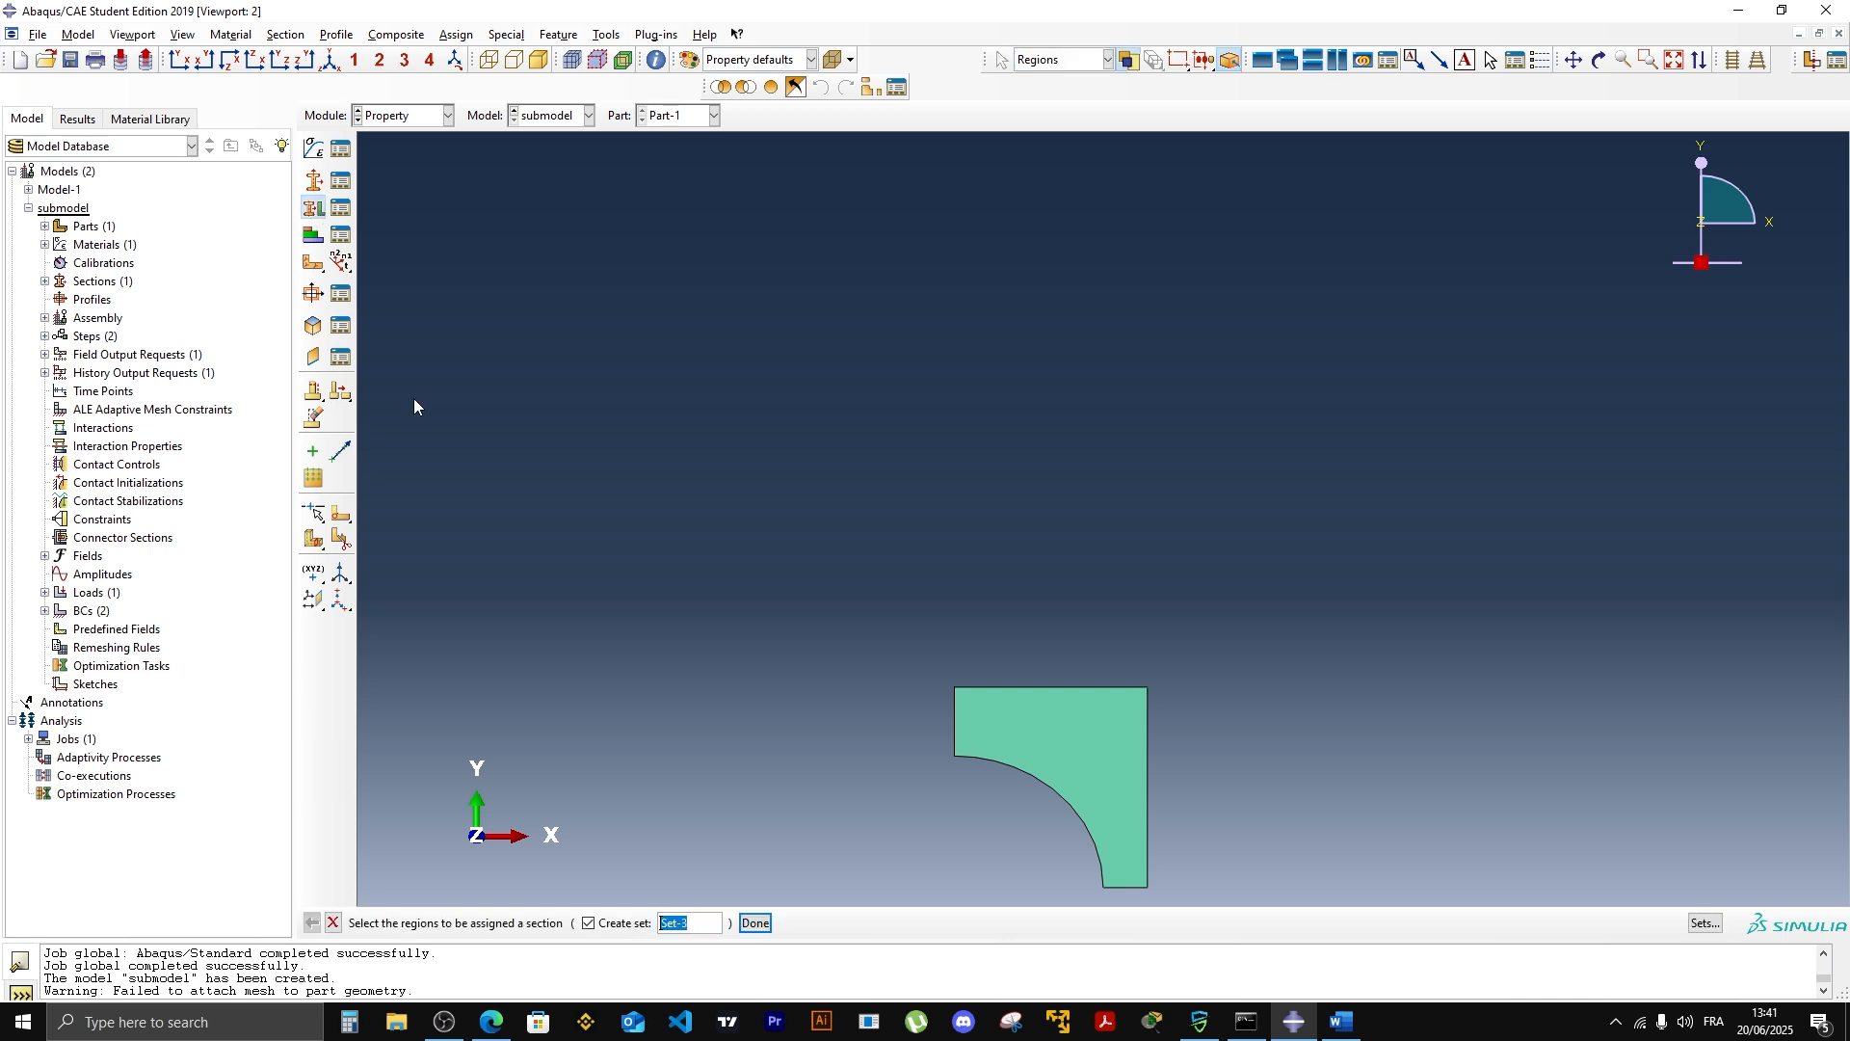
{"action": "left_click", "coordinate": [1021, 750]}
{"action": "left_click", "coordinate": [757, 921]}
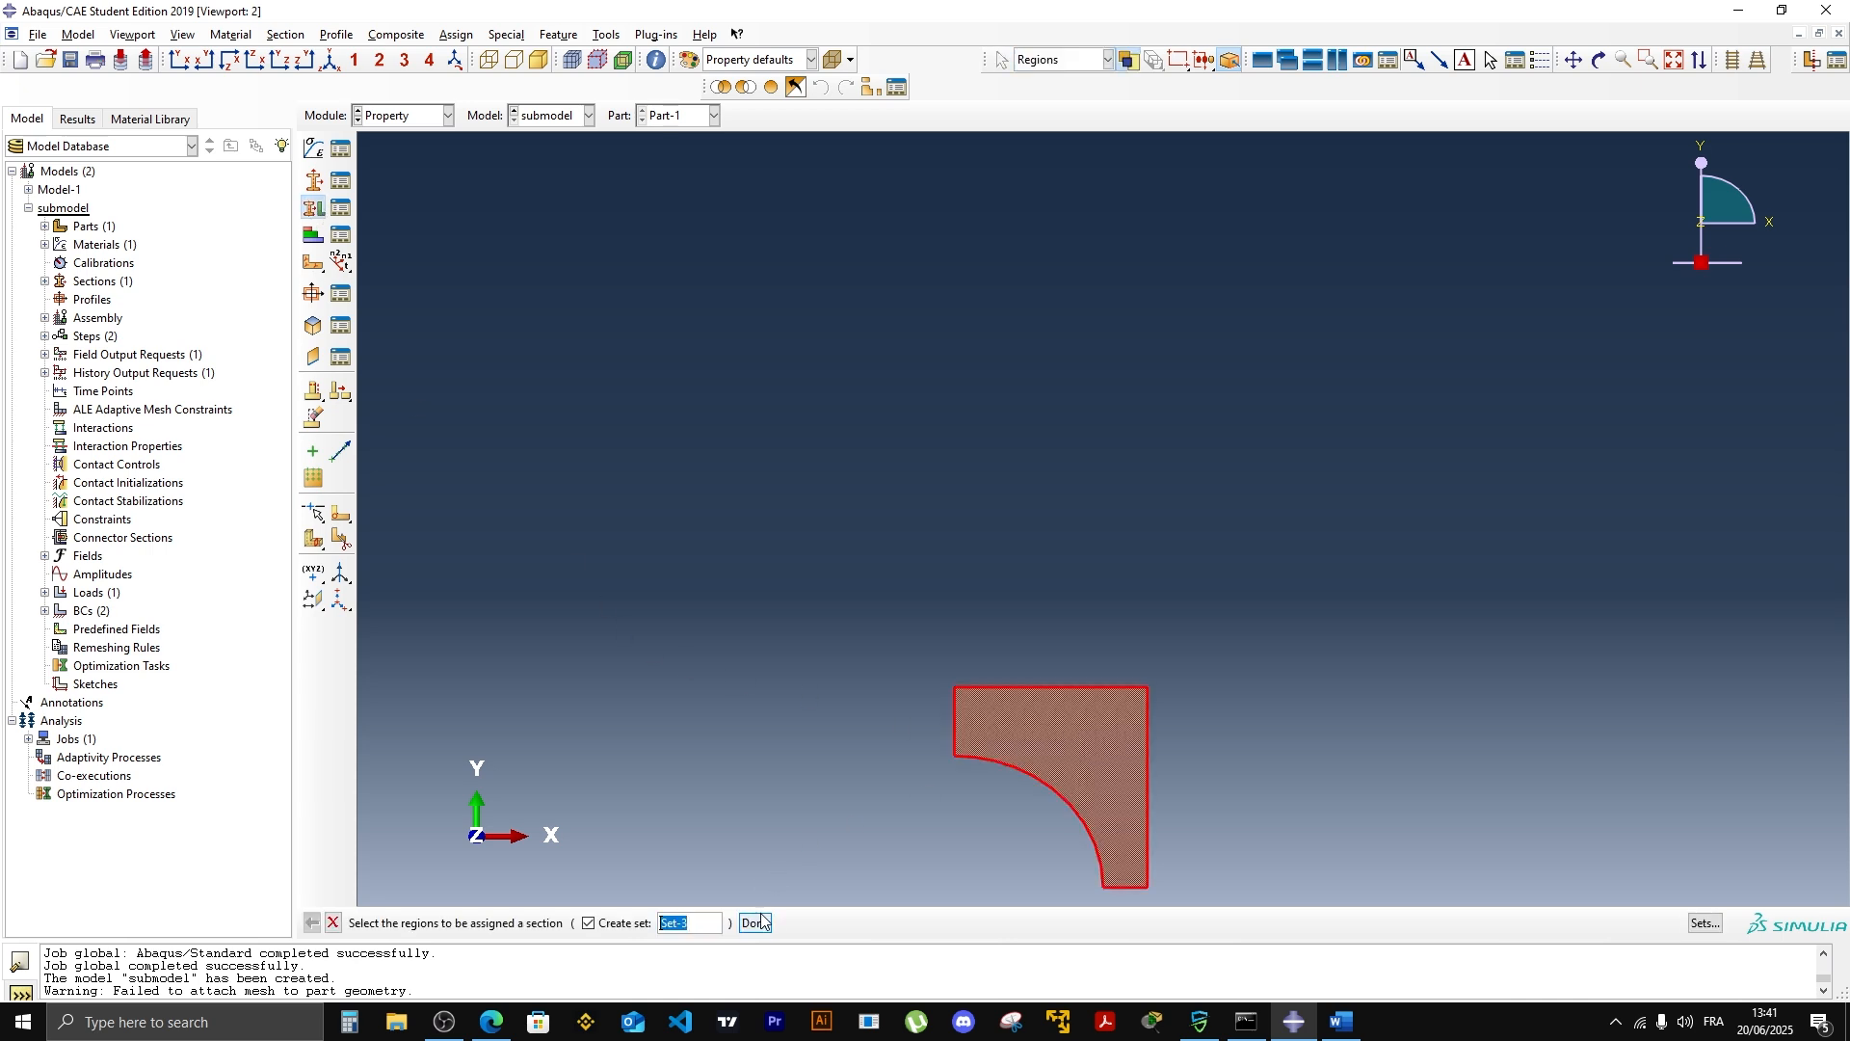
{"action": "left_click", "coordinate": [85, 468]}
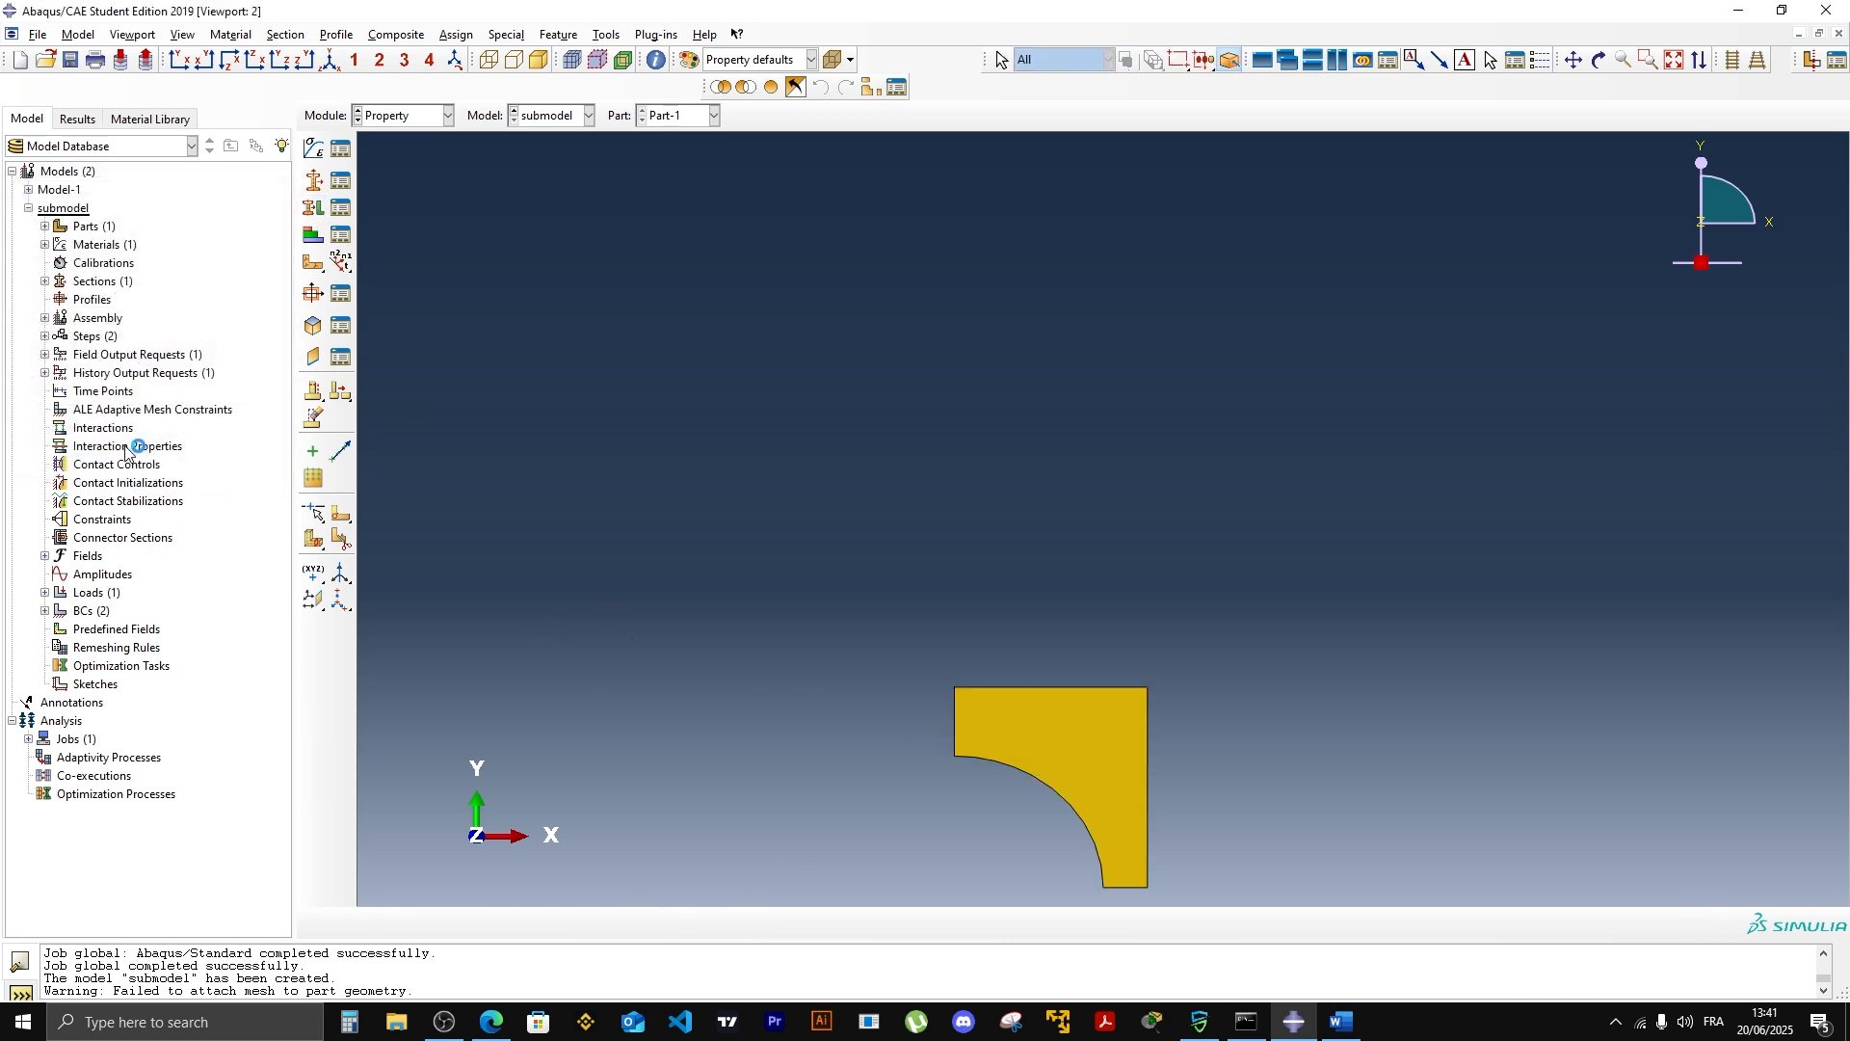
Step: Delete the existing instance Part-1-1 from the submodel's assembly
{"action": "left_click", "coordinate": [45, 318]}
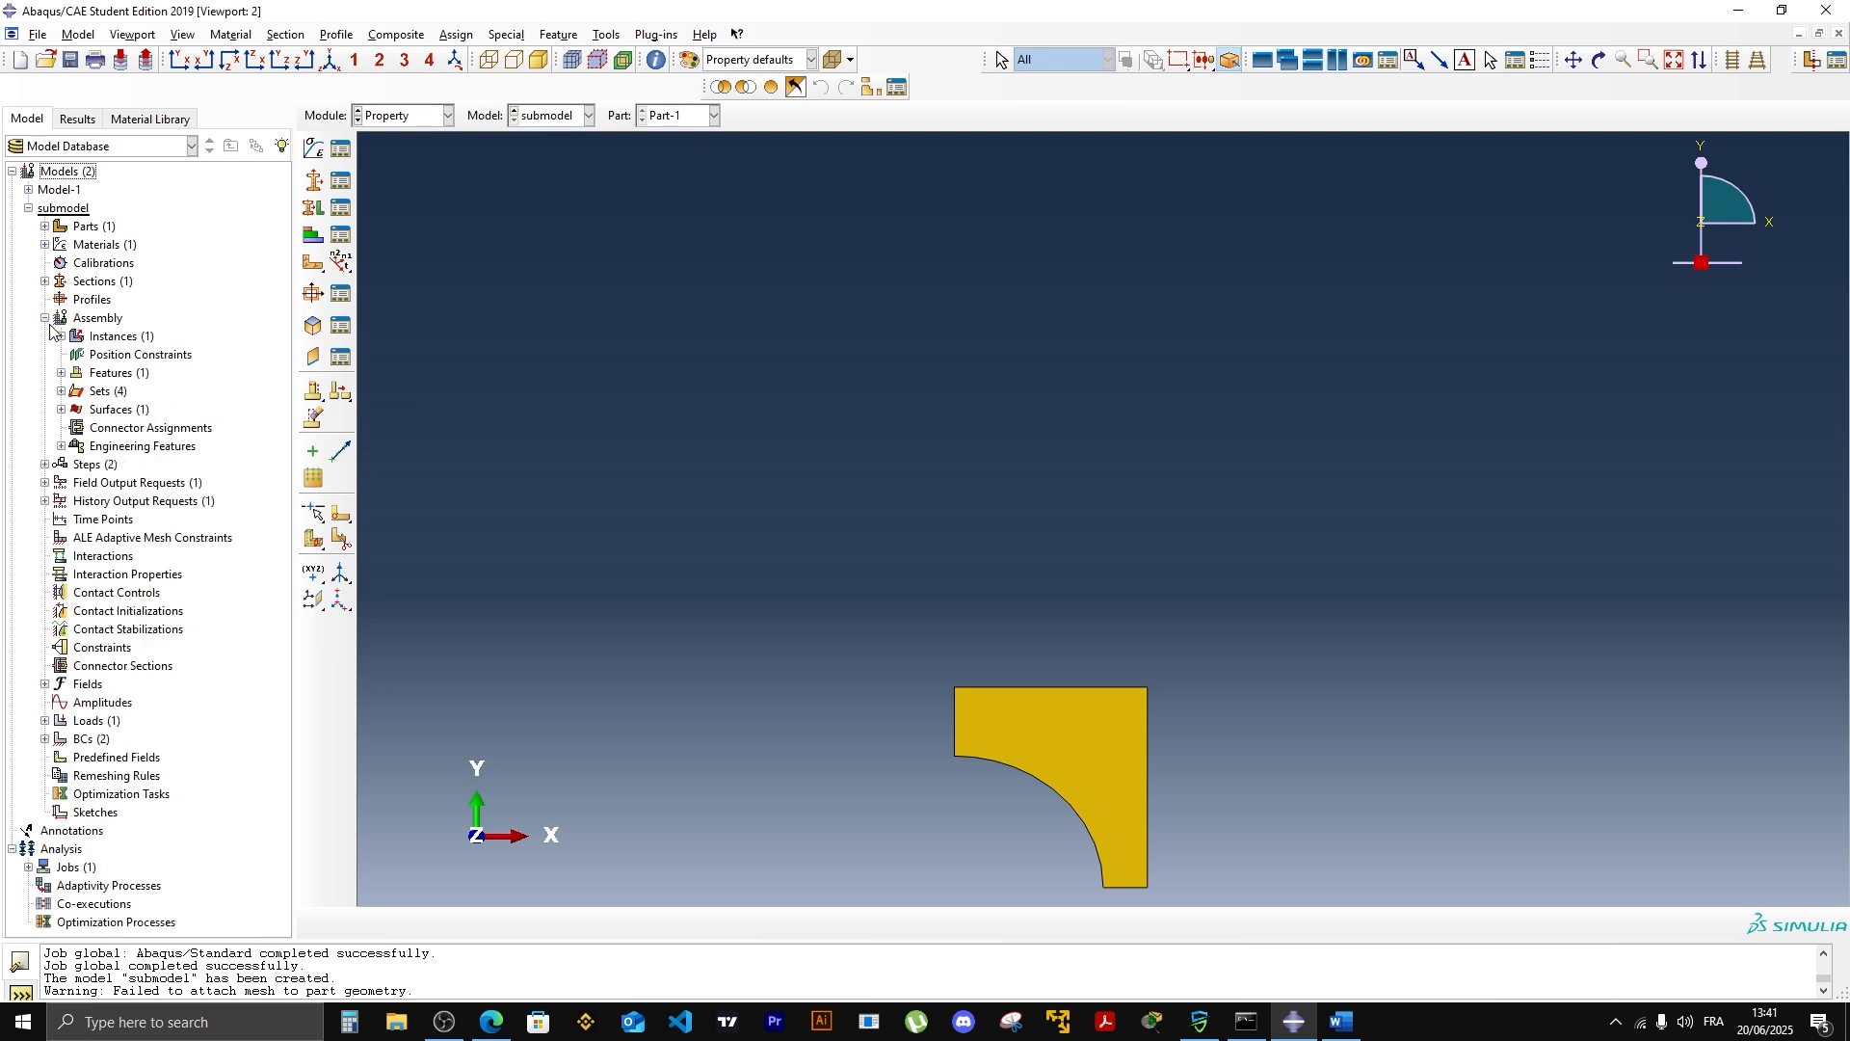
{"action": "left_click", "coordinate": [61, 336]}
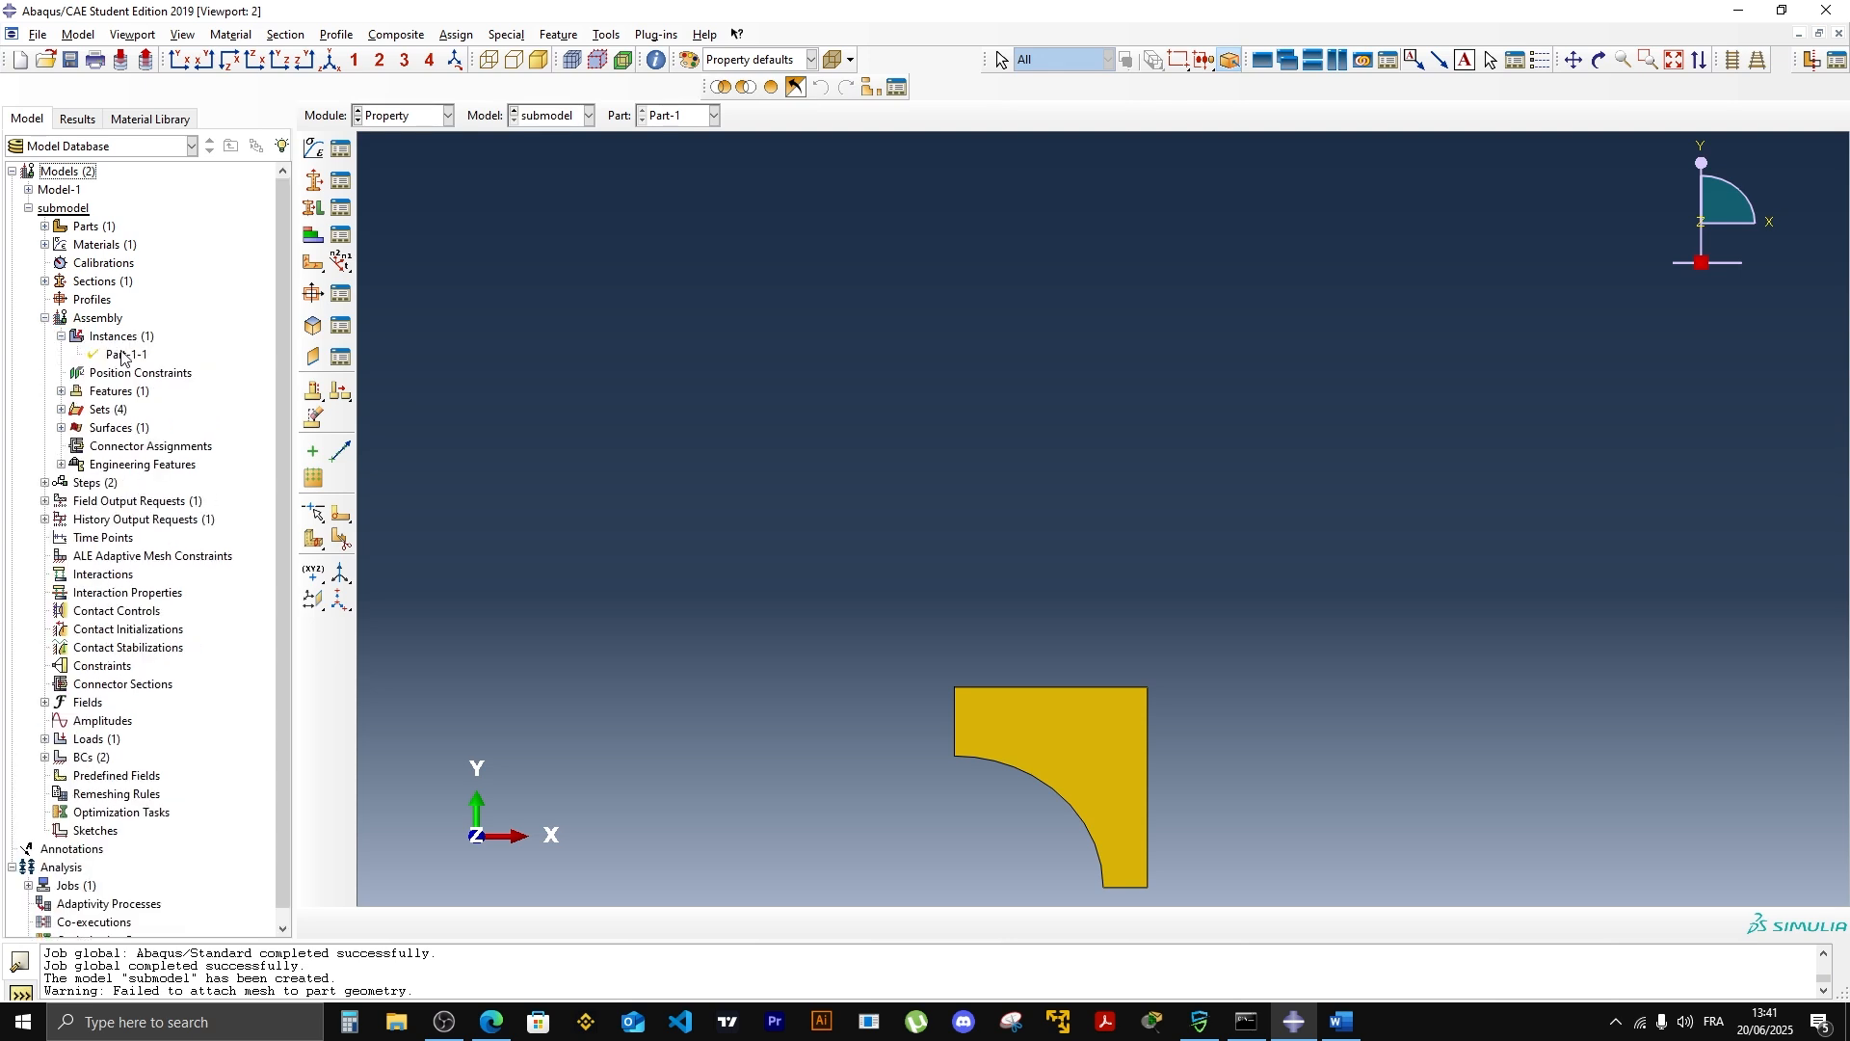
{"action": "right_click", "coordinate": [118, 355]}
{"action": "left_click", "coordinate": [157, 442]}
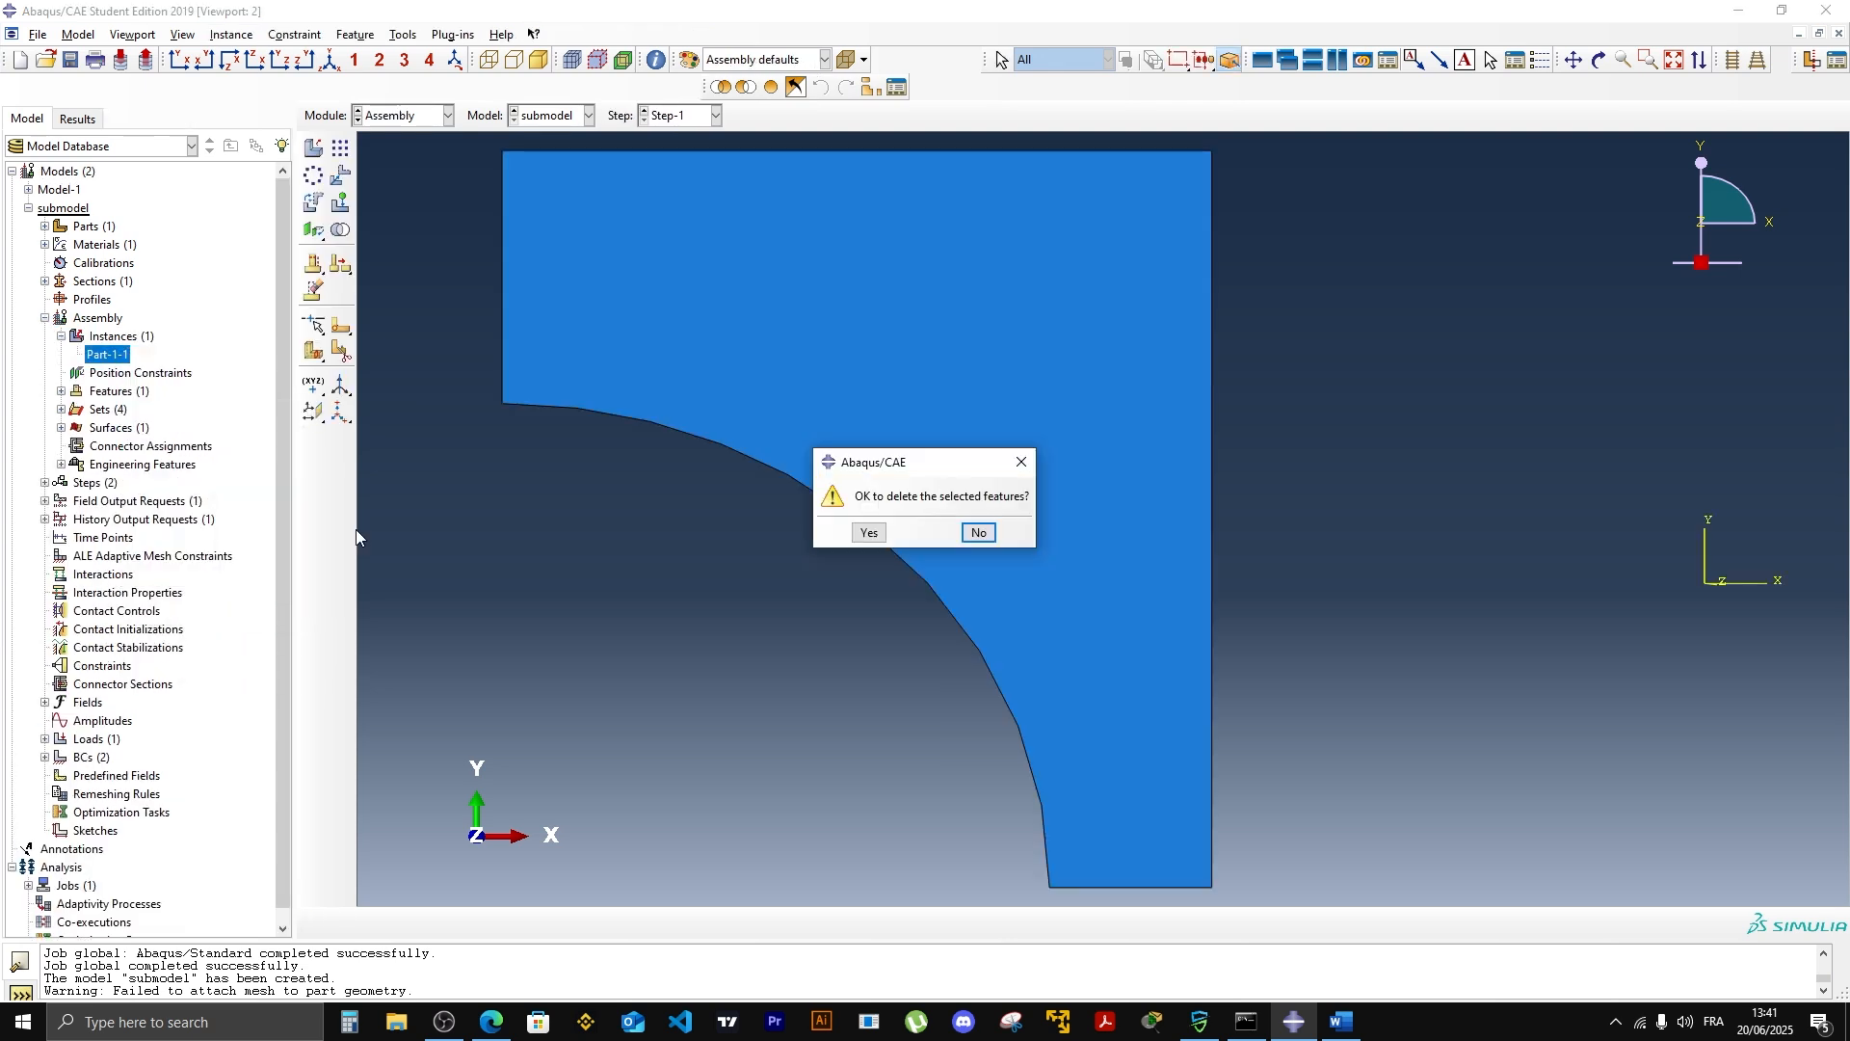
{"action": "left_click", "coordinate": [870, 533]}
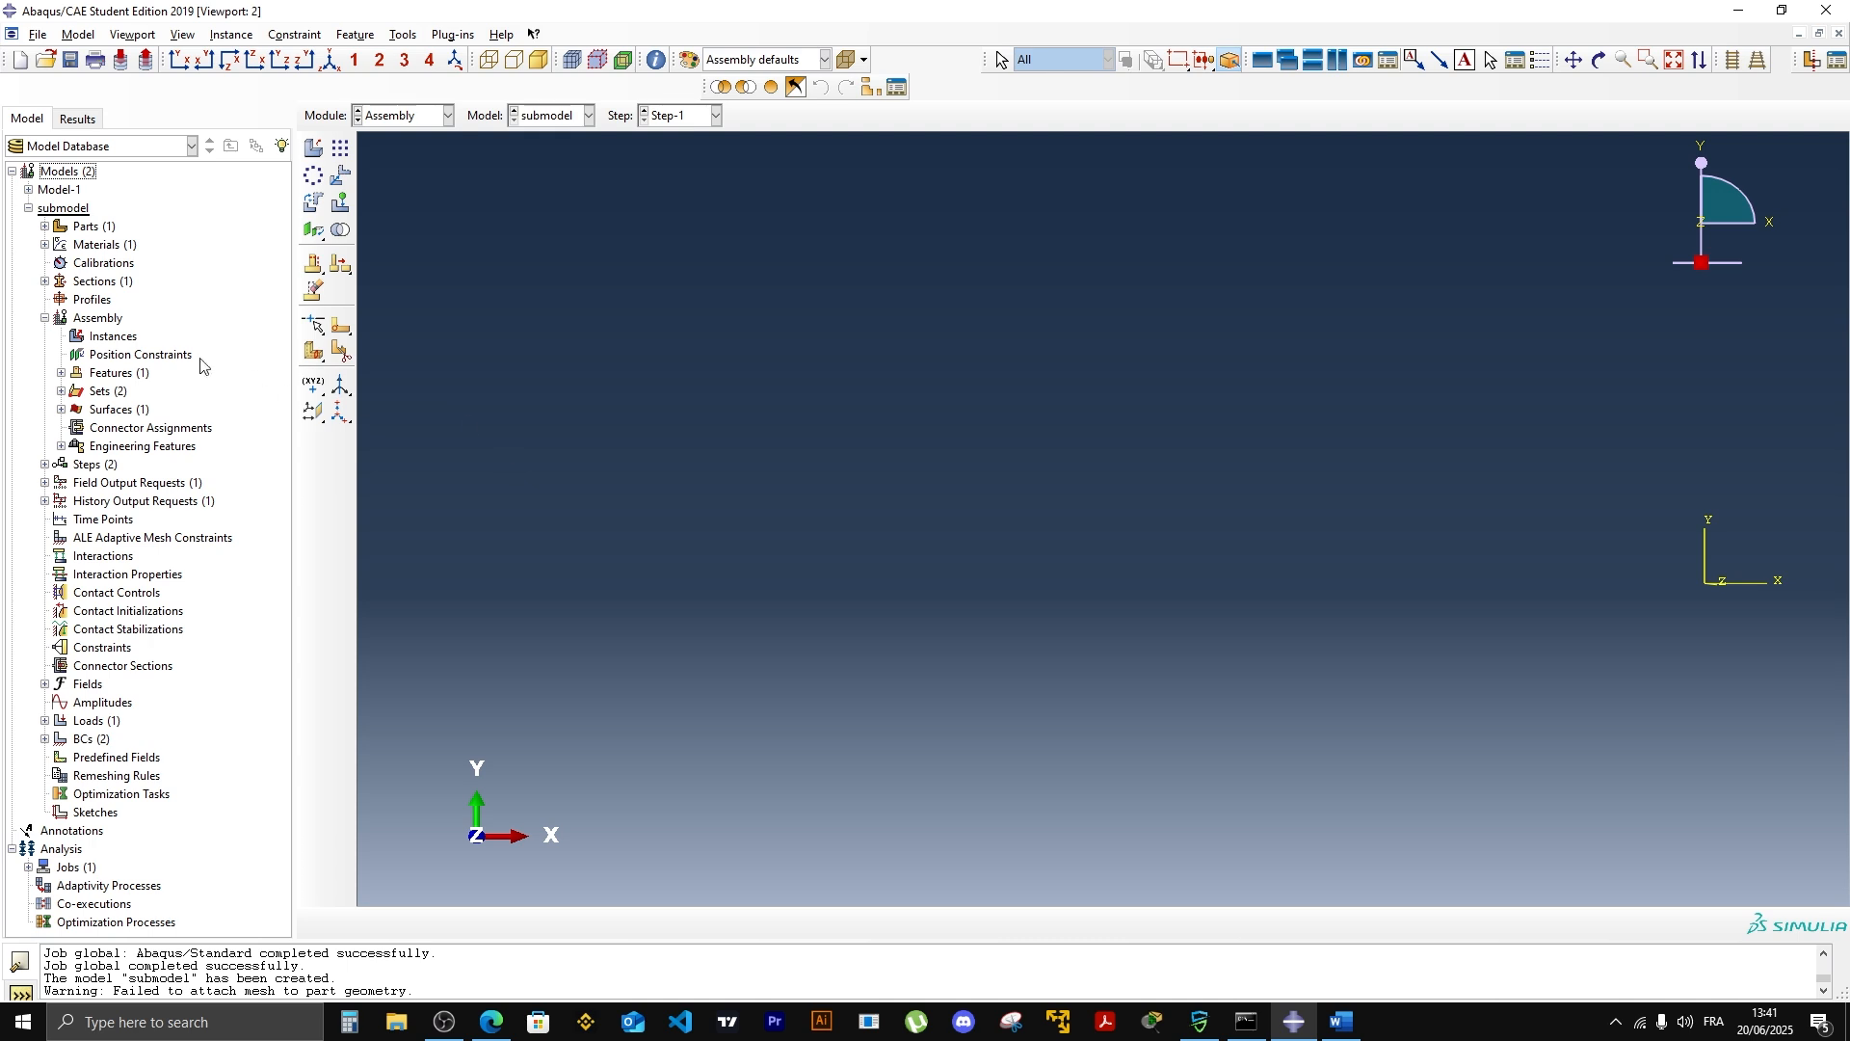
Step: Create a new instance of the trimmed Part-1 in the submodel's assembly
{"action": "right_click", "coordinate": [110, 342]}
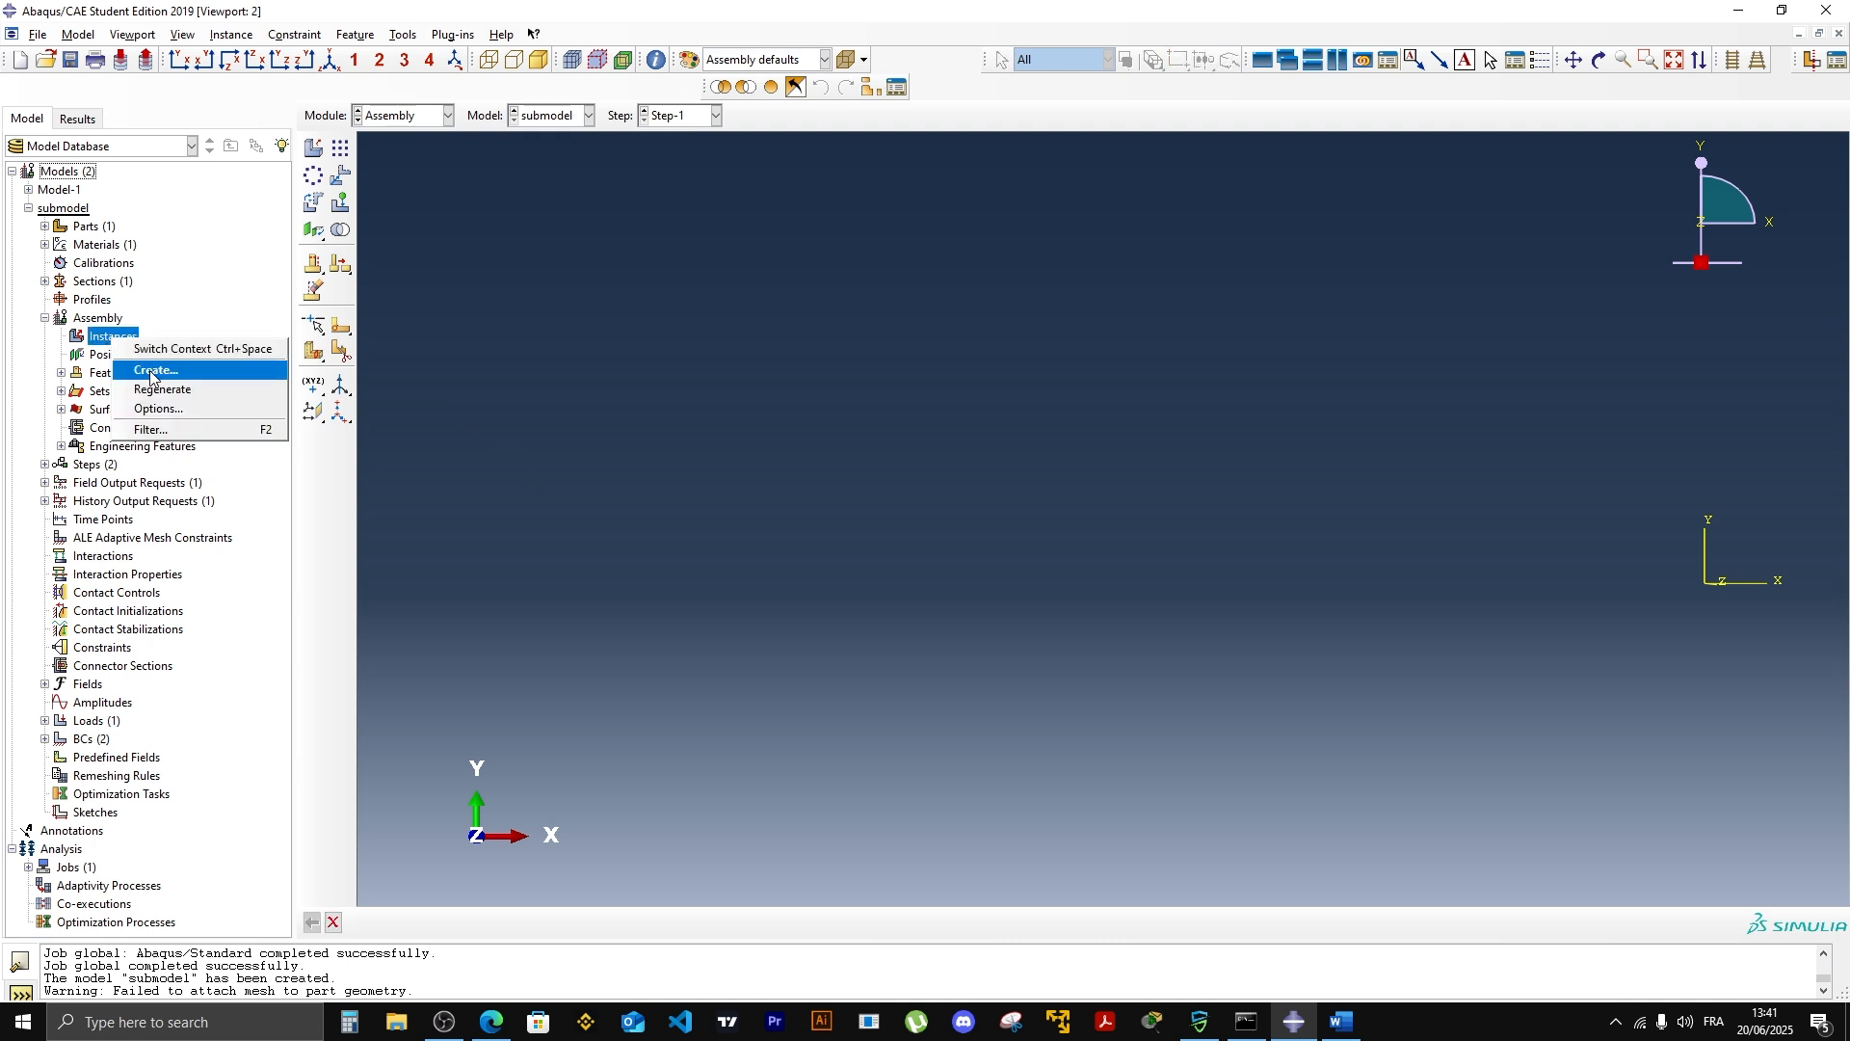
{"action": "left_click", "coordinate": [135, 369]}
{"action": "left_click", "coordinate": [52, 565]}
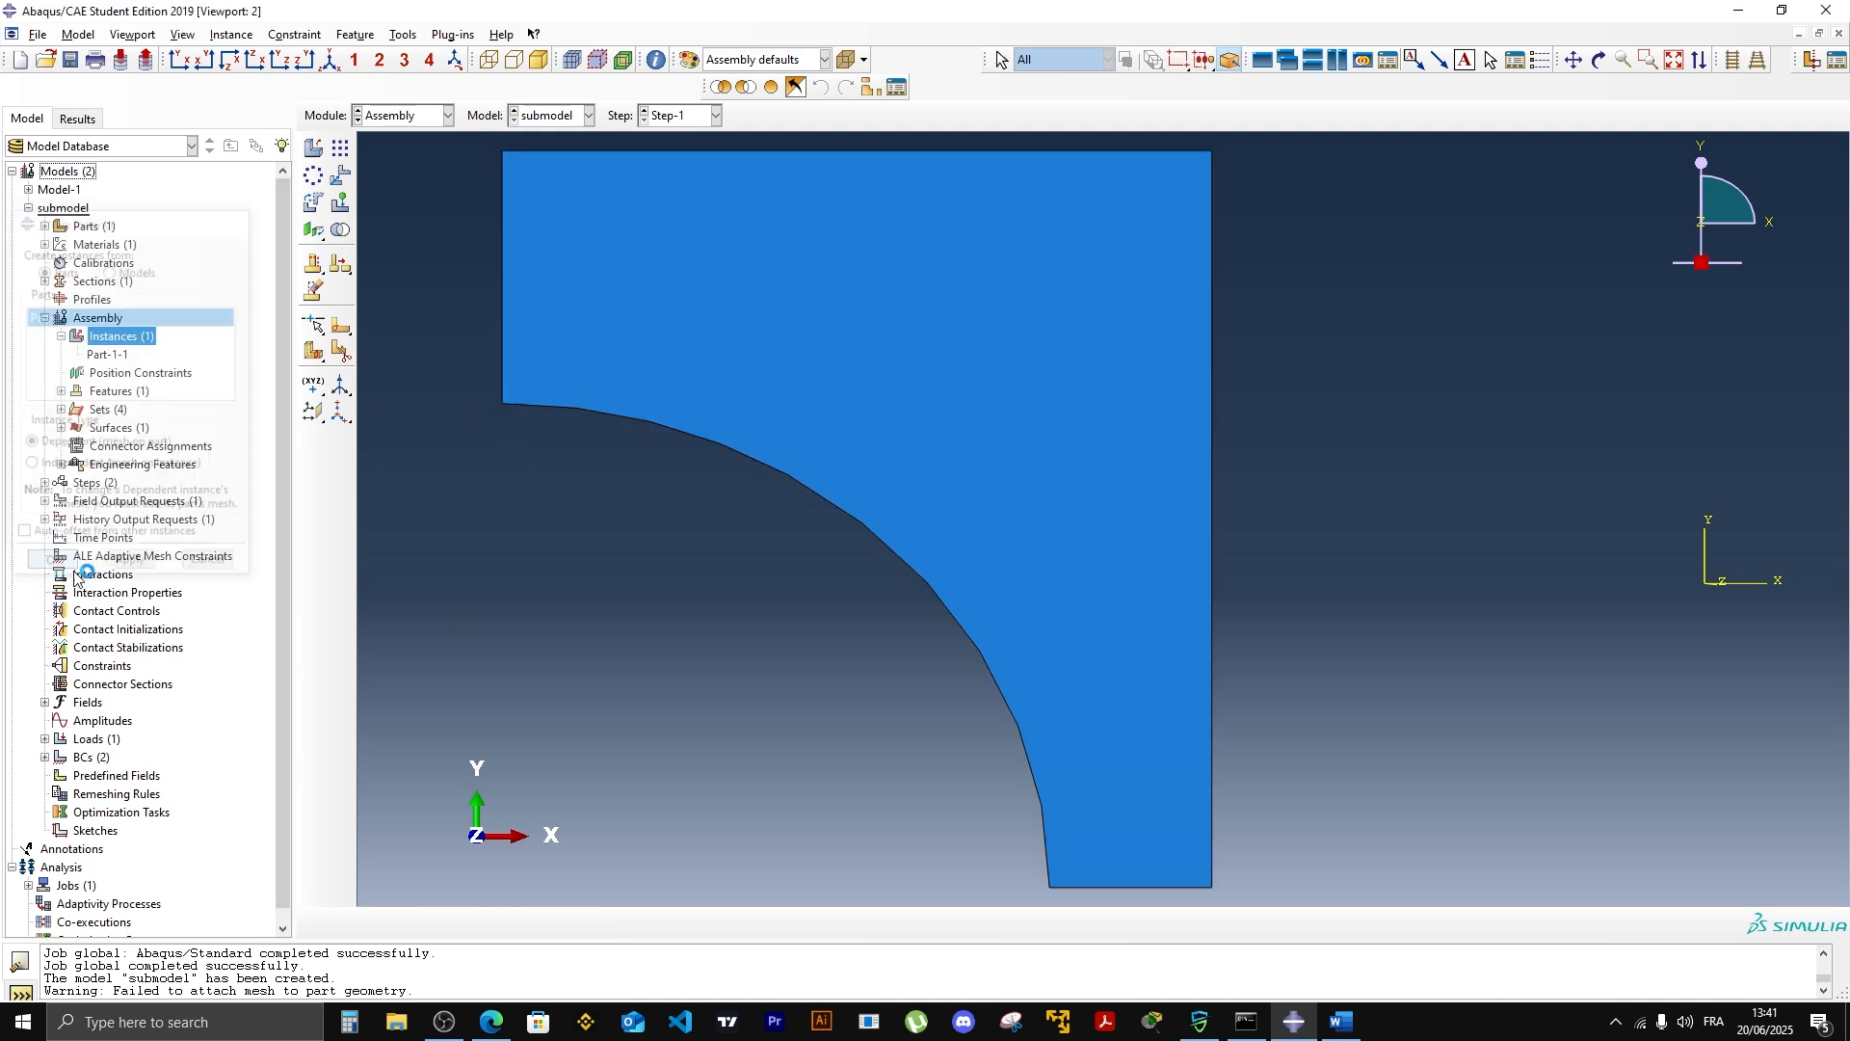
Step: In the Load module, delete the copied boundary conditions BC-2 and BC-1 from the submodel
{"action": "left_click", "coordinate": [448, 115]}
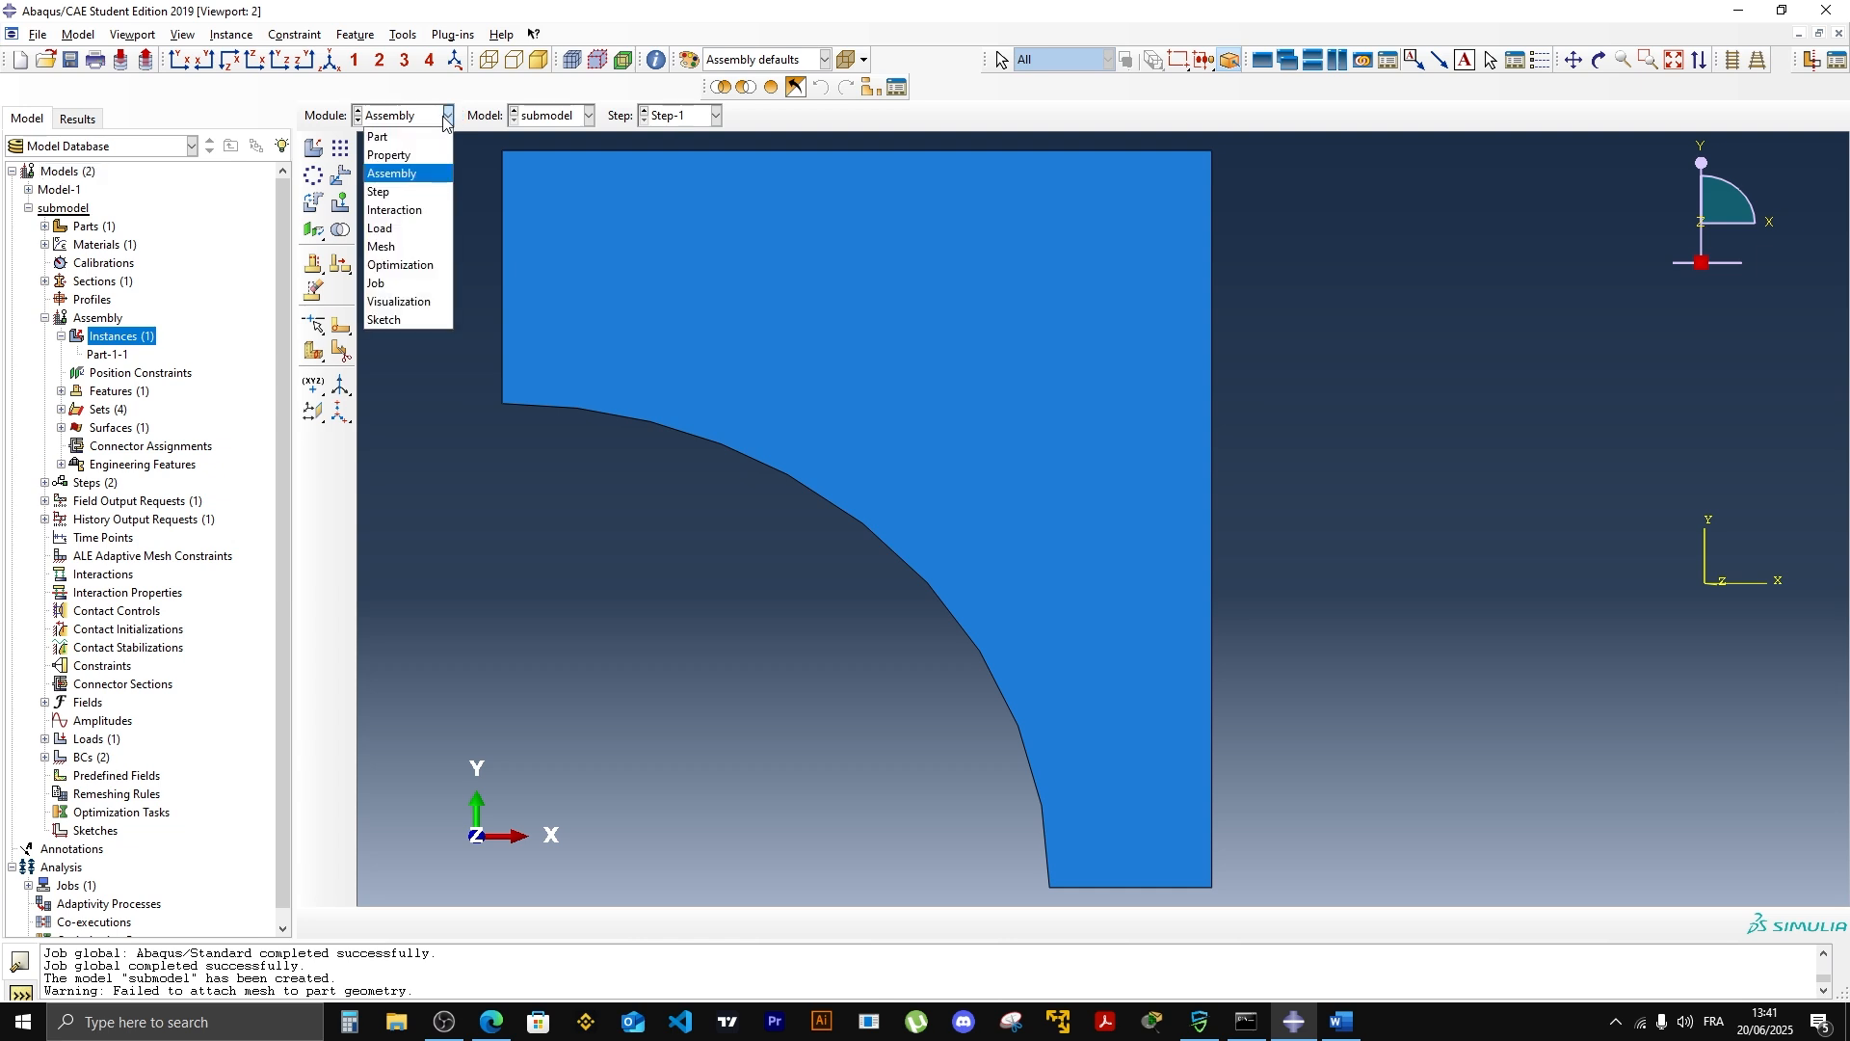
{"action": "left_click", "coordinate": [395, 228]}
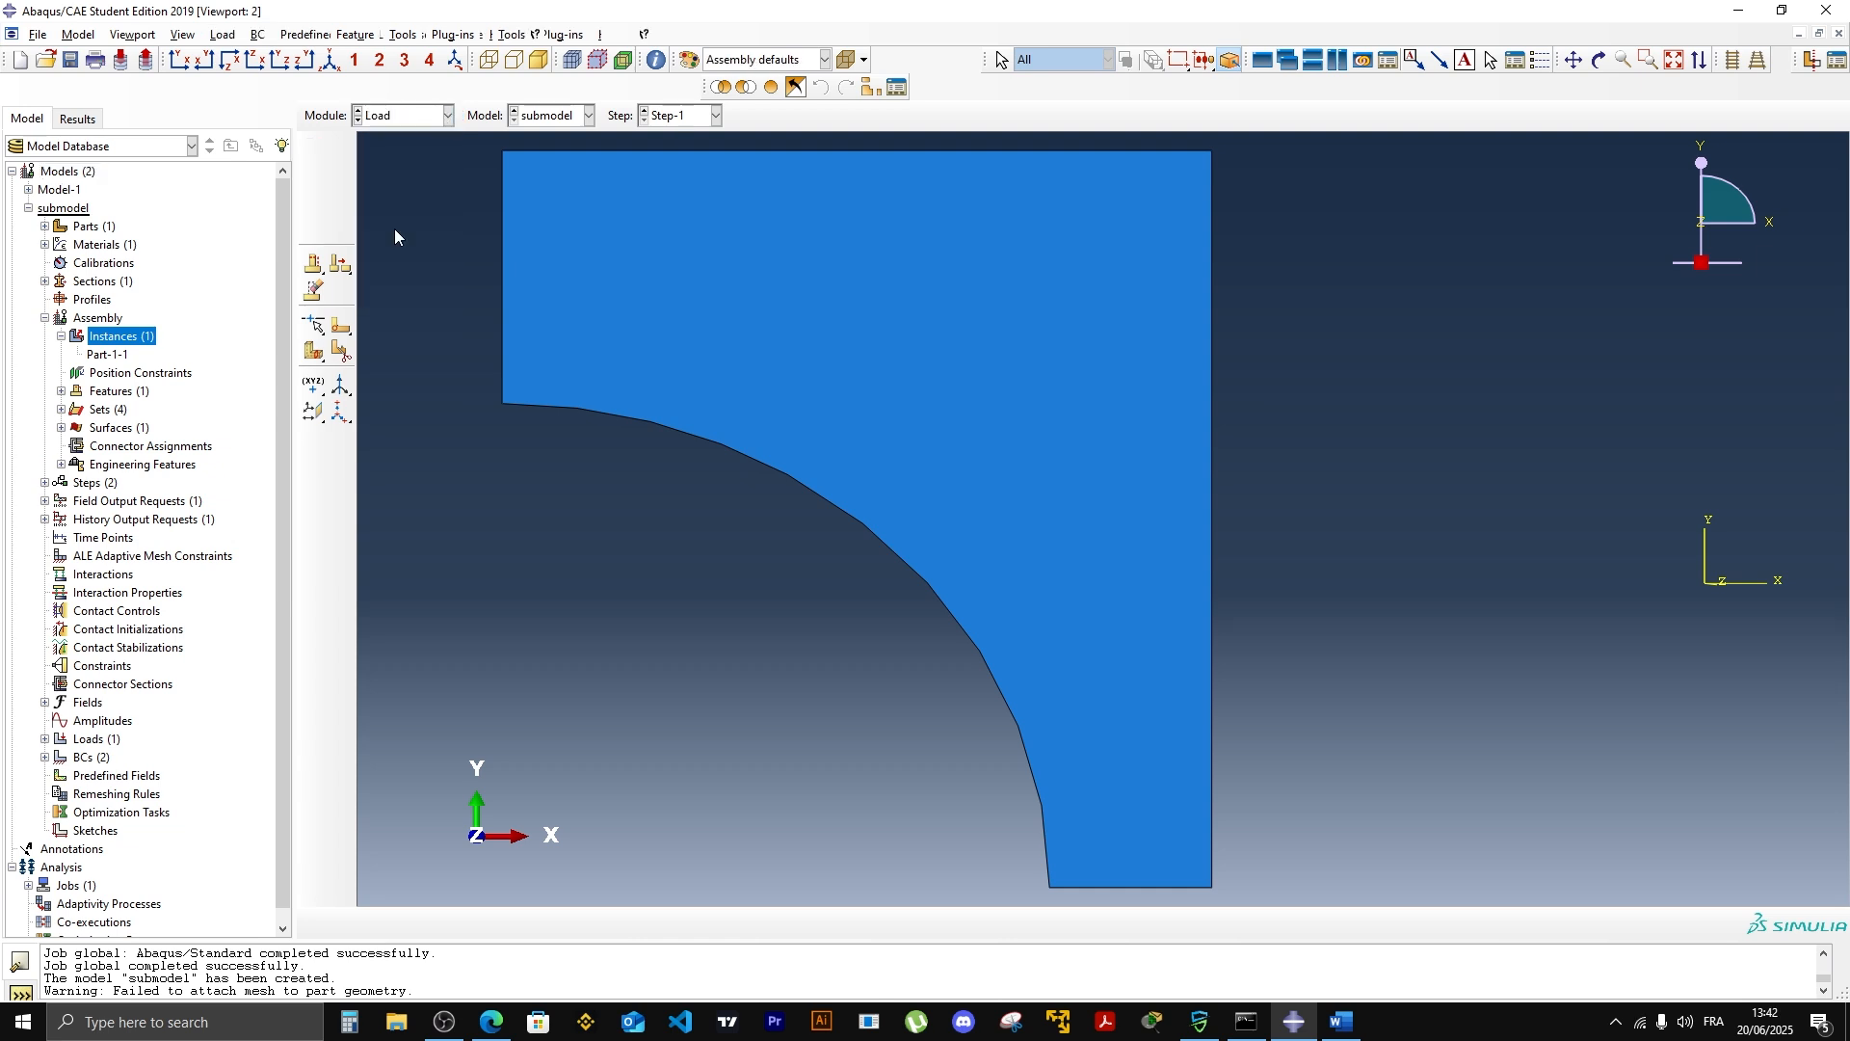
{"action": "left_click", "coordinate": [340, 180]}
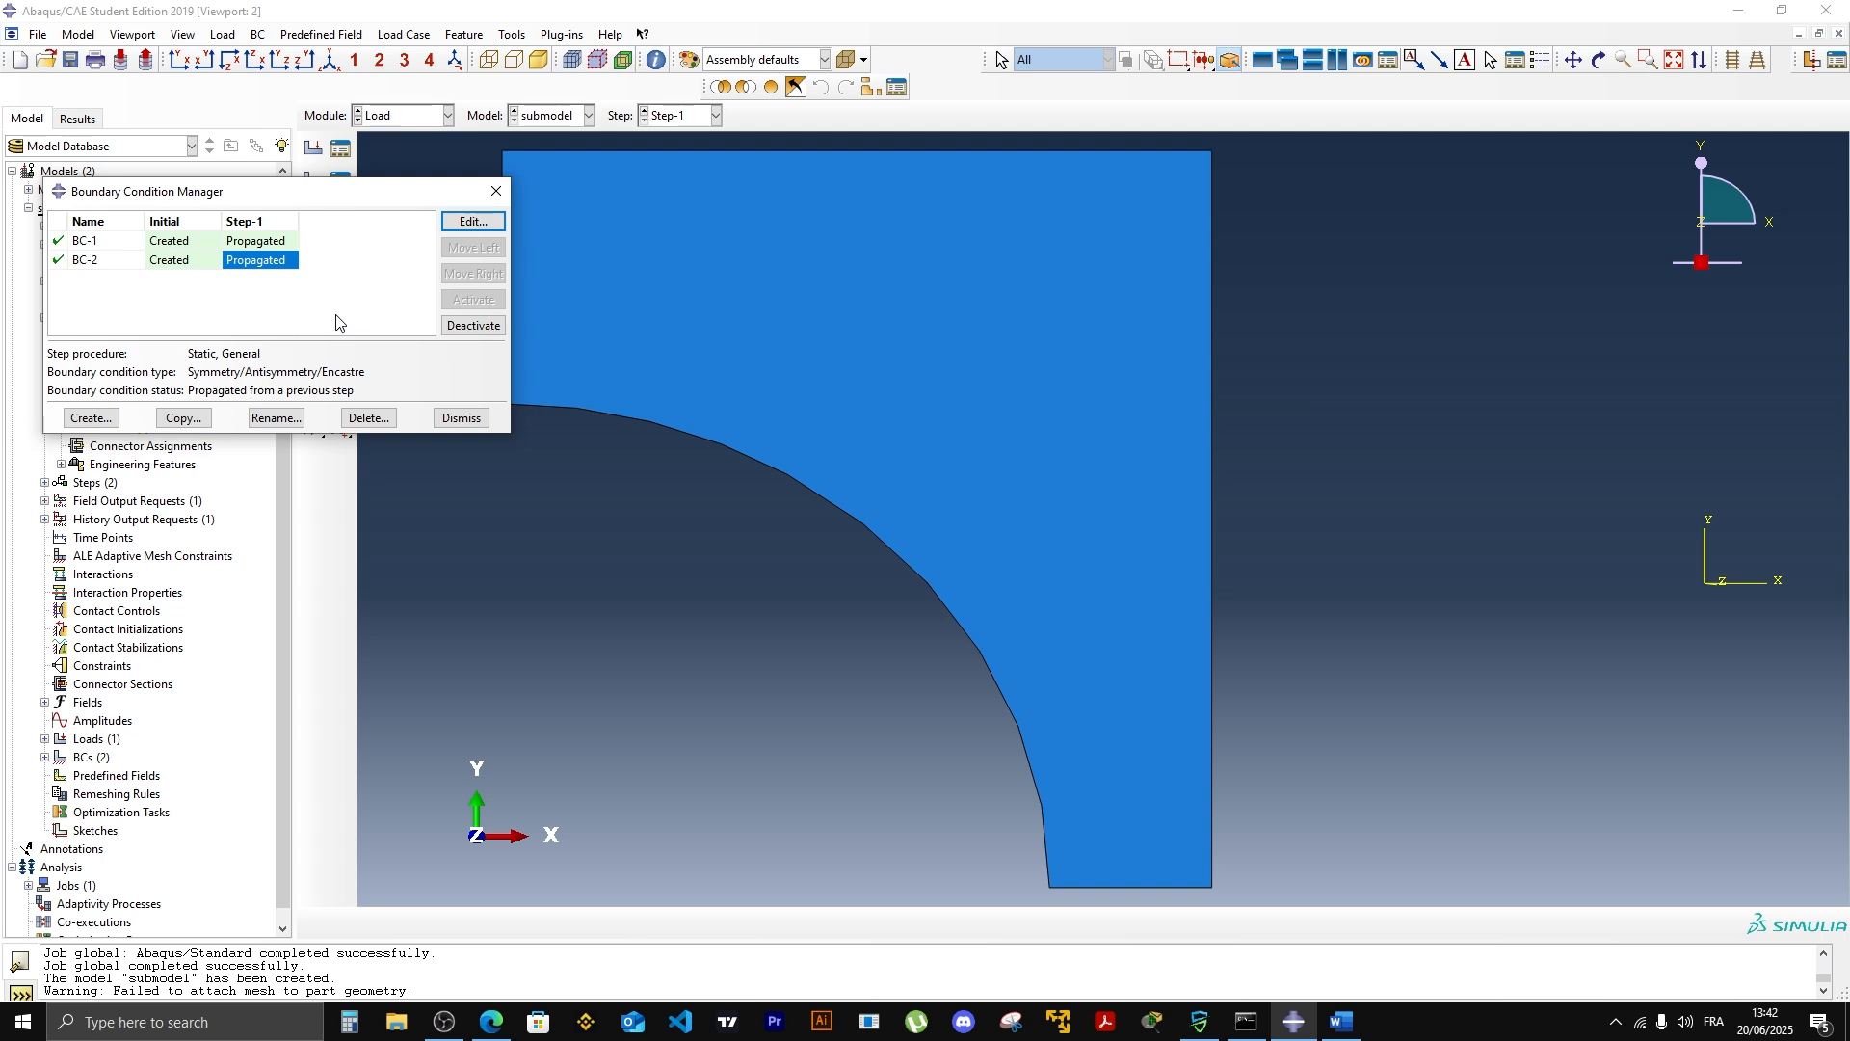
{"action": "left_click", "coordinate": [366, 420]}
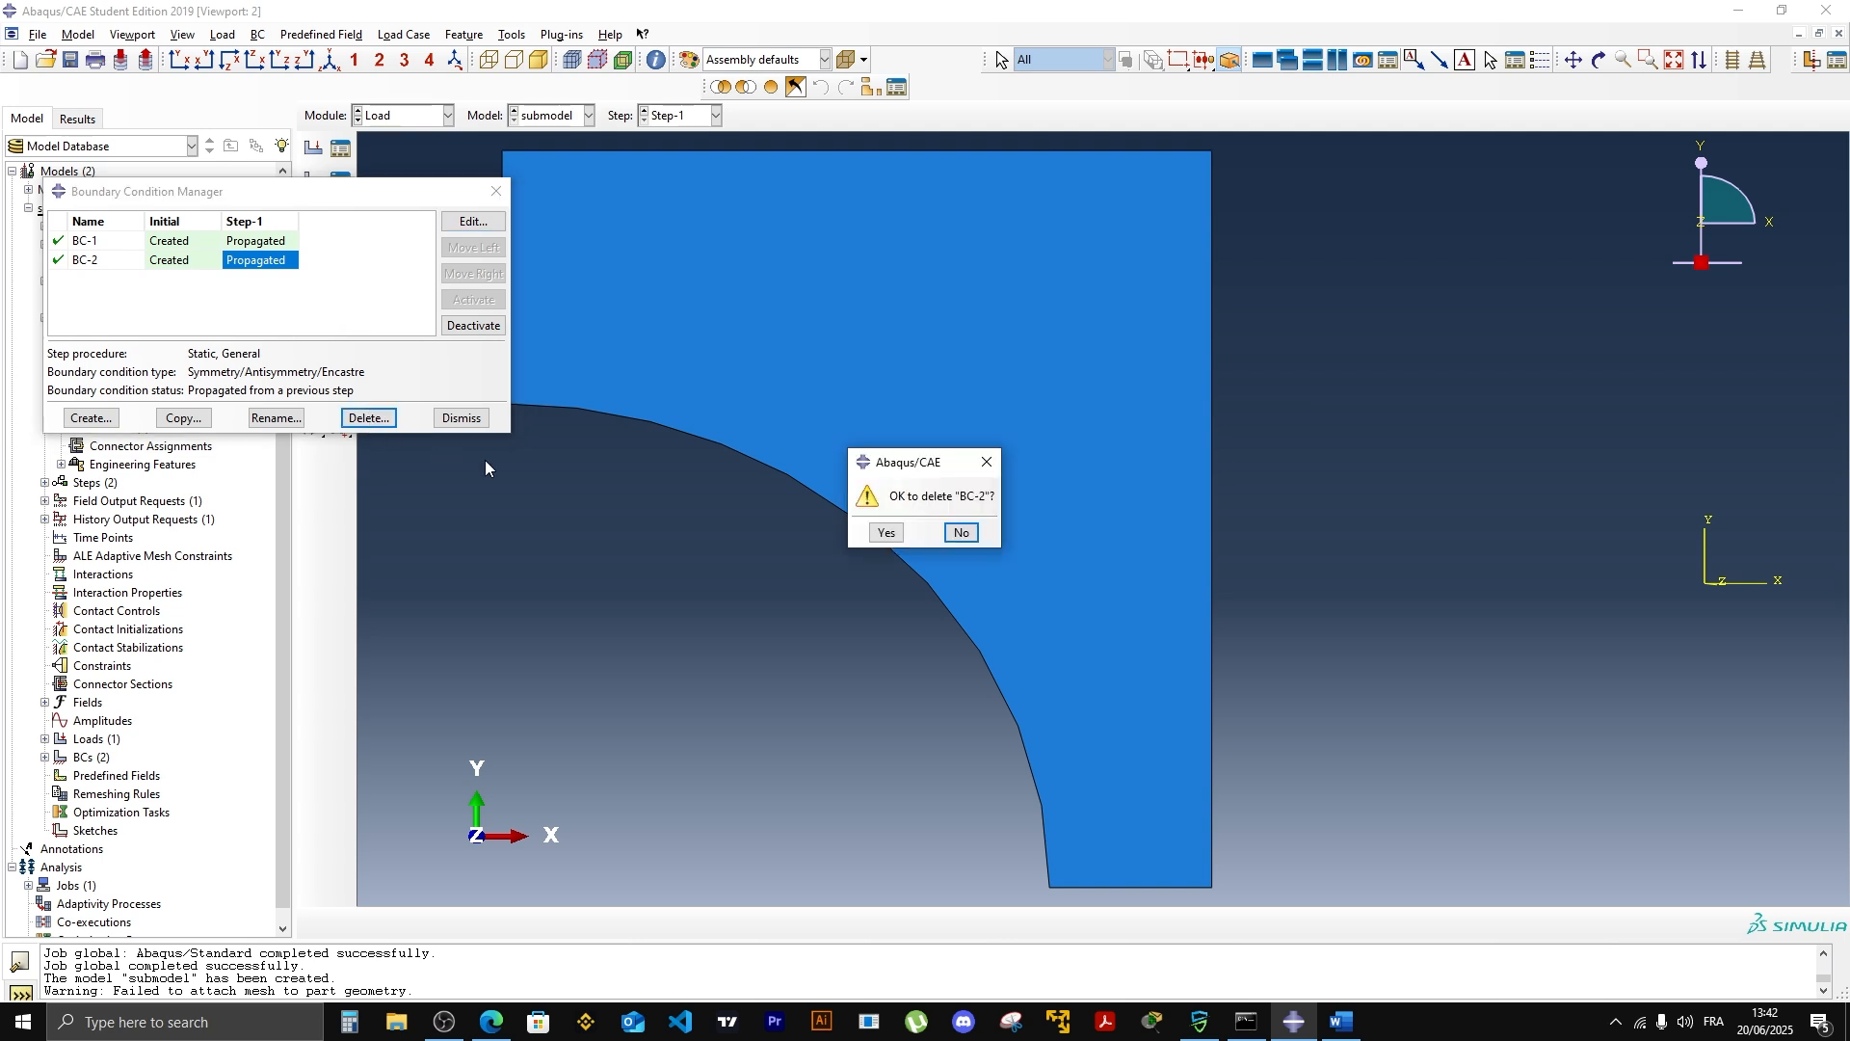
{"action": "left_click", "coordinate": [887, 532]}
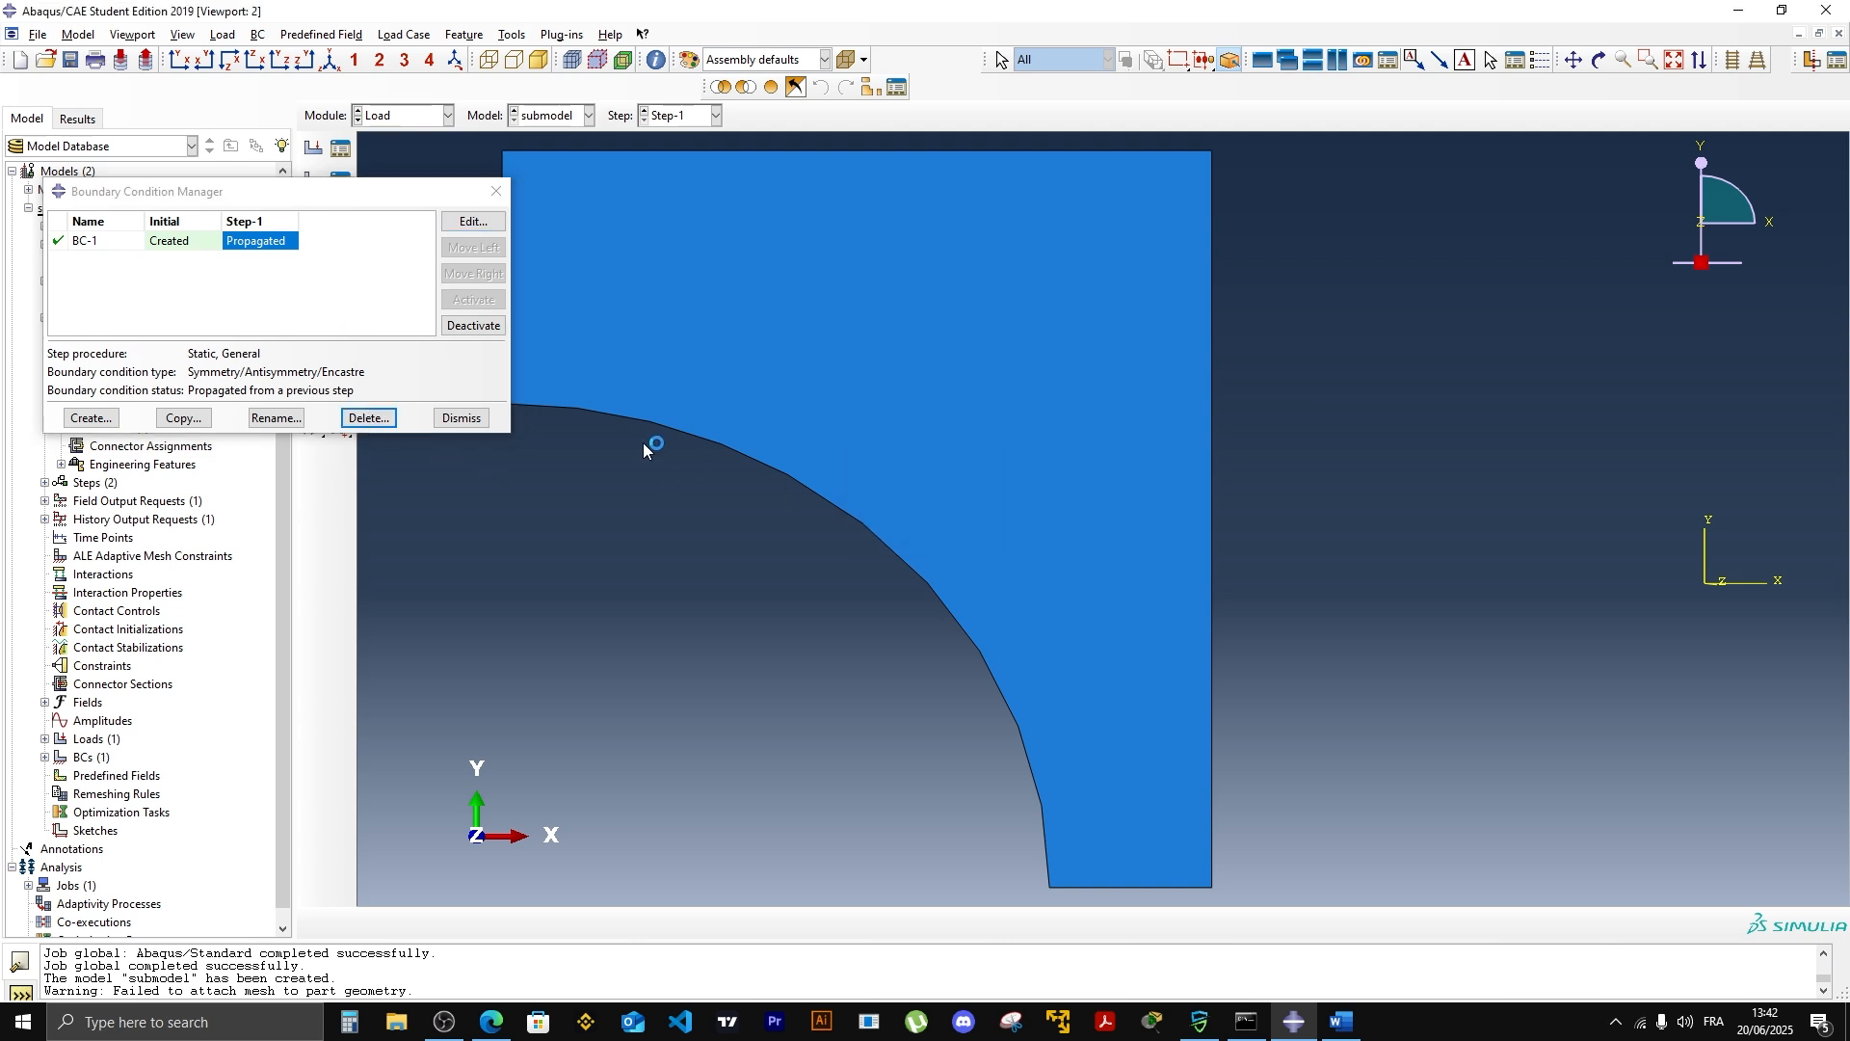
{"action": "left_click", "coordinate": [371, 418]}
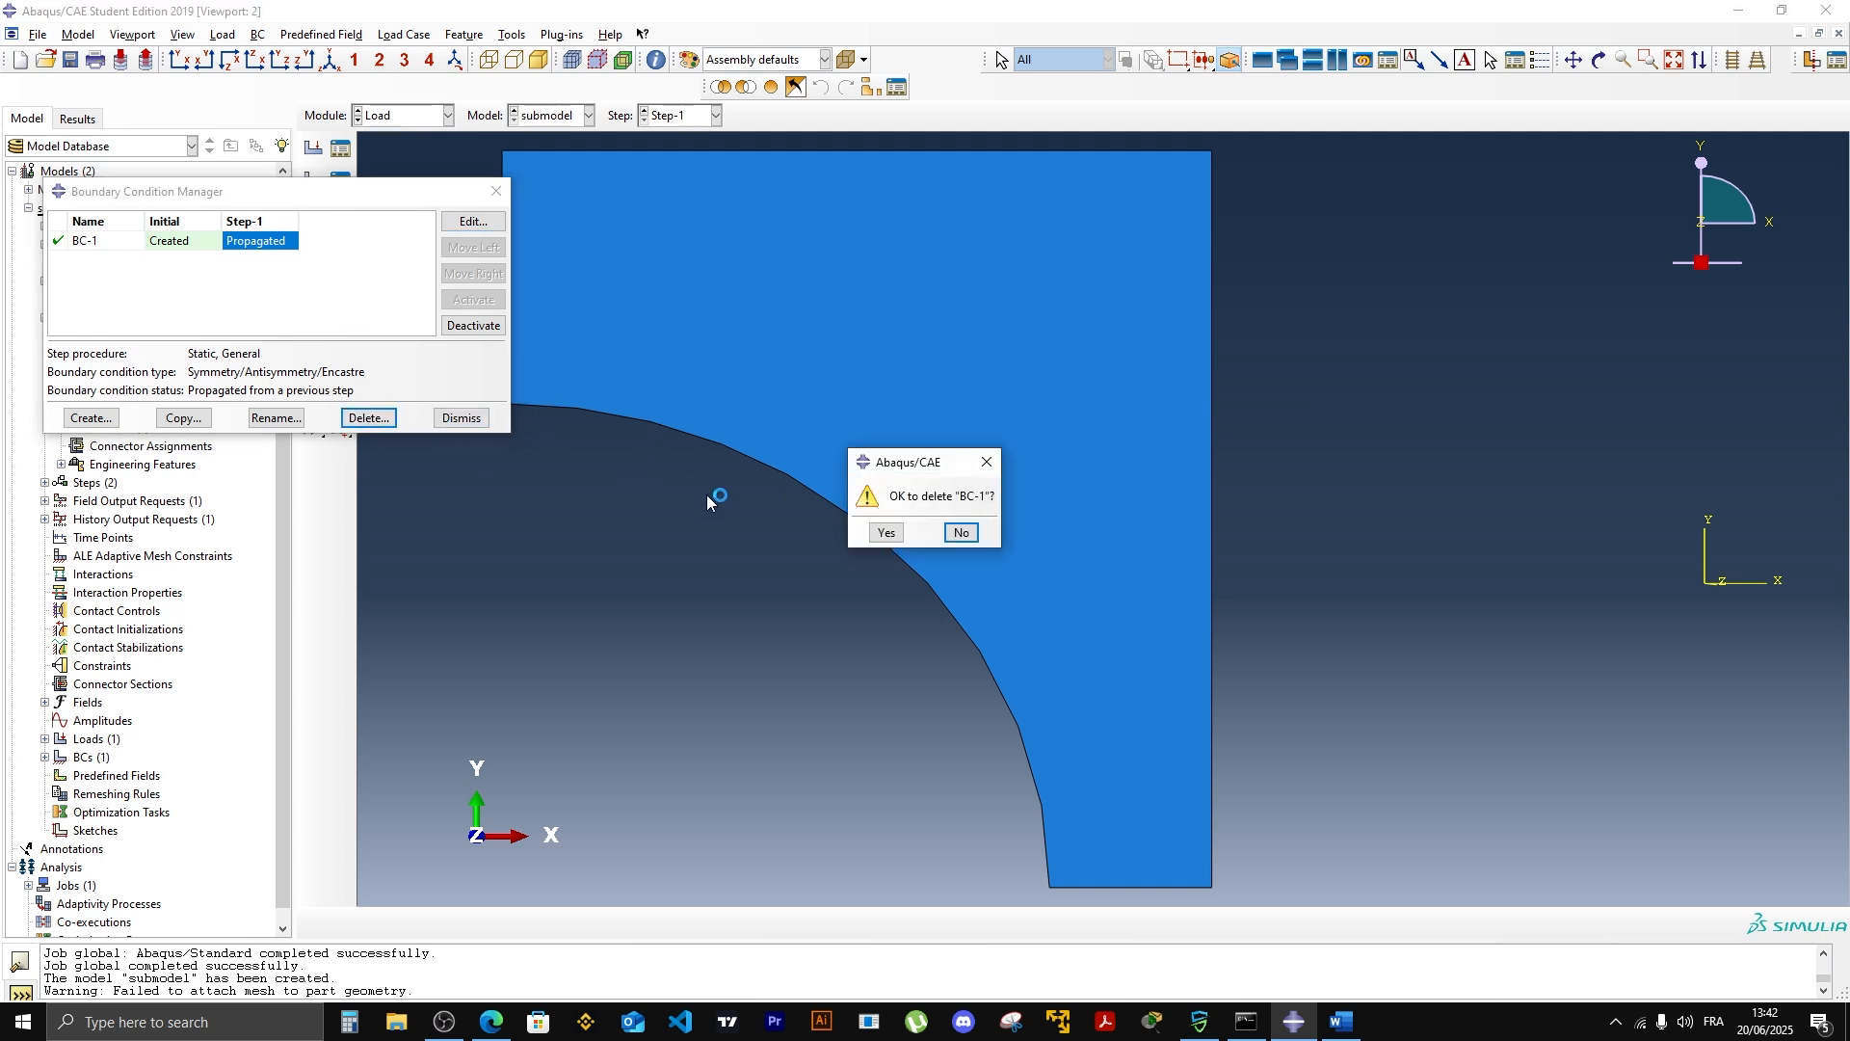
{"action": "left_click", "coordinate": [883, 533]}
Step: Create a symmetry boundary condition in the Initial step with YSYMM on the short bottom edge beside the hole
{"action": "left_click", "coordinate": [91, 419]}
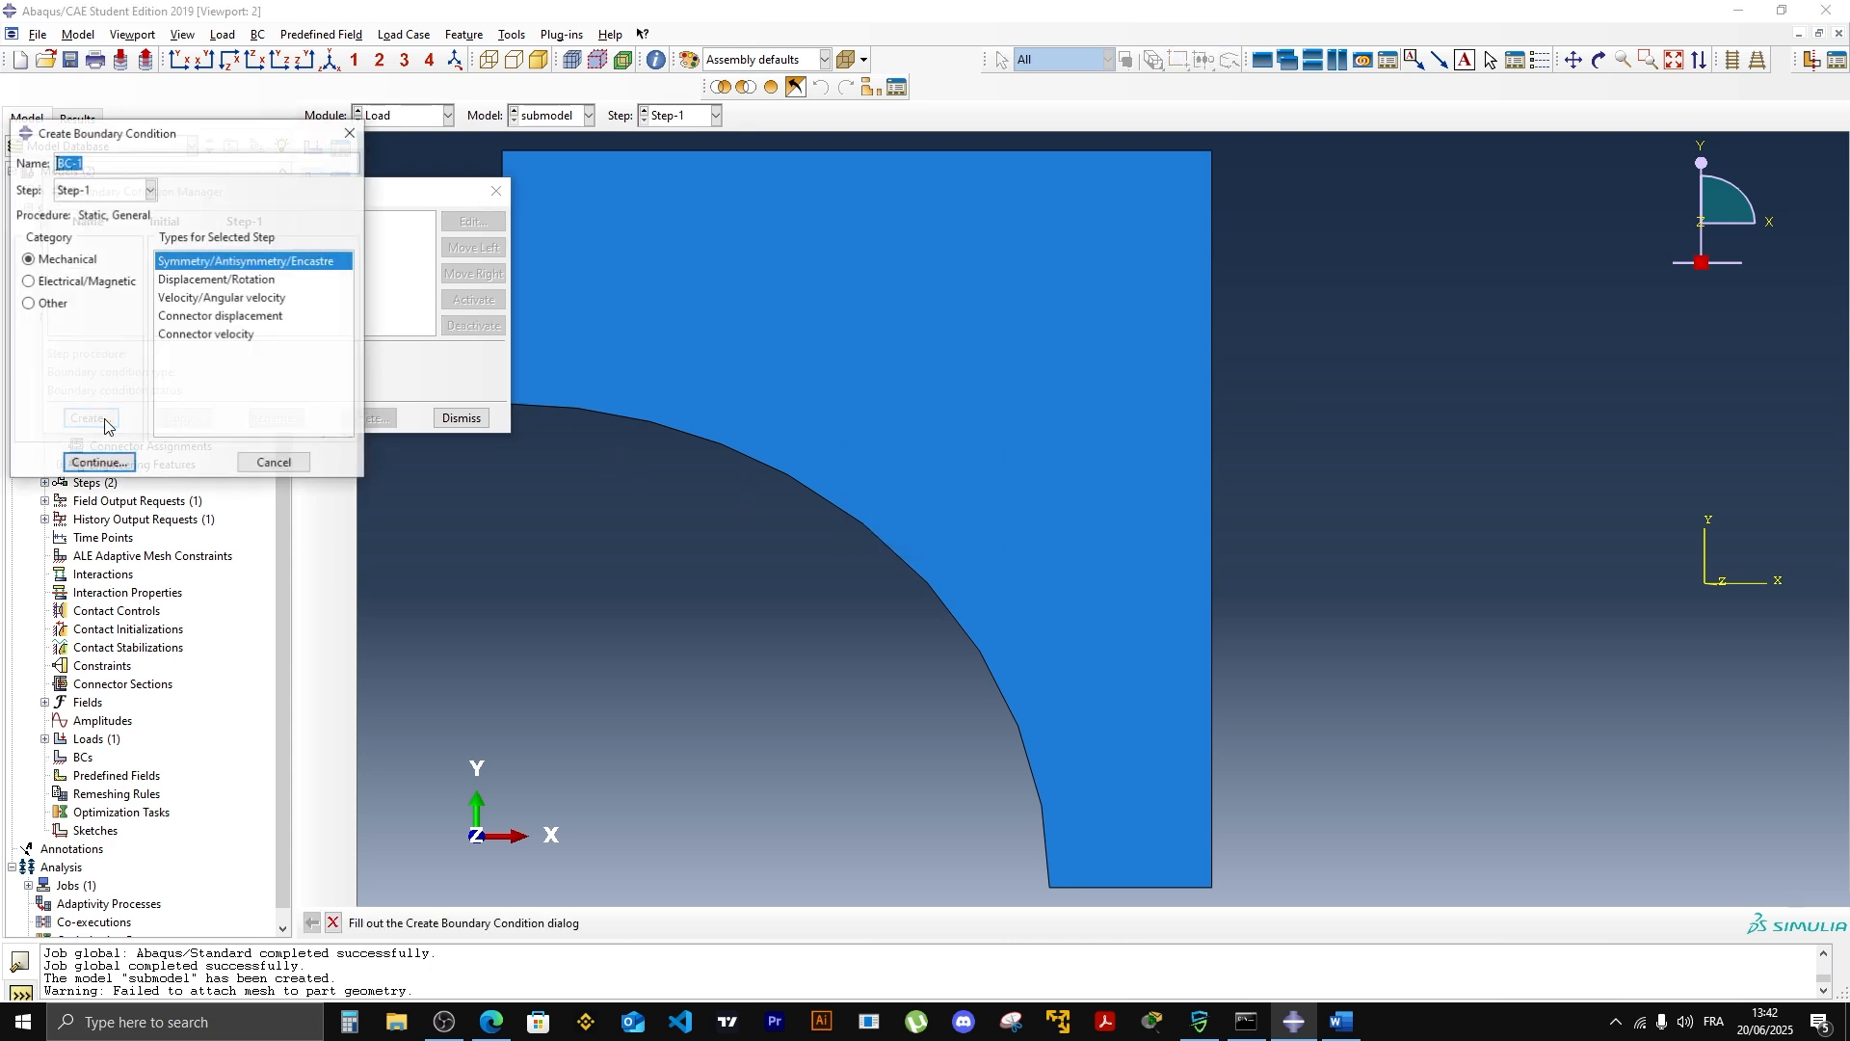
{"action": "left_click", "coordinate": [149, 190]}
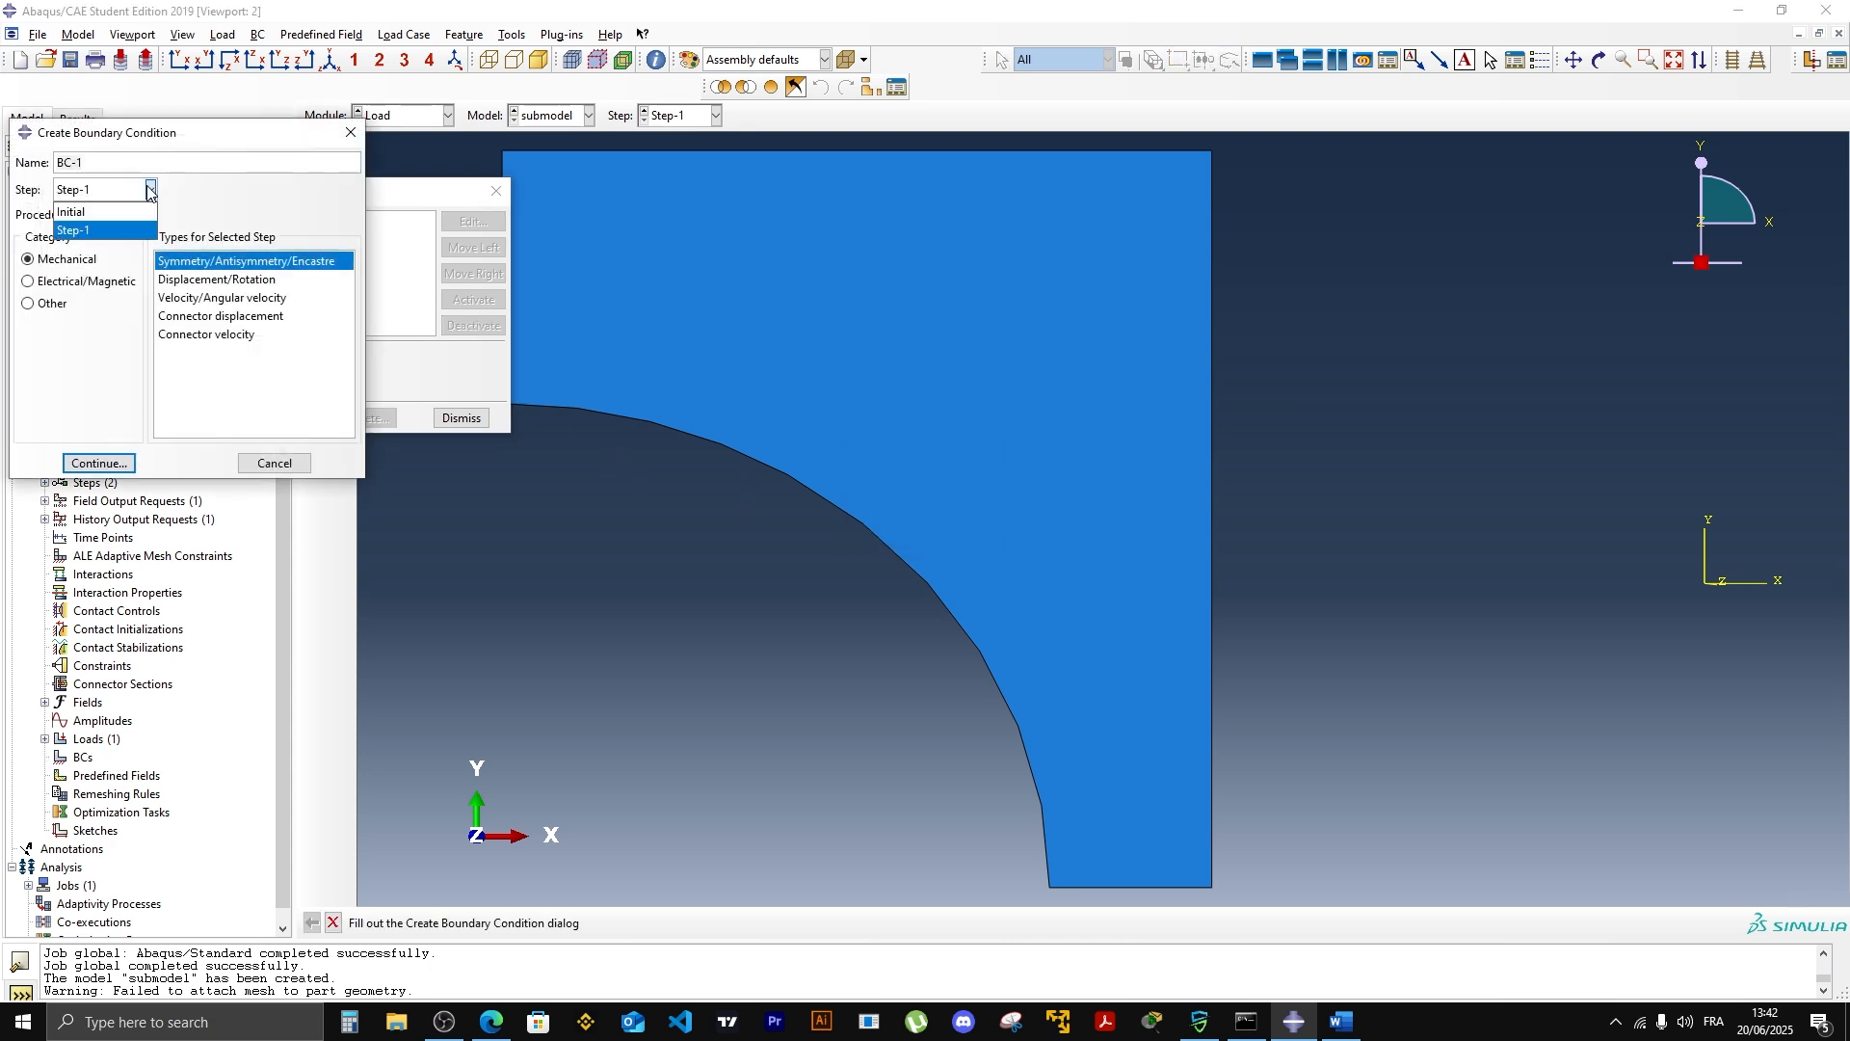
{"action": "left_click", "coordinate": [97, 213]}
{"action": "left_click", "coordinate": [98, 463]}
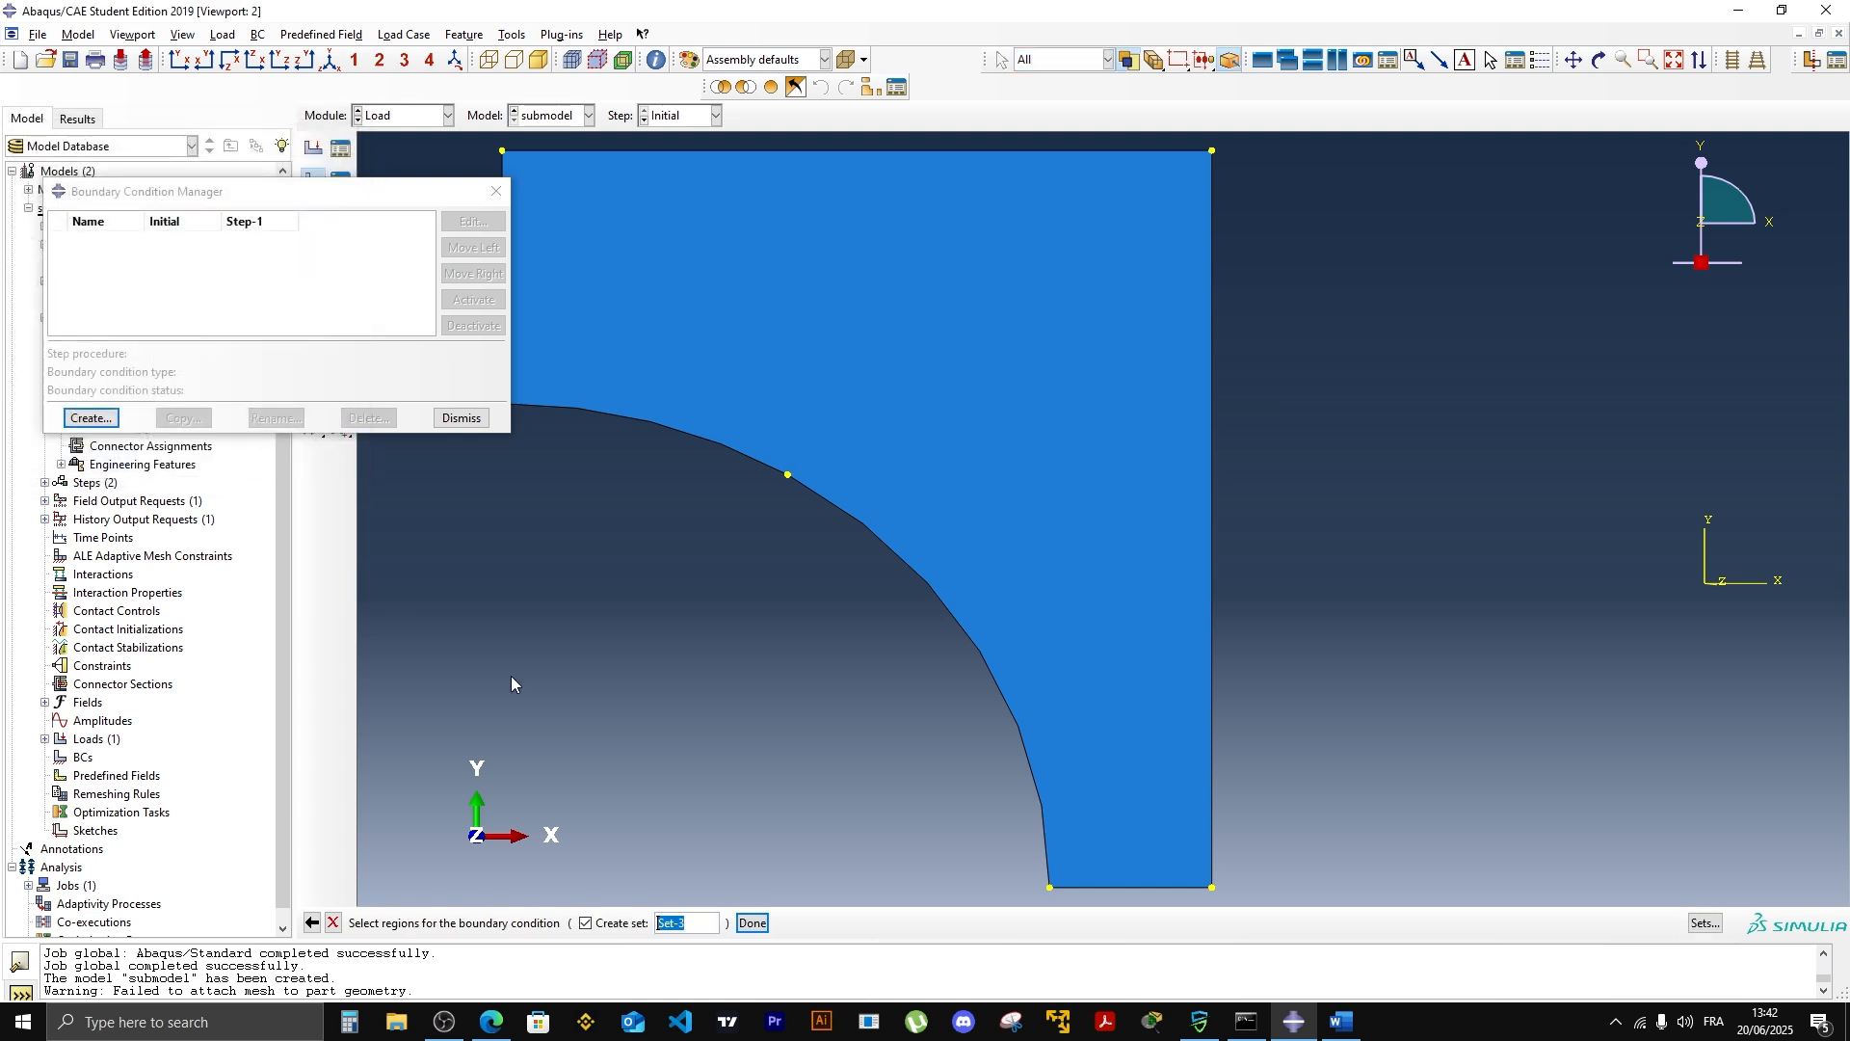
{"action": "left_click", "coordinate": [1084, 888]}
{"action": "left_click", "coordinate": [752, 922]}
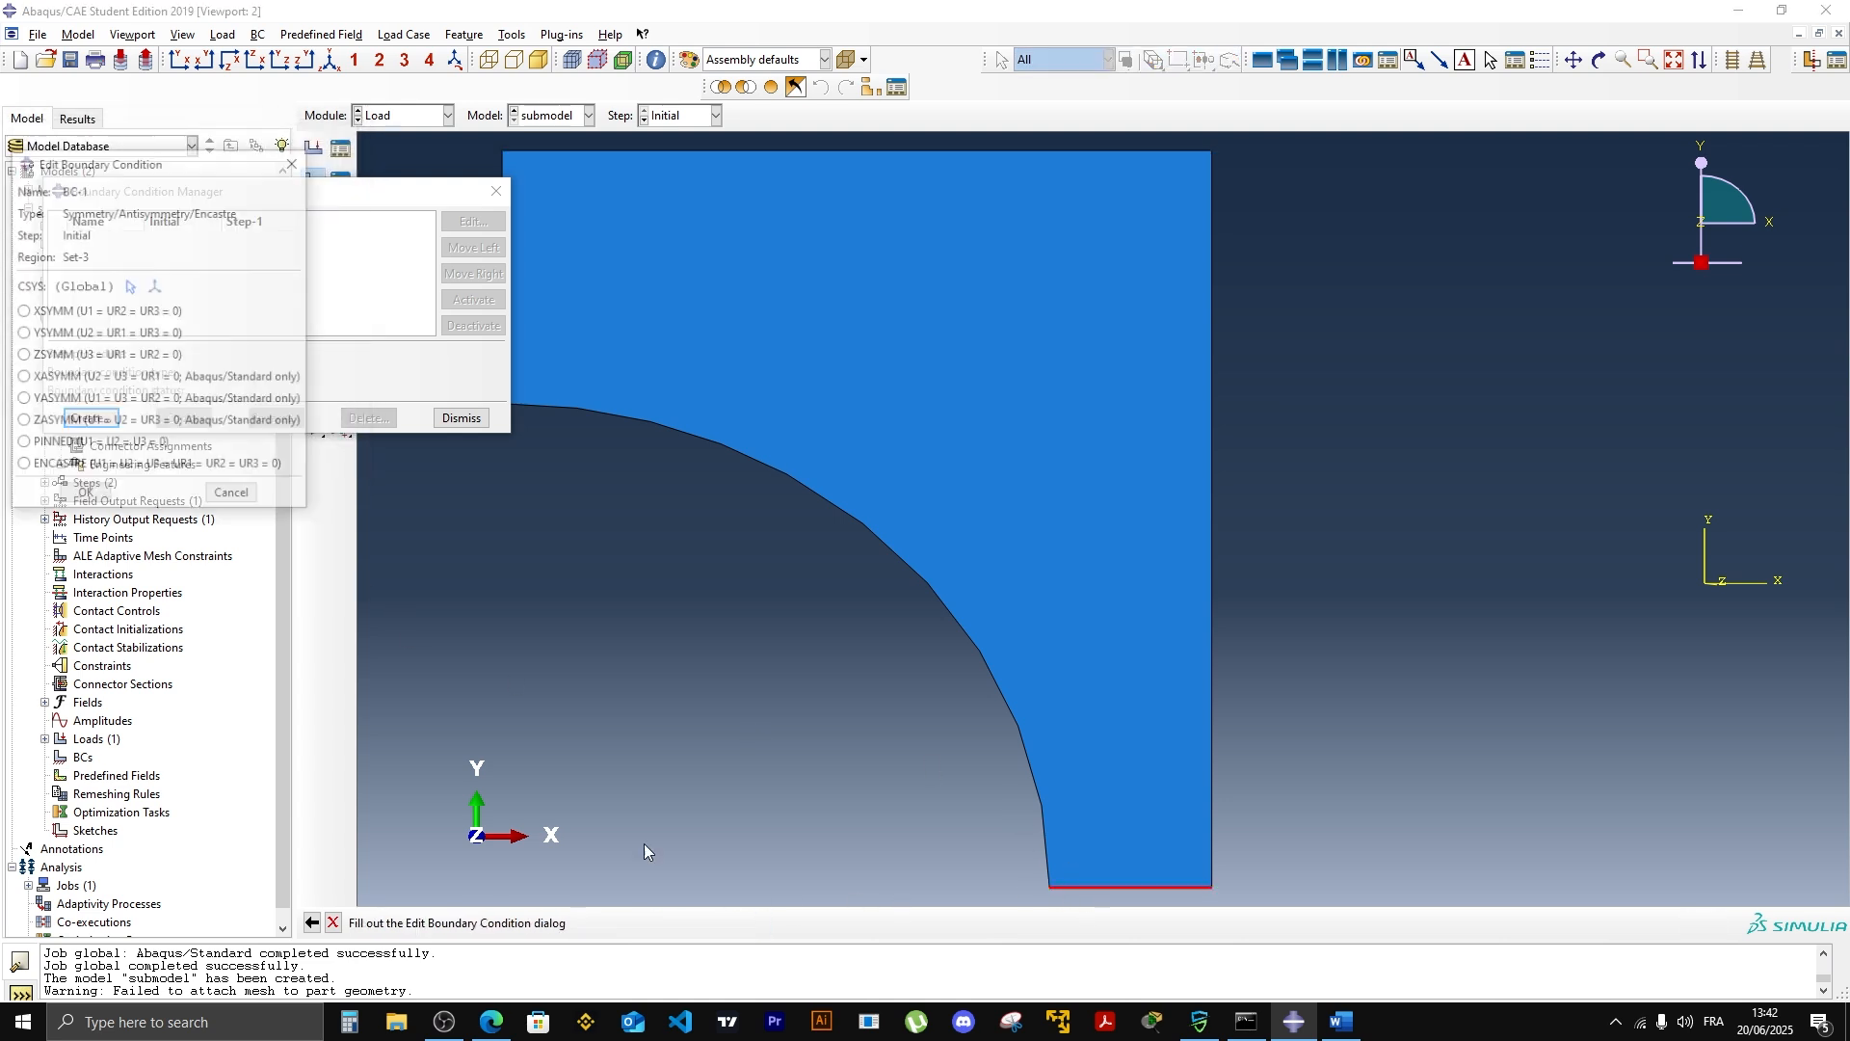
{"action": "left_click", "coordinate": [38, 333]}
{"action": "left_click", "coordinate": [83, 495]}
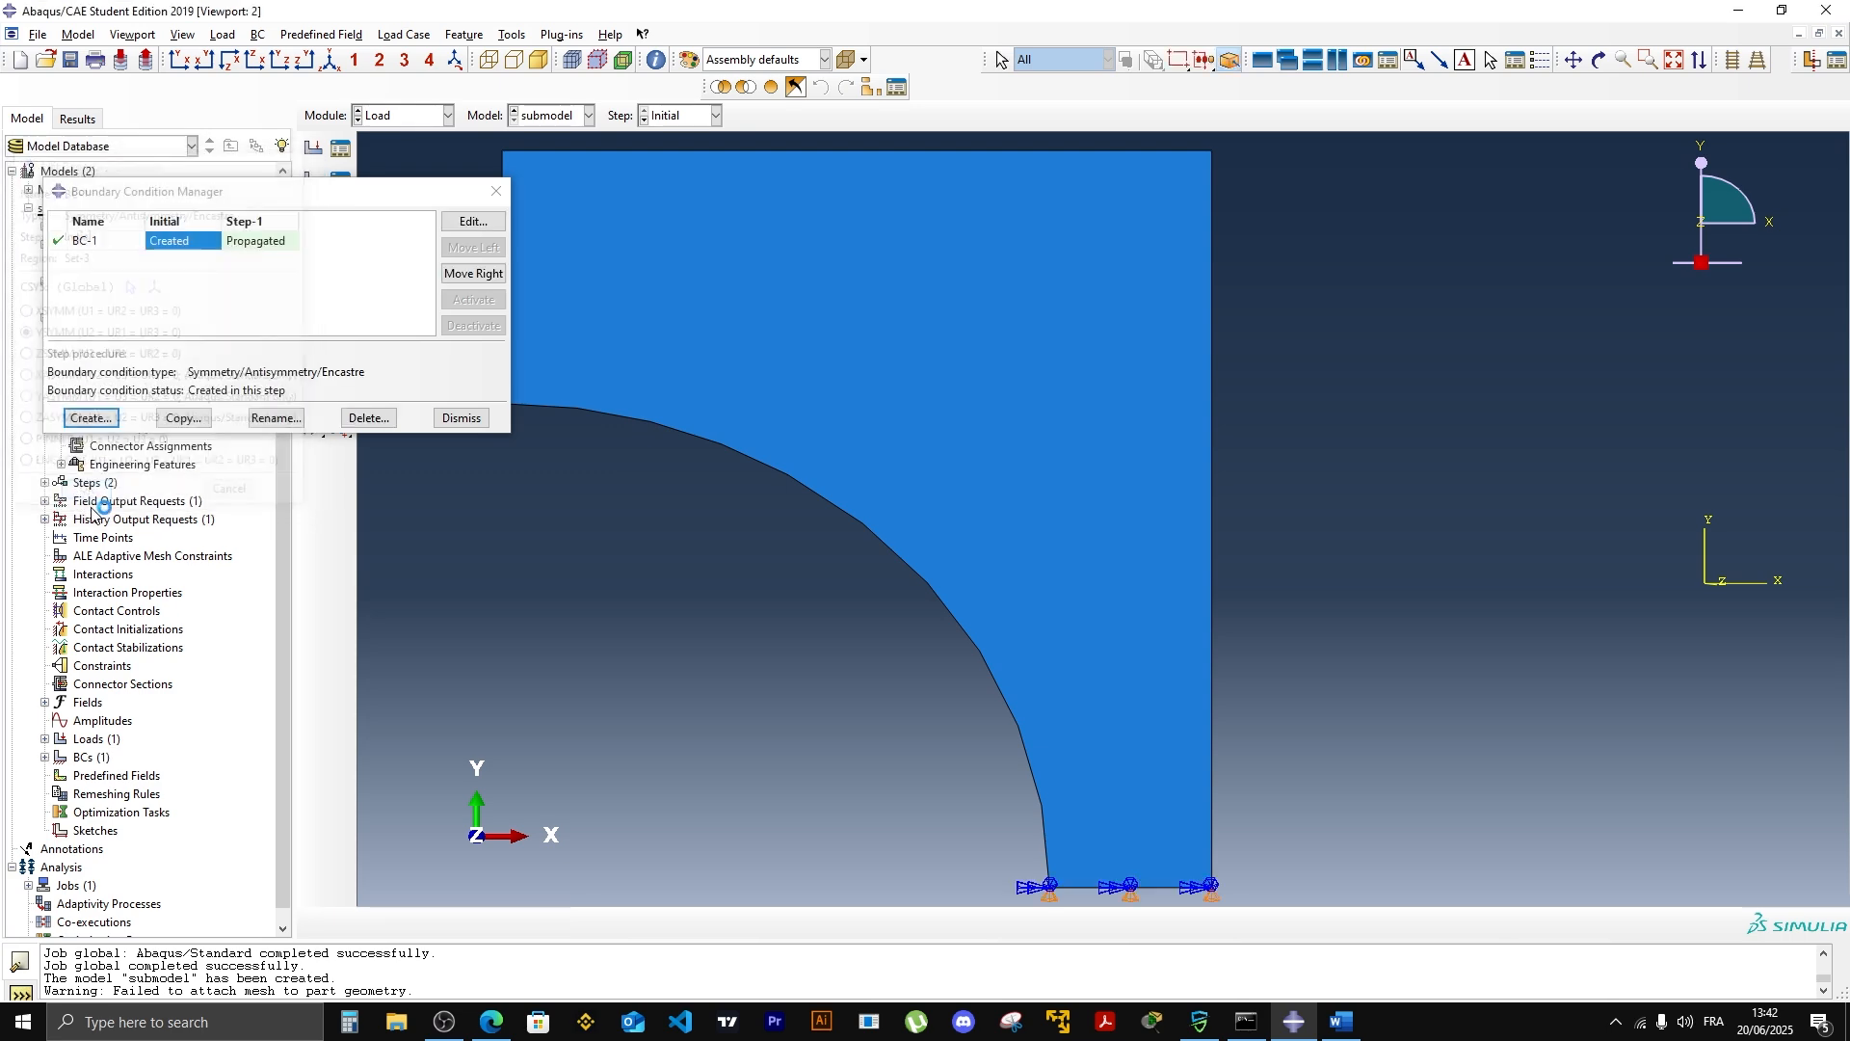
Step: Create a symmetry boundary condition in the Initial step with XSYMM on the short vertical edge above the hole
{"action": "left_click", "coordinate": [91, 417]}
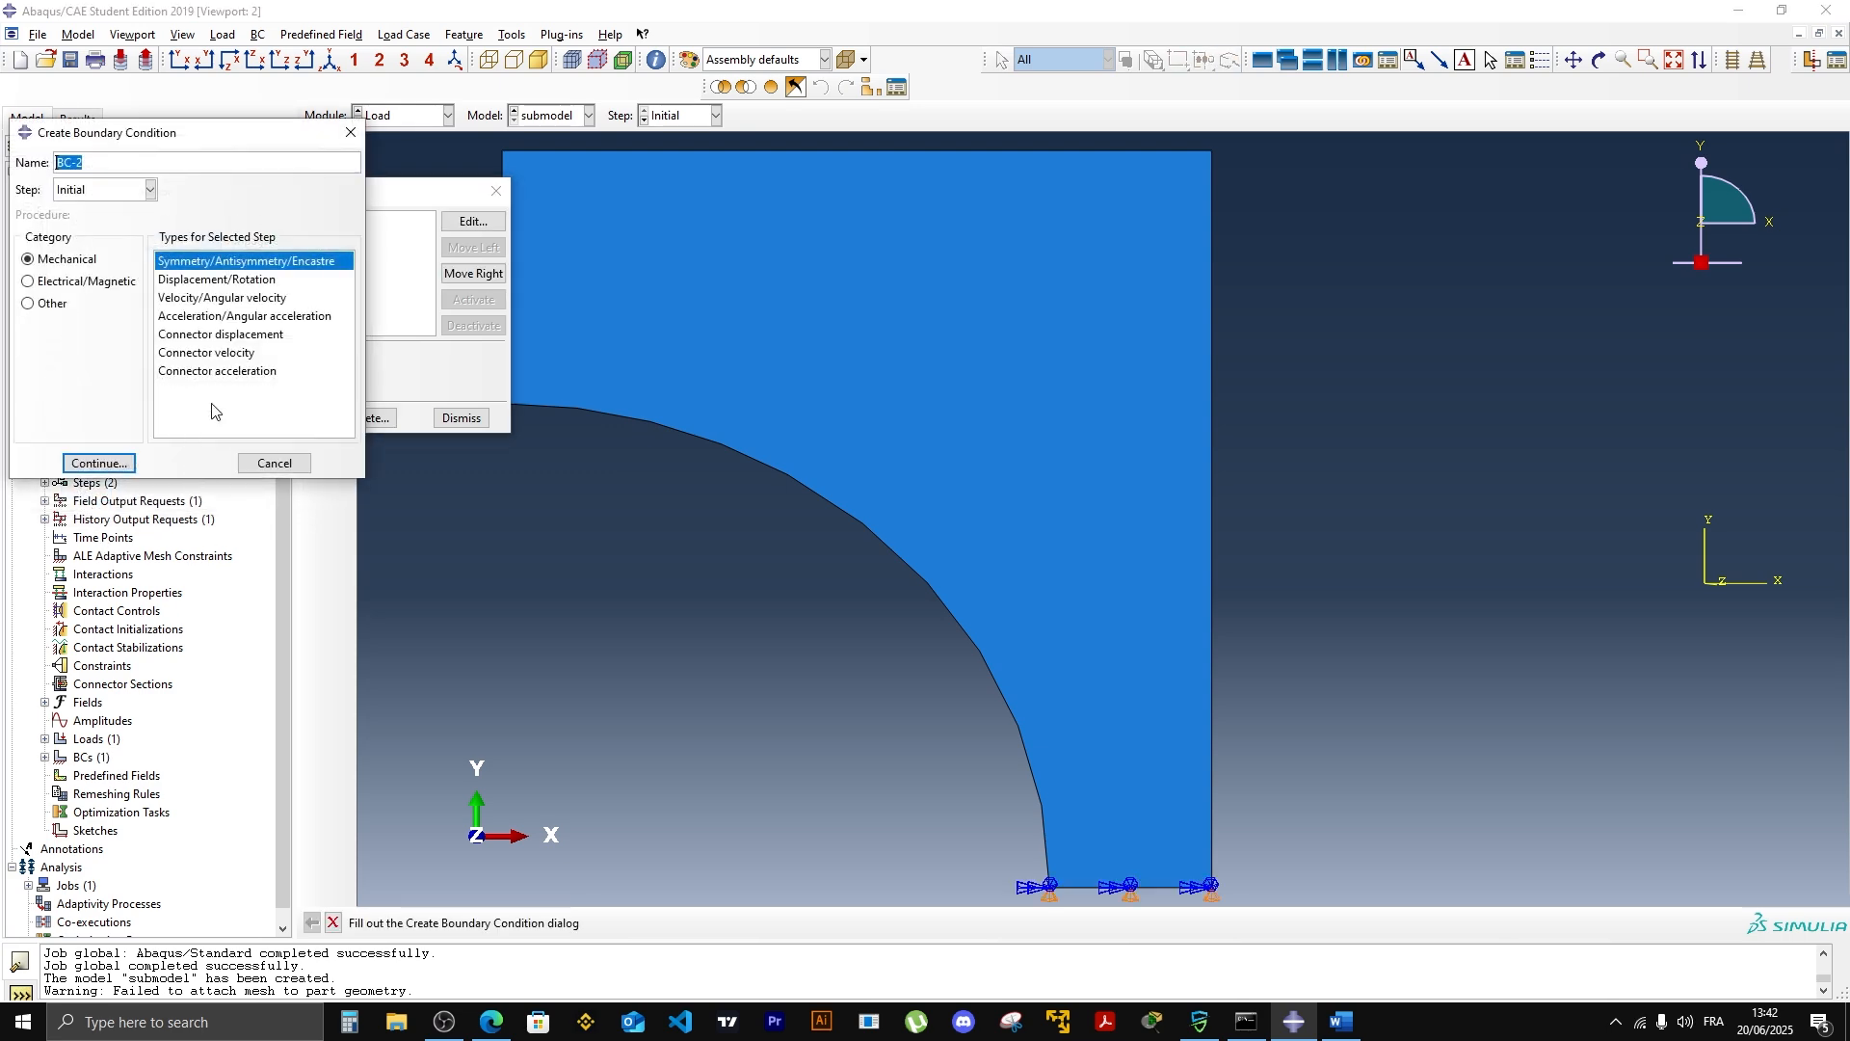
{"action": "left_click", "coordinate": [97, 464]}
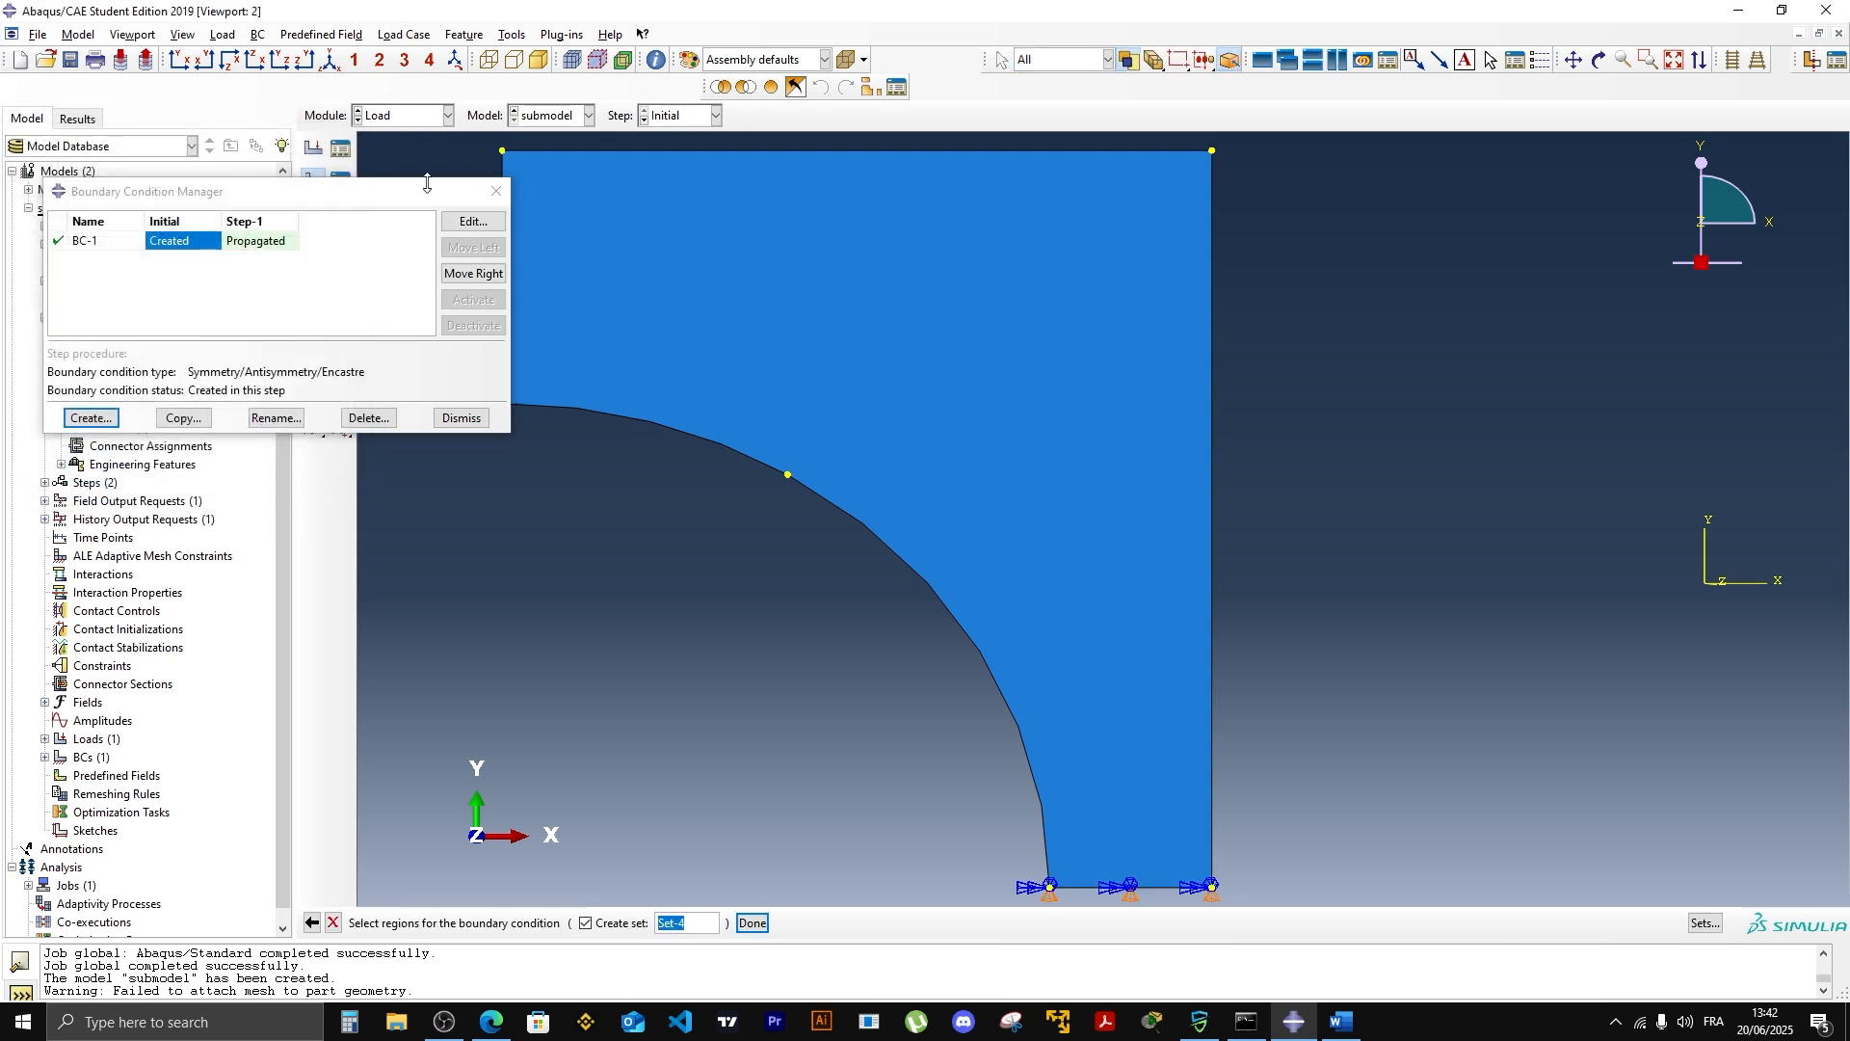
{"action": "left_click", "coordinate": [505, 174]}
{"action": "left_click", "coordinate": [751, 922]}
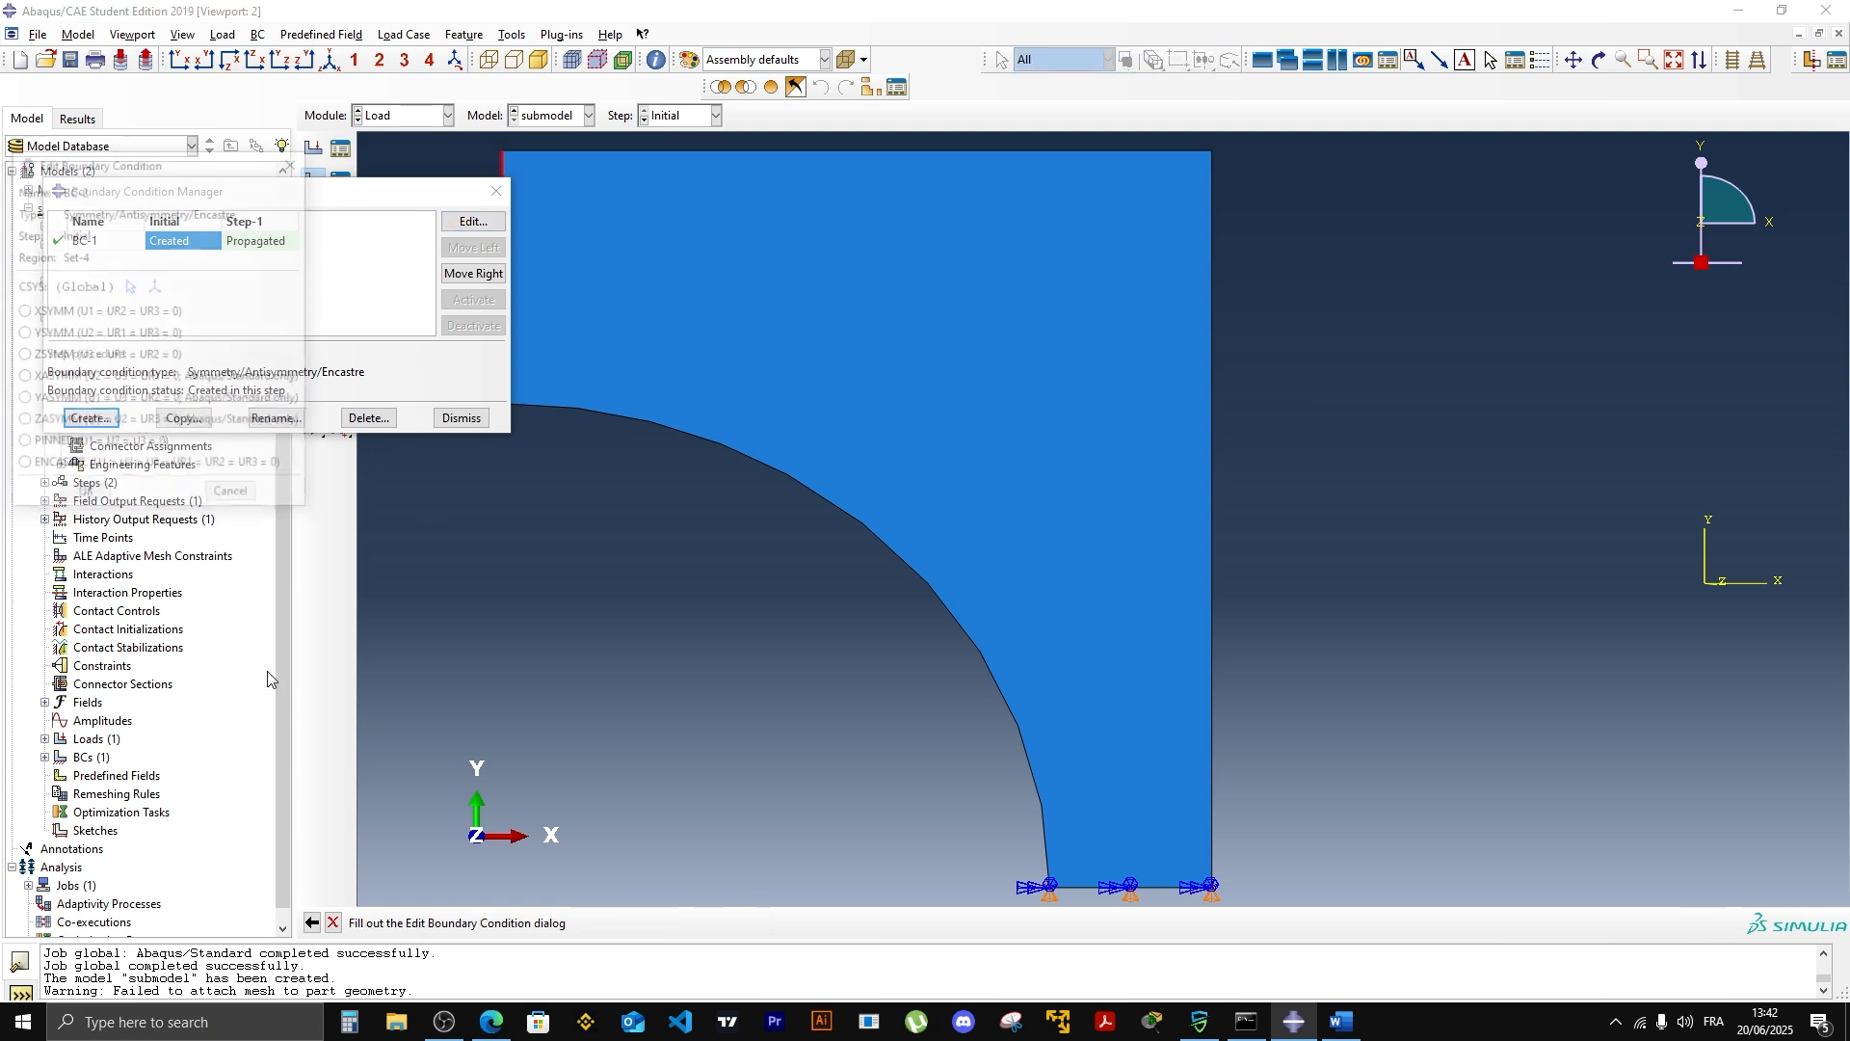
{"action": "left_click", "coordinate": [77, 313]}
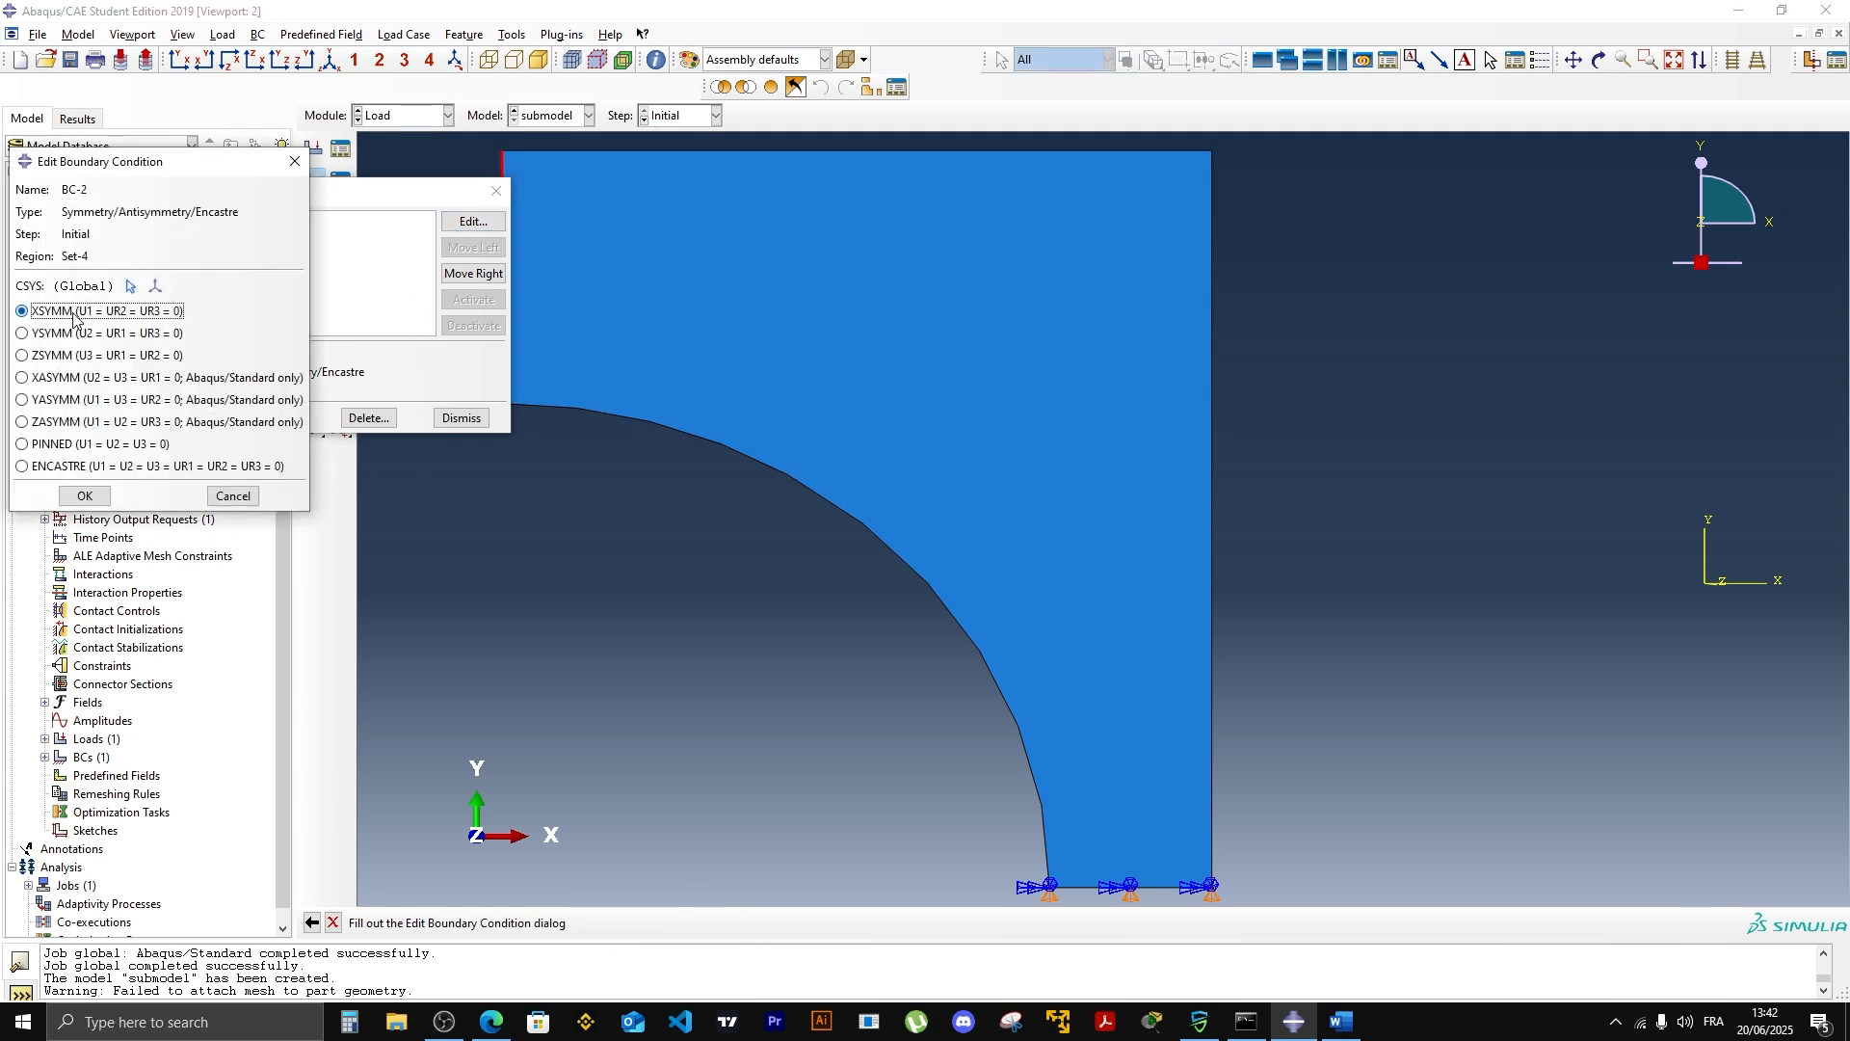
{"action": "left_click", "coordinate": [87, 495]}
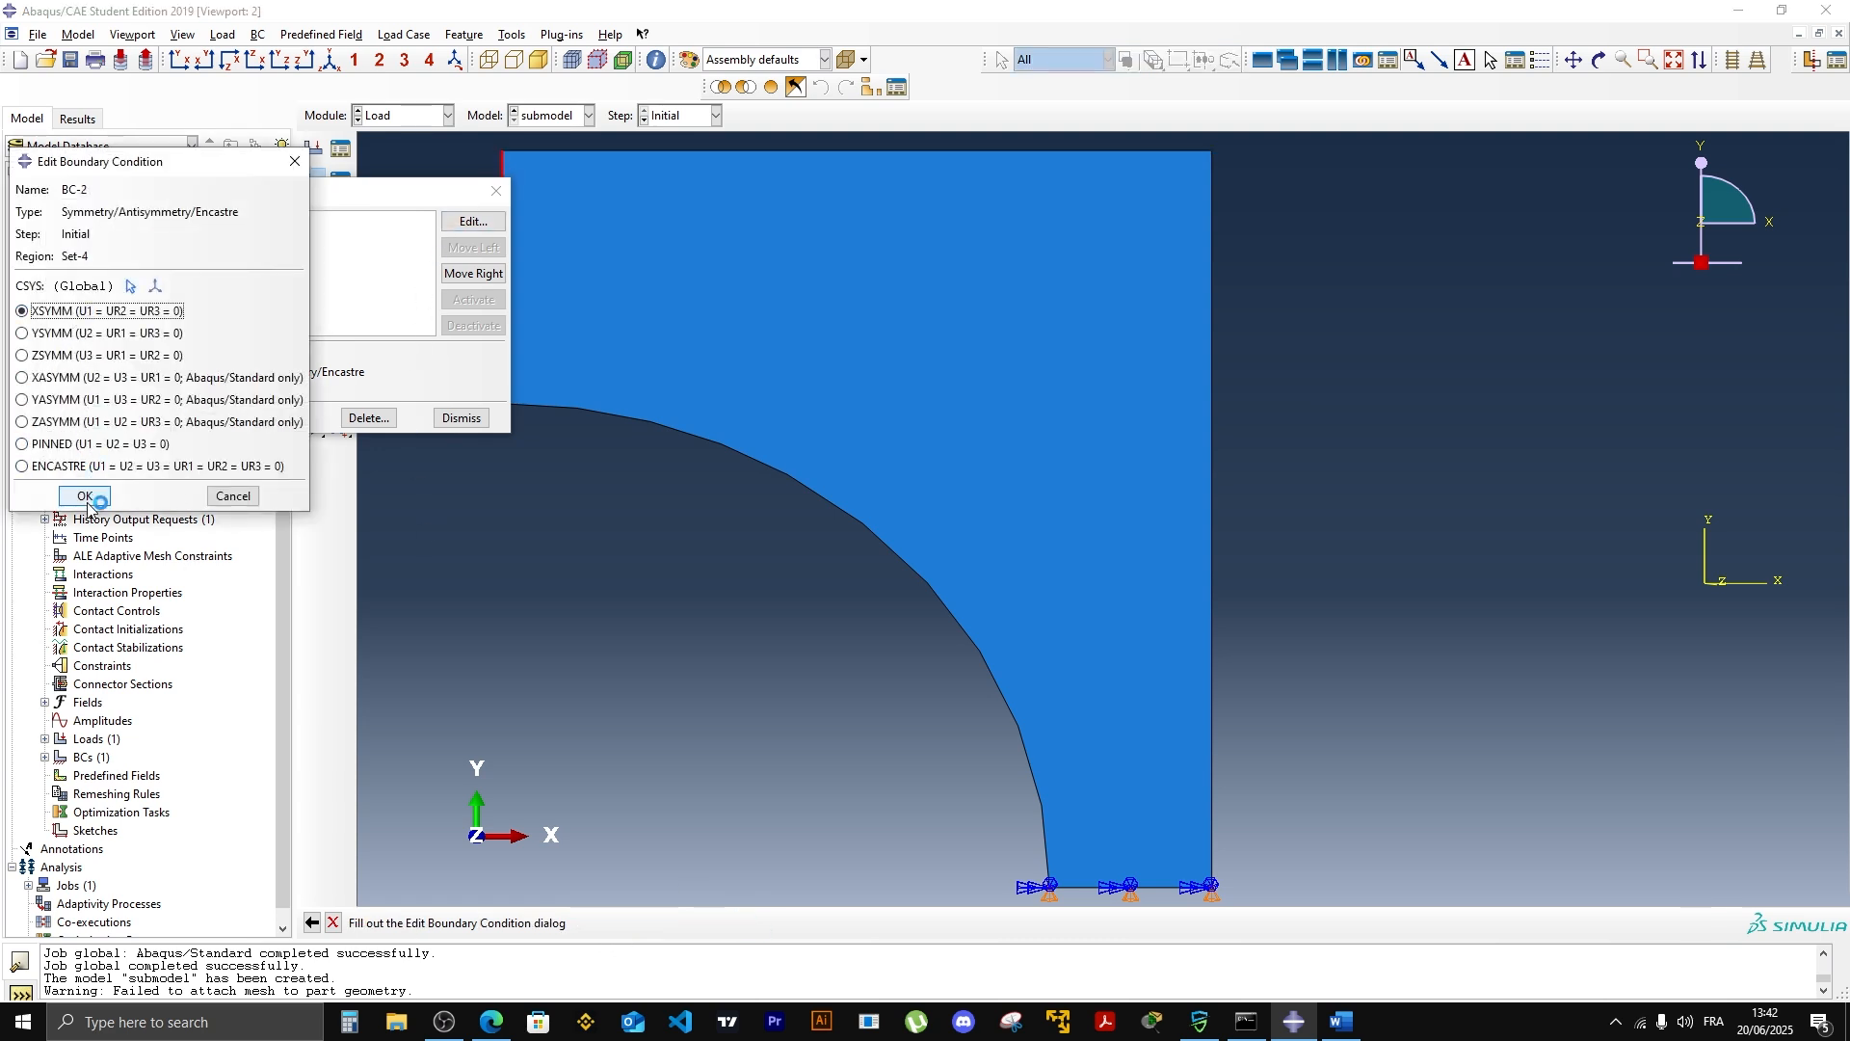
{"action": "left_click", "coordinate": [463, 417]}
Step: Delete the copied pressure load Load-1 from the submodel
{"action": "left_click", "coordinate": [339, 150]}
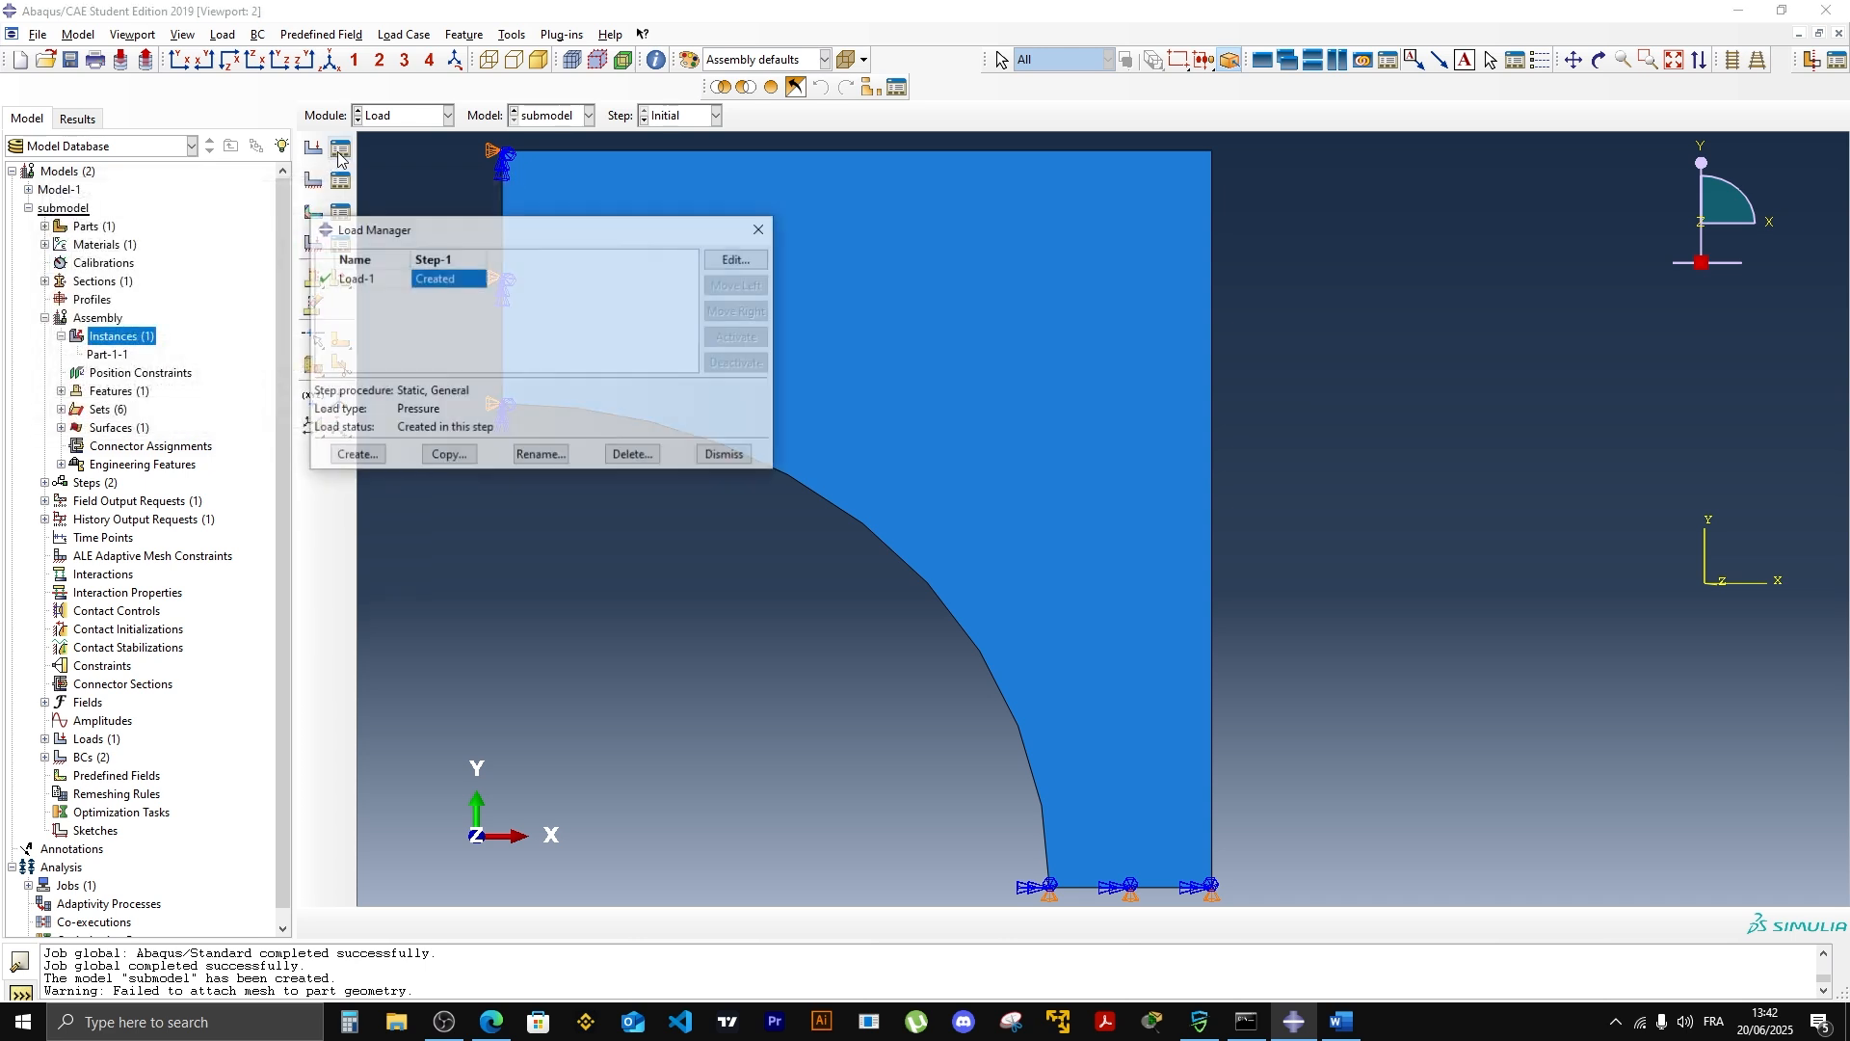
{"action": "left_click", "coordinate": [655, 460]}
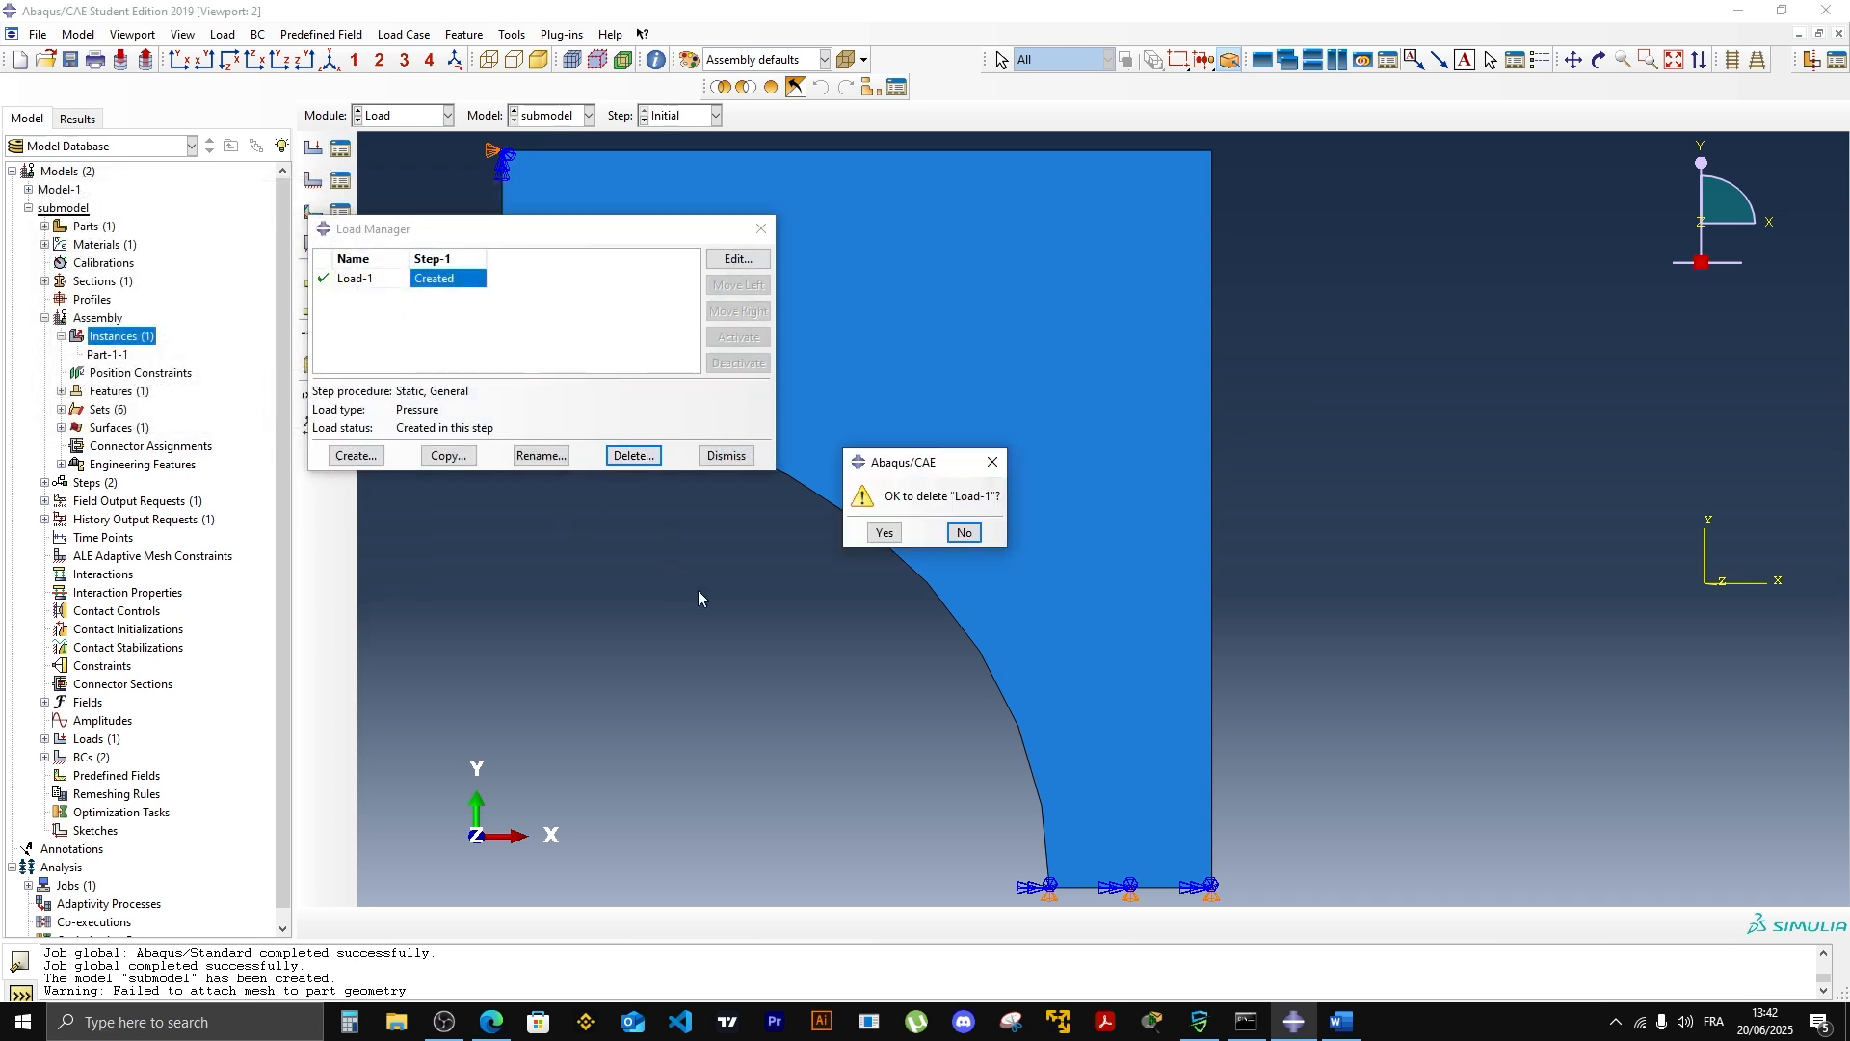
{"action": "left_click", "coordinate": [884, 531]}
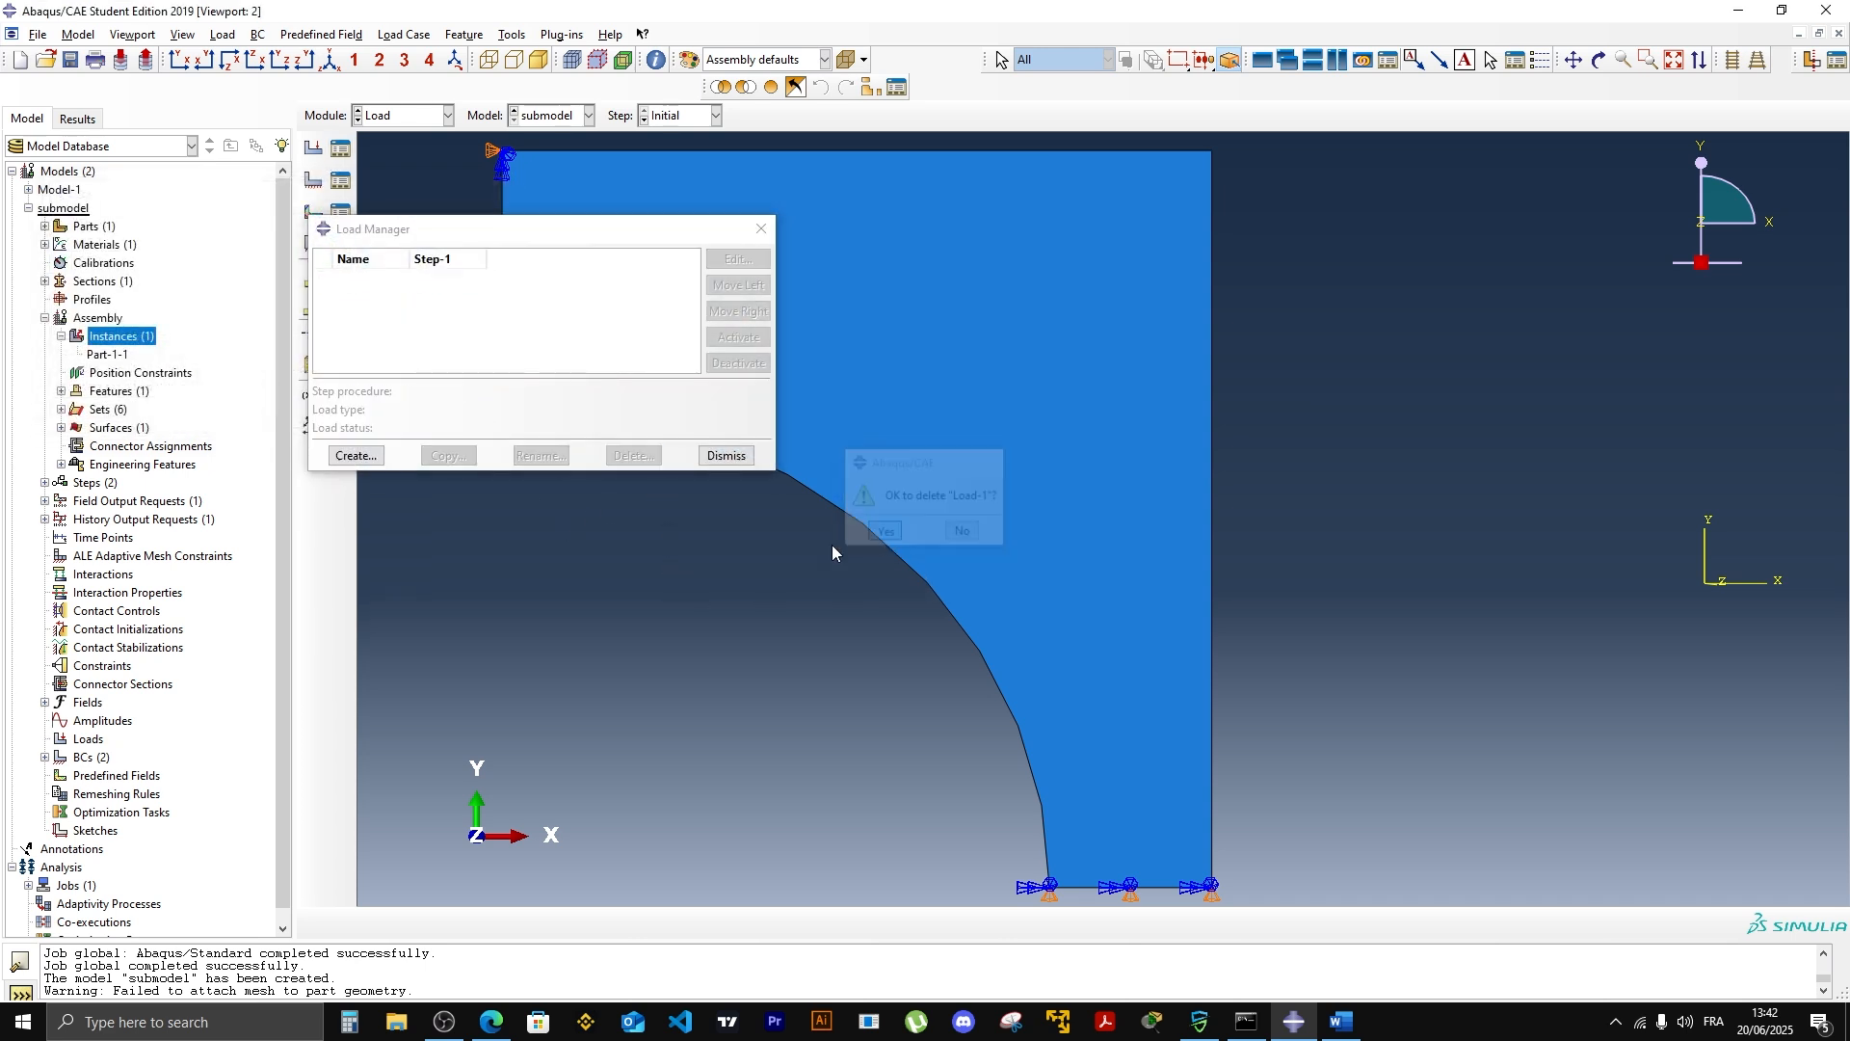
{"action": "left_click", "coordinate": [725, 457]}
Step: Create a Submodel boundary condition in Step-1 on the plate's two long outer edges, with automatic driving region, and fill in its degrees of freedom
{"action": "left_click", "coordinate": [319, 187]}
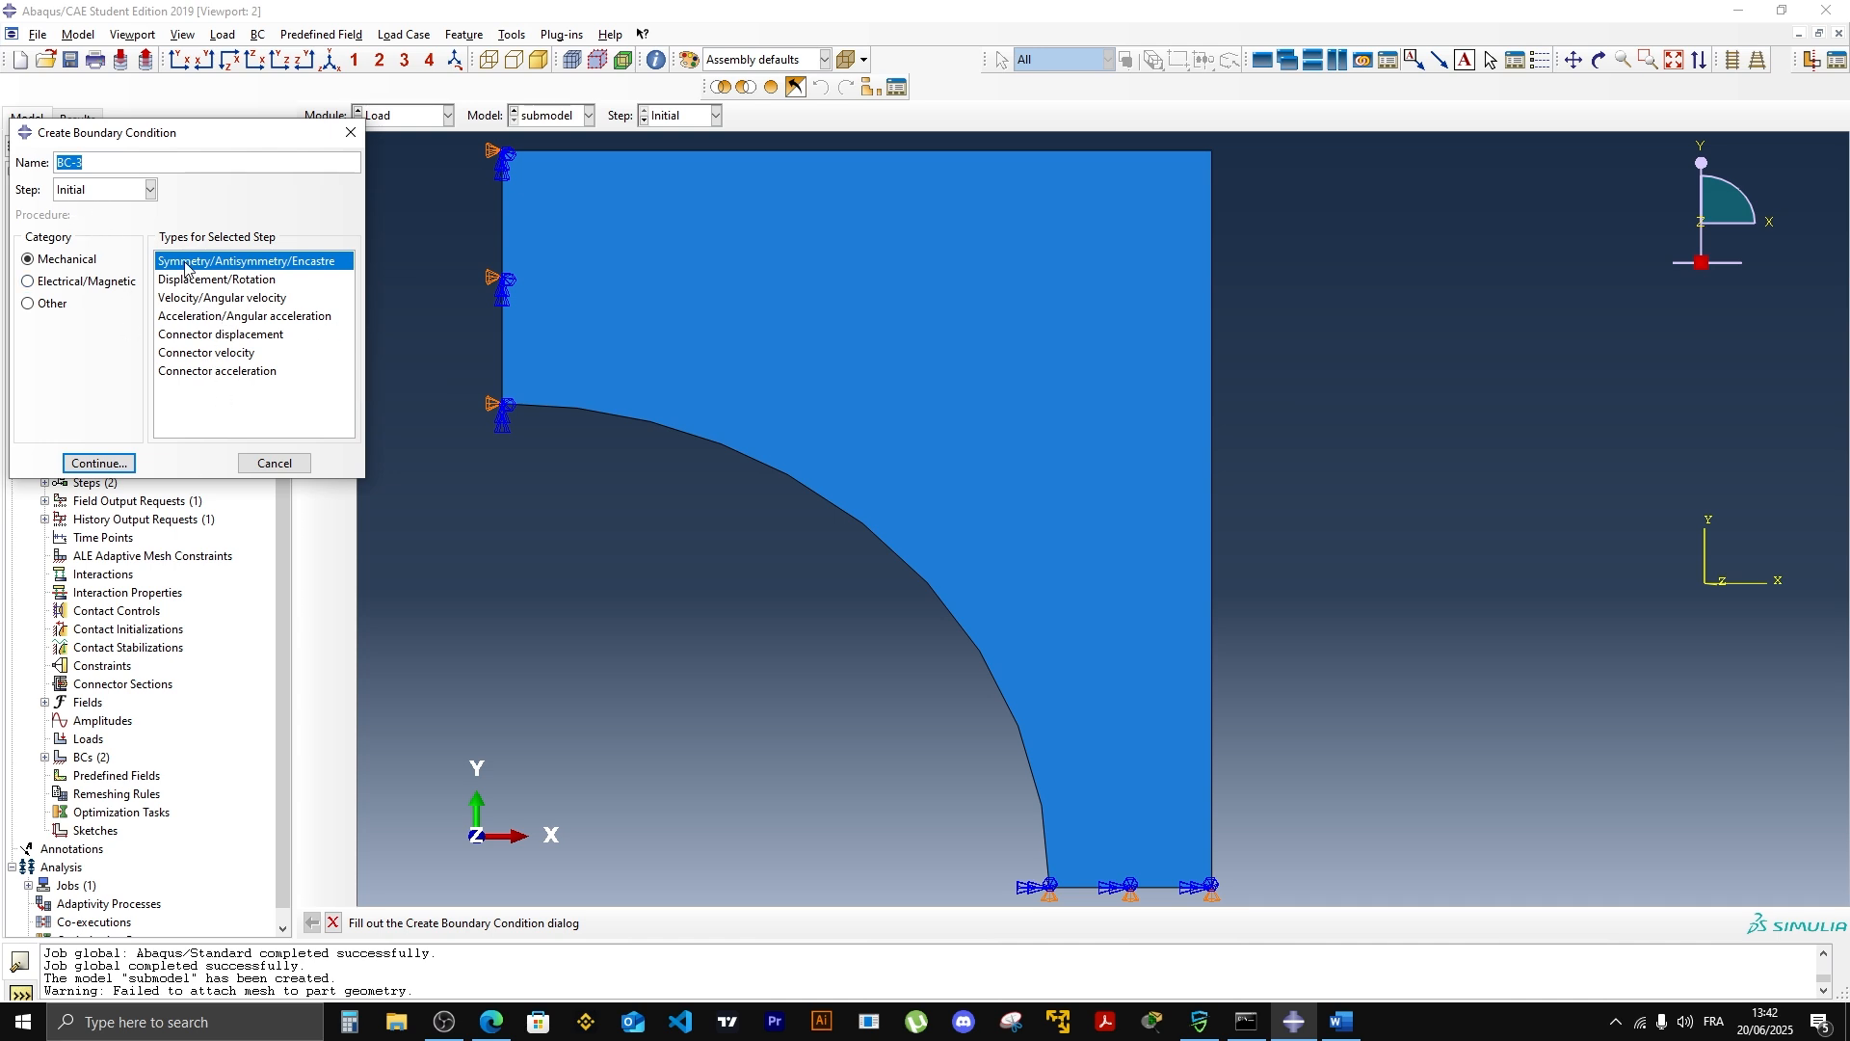
{"action": "left_click", "coordinate": [44, 305]}
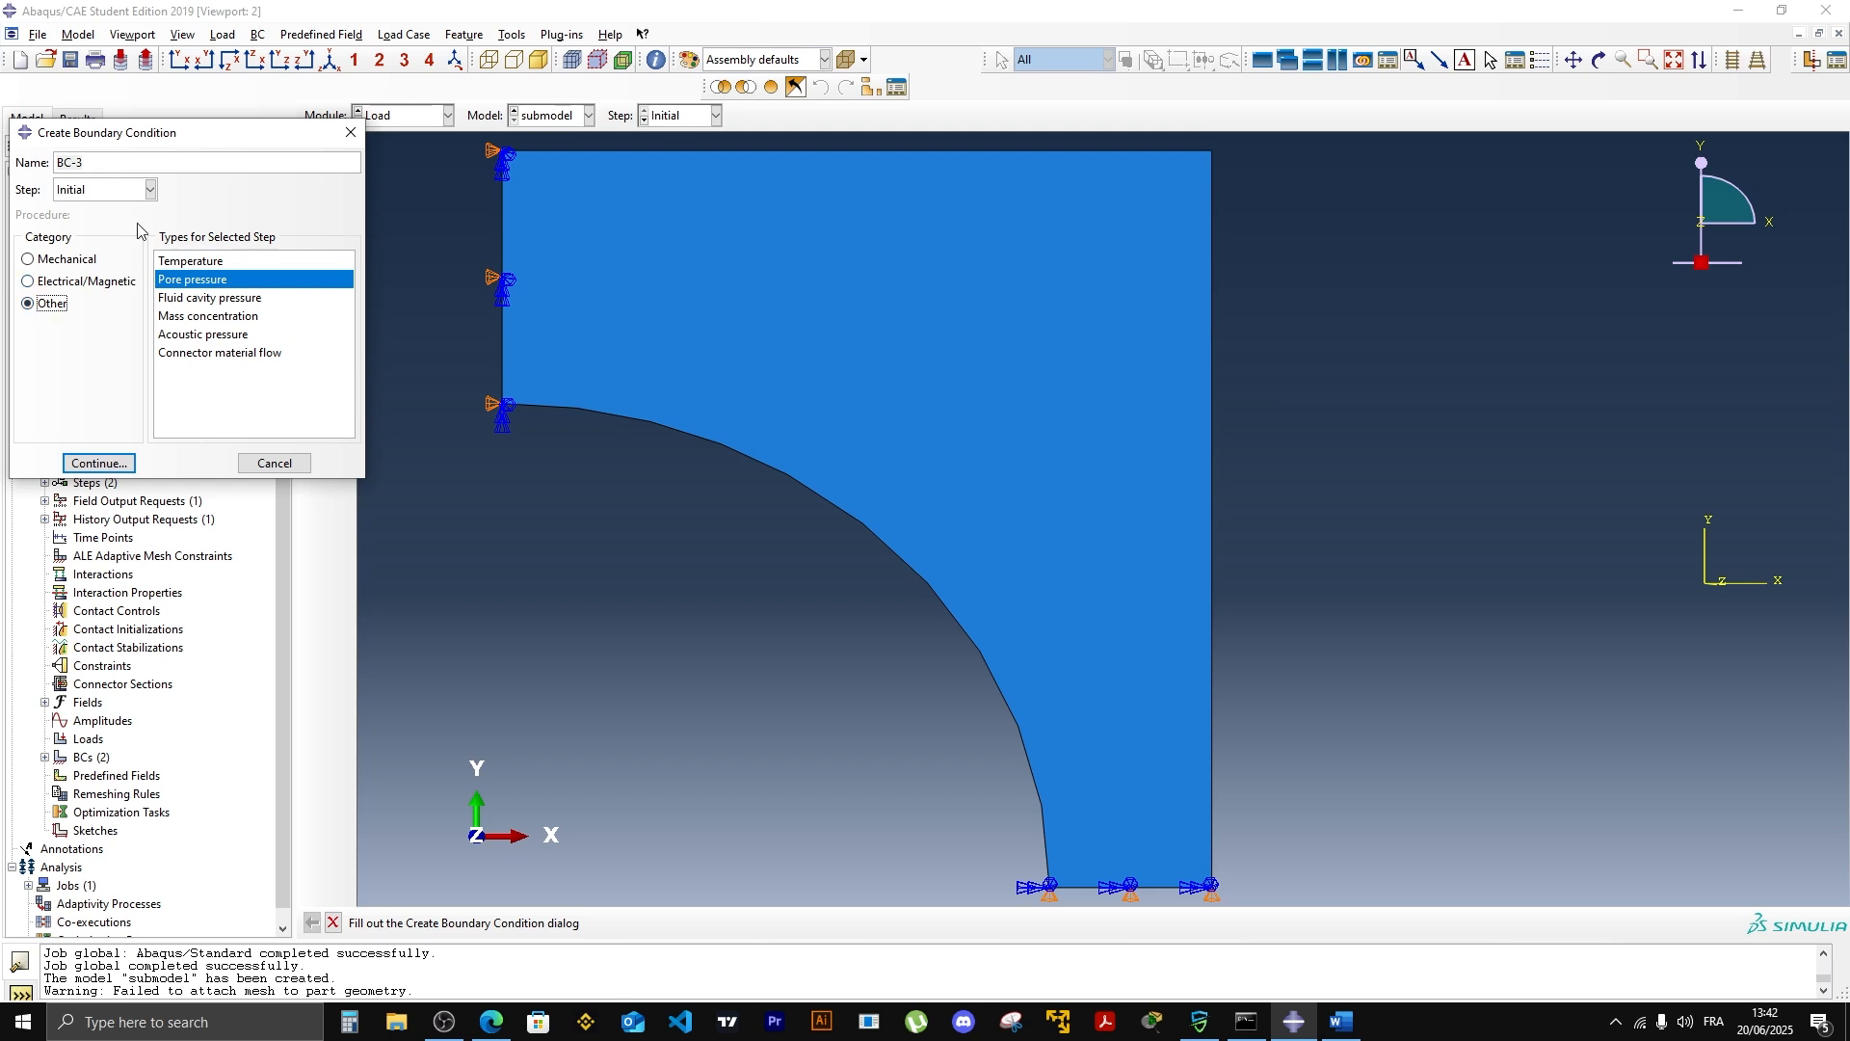
{"action": "left_click", "coordinate": [151, 189]}
{"action": "left_click", "coordinate": [113, 231]}
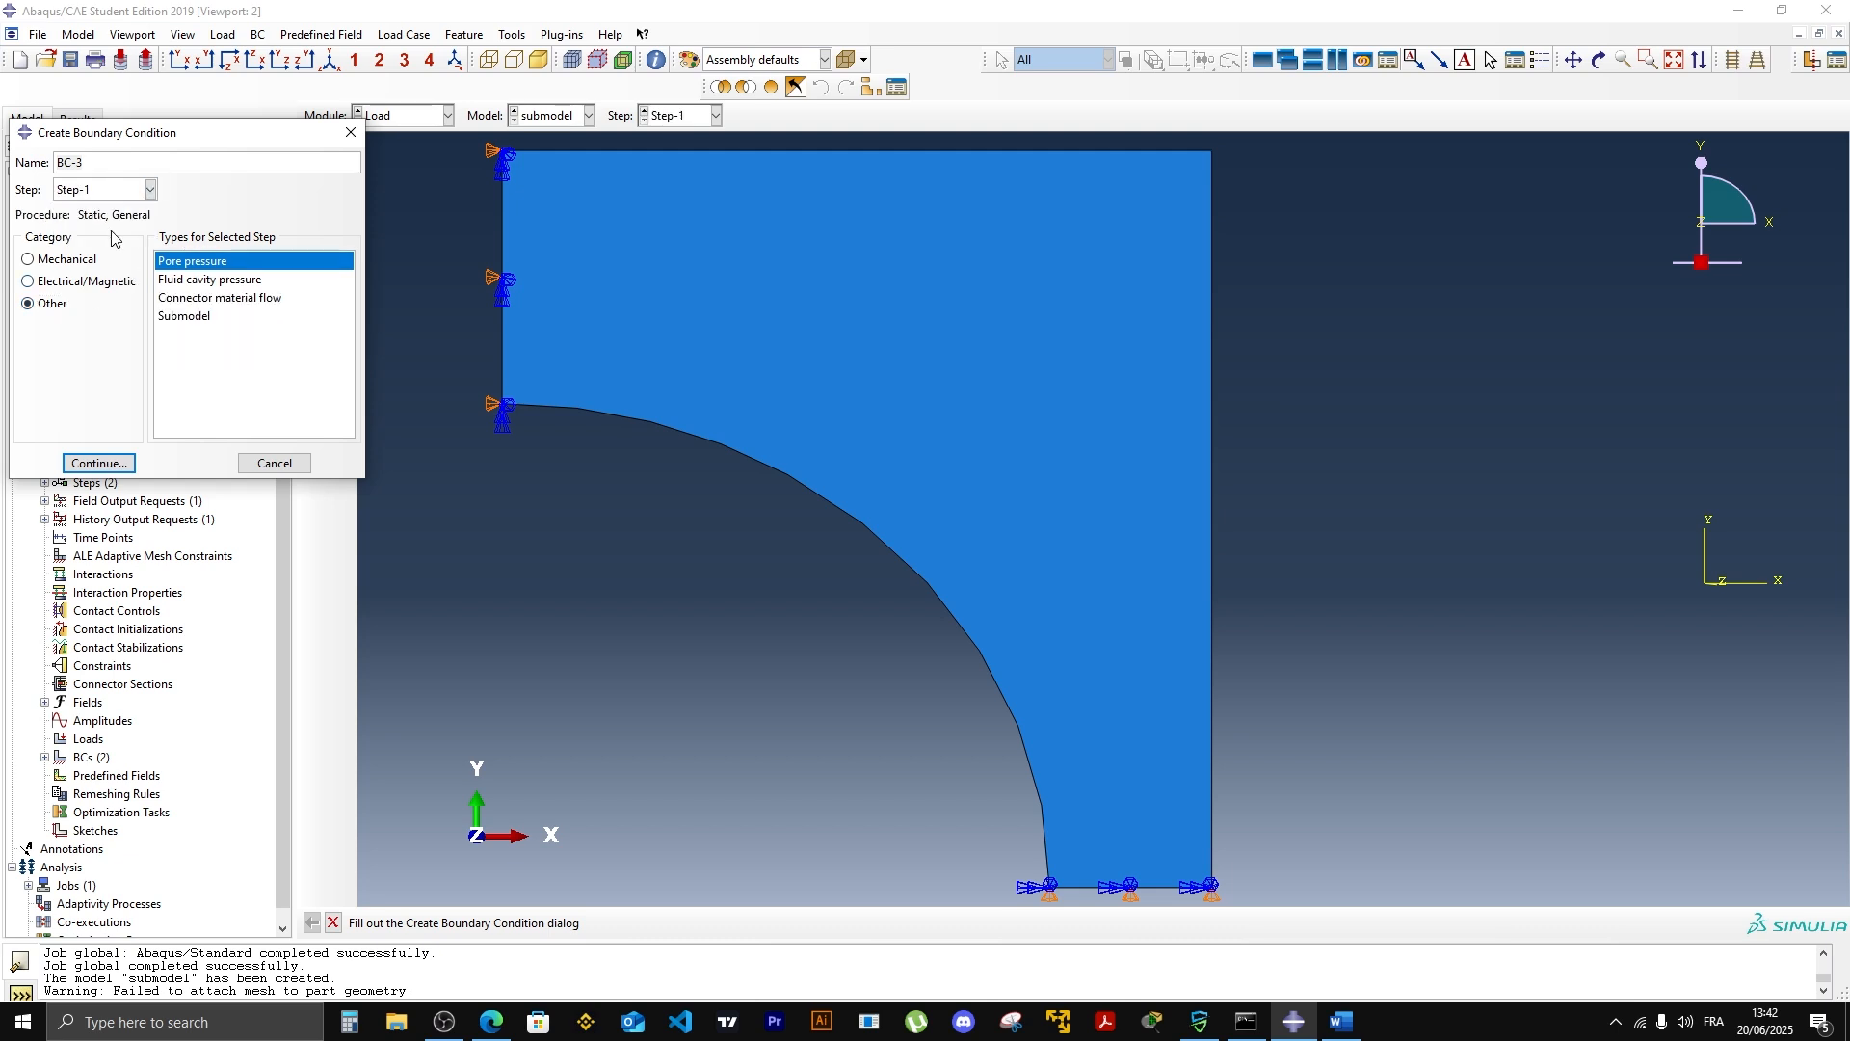
{"action": "left_click", "coordinate": [183, 317]}
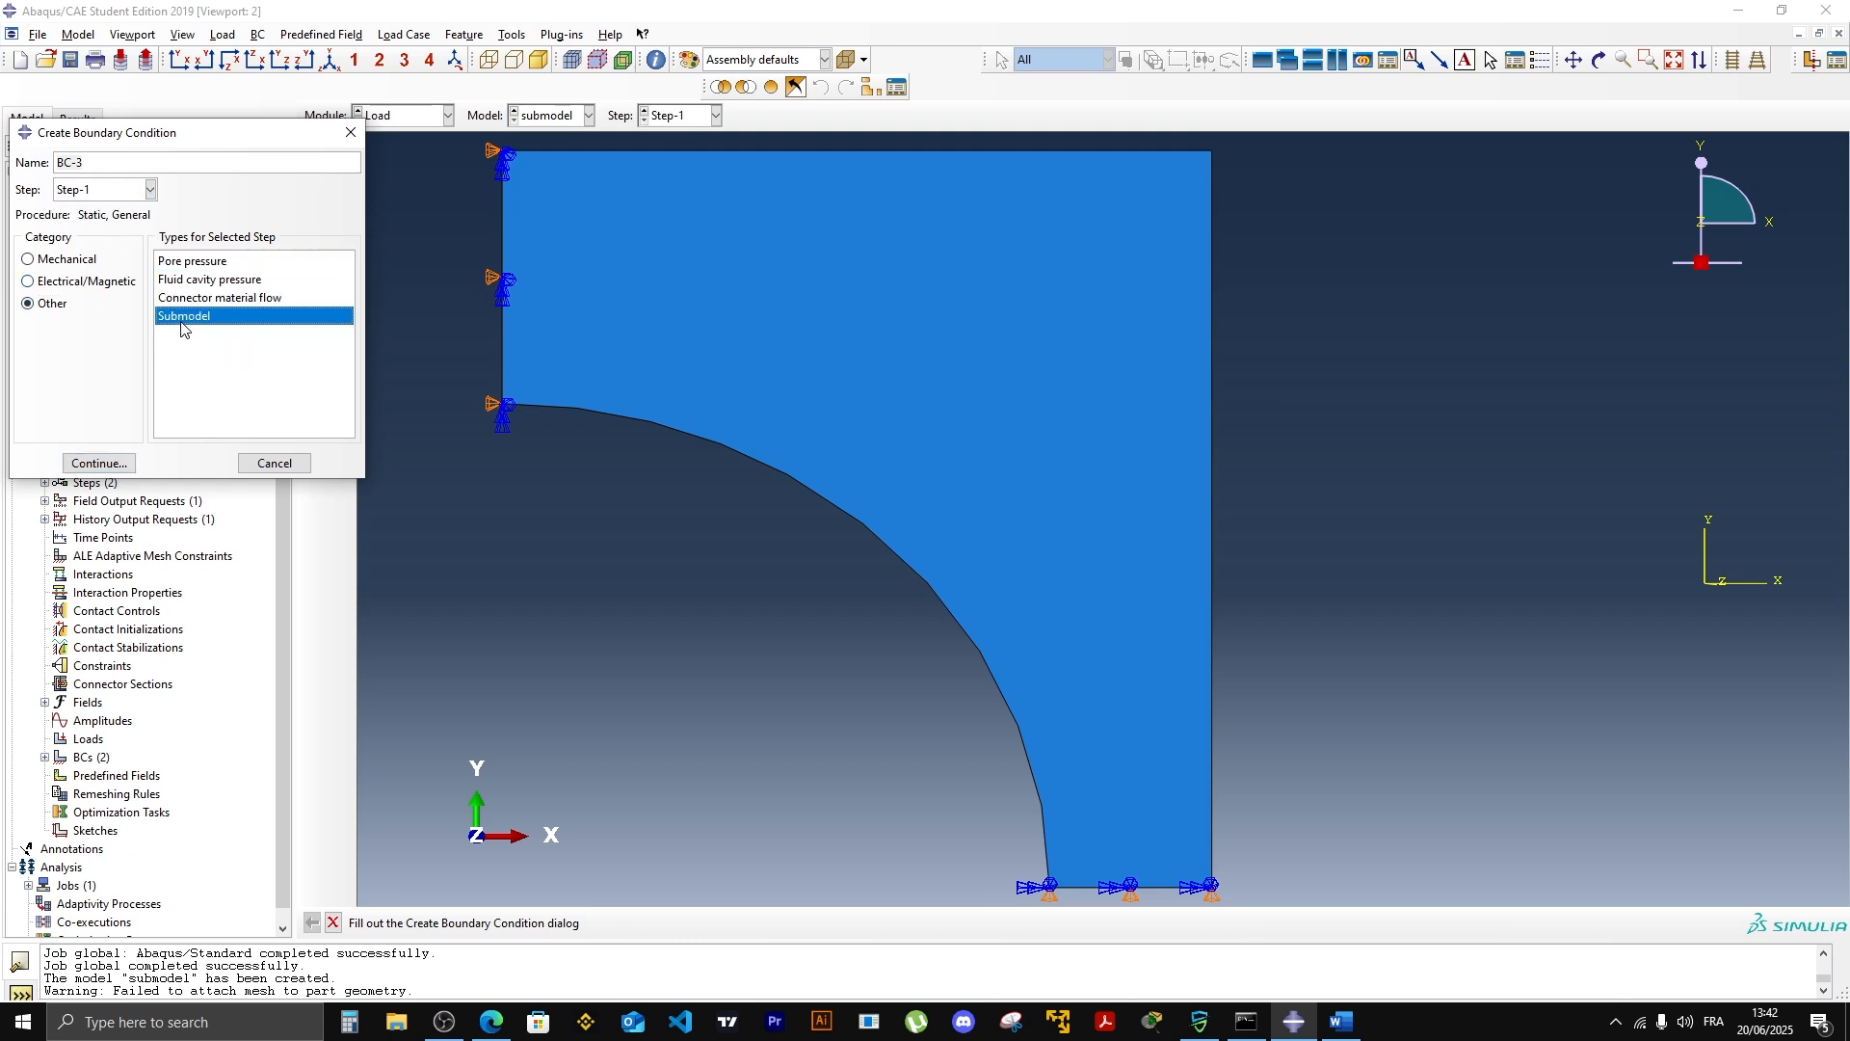
{"action": "left_click", "coordinate": [129, 459]}
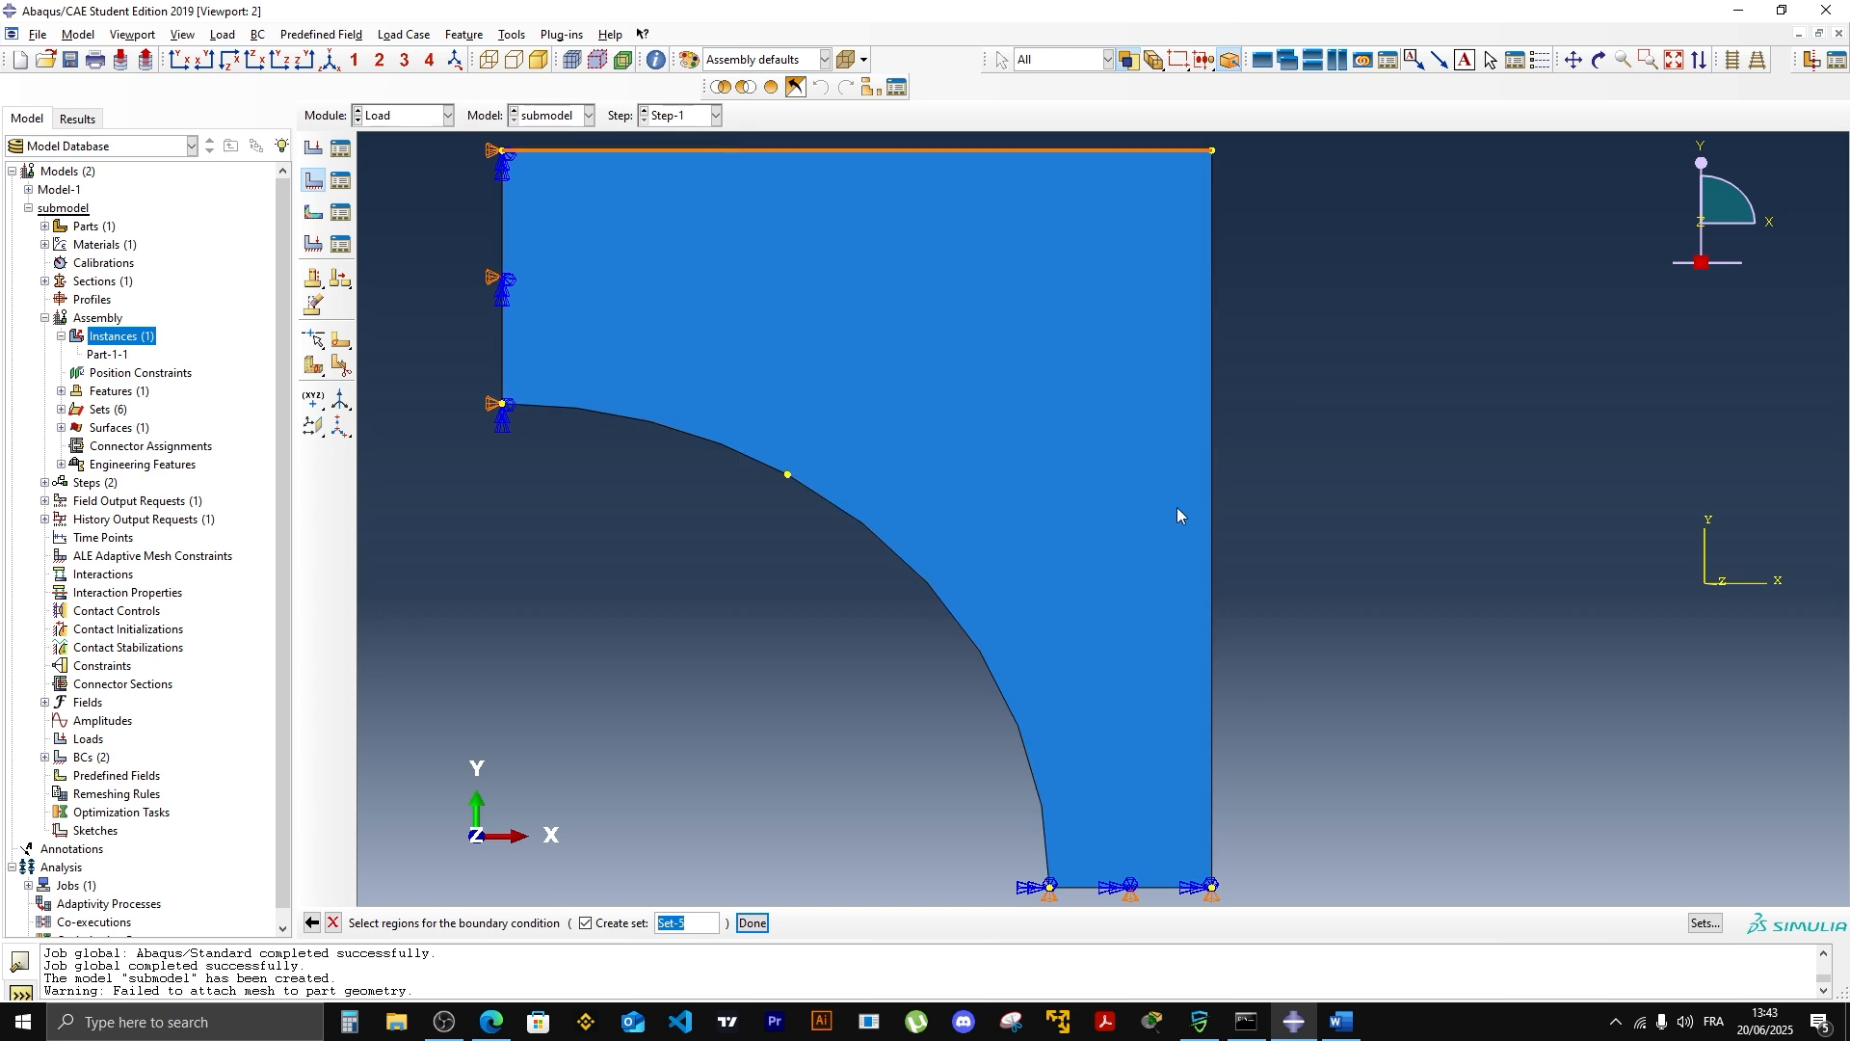
{"action": "left_click", "coordinate": [1211, 505]}
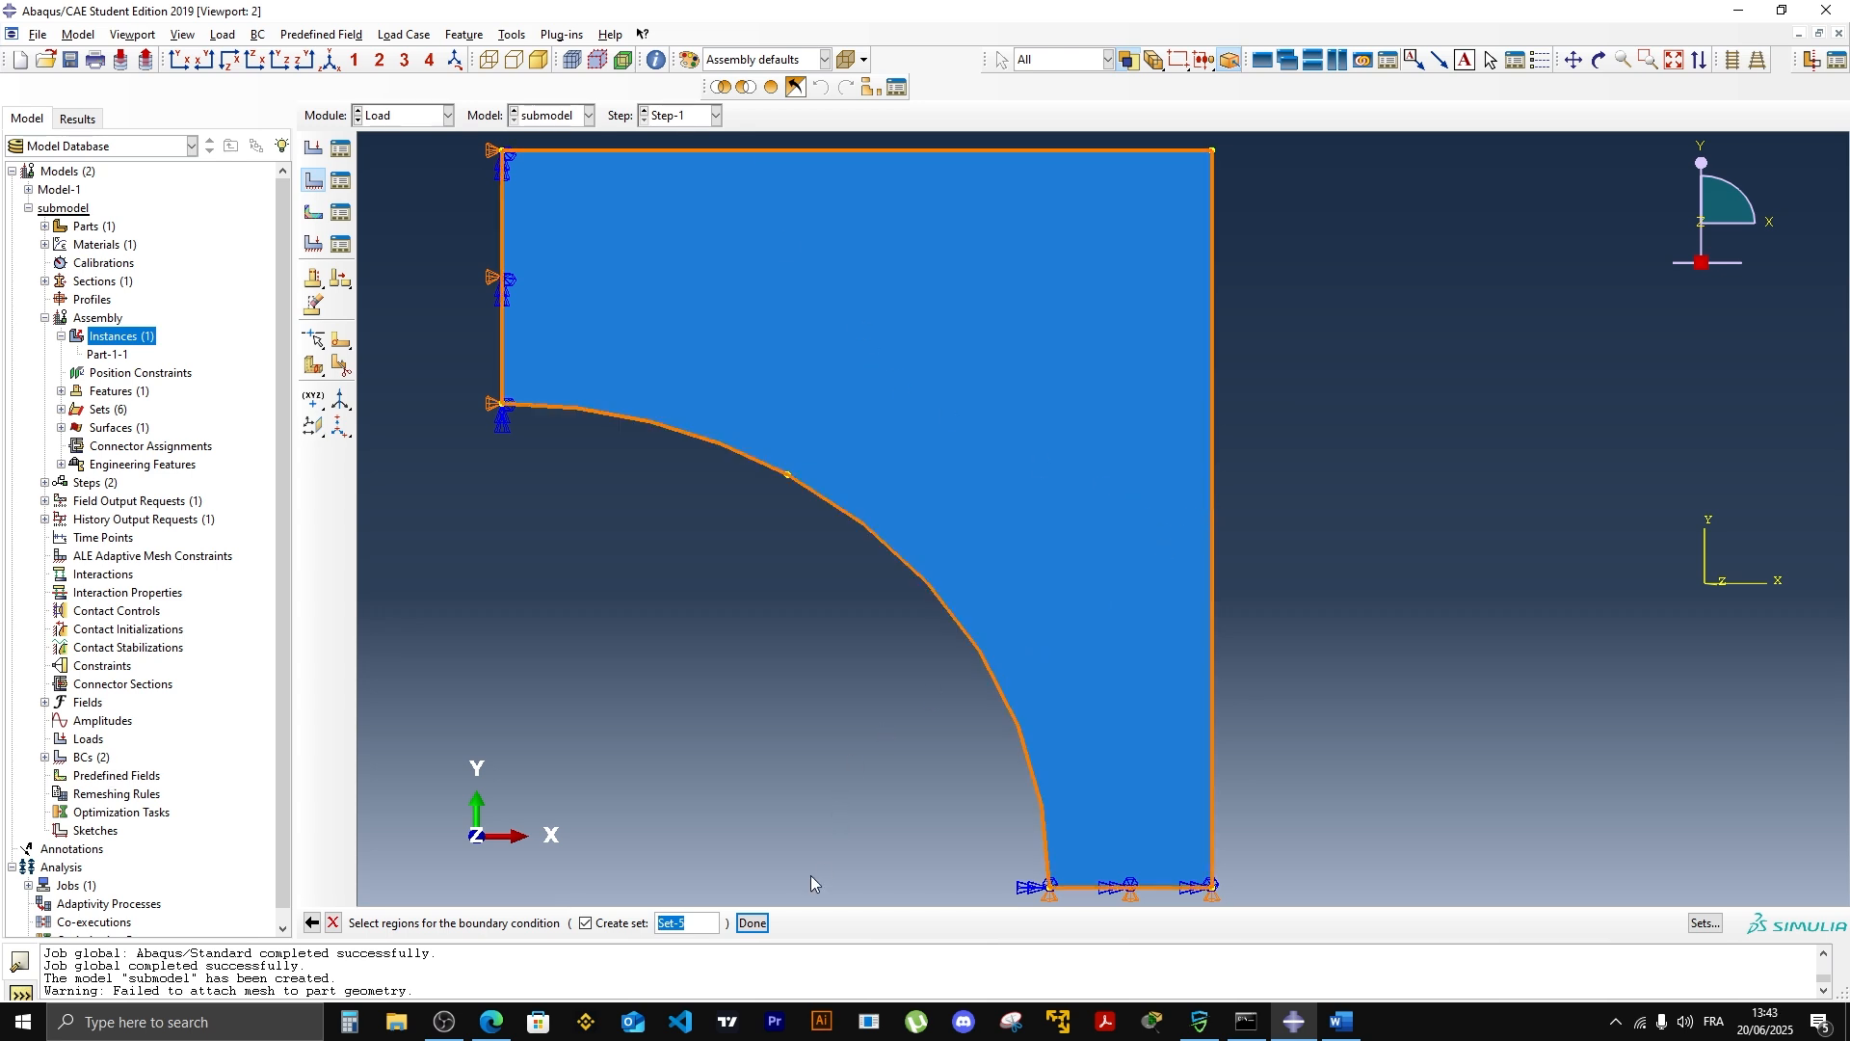
{"action": "left_click", "coordinate": [752, 923]}
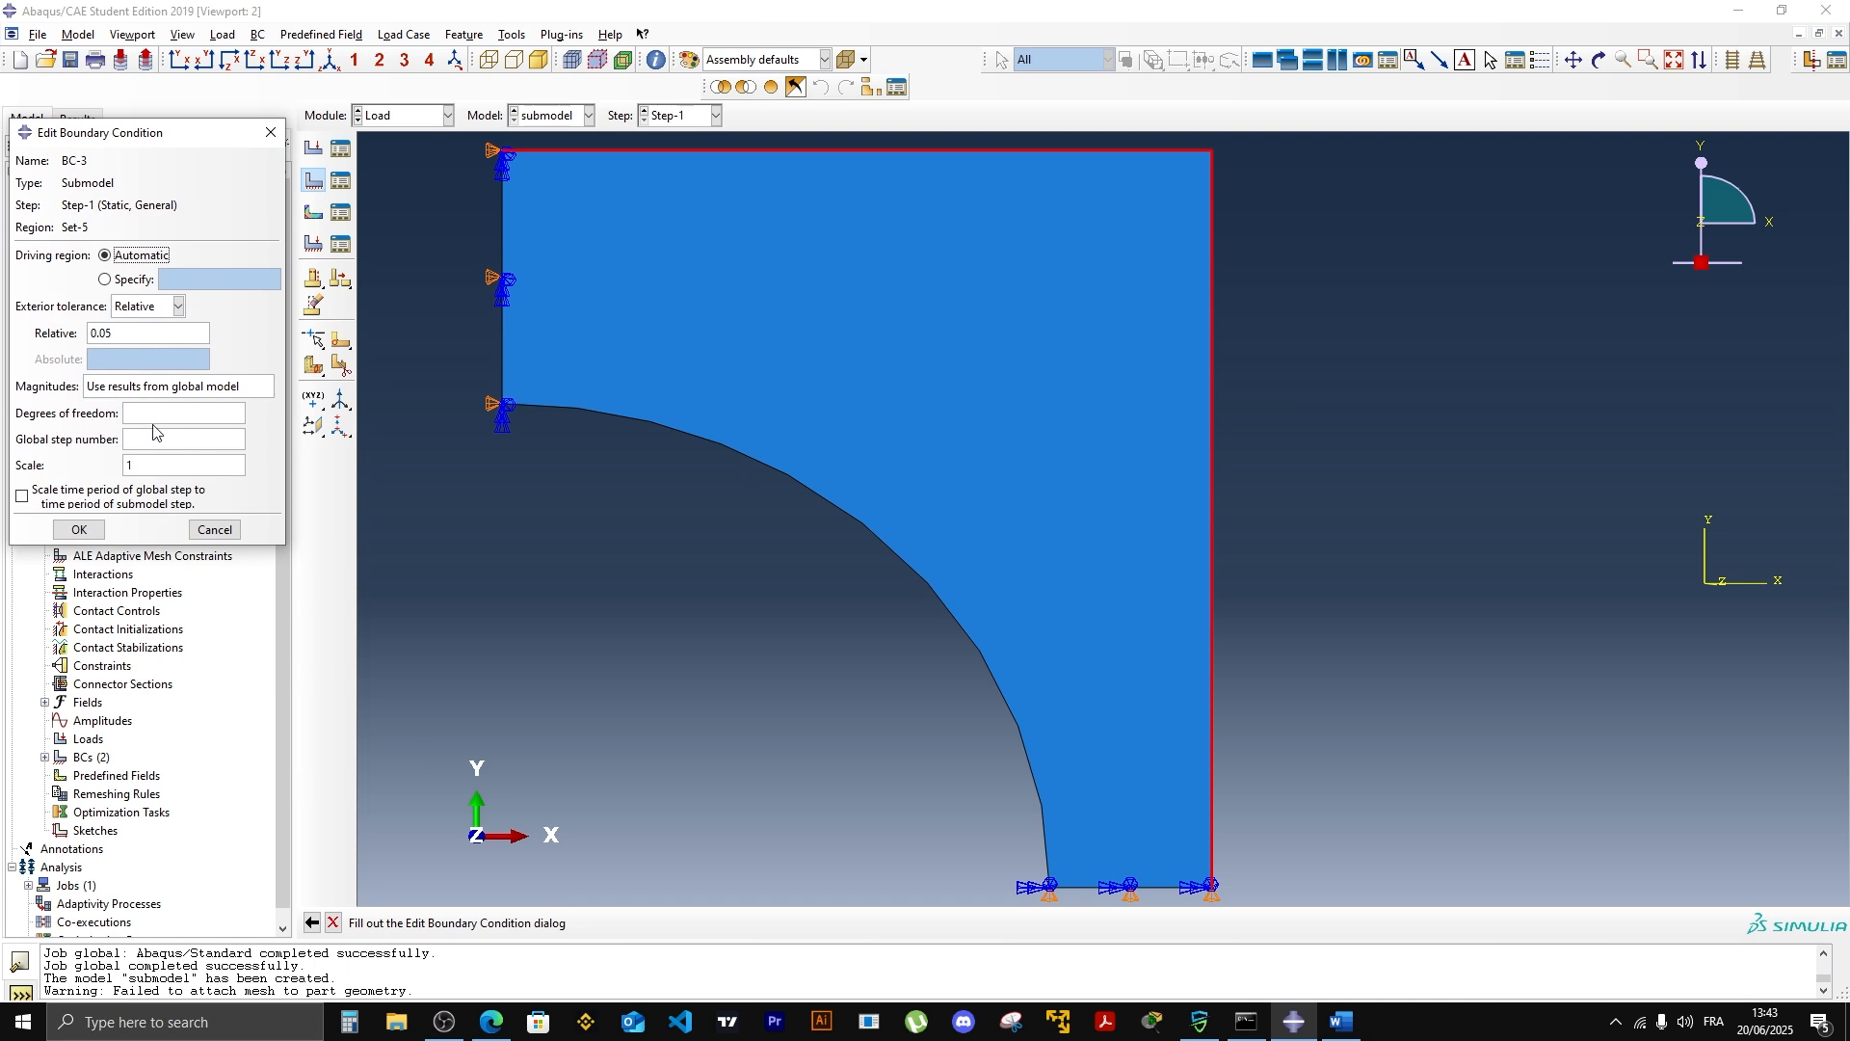
{"action": "left_click", "coordinate": [155, 412]}
{"action": "left_click", "coordinate": [79, 530]}
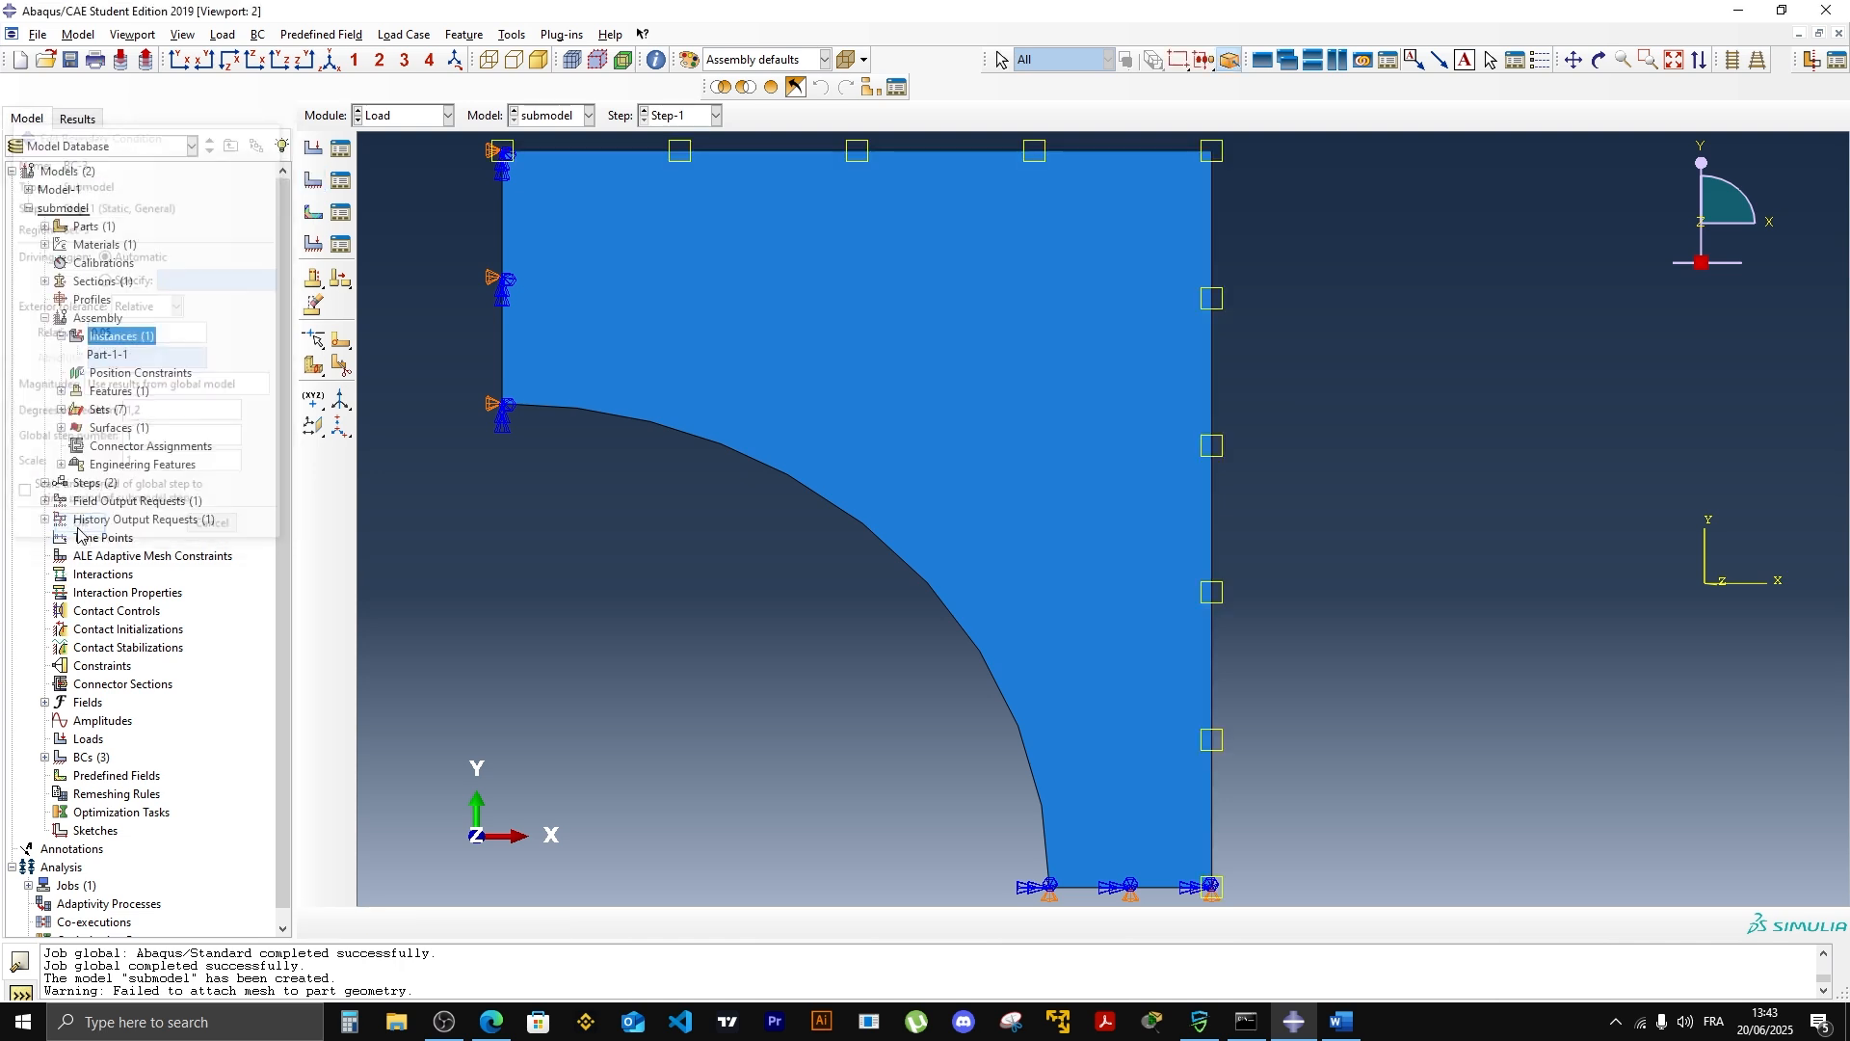
Step: In the Mesh module, refine the global seeds of the submodel's Part-1 and mesh the part
{"action": "left_click", "coordinate": [447, 116]}
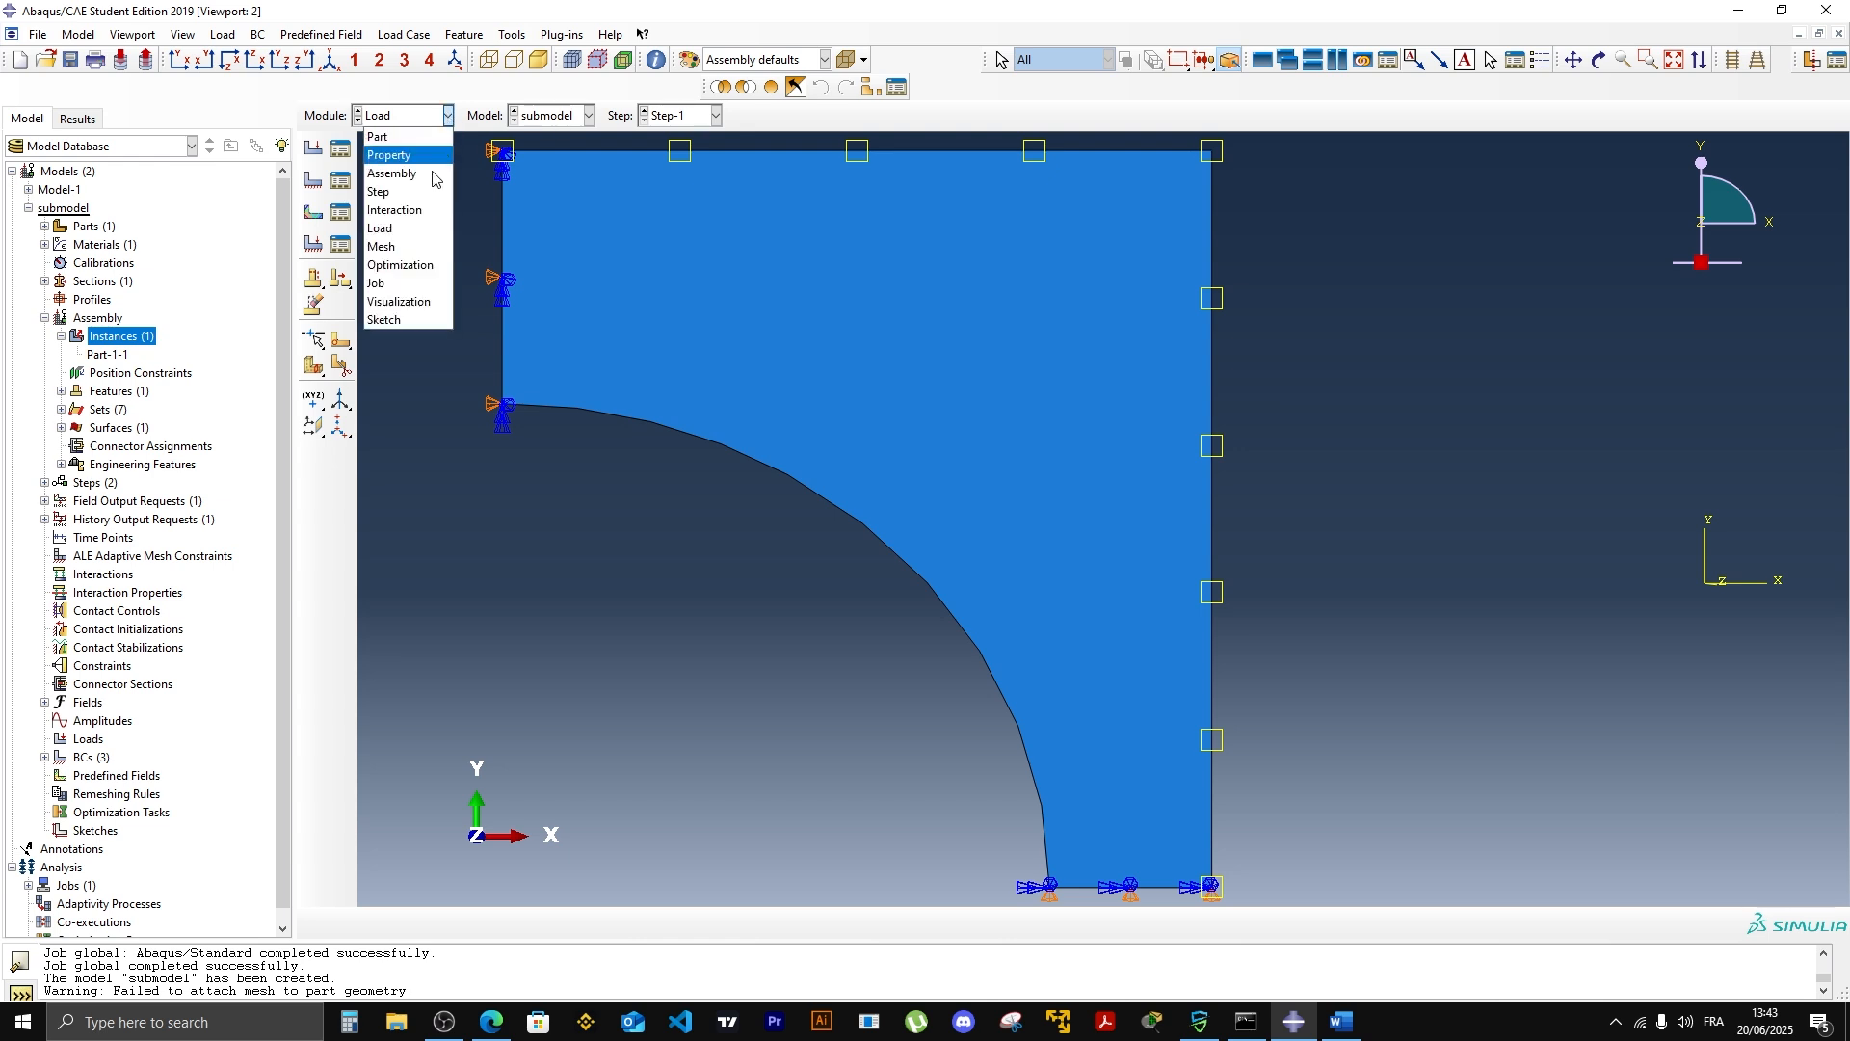
{"action": "left_click", "coordinate": [385, 247]}
{"action": "left_click", "coordinate": [724, 116]}
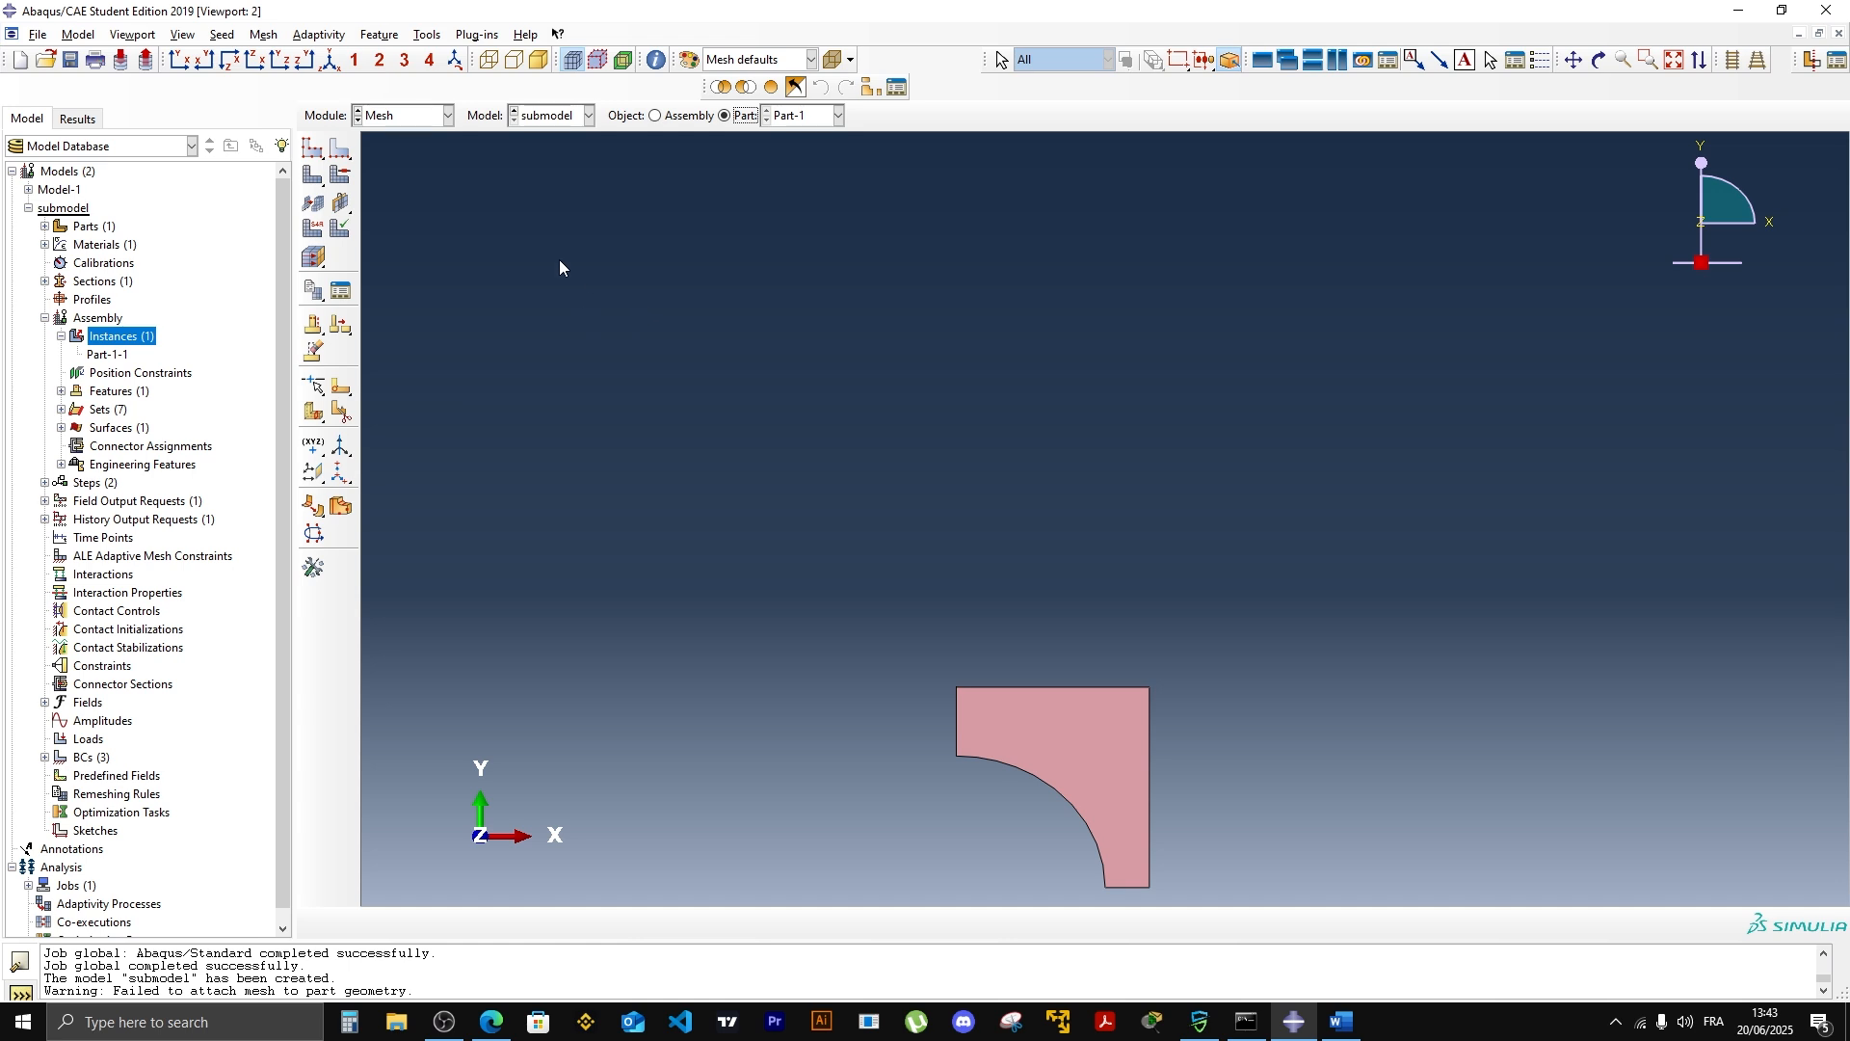
{"action": "left_click", "coordinate": [313, 147]}
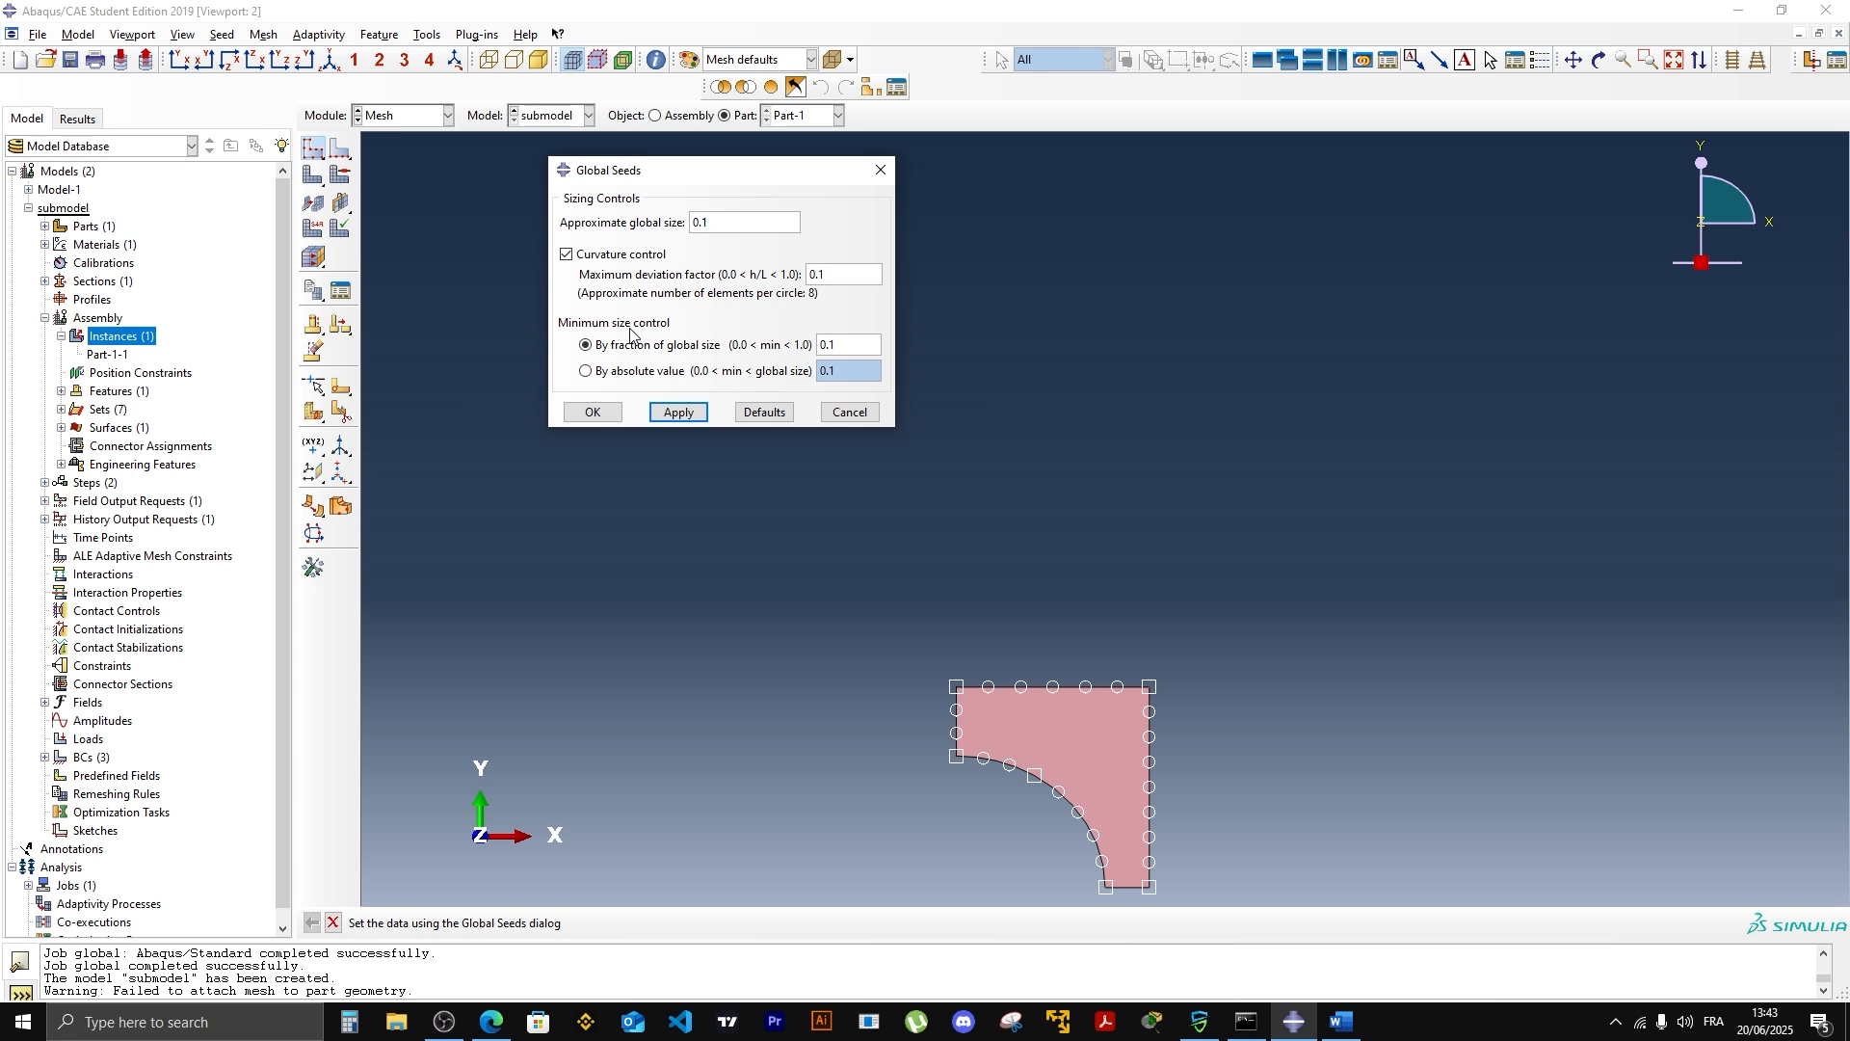
{"action": "left_click", "coordinate": [678, 413]}
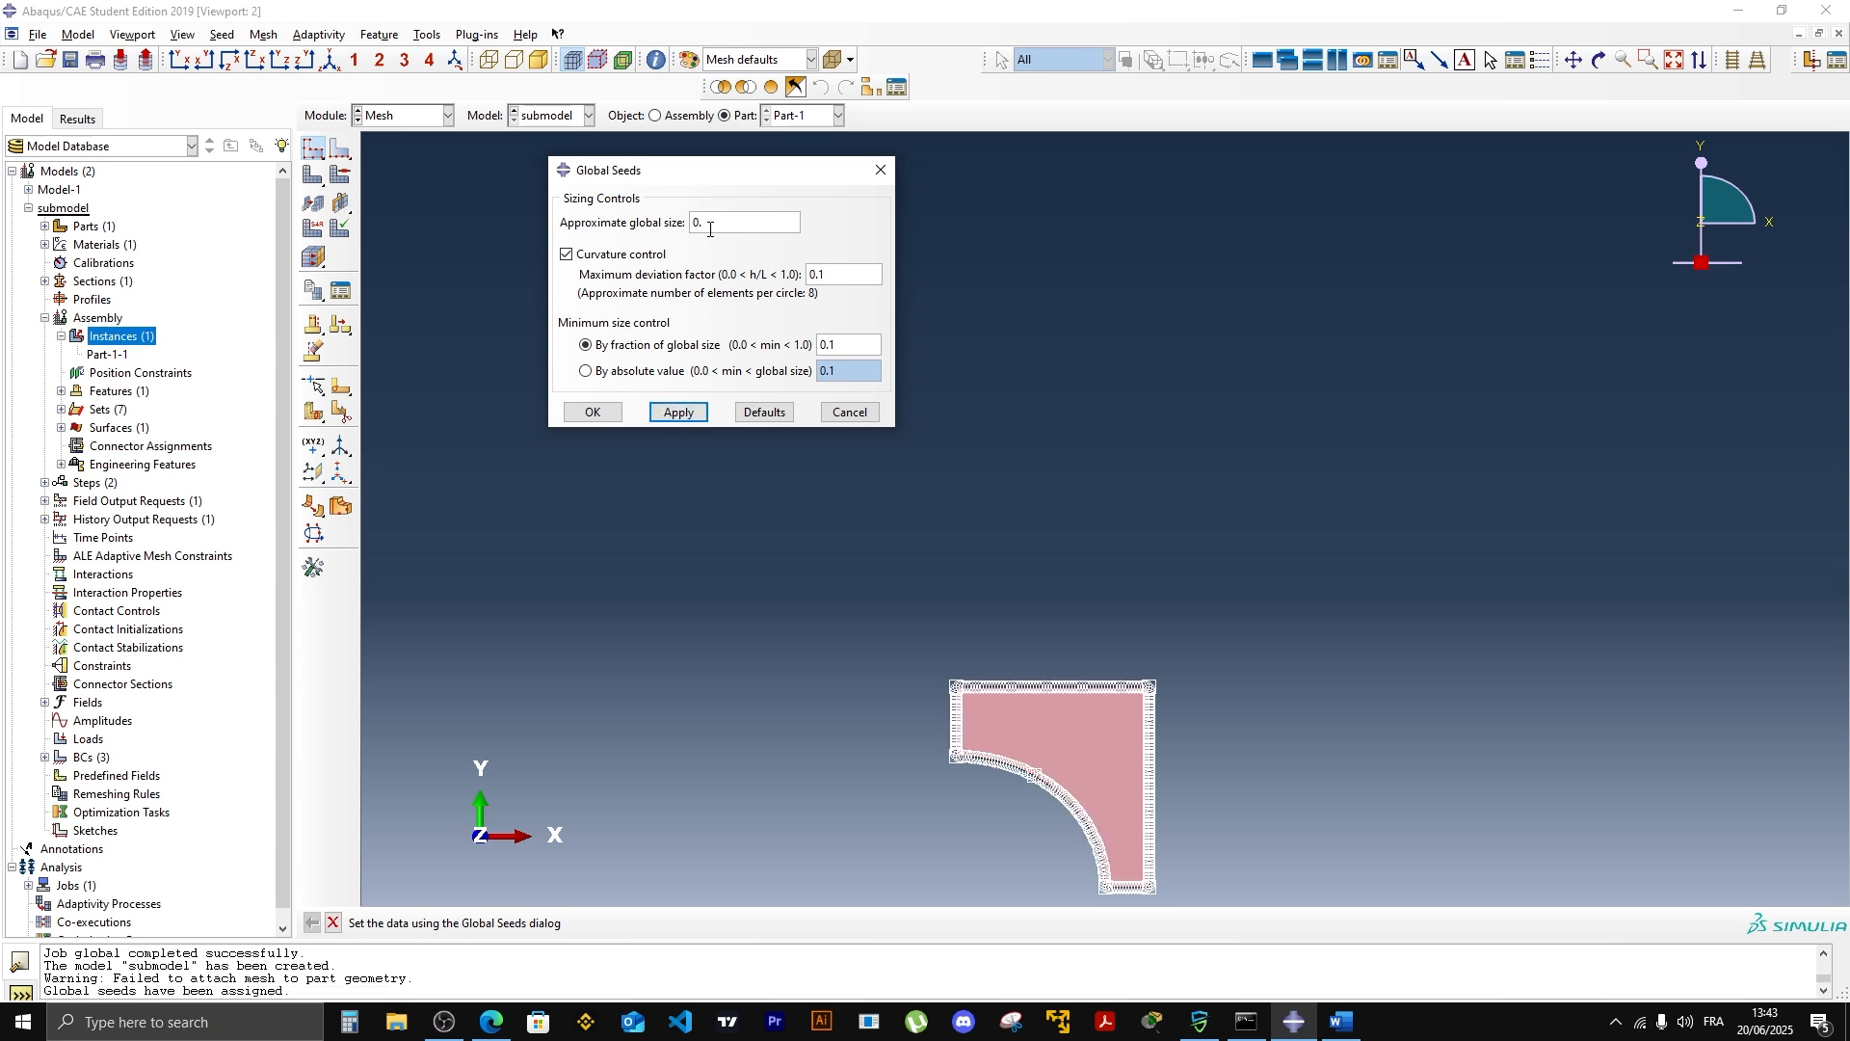
{"action": "left_click", "coordinate": [686, 414]}
{"action": "left_click", "coordinate": [586, 413]}
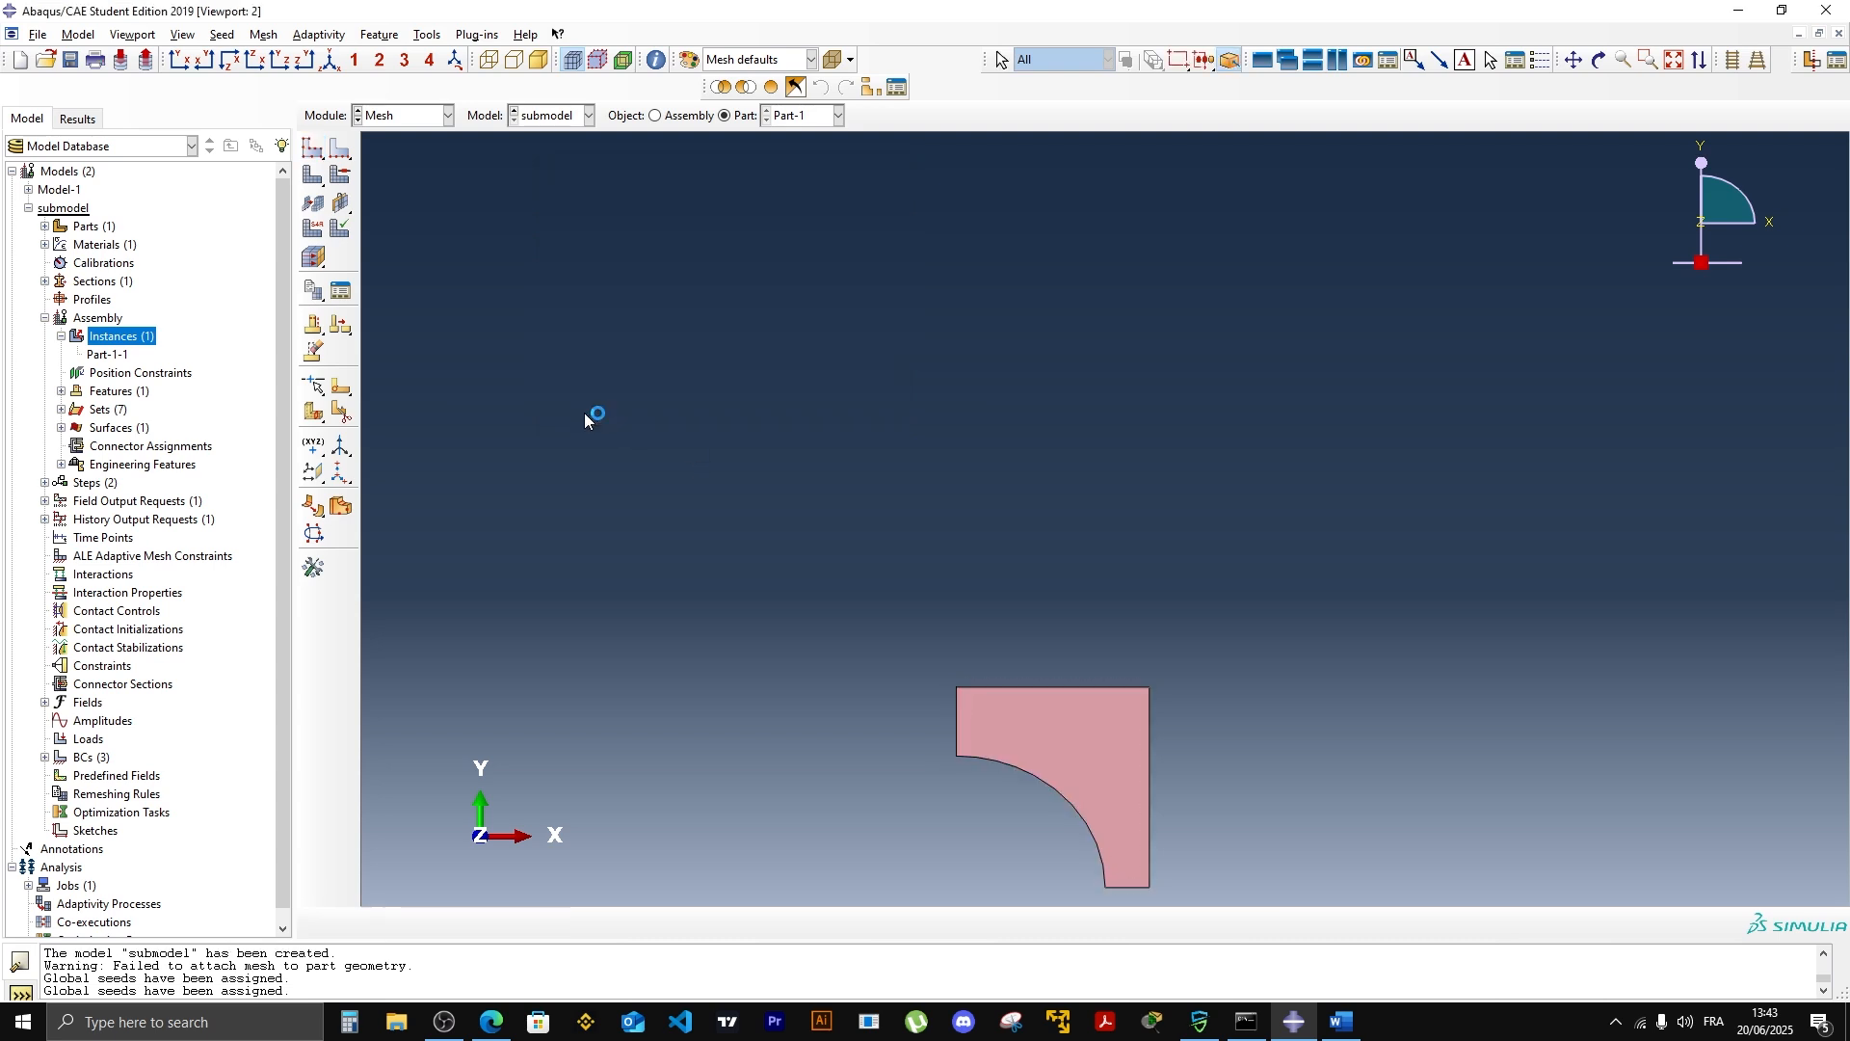
{"action": "left_click", "coordinate": [315, 183]}
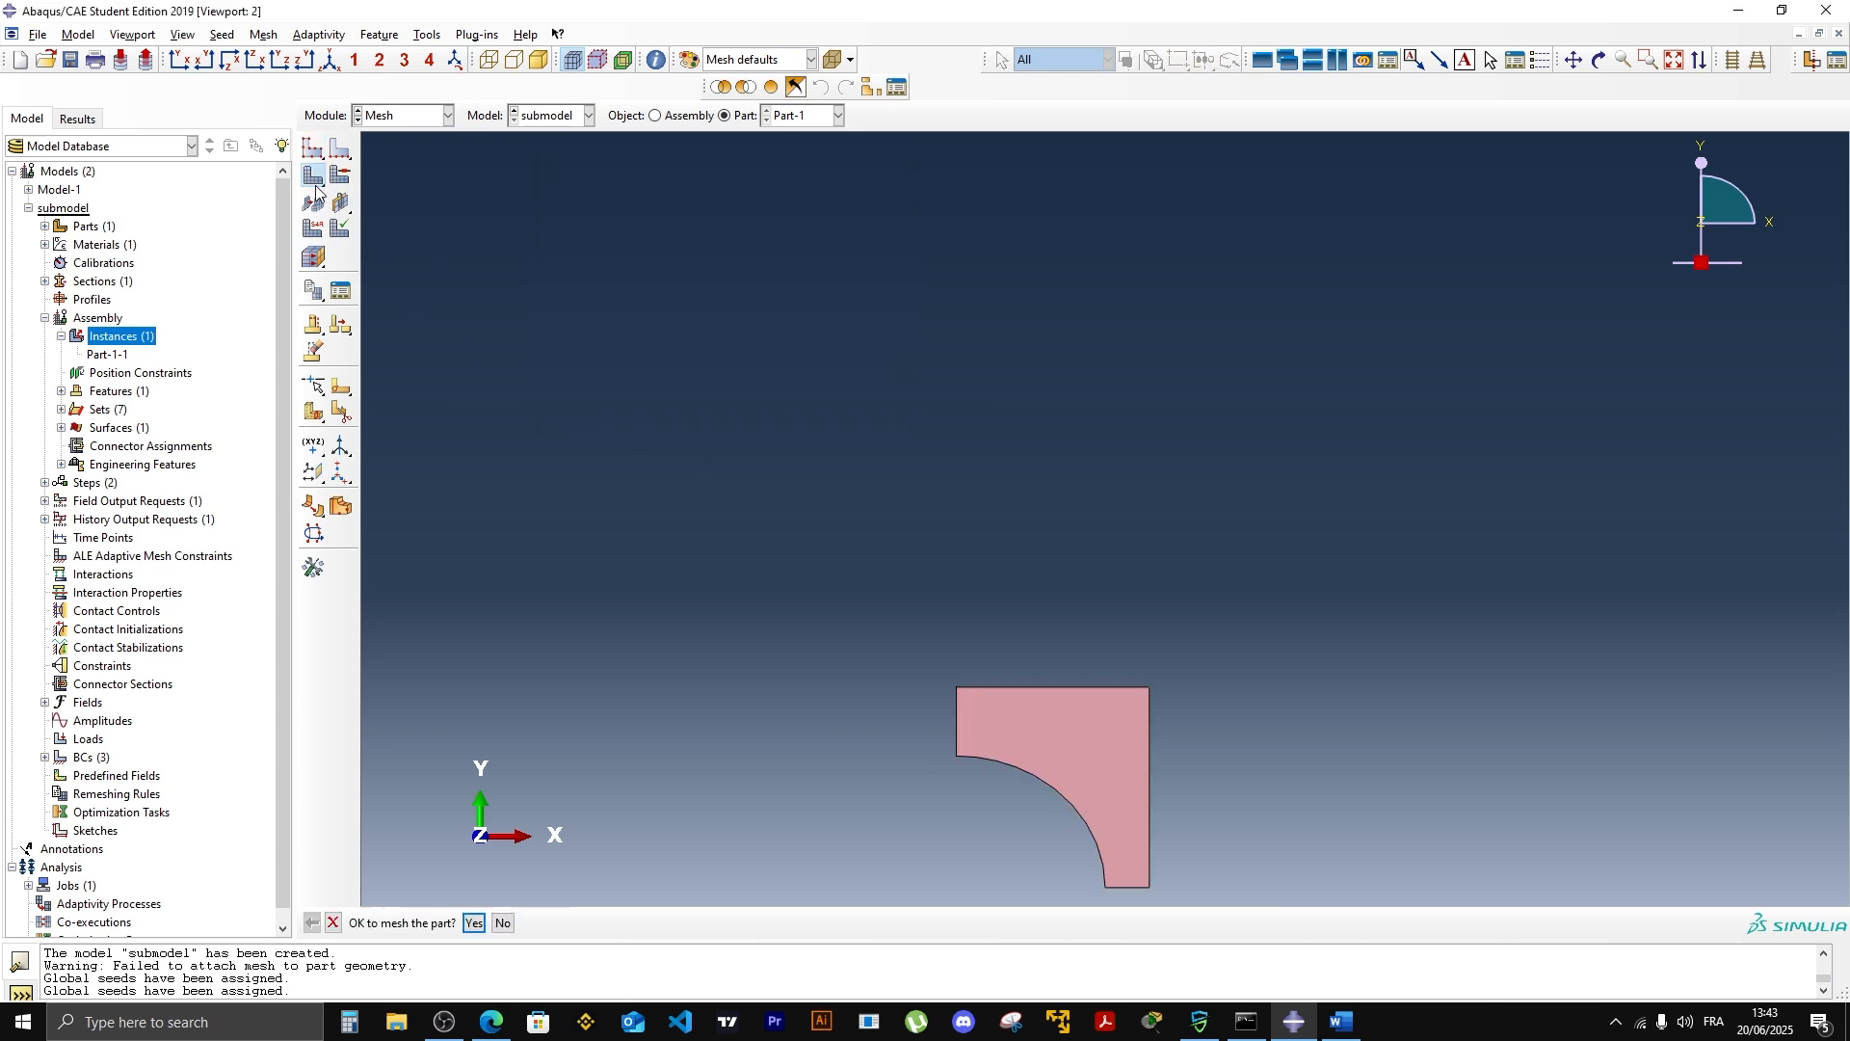
{"action": "left_click", "coordinate": [475, 922]}
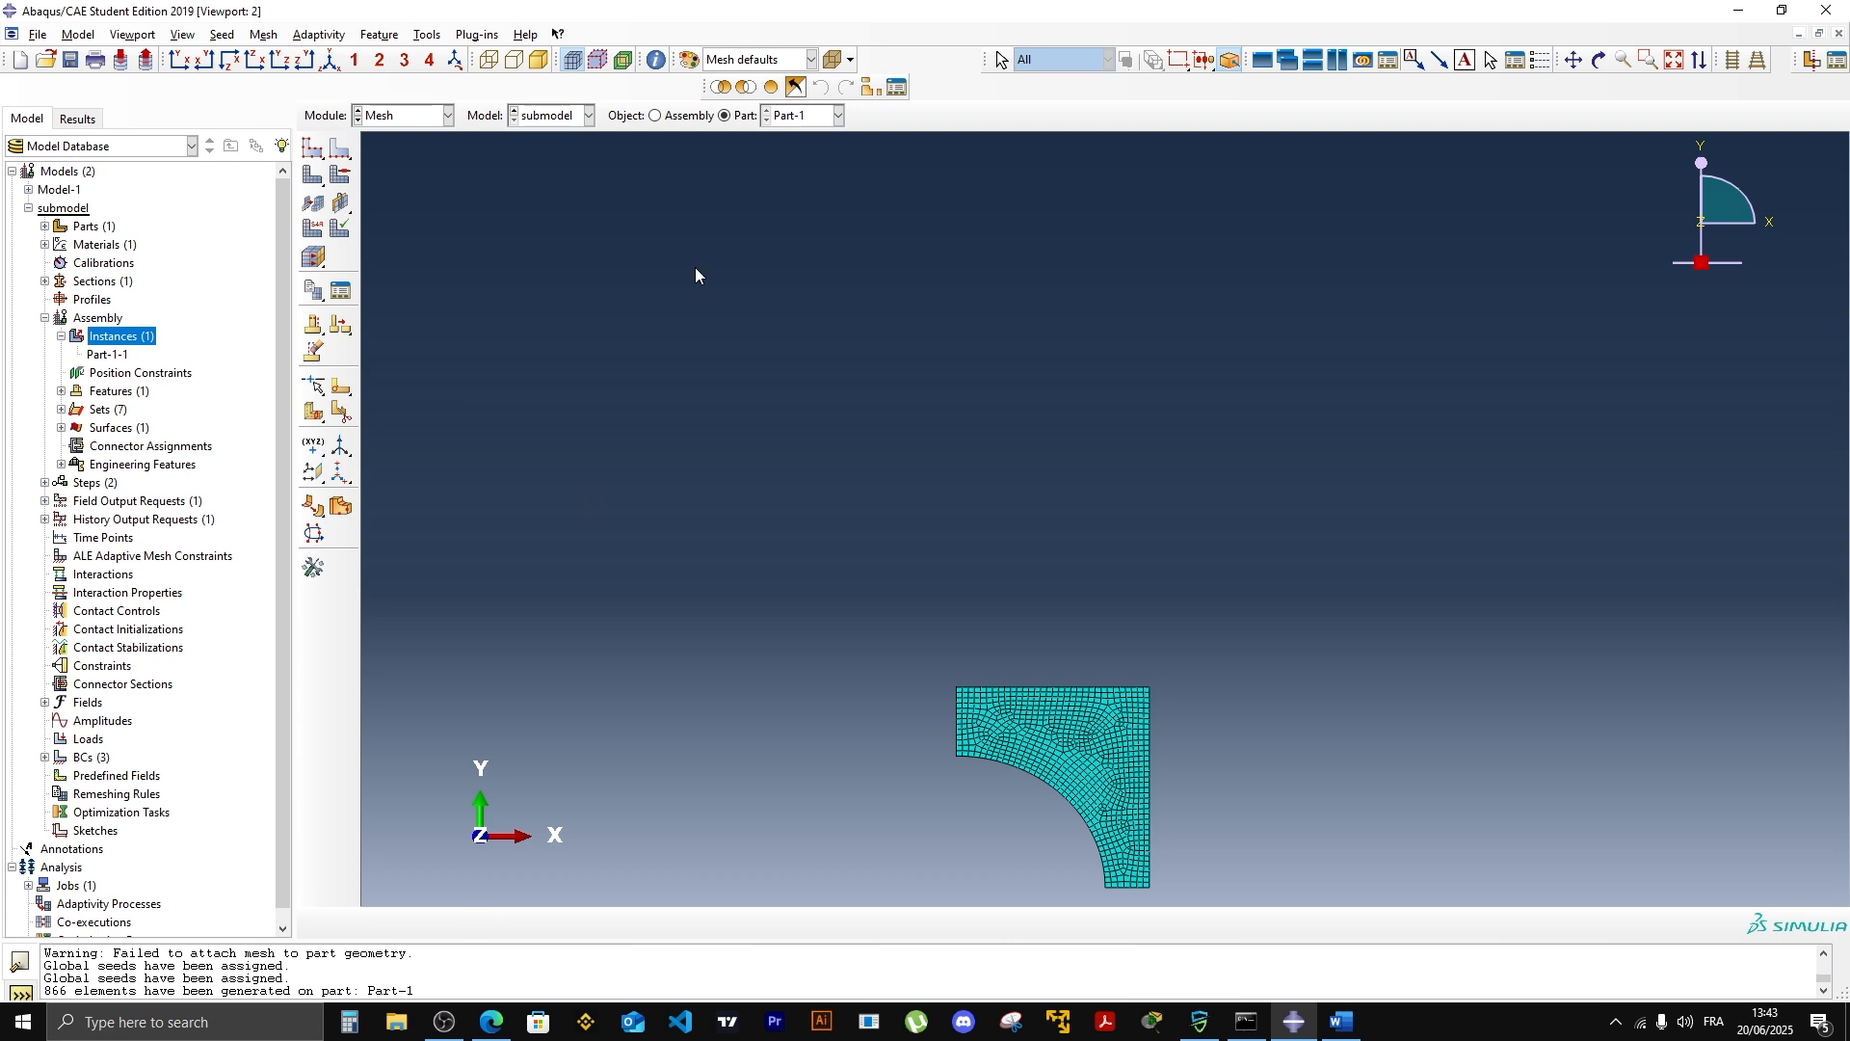
Step: Query the mesh of the entire part for its node and element counts
{"action": "left_click", "coordinate": [656, 59]}
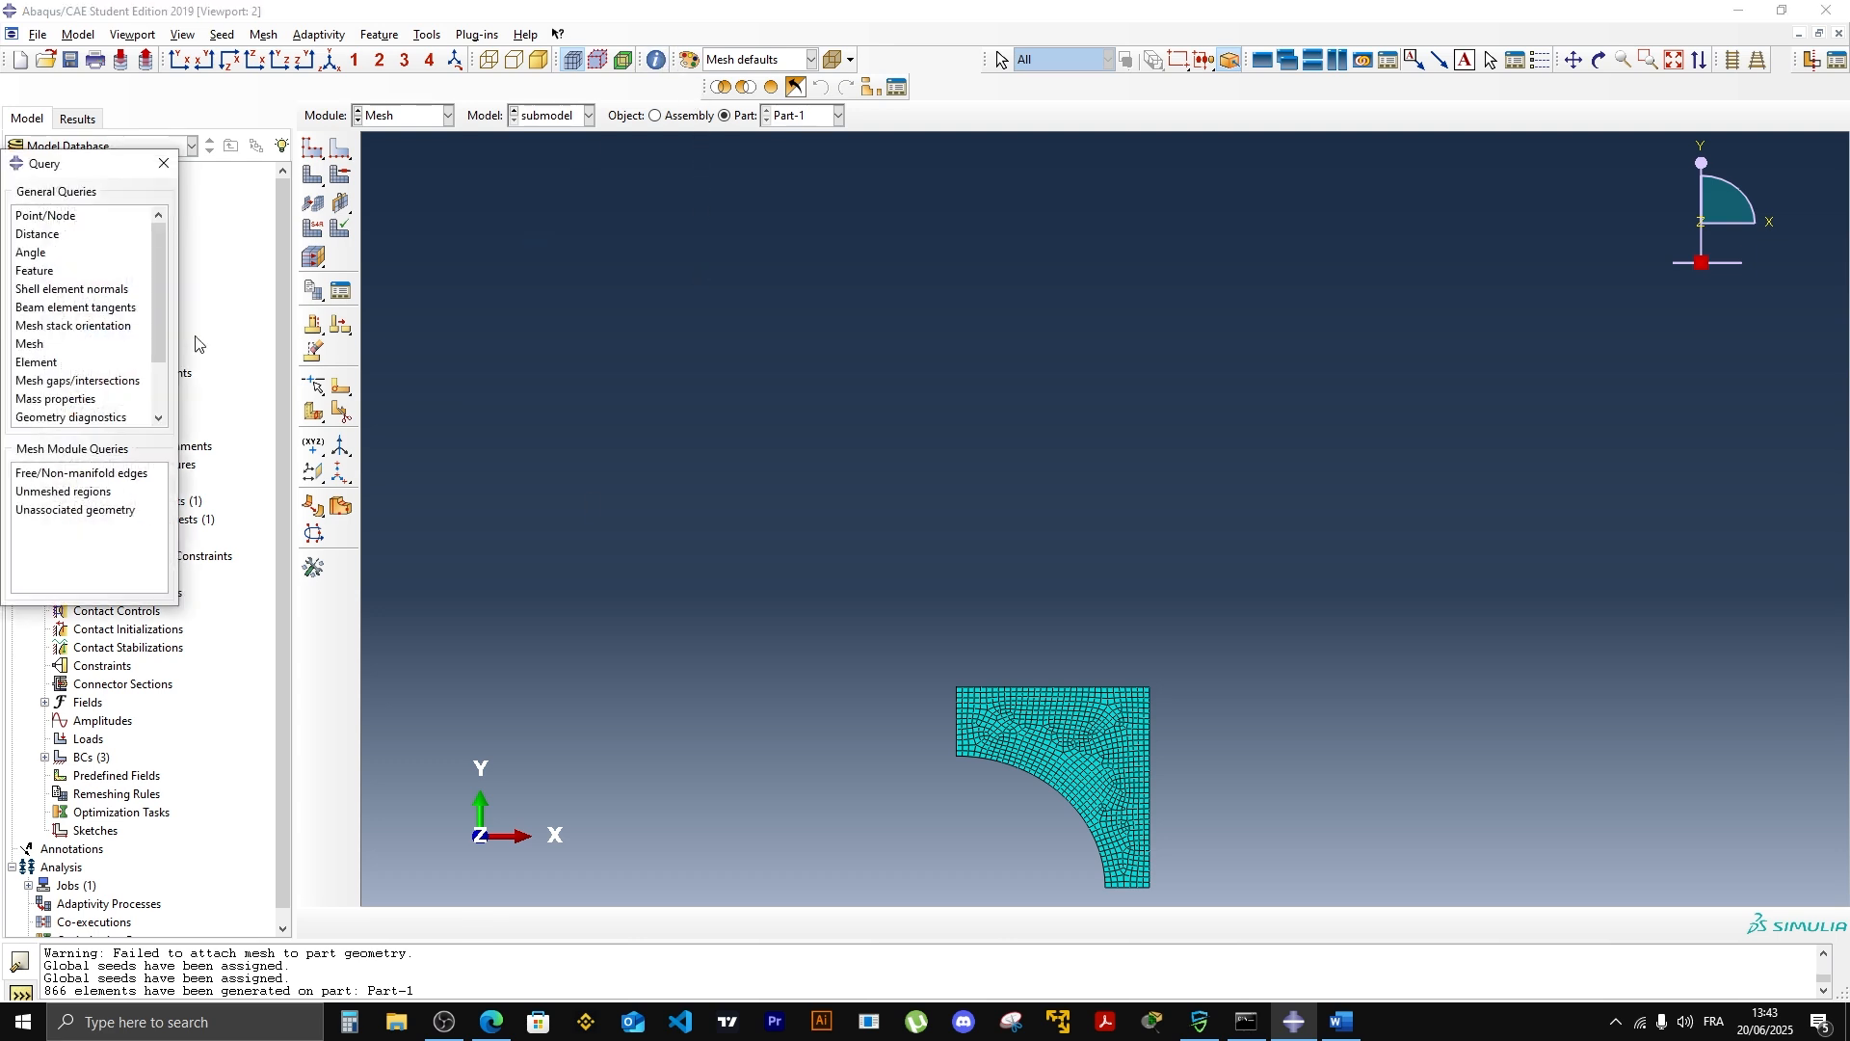
{"action": "left_click", "coordinate": [31, 345]}
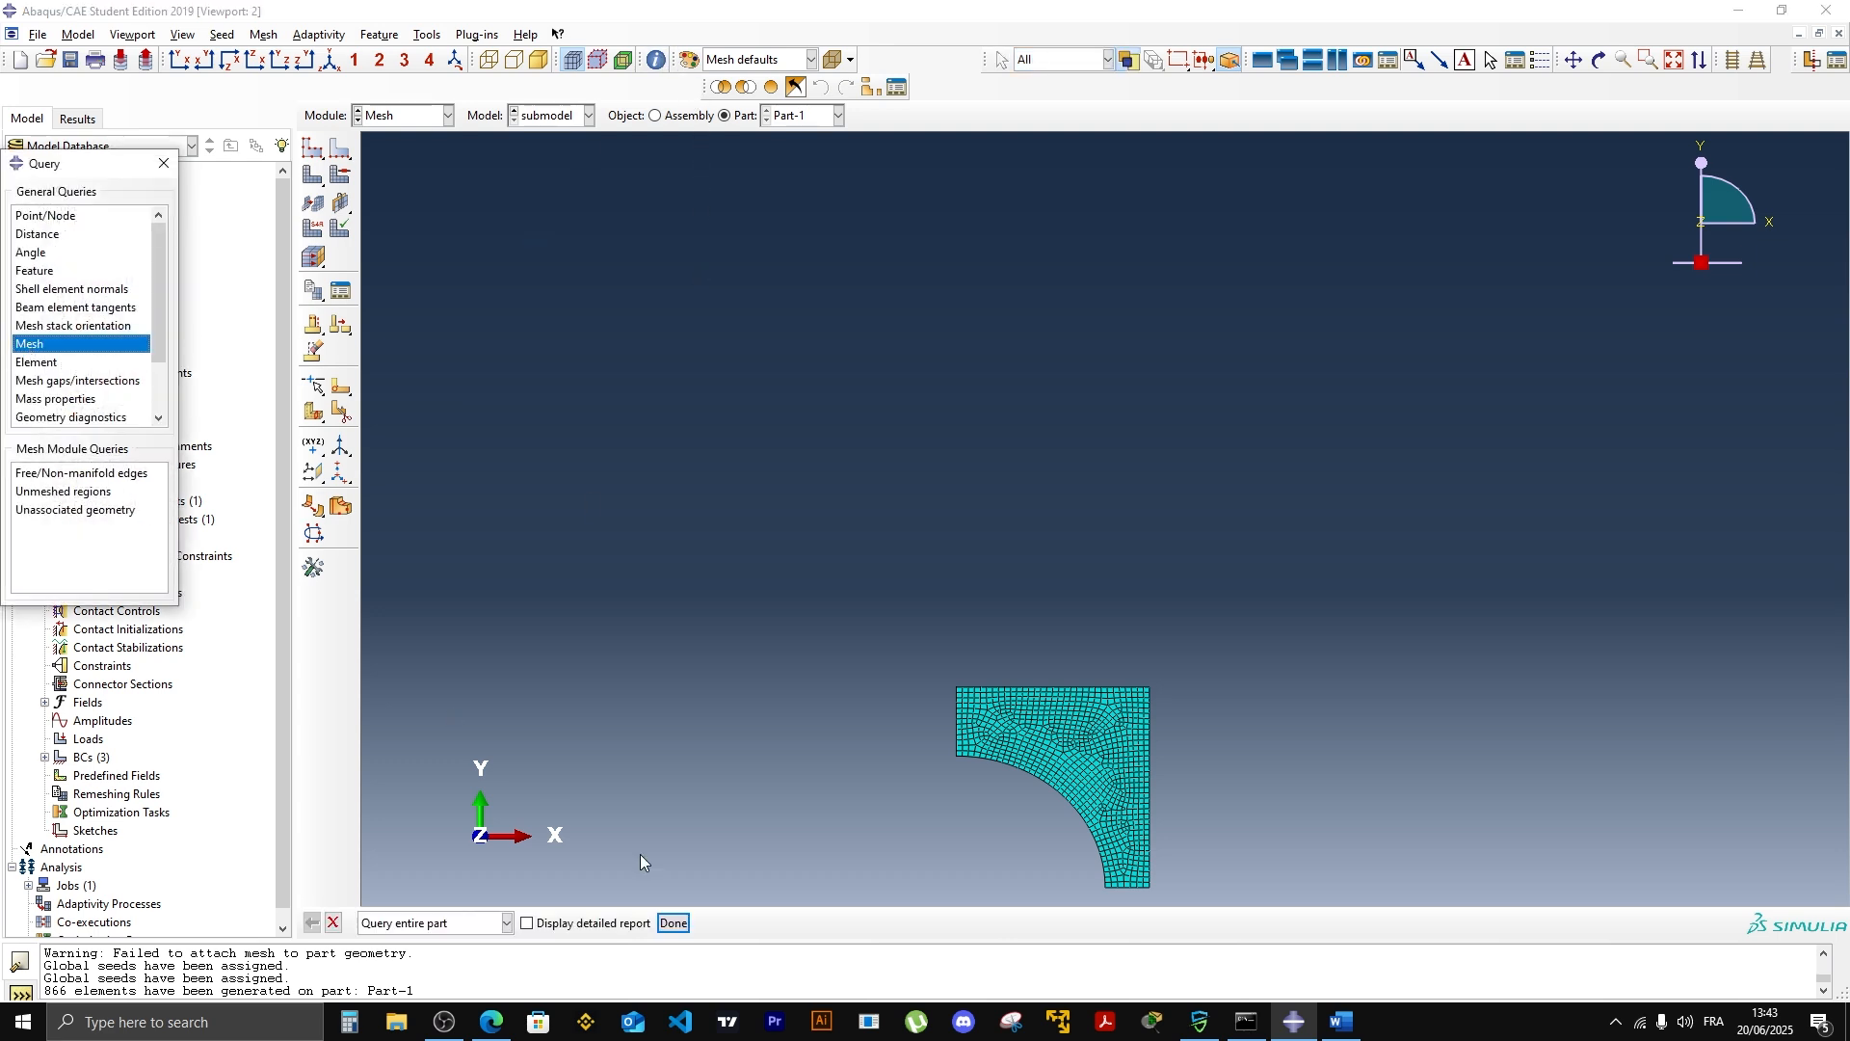
{"action": "left_click", "coordinate": [674, 923]}
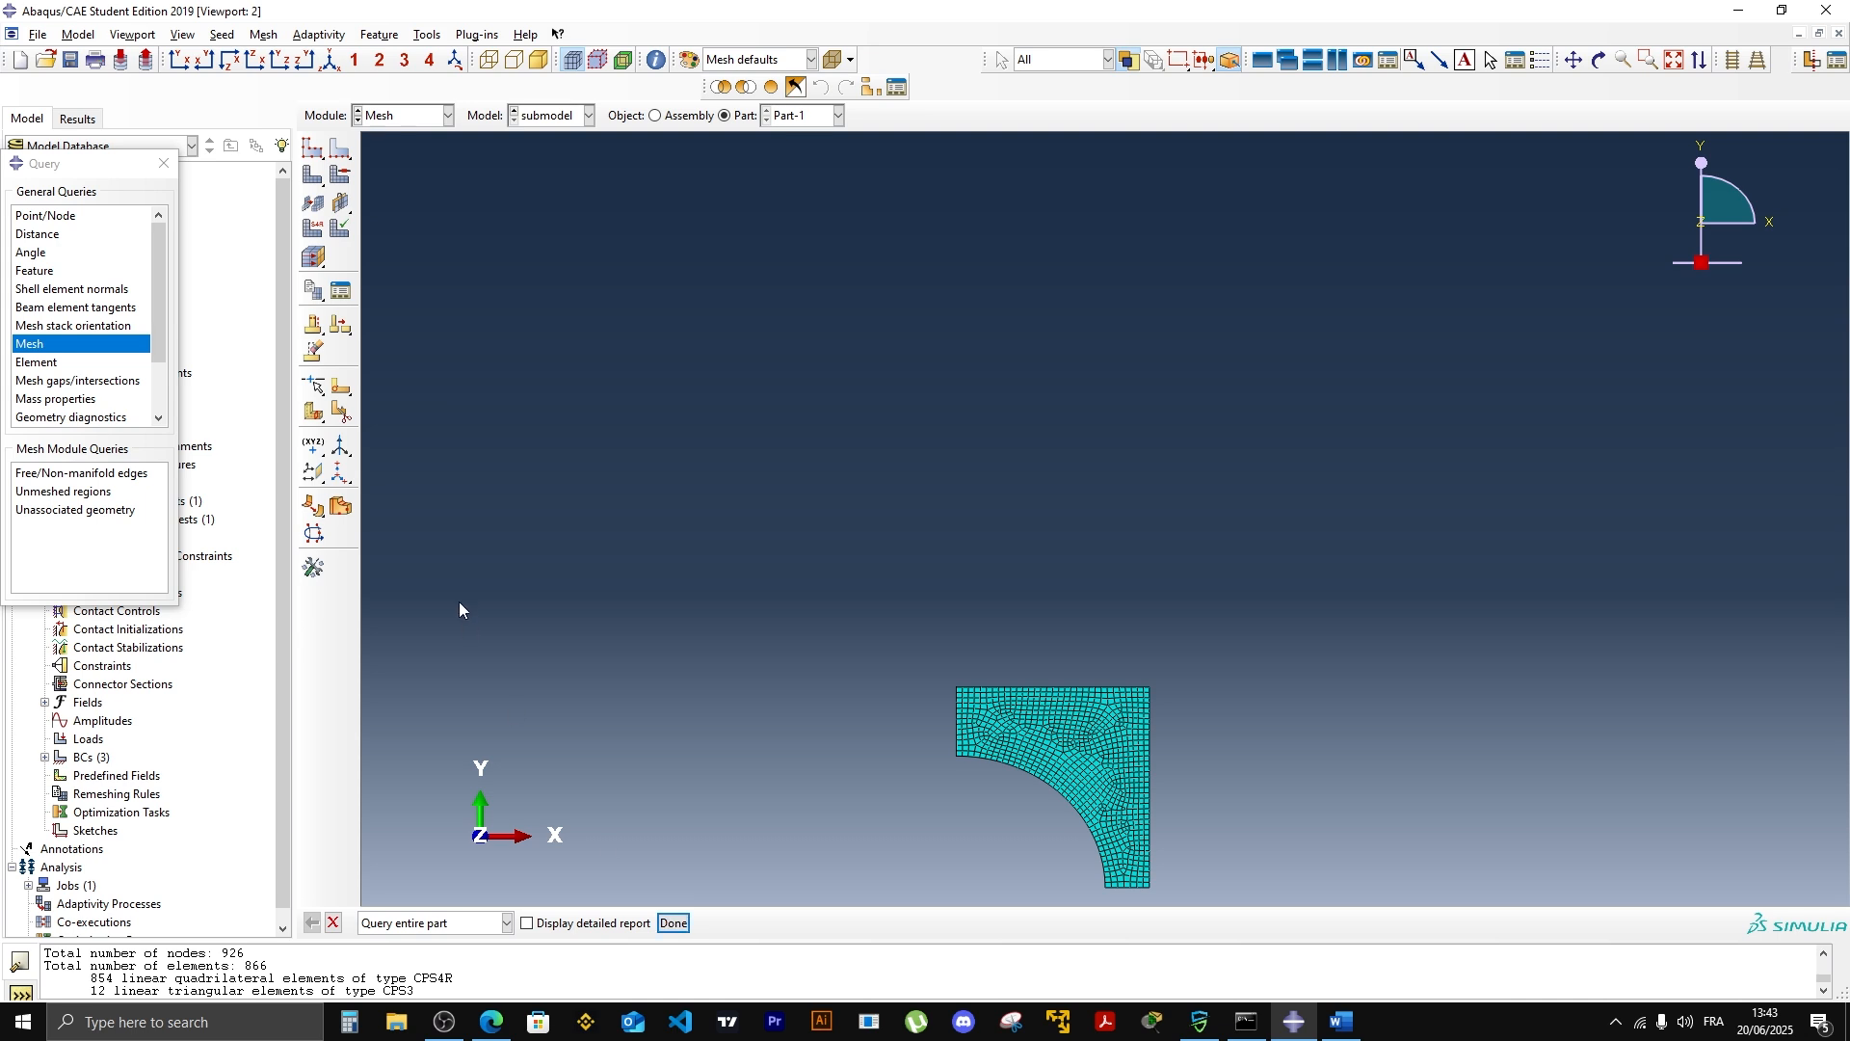
{"action": "left_click", "coordinate": [164, 163]}
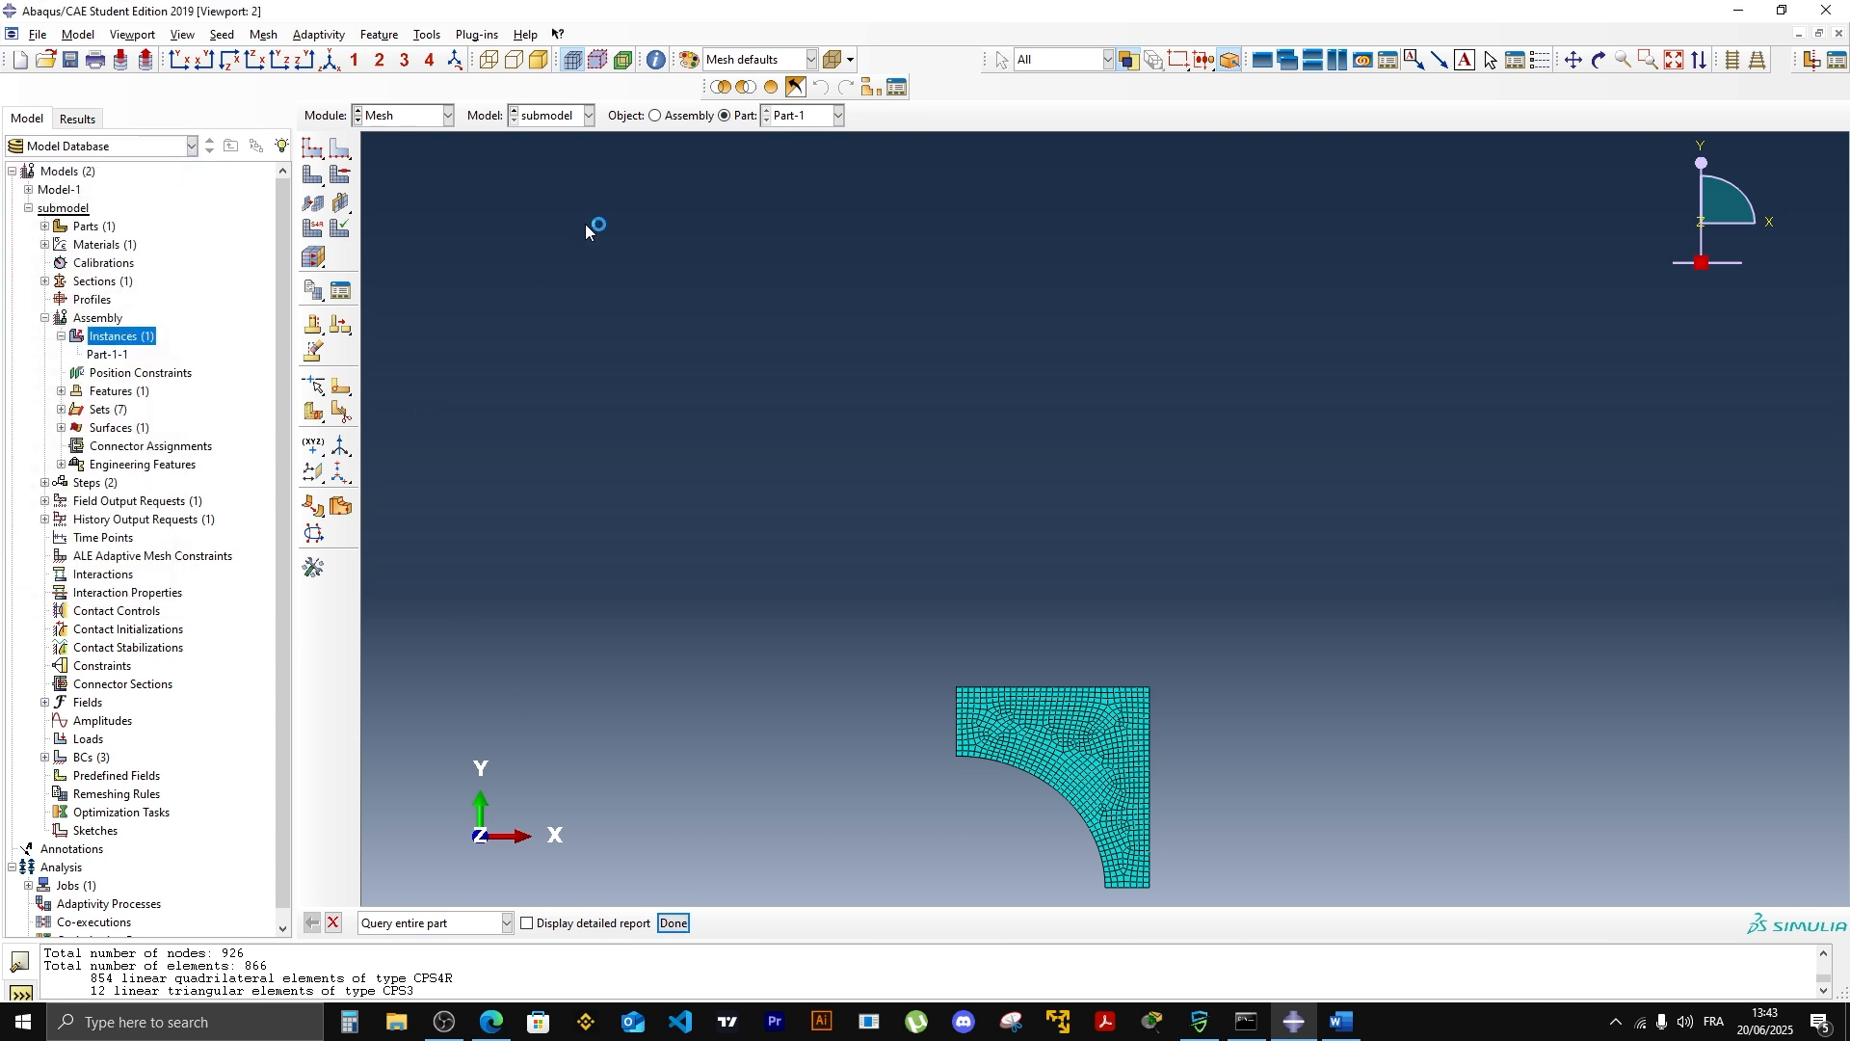
Step: Create a full-analysis job named submodel for the submodel model and submit it, overwriting the existing job files
{"action": "left_click", "coordinate": [449, 116]}
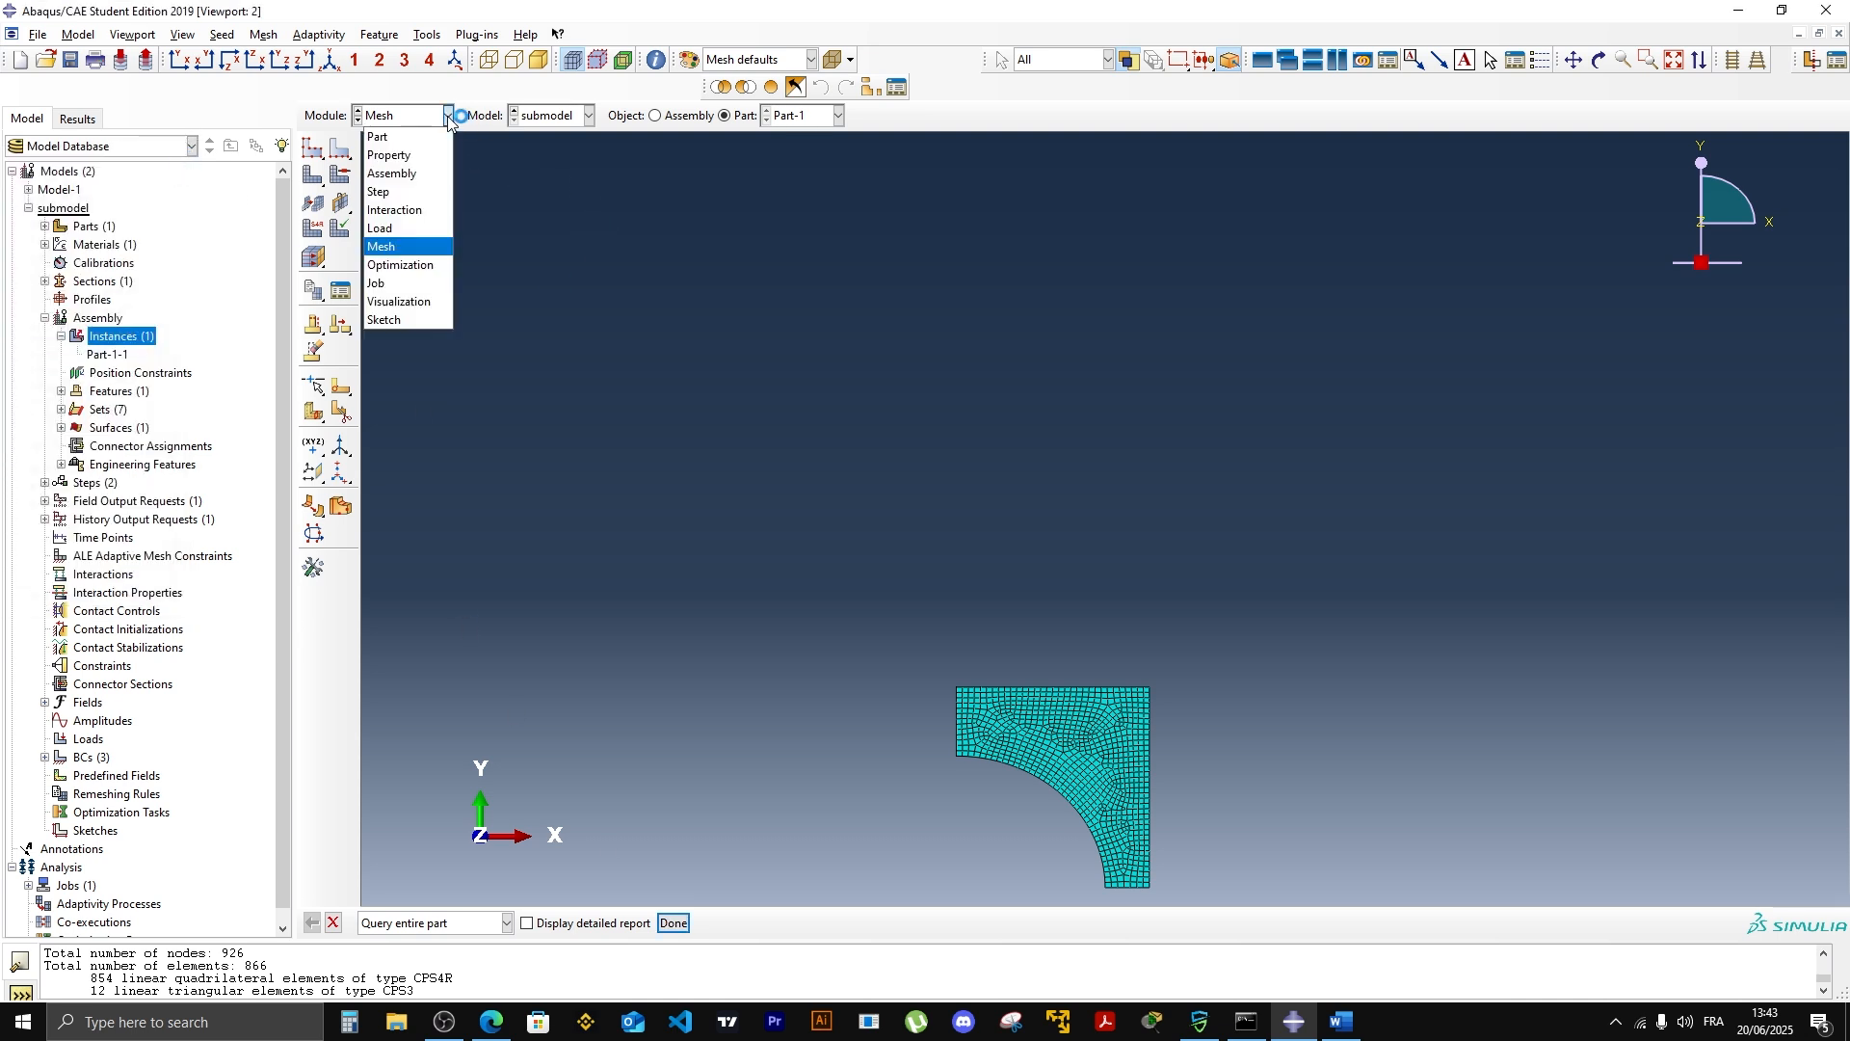
{"action": "left_click", "coordinate": [409, 283]}
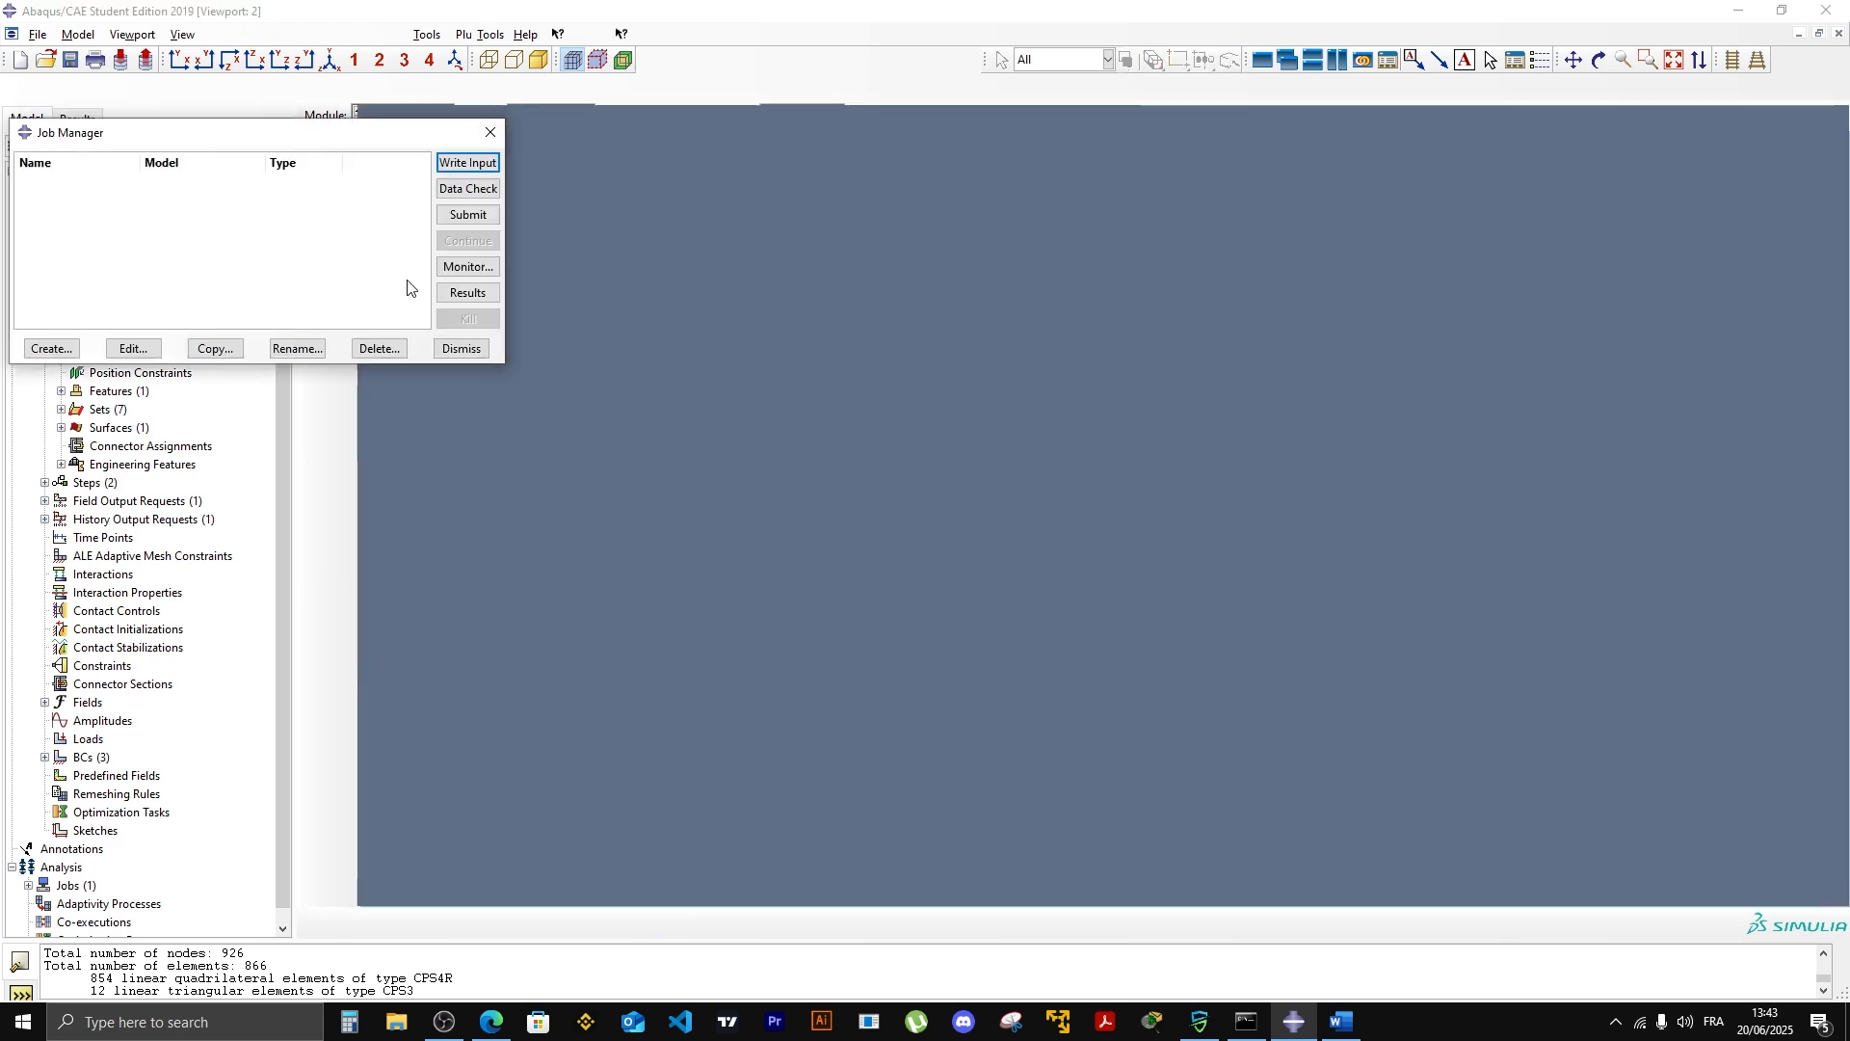
{"action": "left_click", "coordinate": [41, 349]}
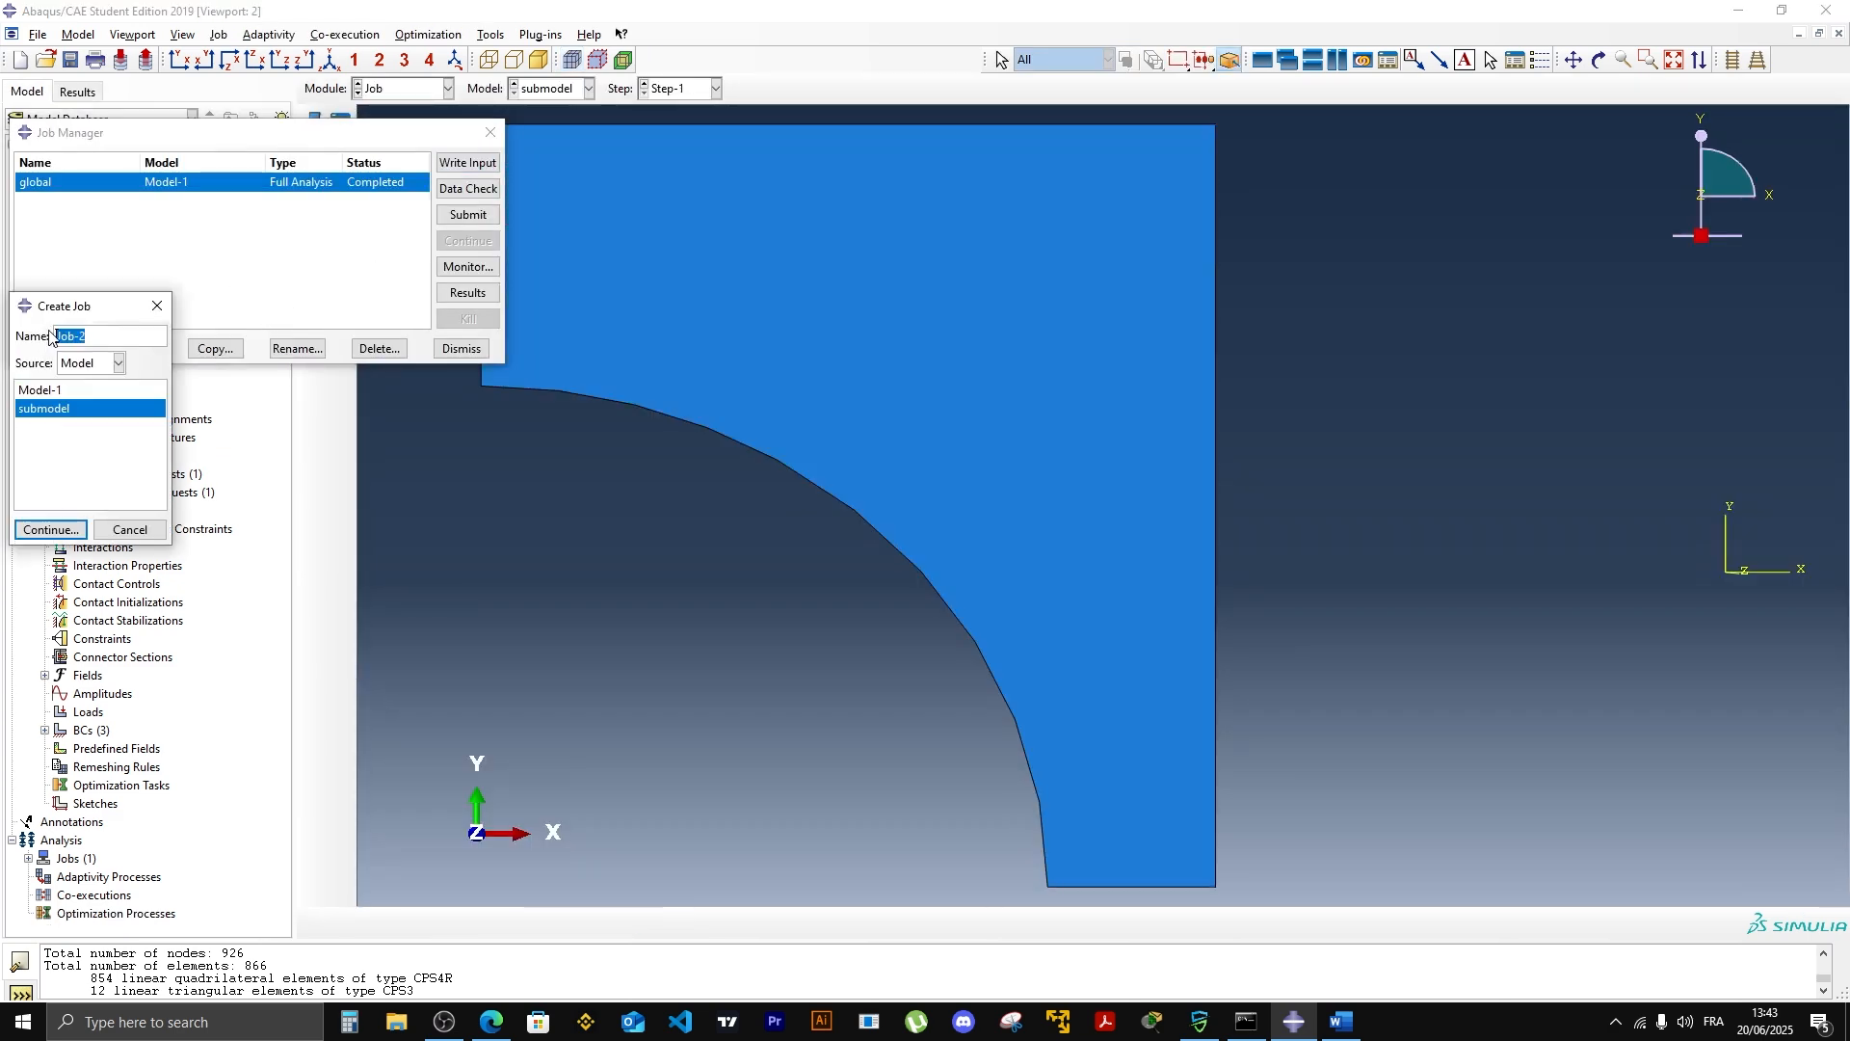
{"action": "type", "text": "submodel"}
{"action": "left_click", "coordinate": [69, 530]}
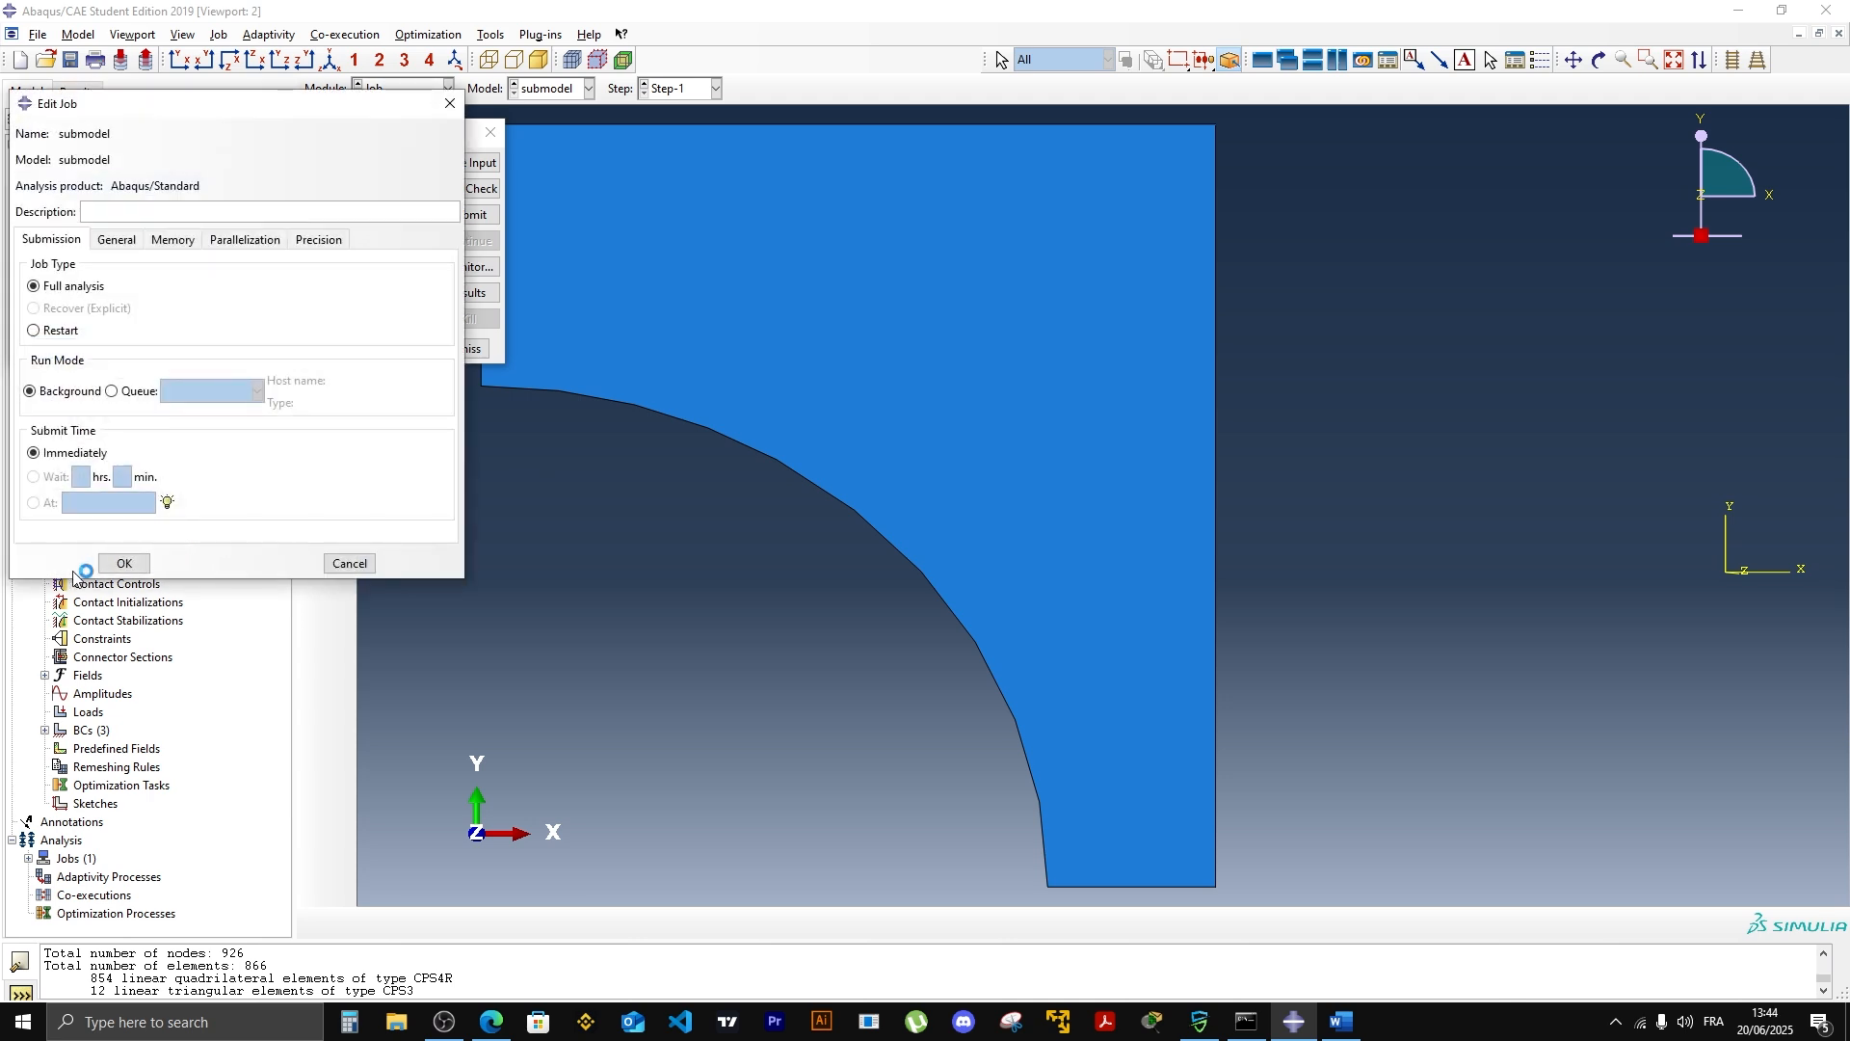
{"action": "left_click", "coordinate": [124, 562]}
{"action": "left_click", "coordinate": [469, 213]}
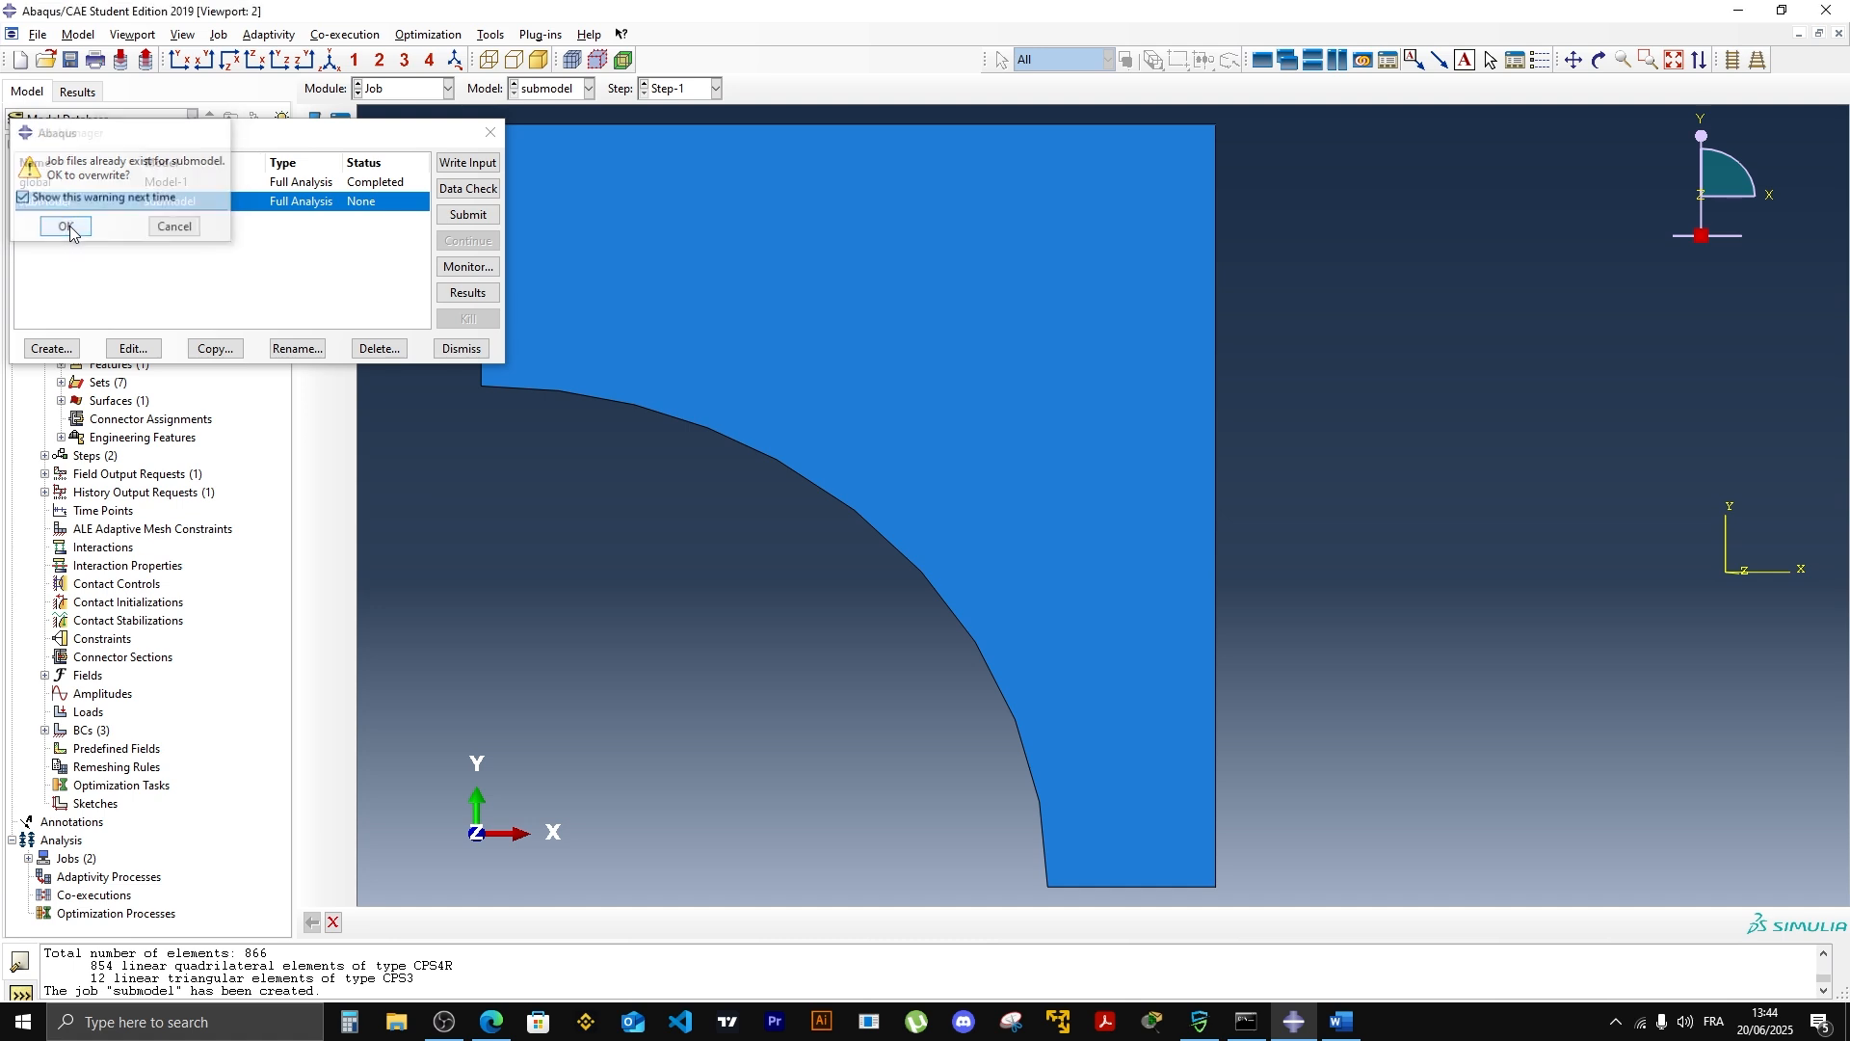
{"action": "left_click", "coordinate": [53, 232]}
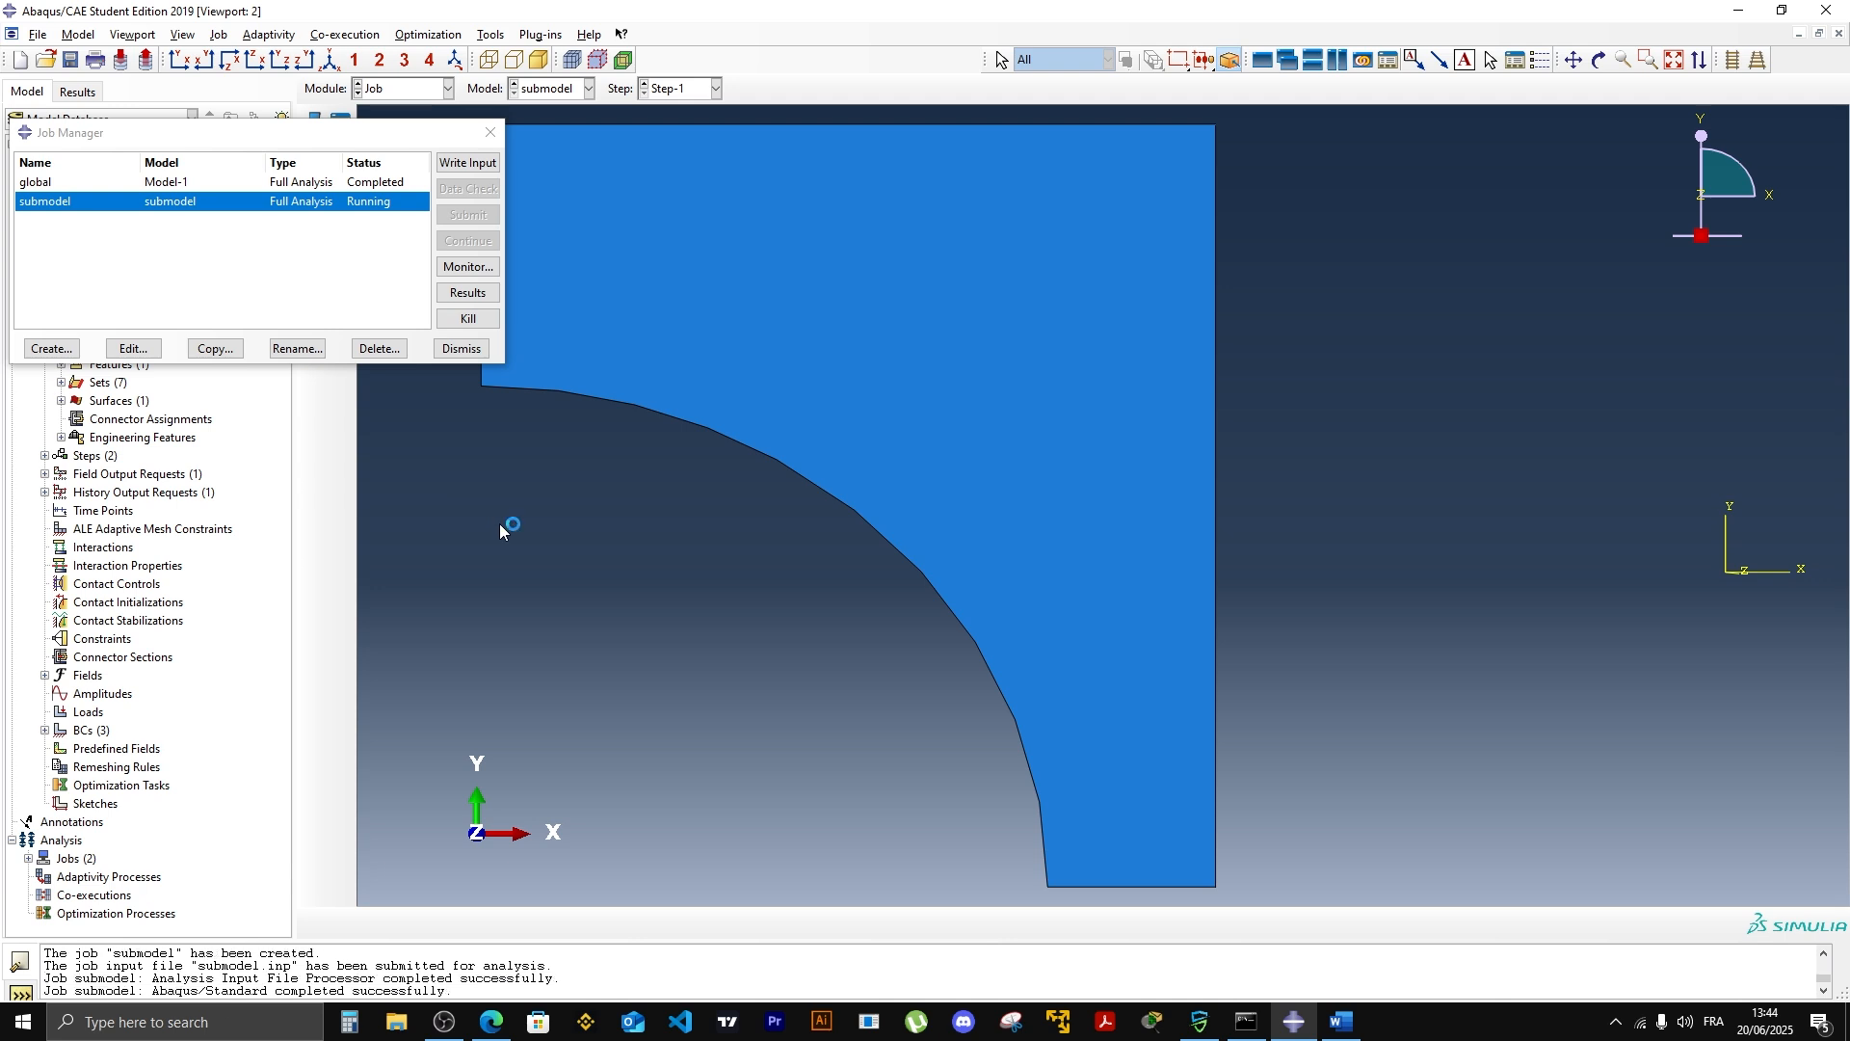
Step: Open the submodel job's results and plot the stress contours on the deformed shape
{"action": "left_click", "coordinate": [469, 293]}
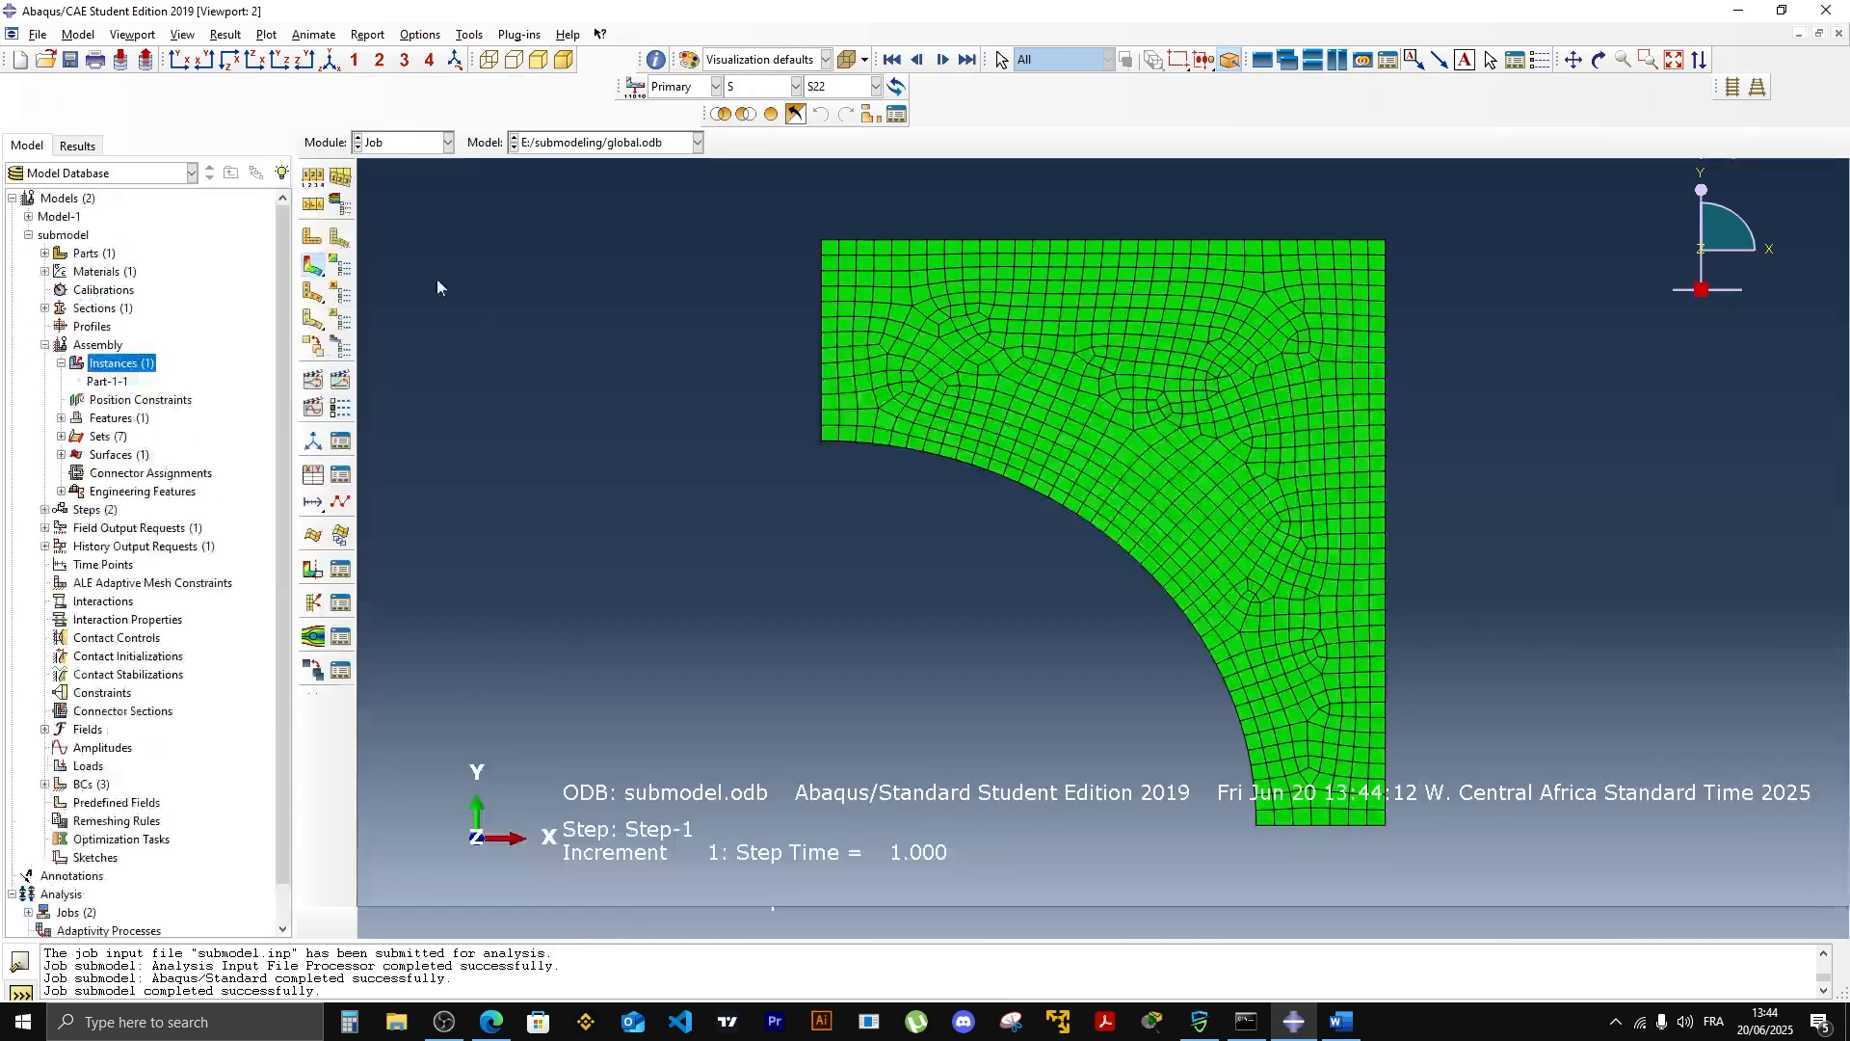
{"action": "left_click", "coordinate": [304, 267]}
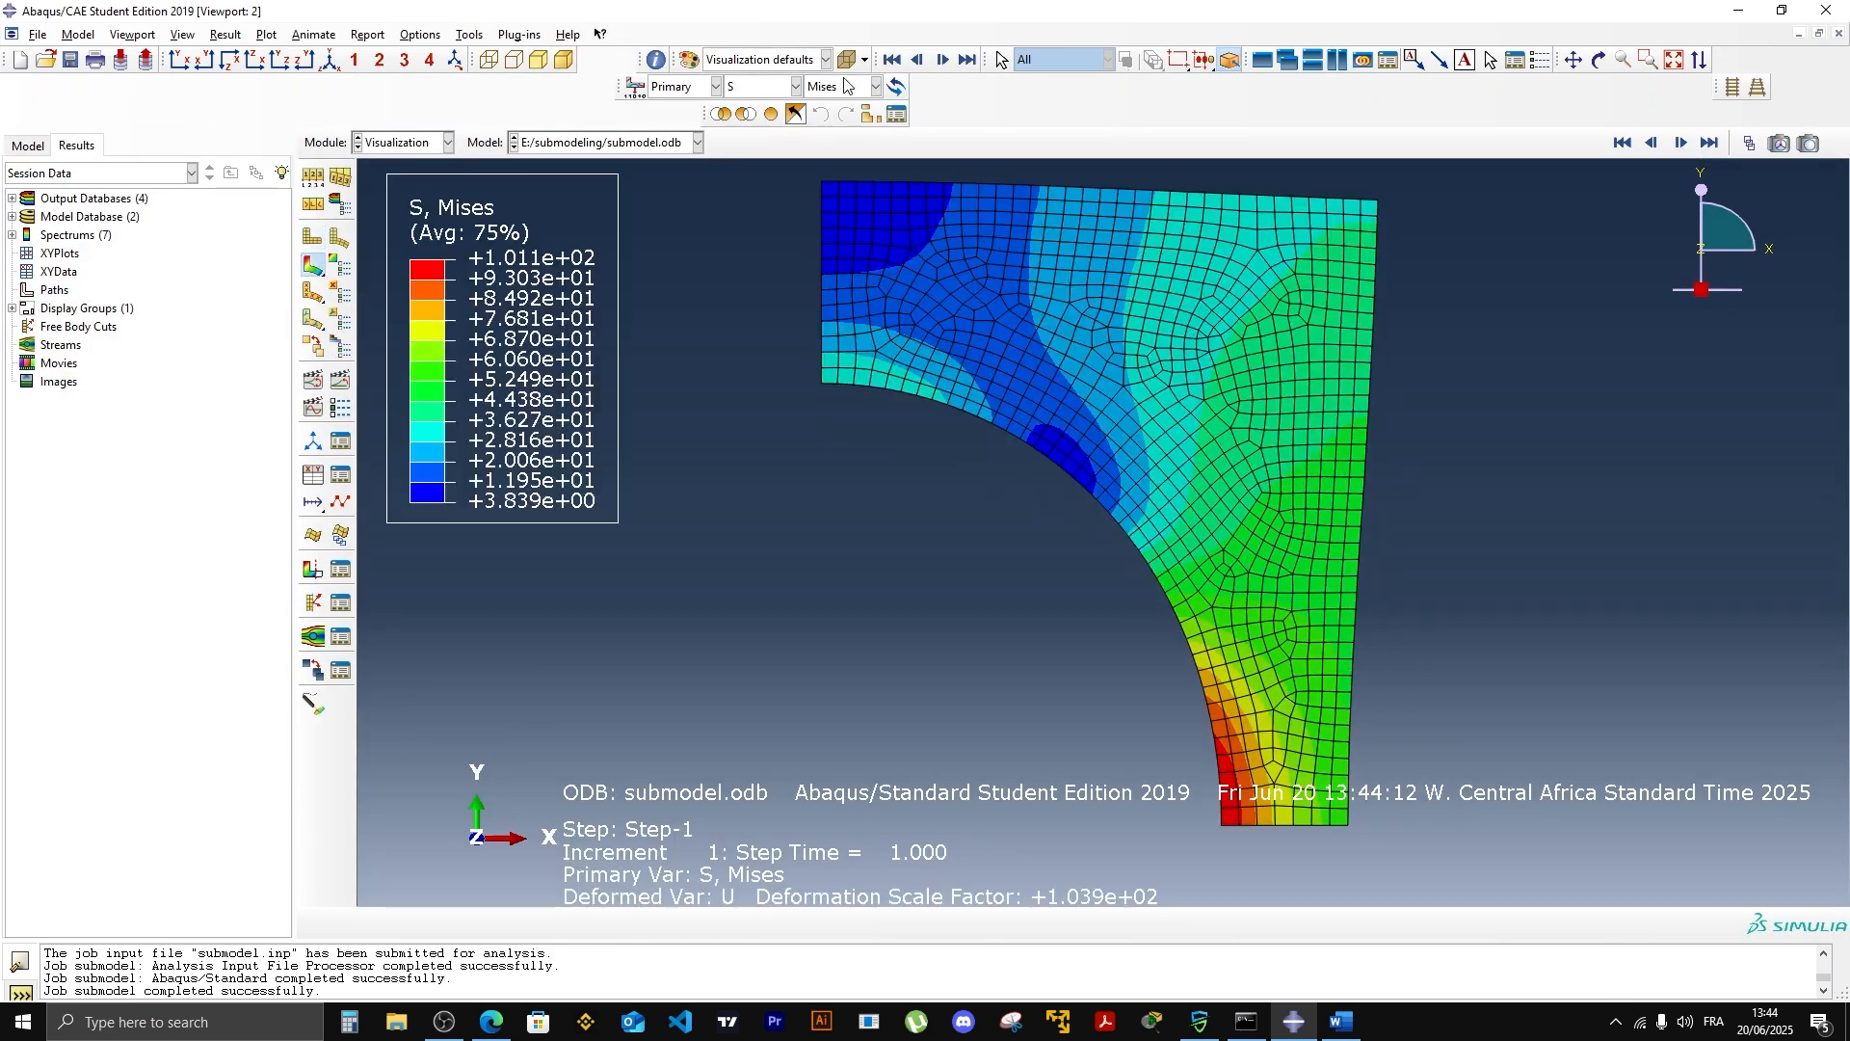
Step: Switch the submodel contour plot to the S22 stress component, and create another viewport tiled vertically beside it
{"action": "left_click", "coordinate": [875, 86]}
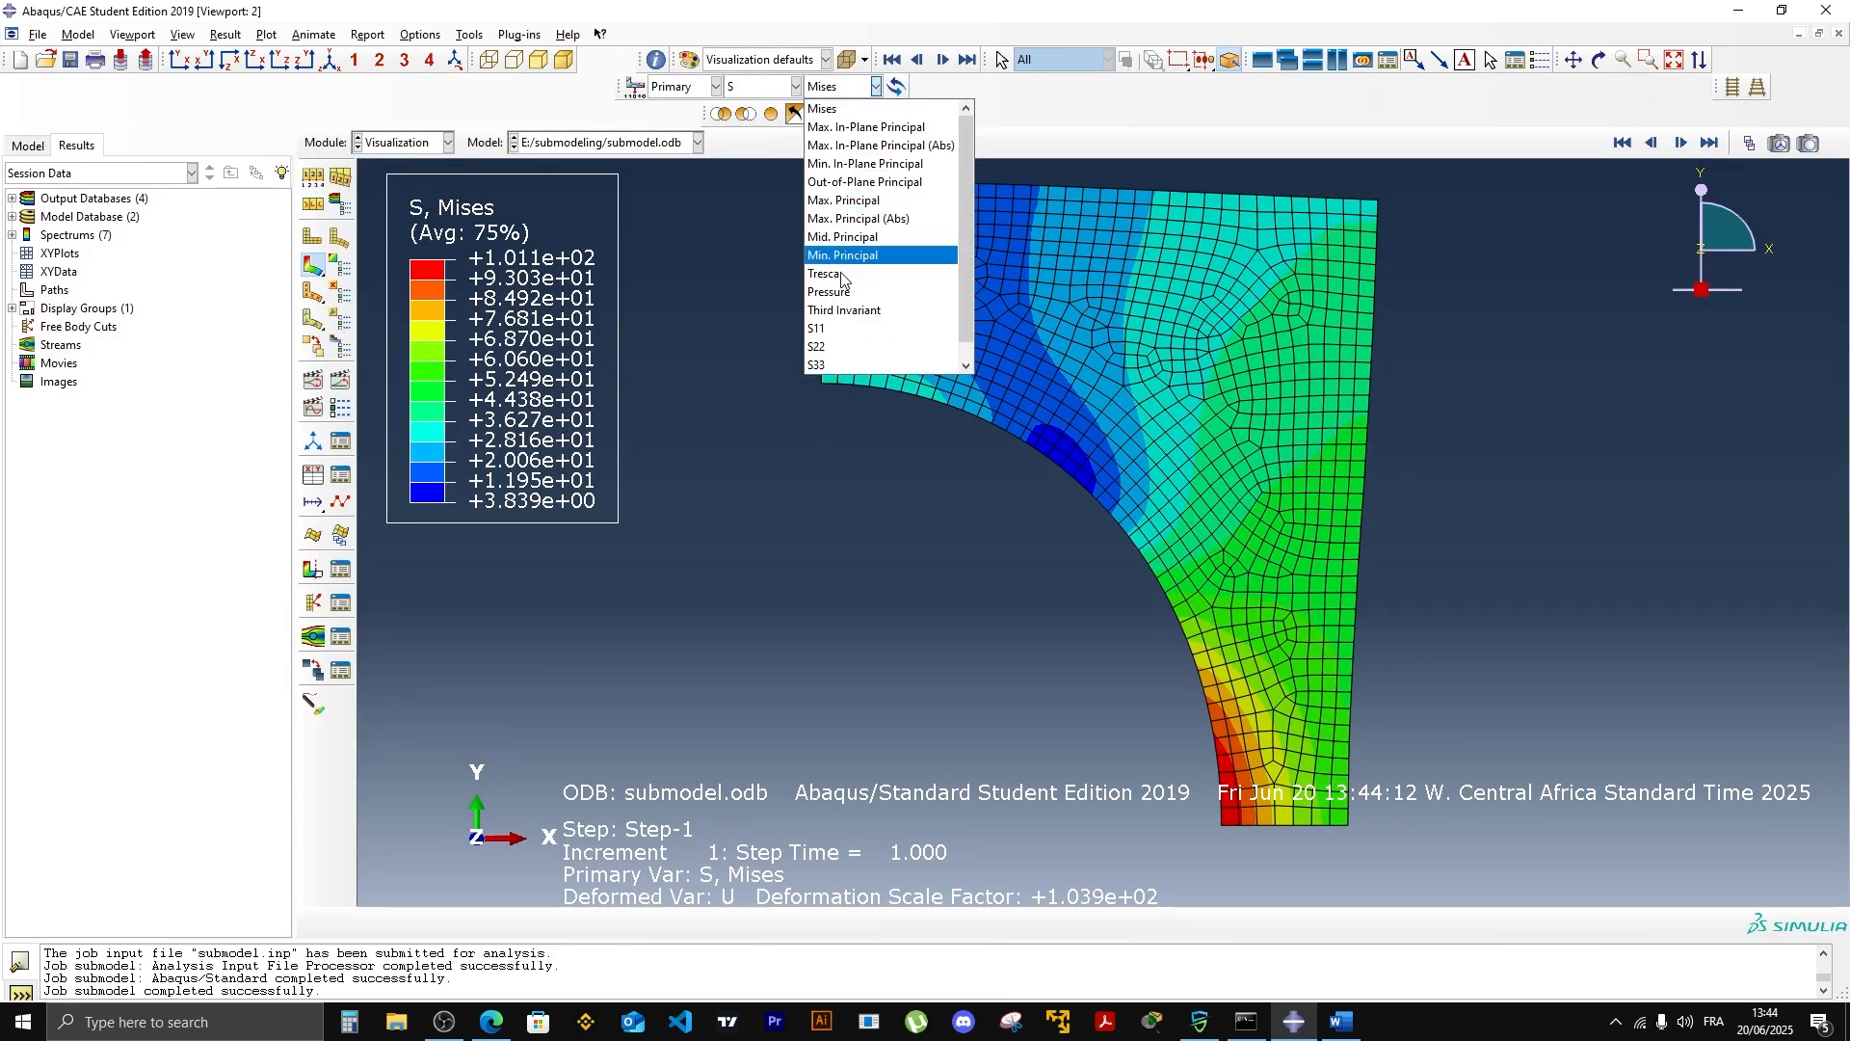
{"action": "left_click", "coordinate": [826, 346]}
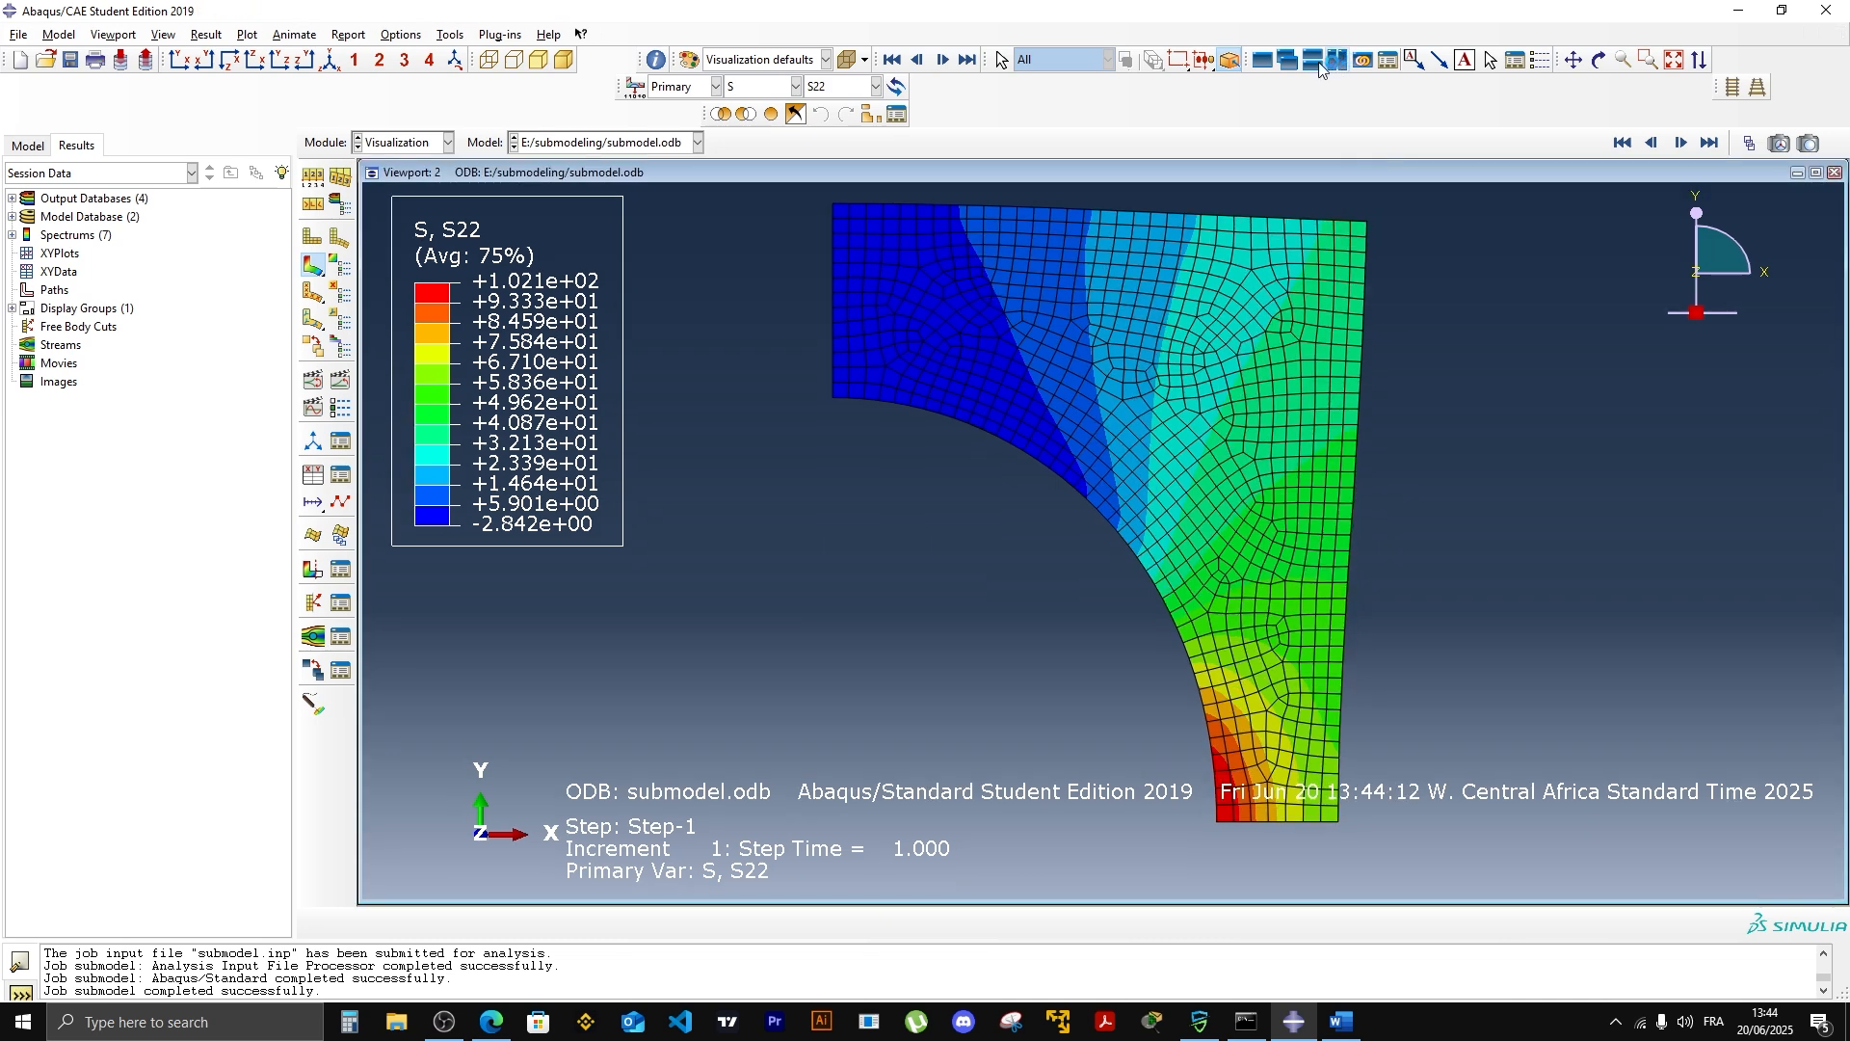
{"action": "left_click", "coordinate": [1287, 61]}
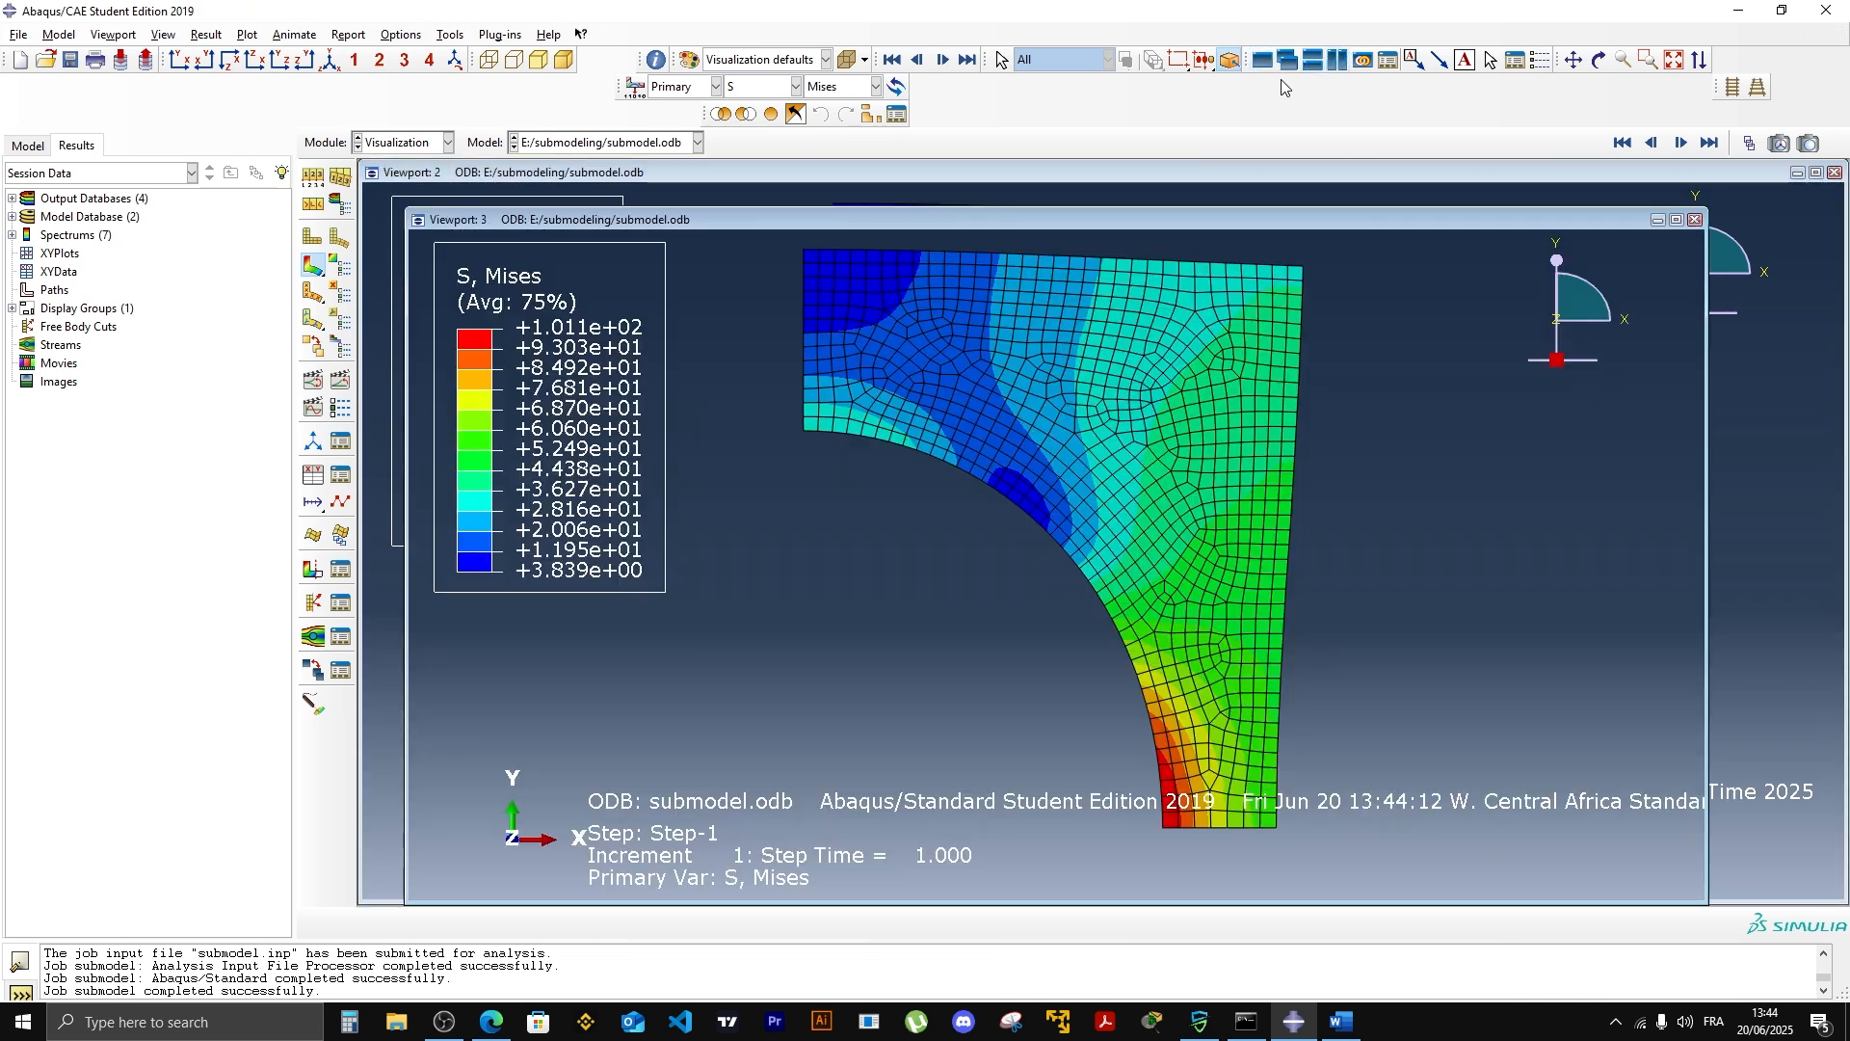
{"action": "left_click", "coordinate": [1337, 60]}
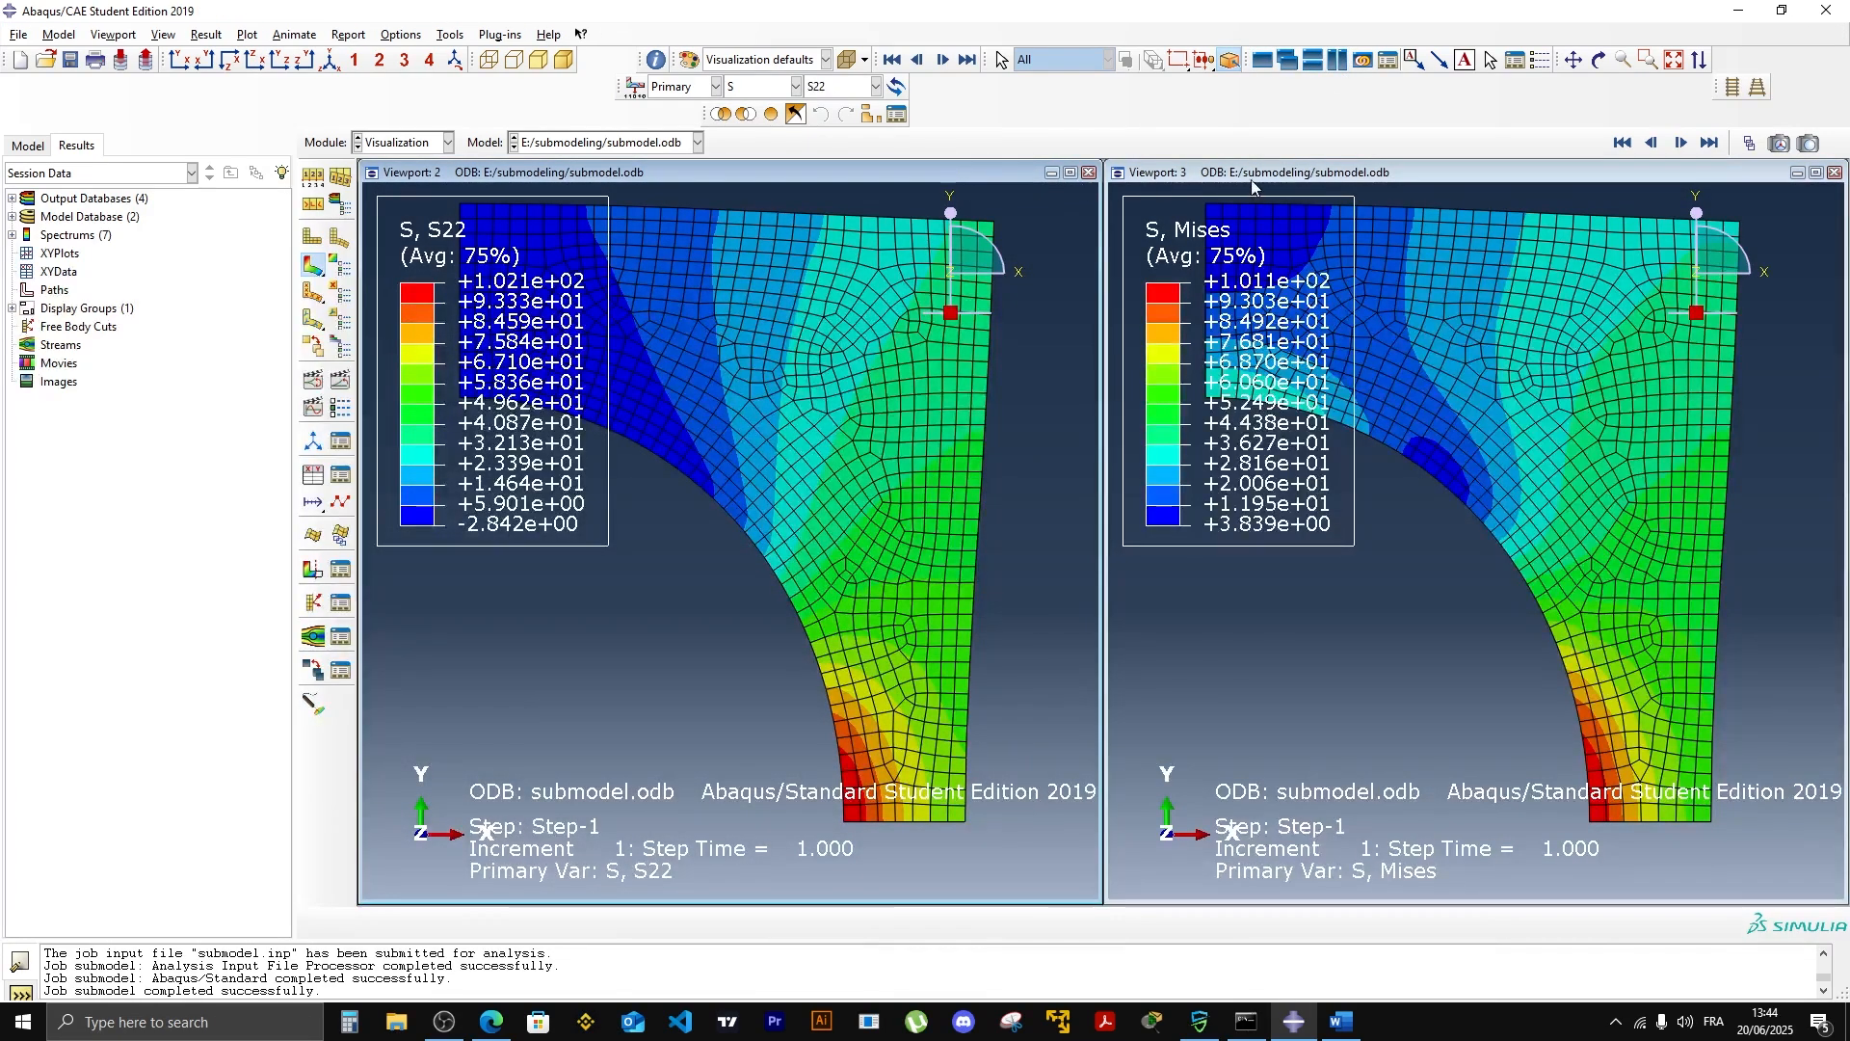
Step: Display C:/temp/global.odb in the new viewport and plot its S22 stress contours on the deformed shape
{"action": "left_click", "coordinate": [1370, 172]}
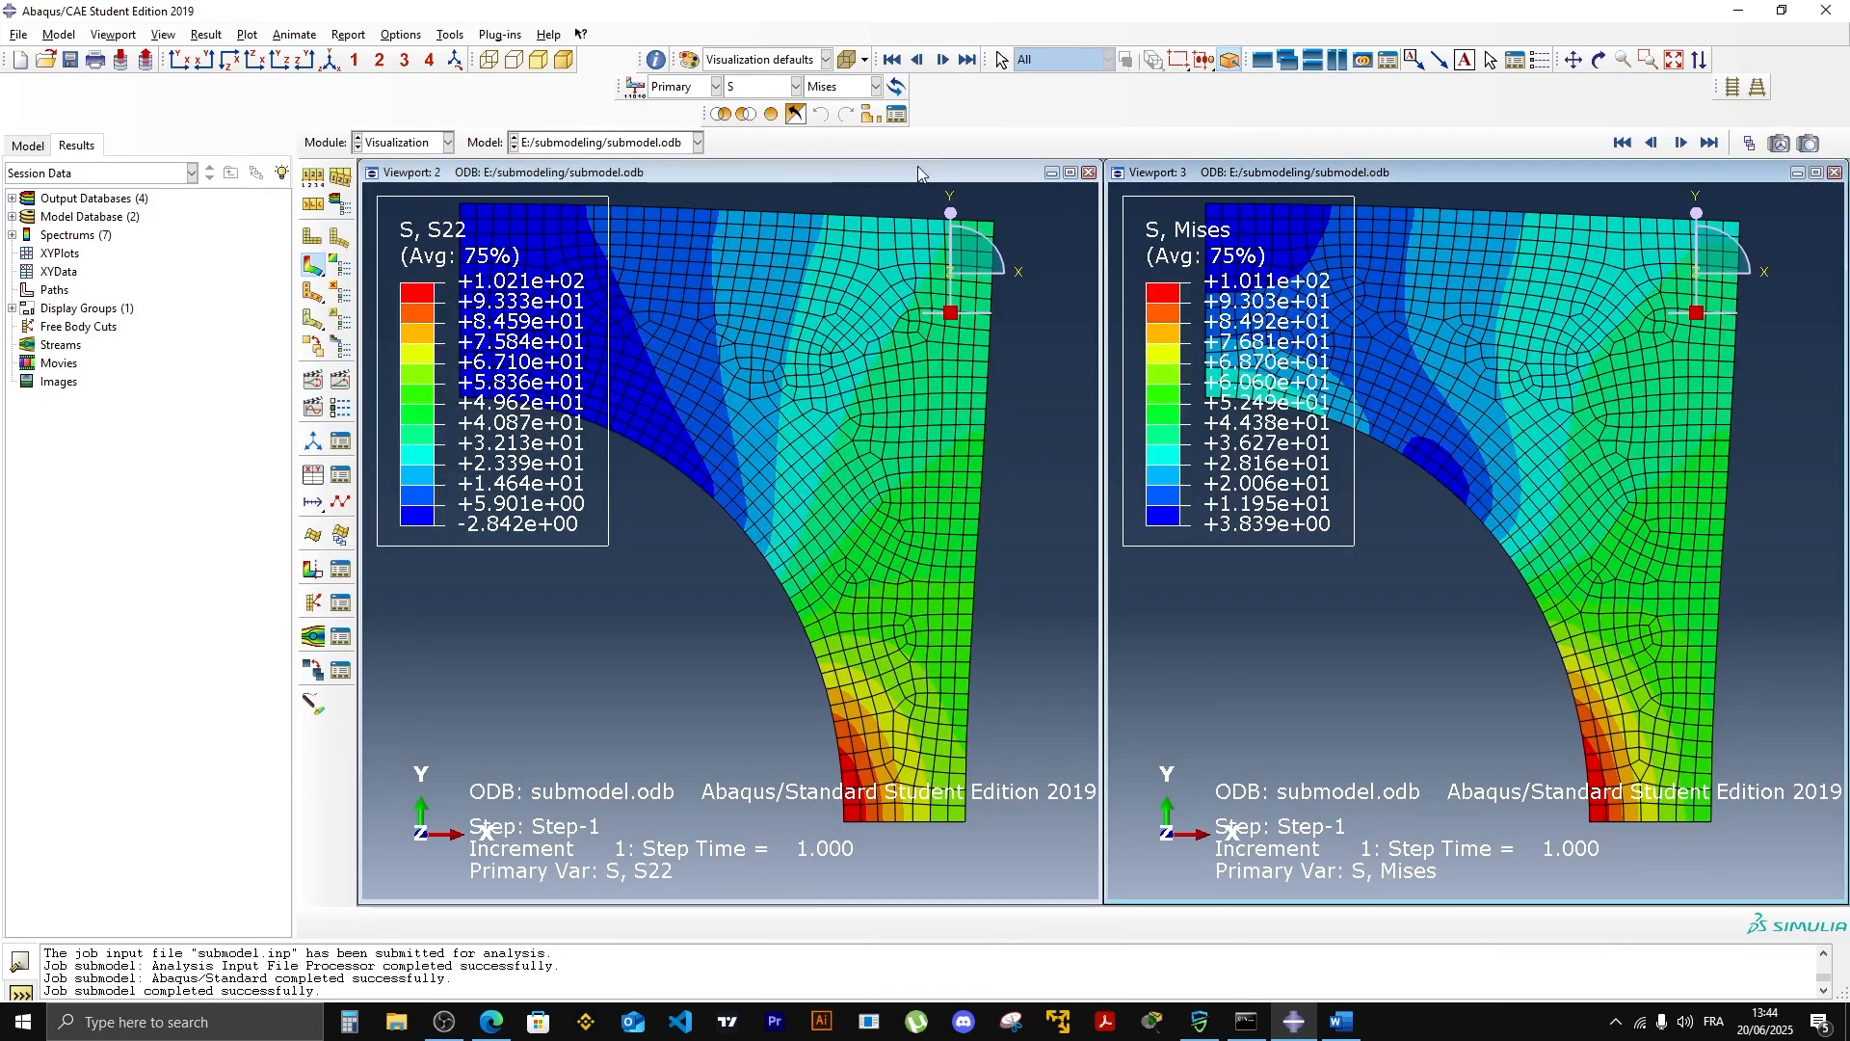
{"action": "left_click", "coordinate": [698, 142]}
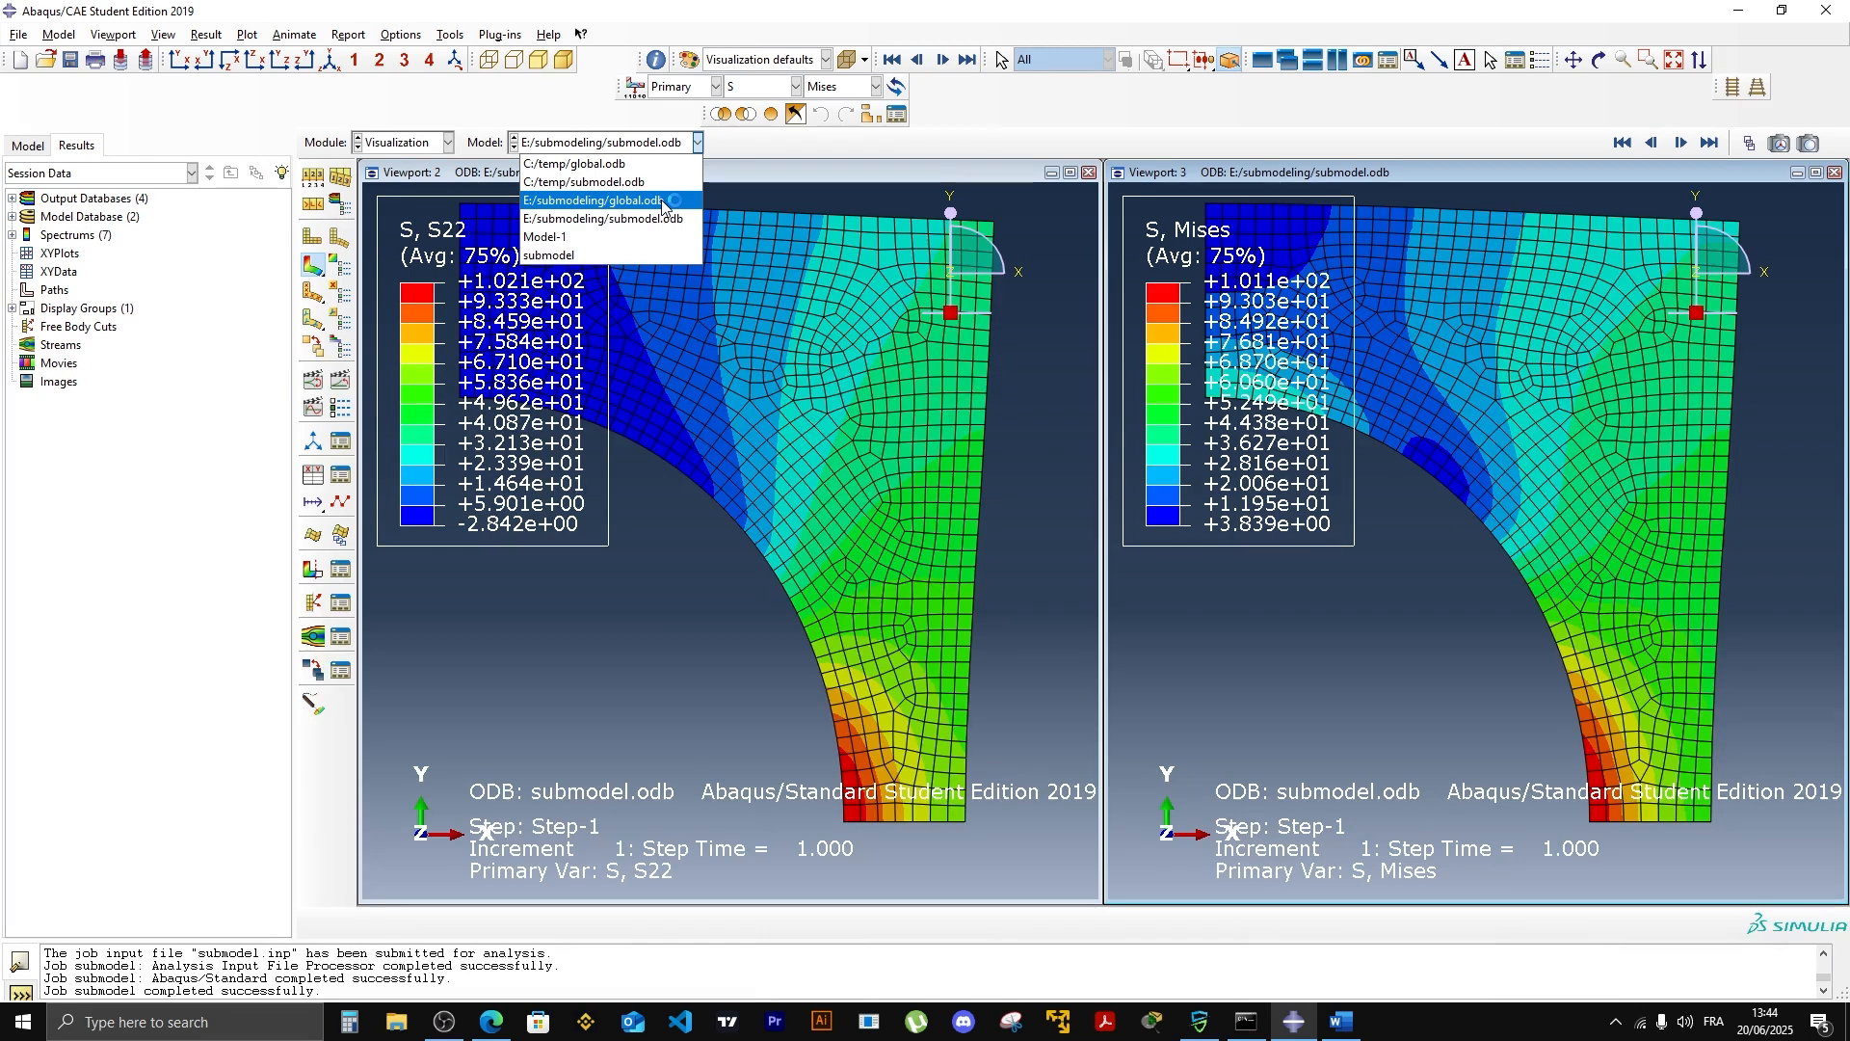
{"action": "left_click", "coordinate": [641, 167]}
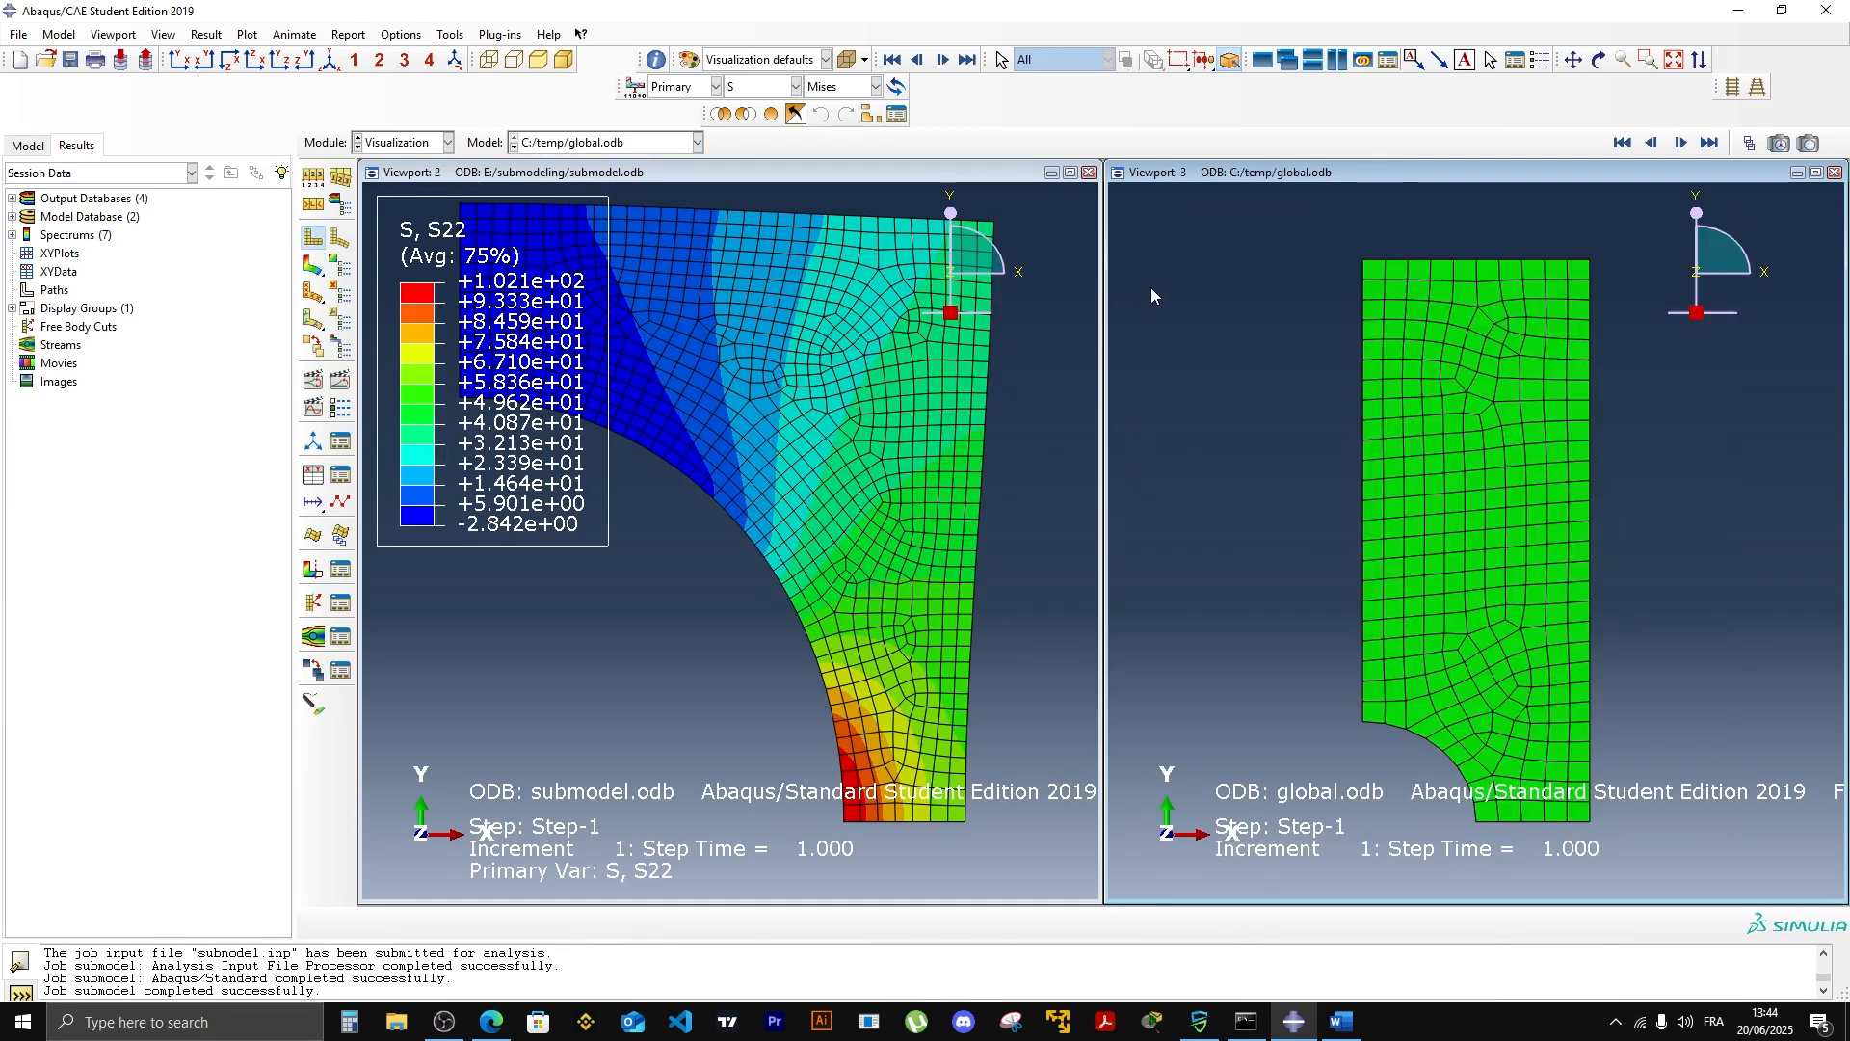
{"action": "left_click", "coordinate": [313, 264]}
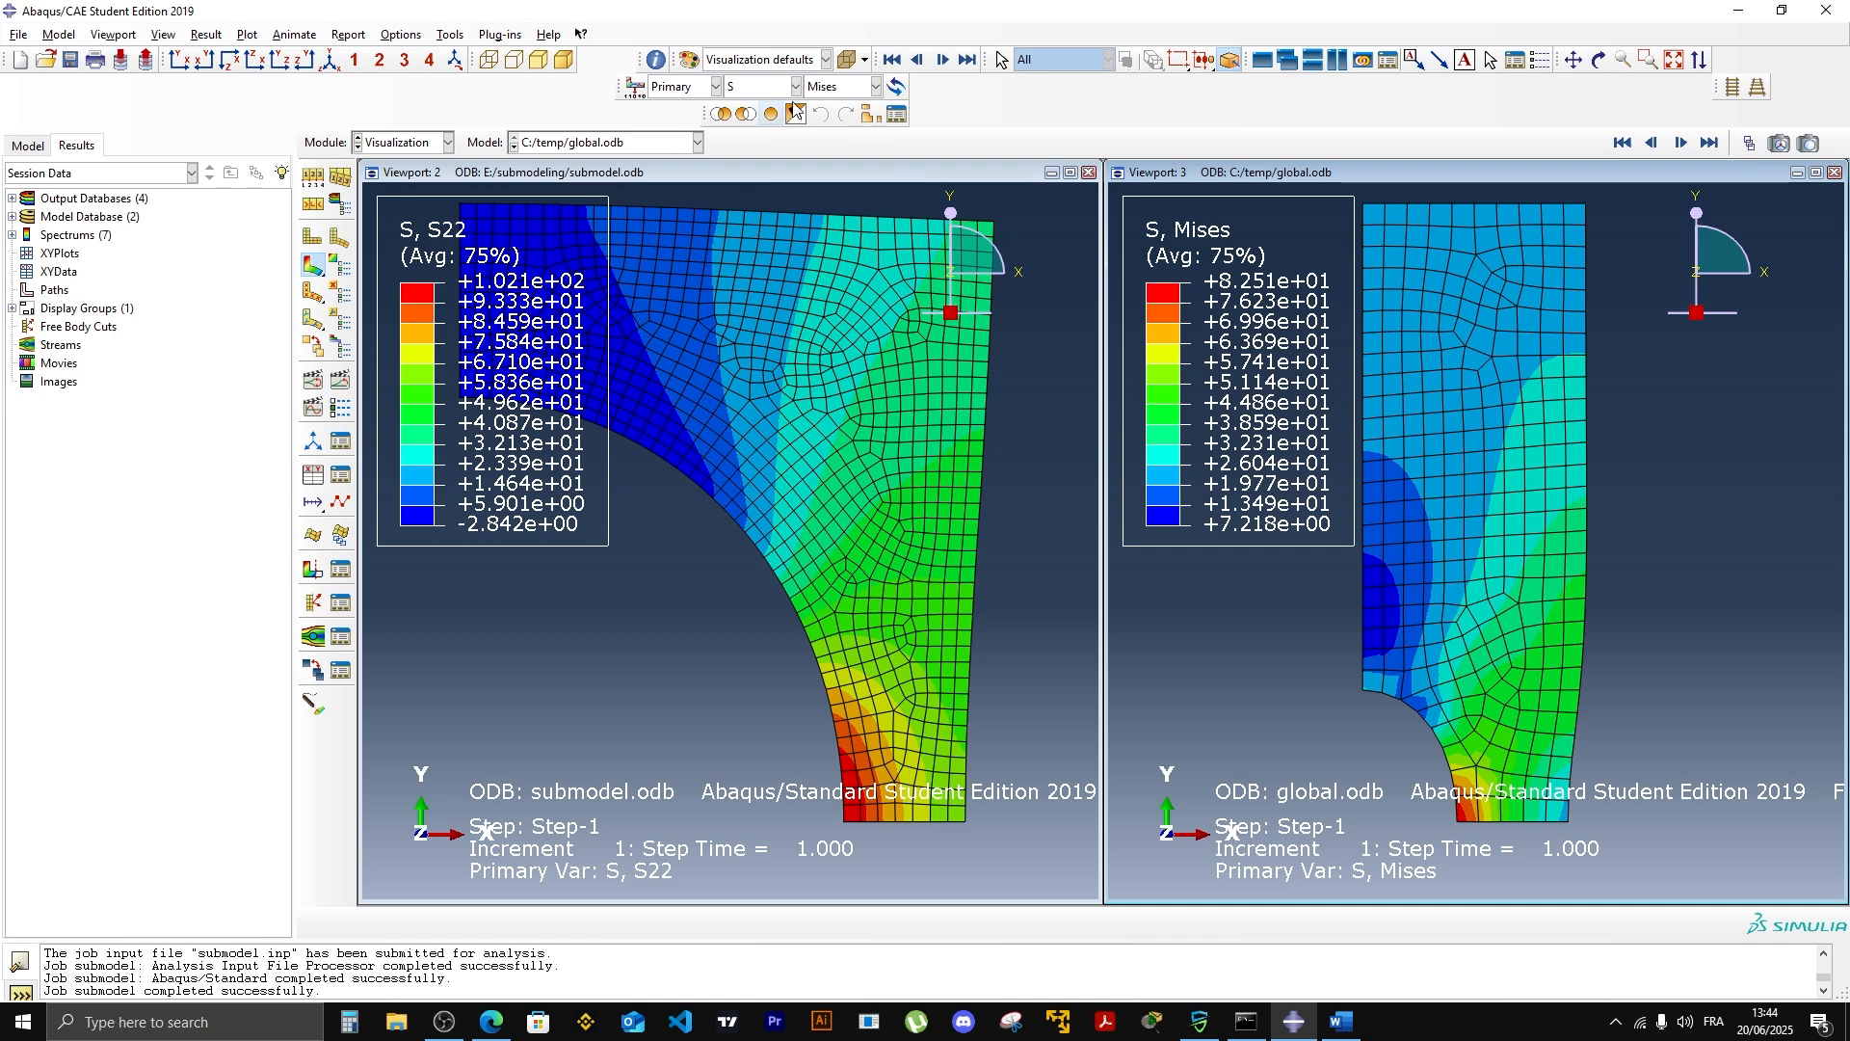
{"action": "left_click", "coordinate": [874, 87]}
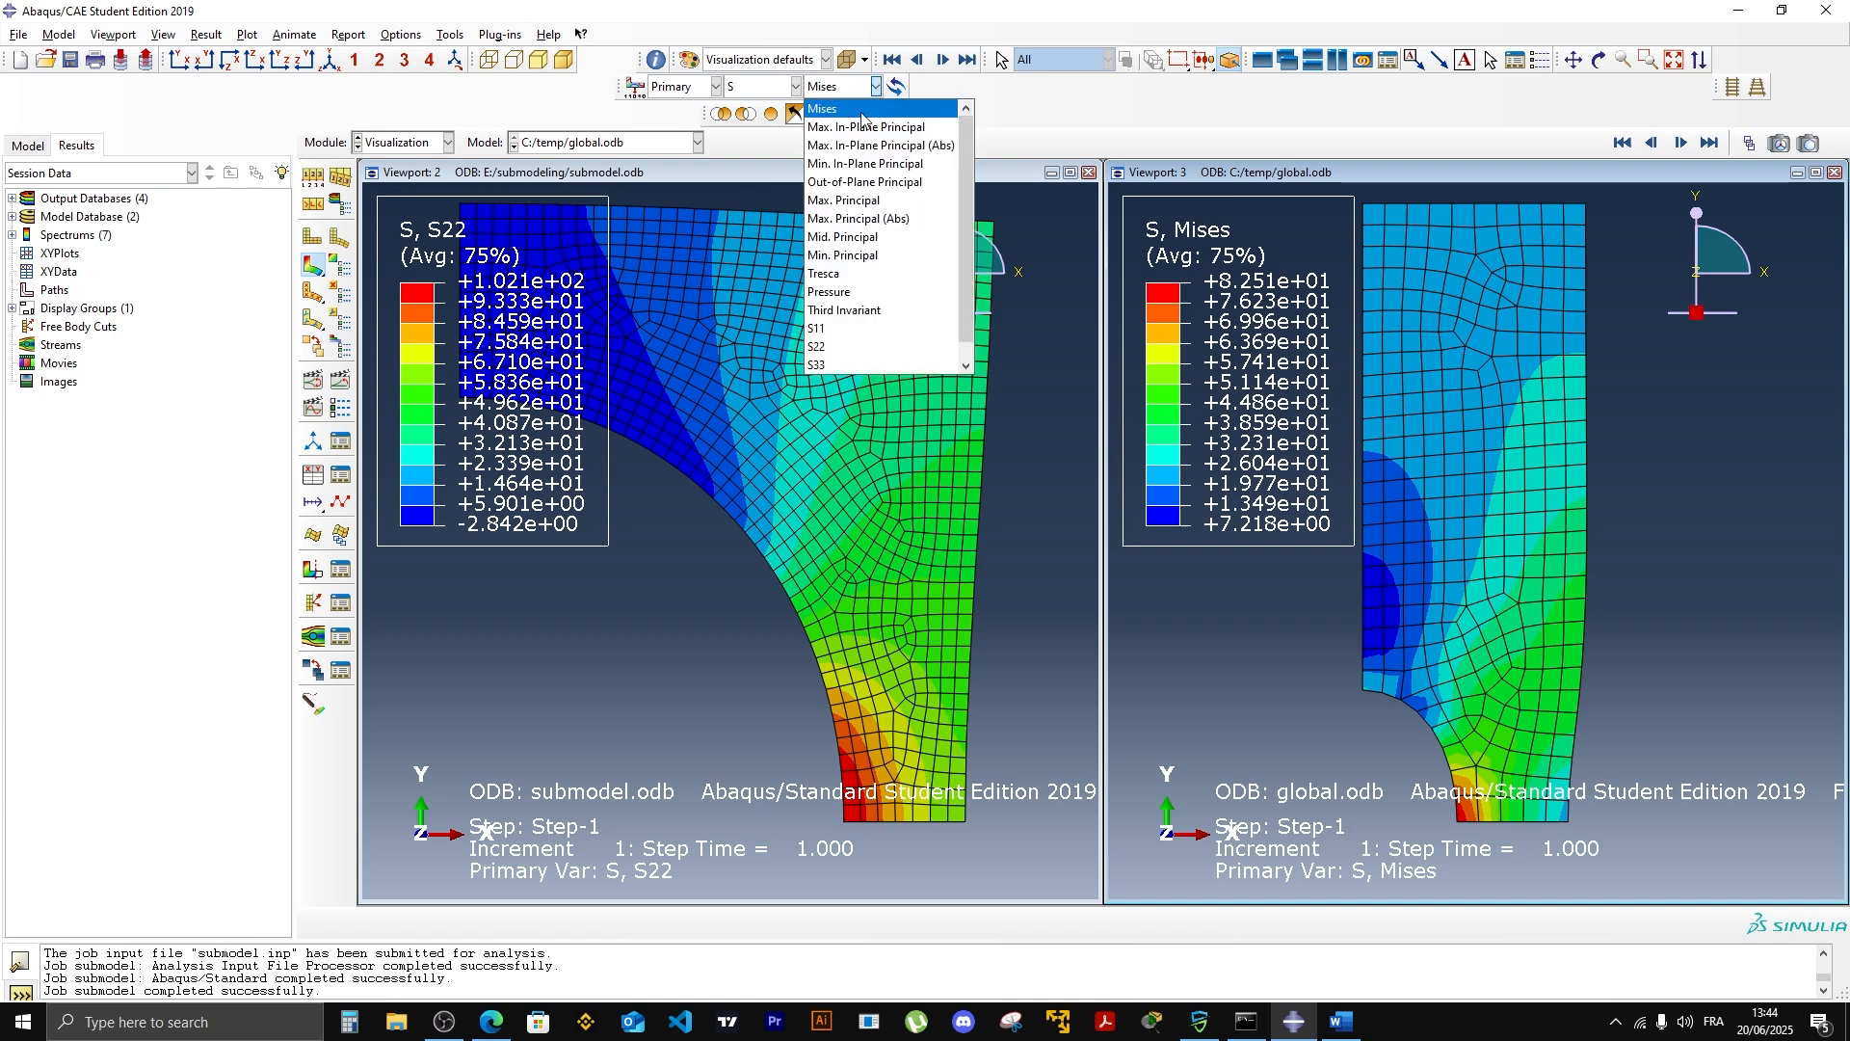
{"action": "left_click", "coordinate": [820, 353]}
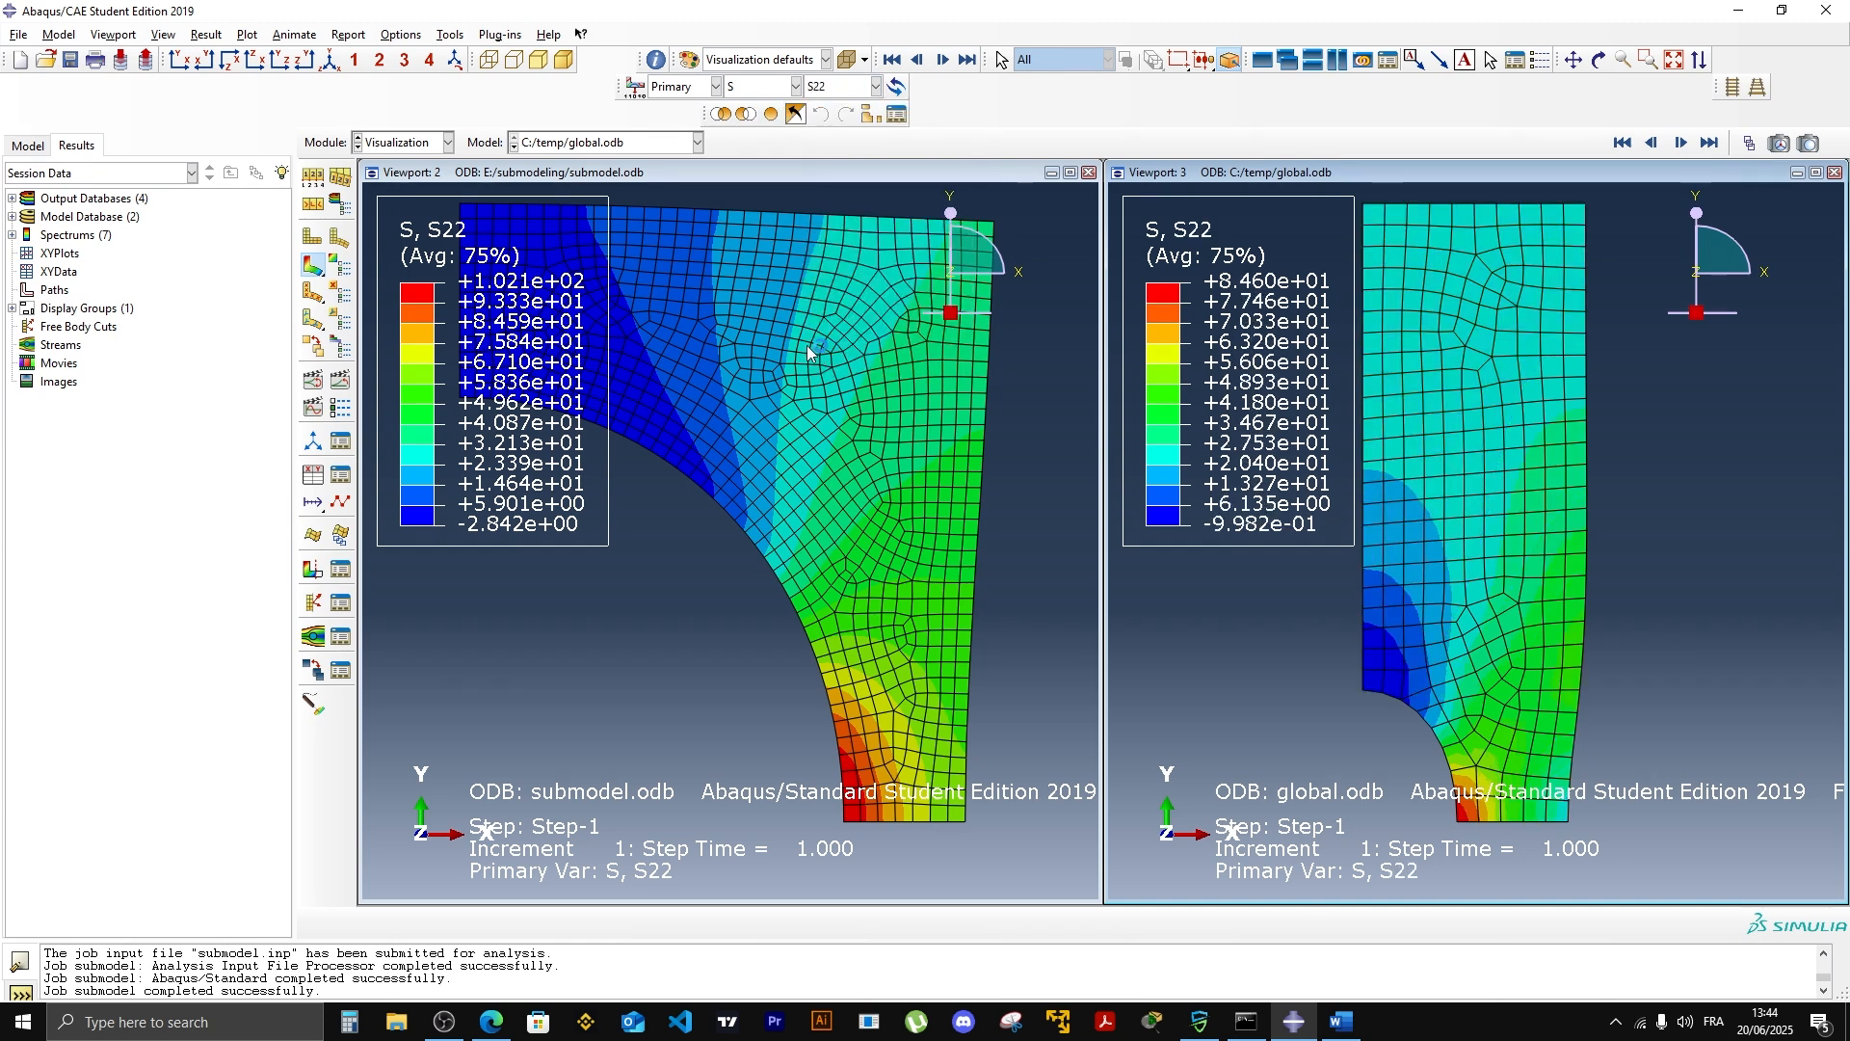